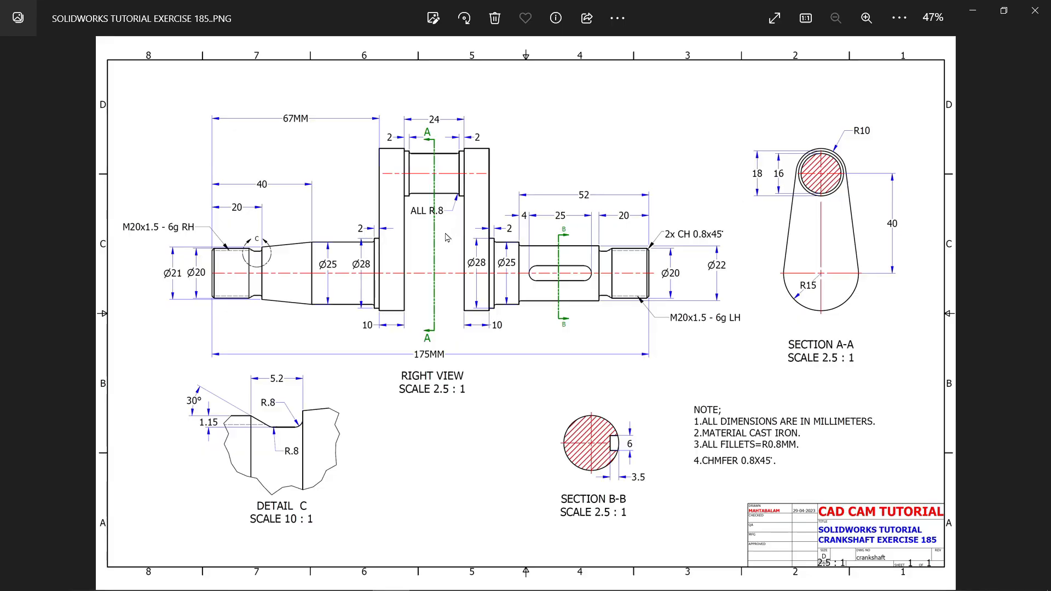
Step: Examine the crankshaft drawing's right view, section views and notes for the shaft and crank web dimensions
scroll(771, 450, "up", 3)
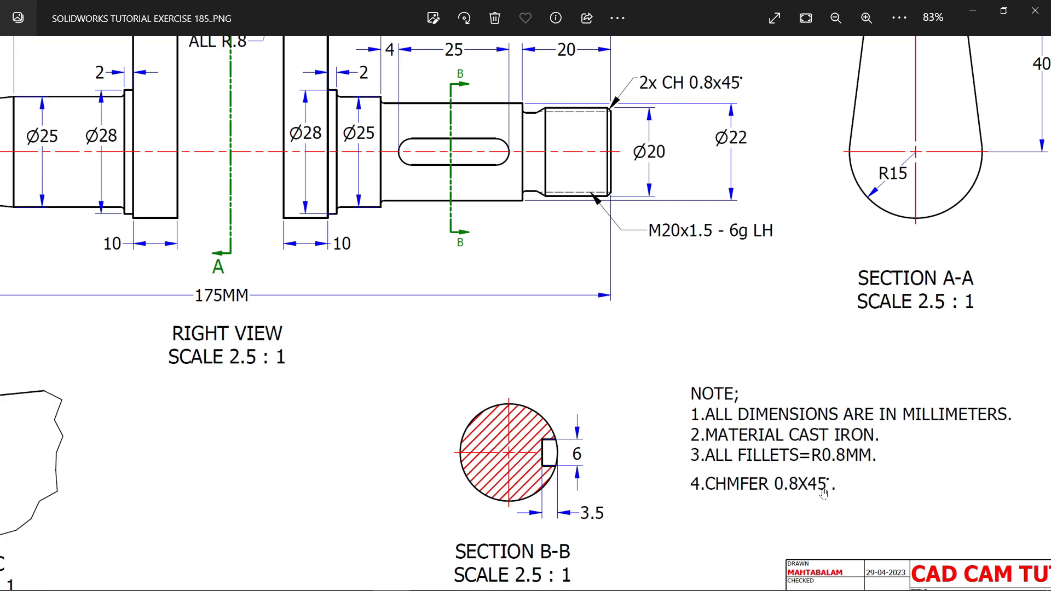
mouse_move(603, 257)
left_mouse_down()
mouse_move(838, 383)
mouse_move(863, 411)
left_mouse_up()
left_click_drag(727, 321, 804, 410)
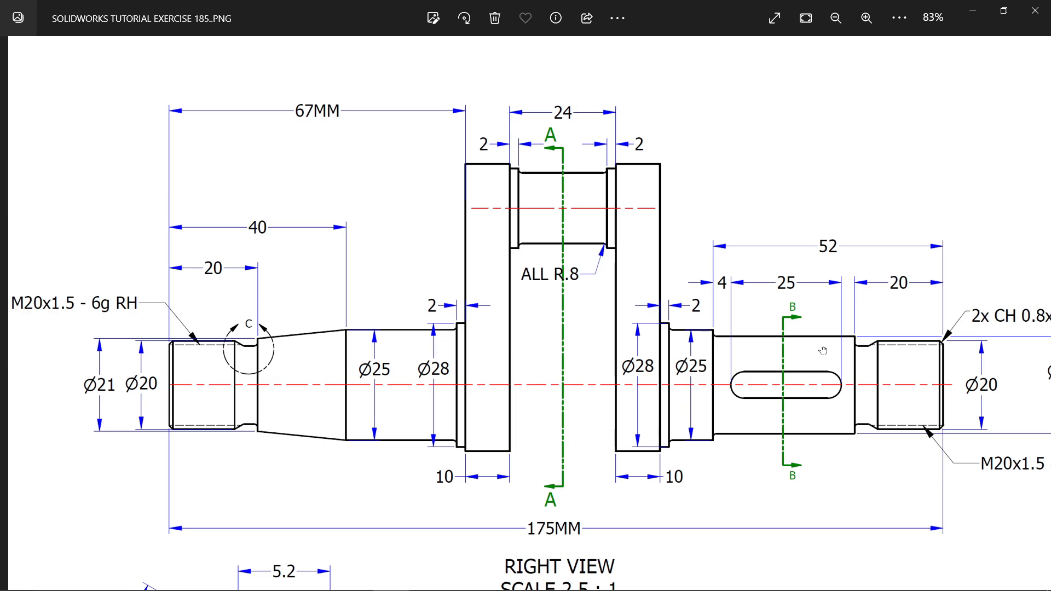
left_click_drag(1011, 348, 655, 353)
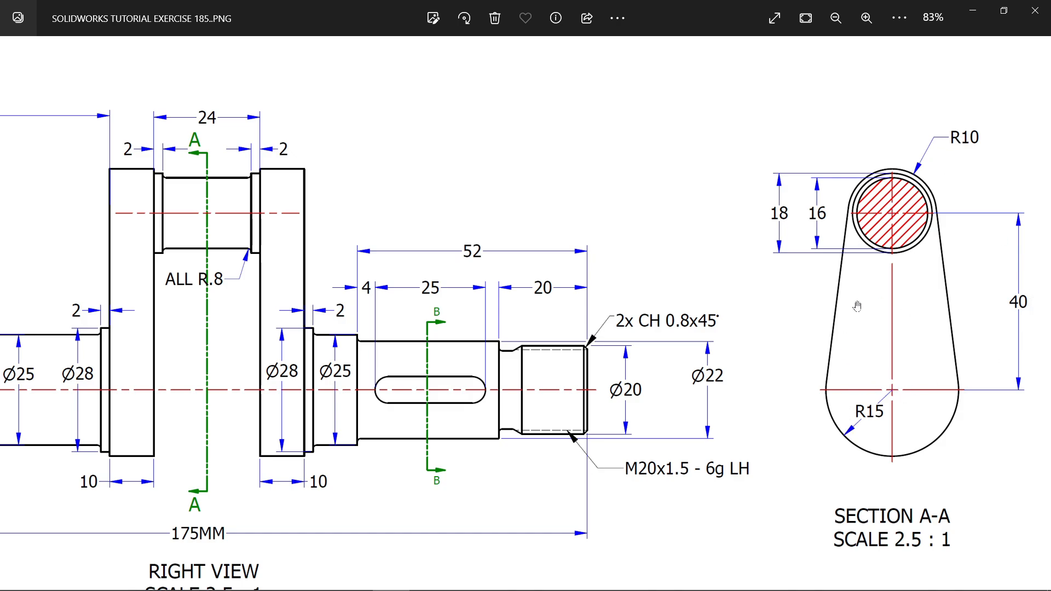
left_click_drag(755, 305, 853, 291)
left_click_drag(569, 244, 863, 209)
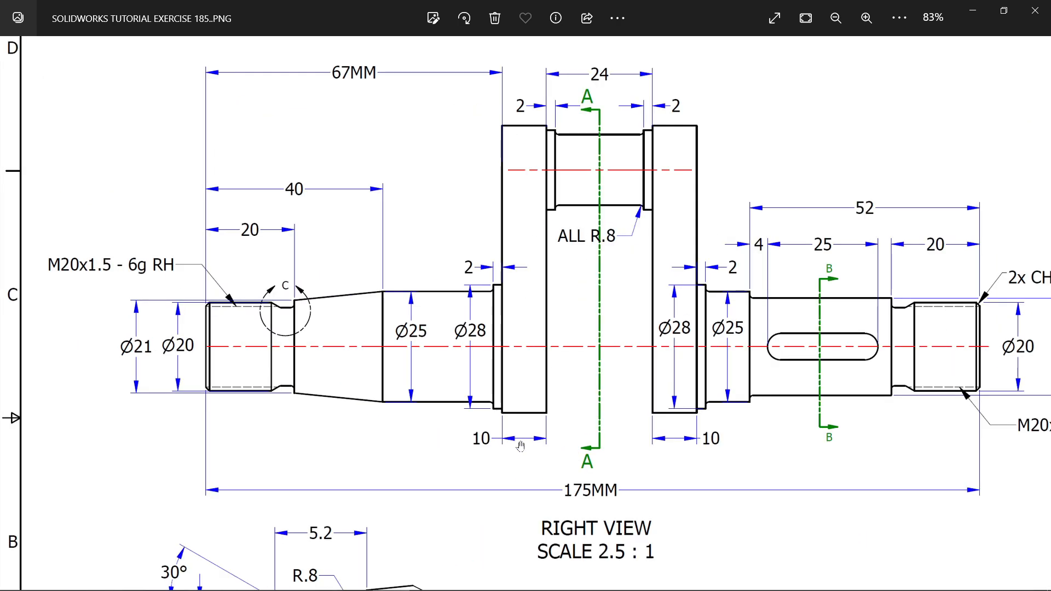
left_click_drag(556, 224, 501, 332)
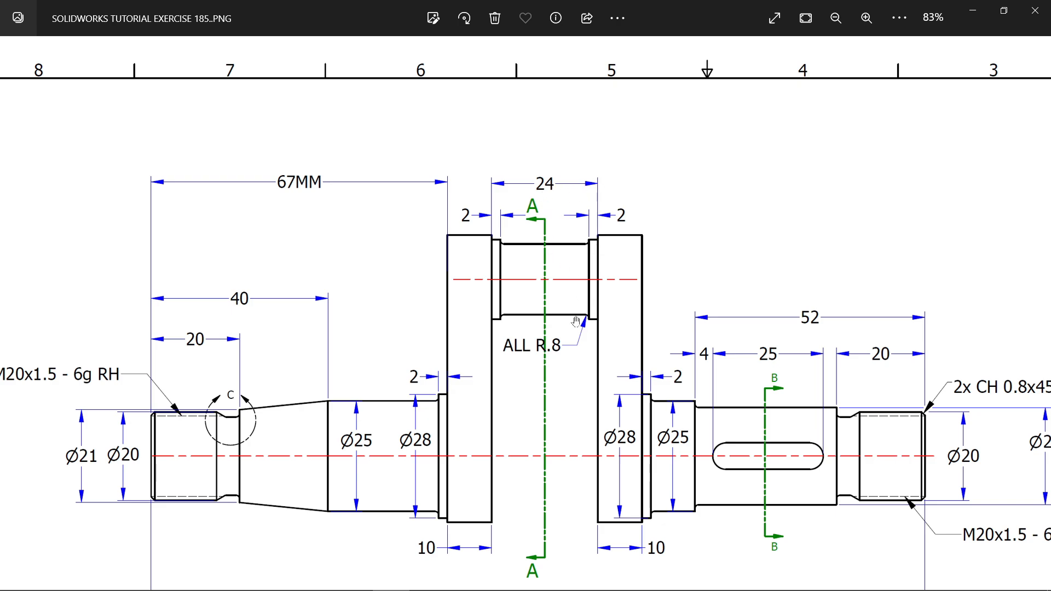
mouse_move(901, 229)
left_mouse_down()
mouse_move(493, 244)
mouse_move(487, 267)
left_mouse_up()
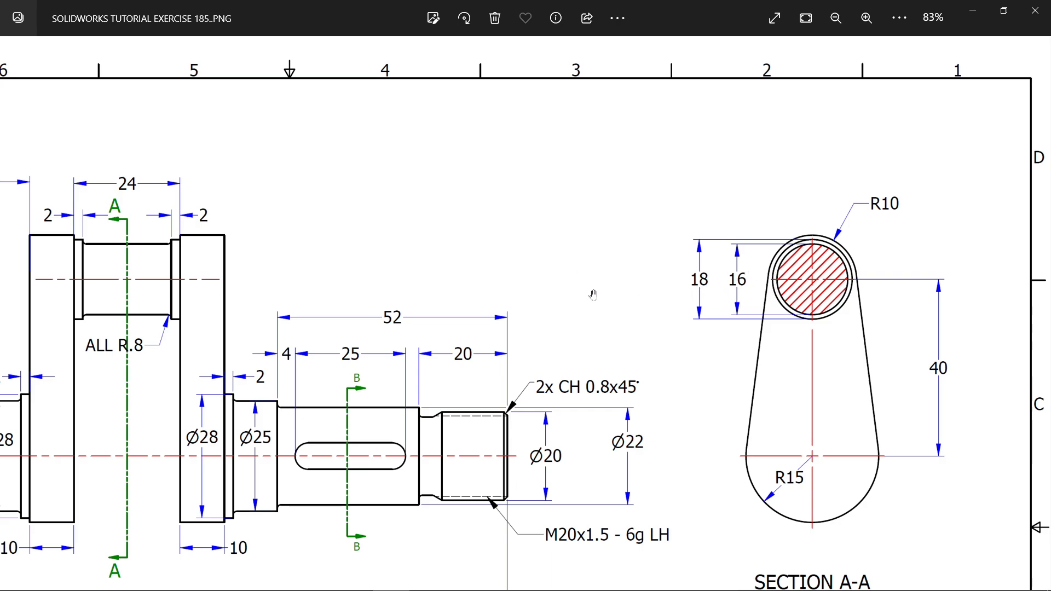
left_click_drag(593, 294, 858, 296)
left_click_drag(534, 263, 648, 251)
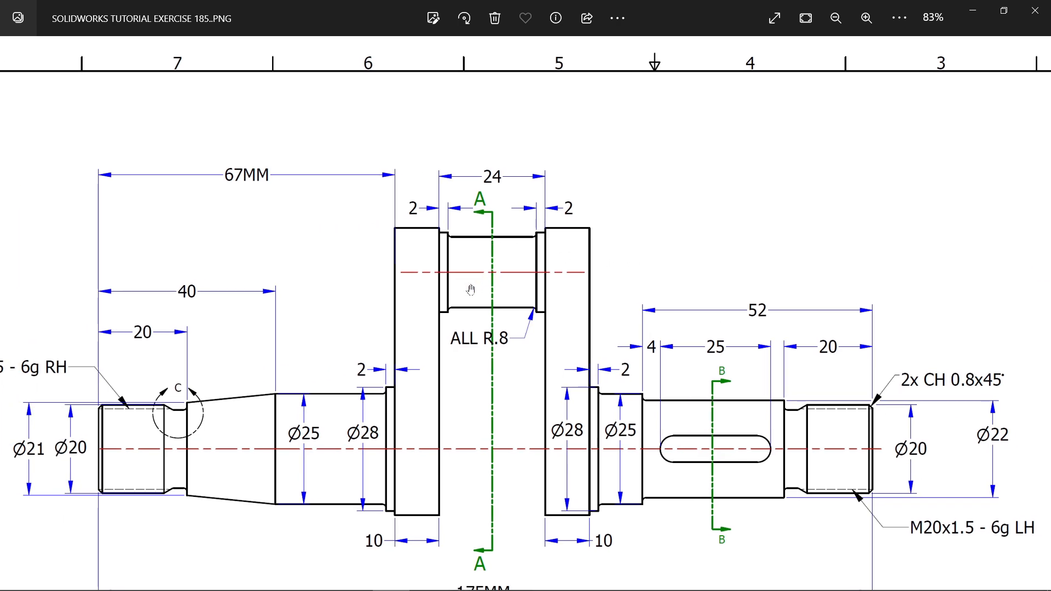
Step: Switch to SOLIDWORKS and start a sketch on the Front Plane of the empty part
left_click(975, 12)
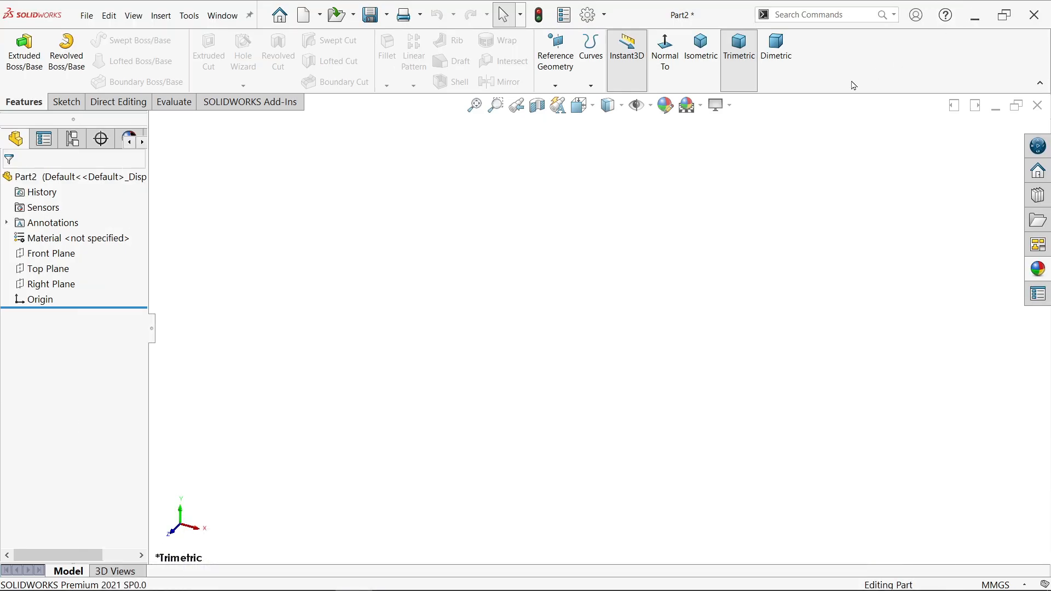
left_click(56, 253)
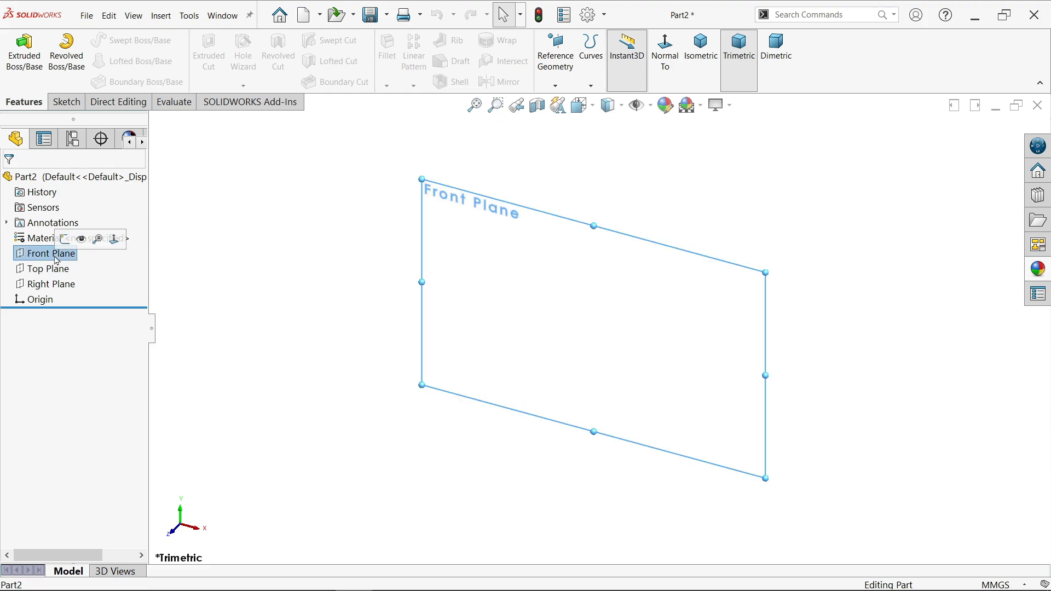
left_click(76, 240)
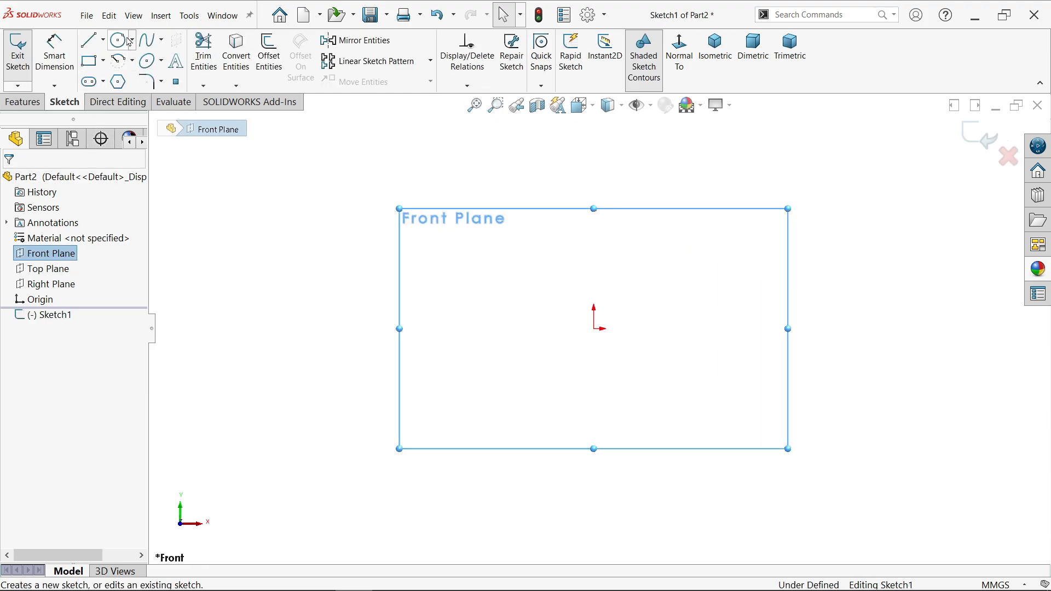
Step: Sketch a circle of about 27 mm radius at the origin and another of about 41 mm radius roughly 107 mm below it
left_click(119, 42)
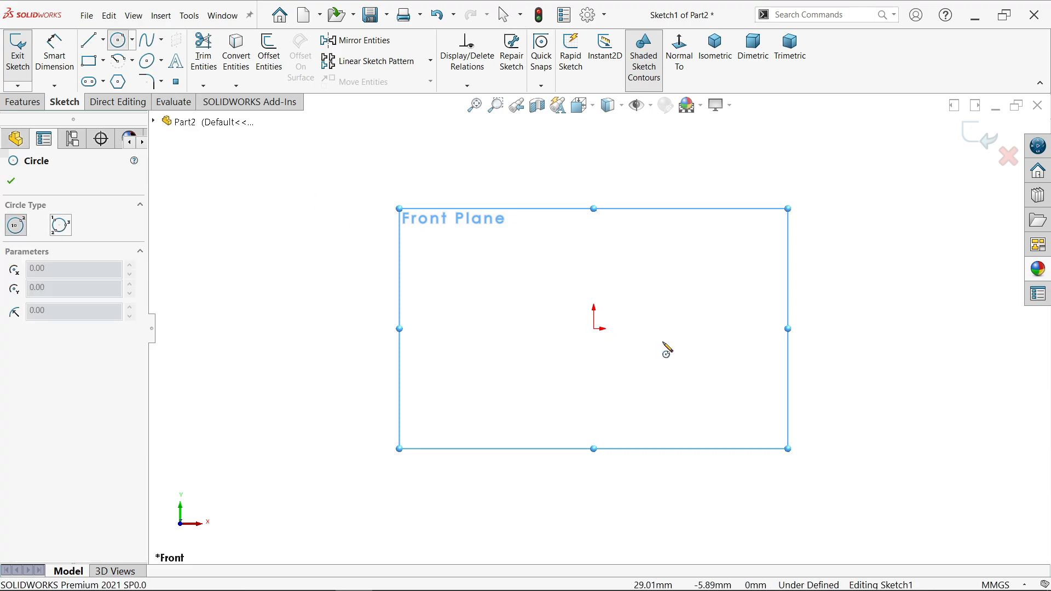
left_click(594, 329)
left_click(619, 281)
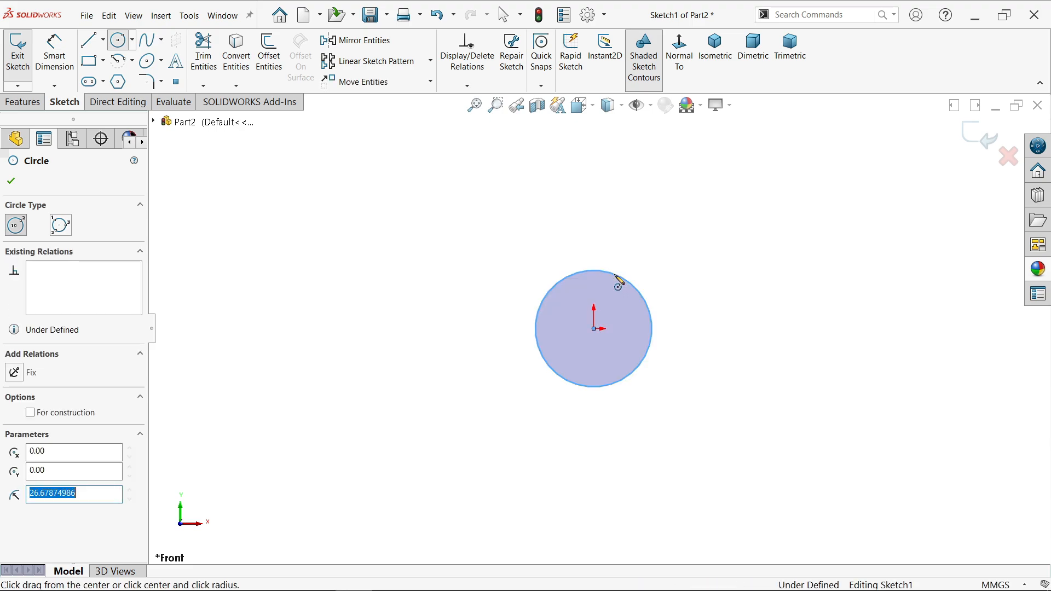
scroll(601, 323, "up", 2)
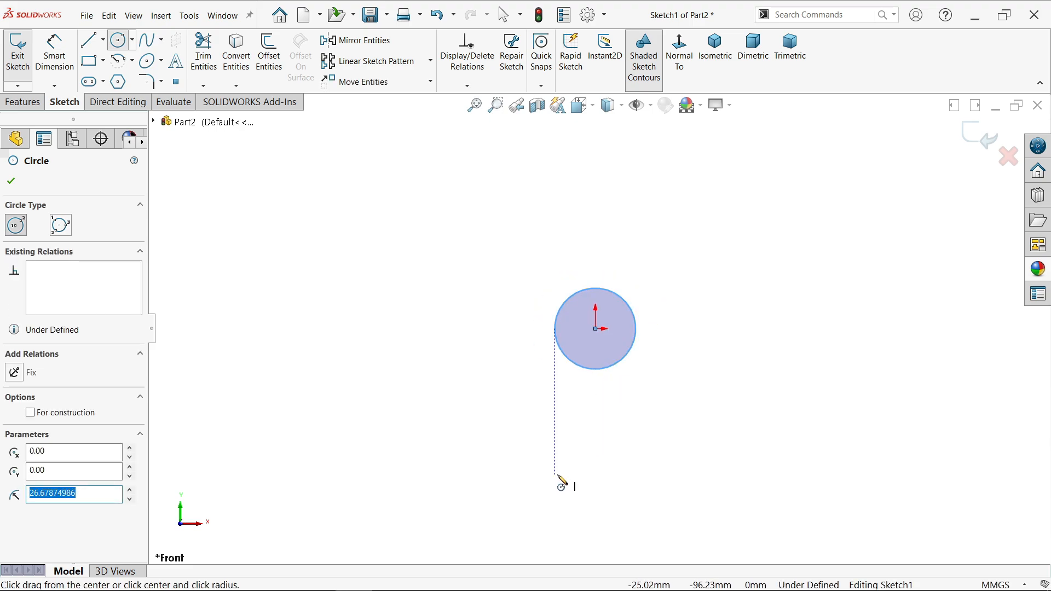
left_click(574, 490)
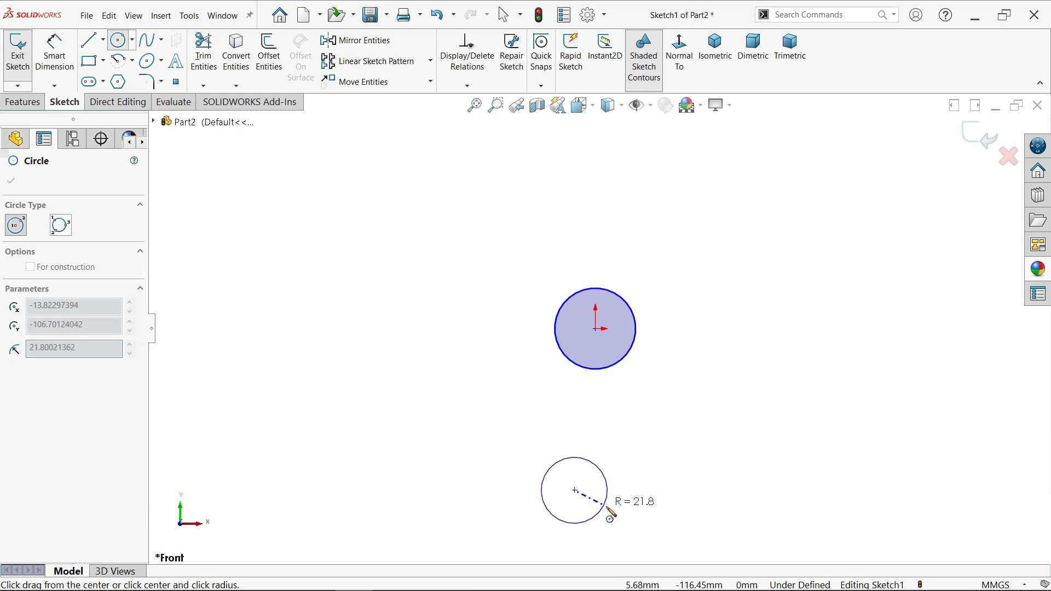
left_click(629, 521)
right_click(760, 320)
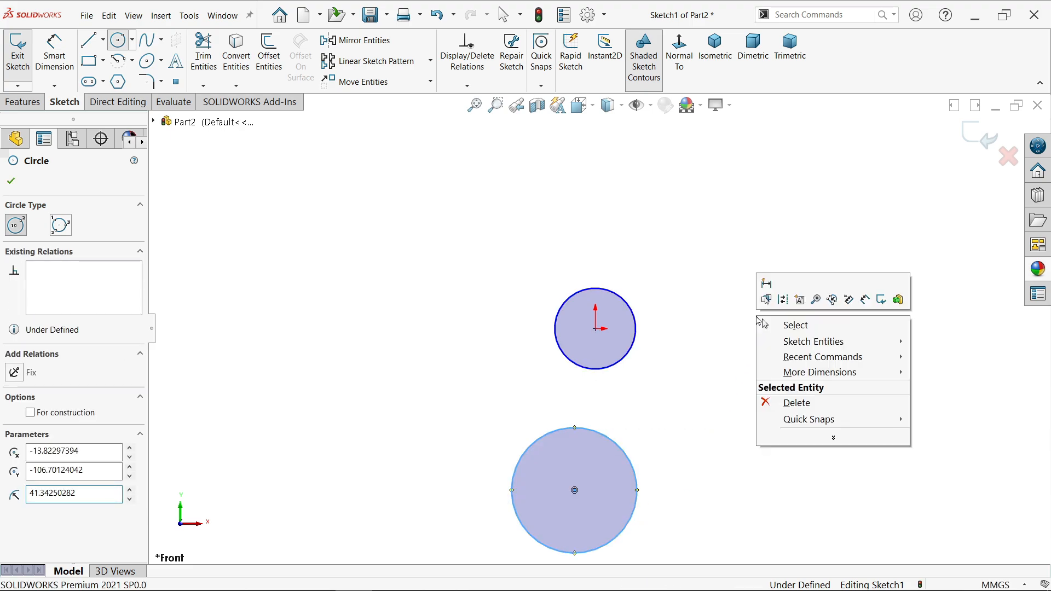
left_click(796, 325)
Step: Align the centres of the two circles with a Vertical relation
scroll(600, 453, "down", 1)
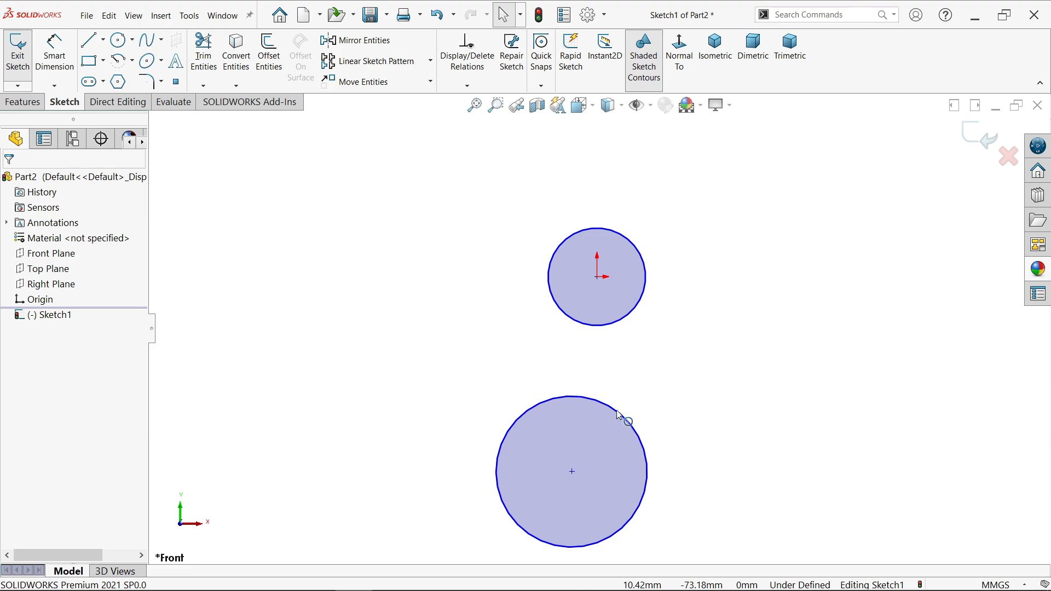
left_click(599, 284)
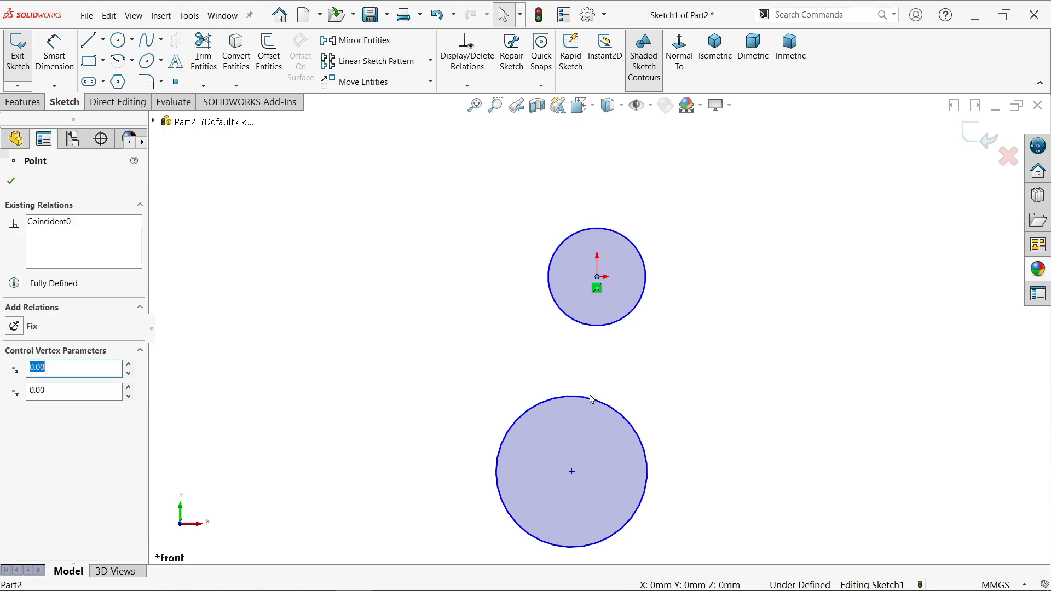
left_click(573, 473, "ctrl")
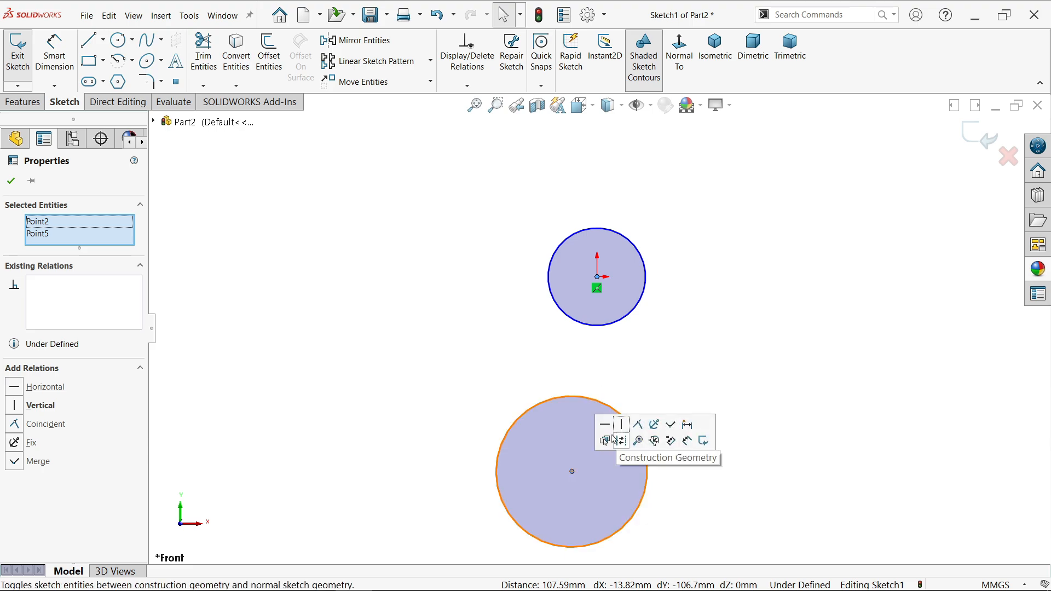
left_click(14, 406)
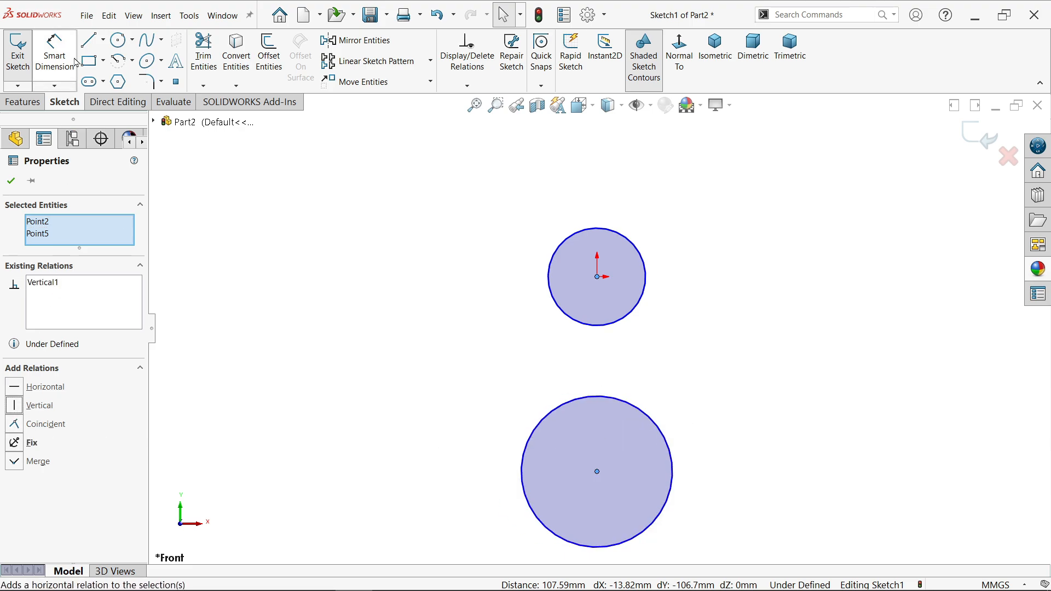
Step: Draw a line tangent to both circles along their left sides
left_click(89, 39)
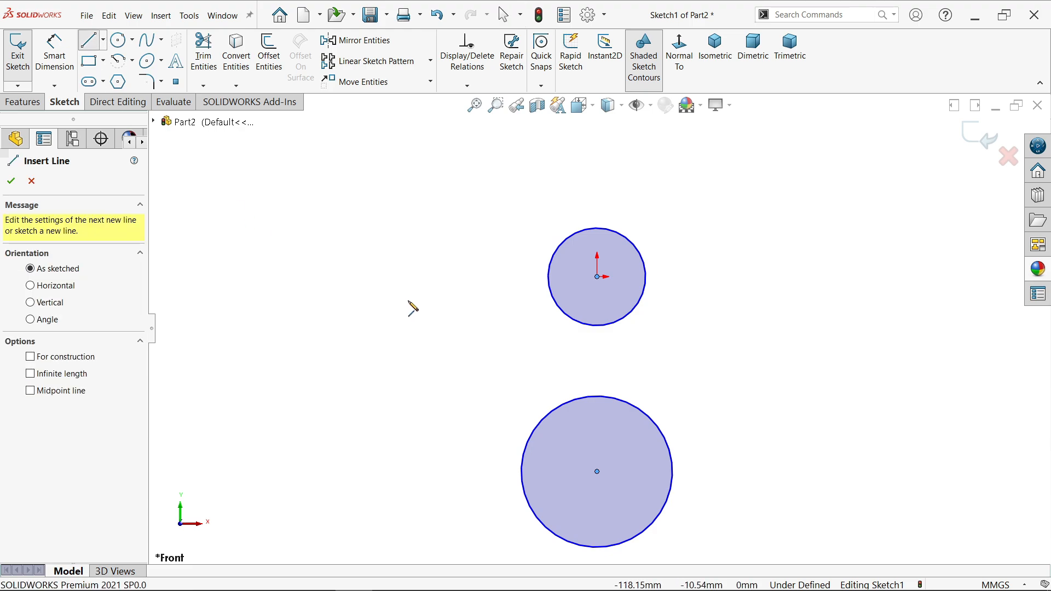
left_click(548, 277)
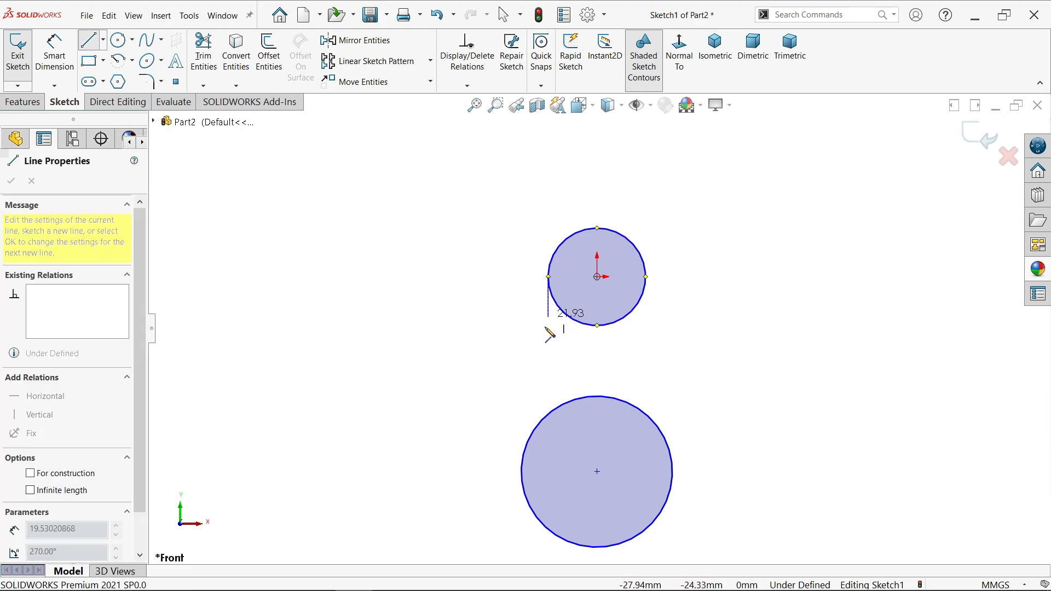
left_click(528, 452)
right_click(702, 298)
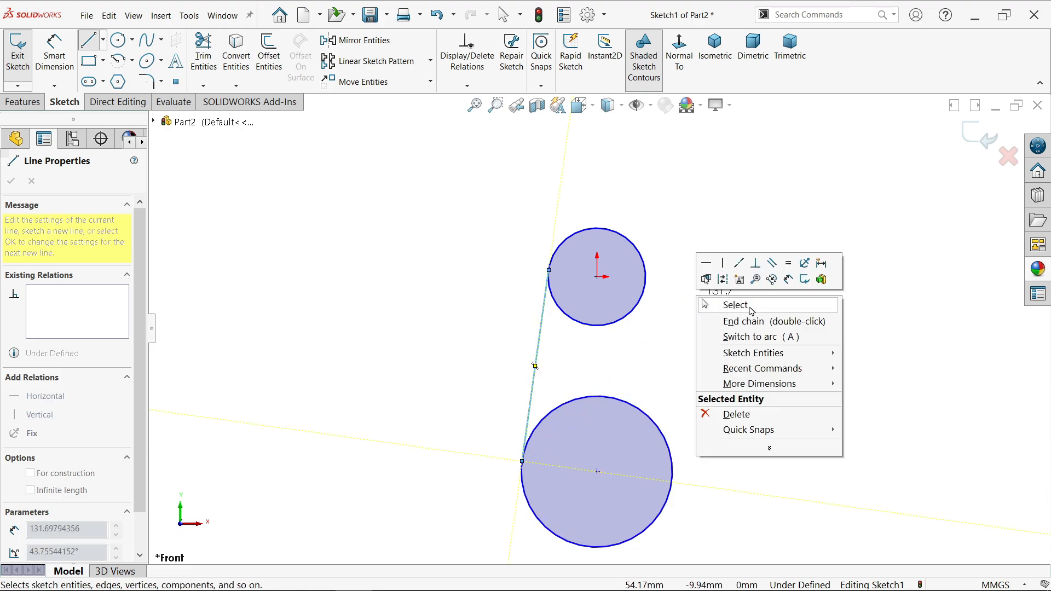
left_click(751, 306)
Step: Draw a vertical centerline from the origin to the centre of the lower circle
left_click(102, 40)
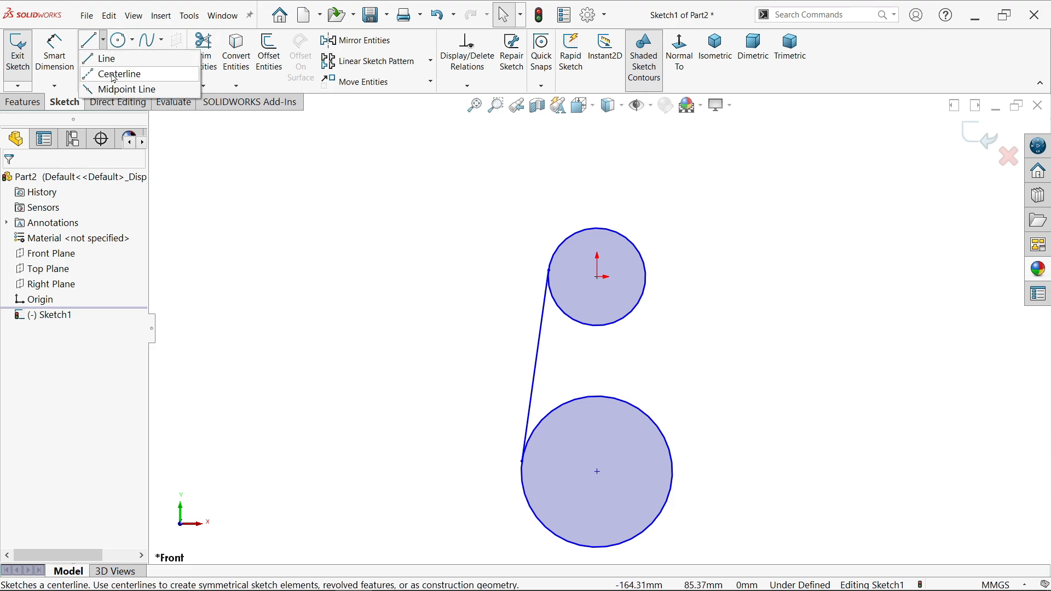
left_click(114, 75)
left_click(598, 277)
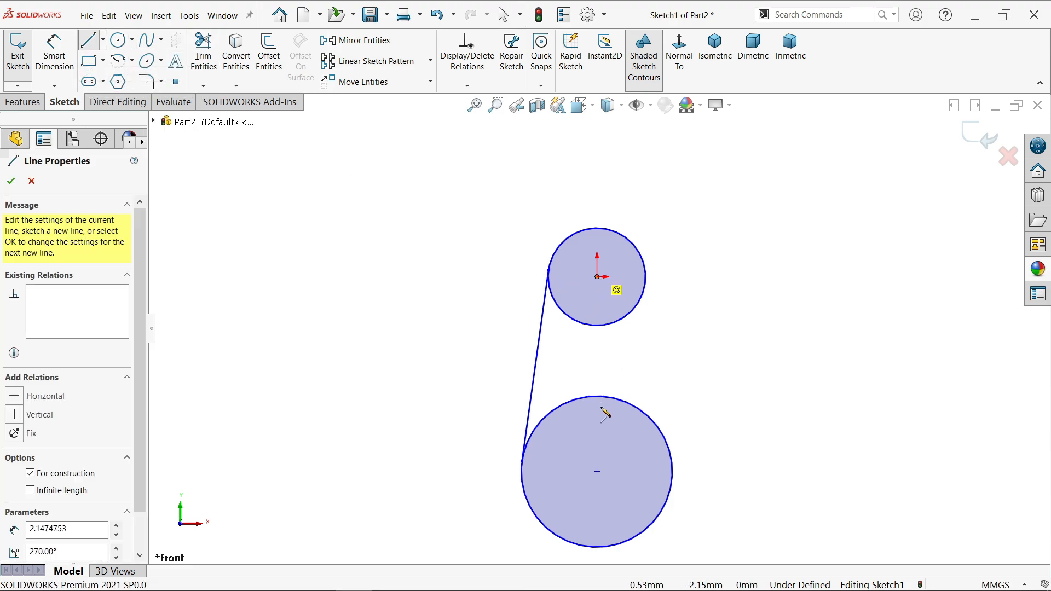
left_click(597, 471)
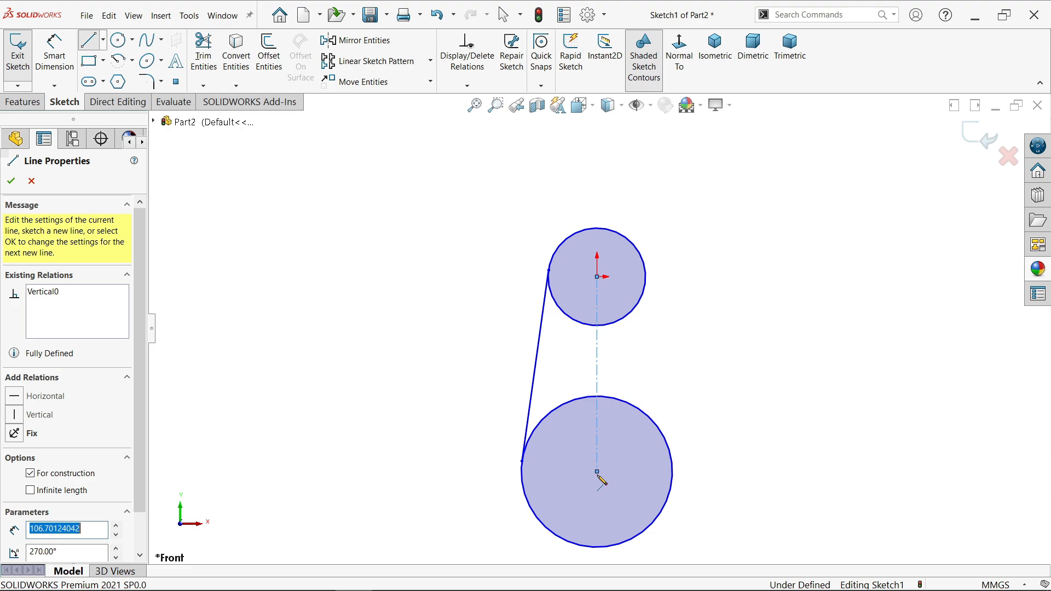
right_click(734, 285)
left_click(749, 286)
Step: Mirror the left tangent line about the vertical centerline
scroll(615, 484, "down", 3)
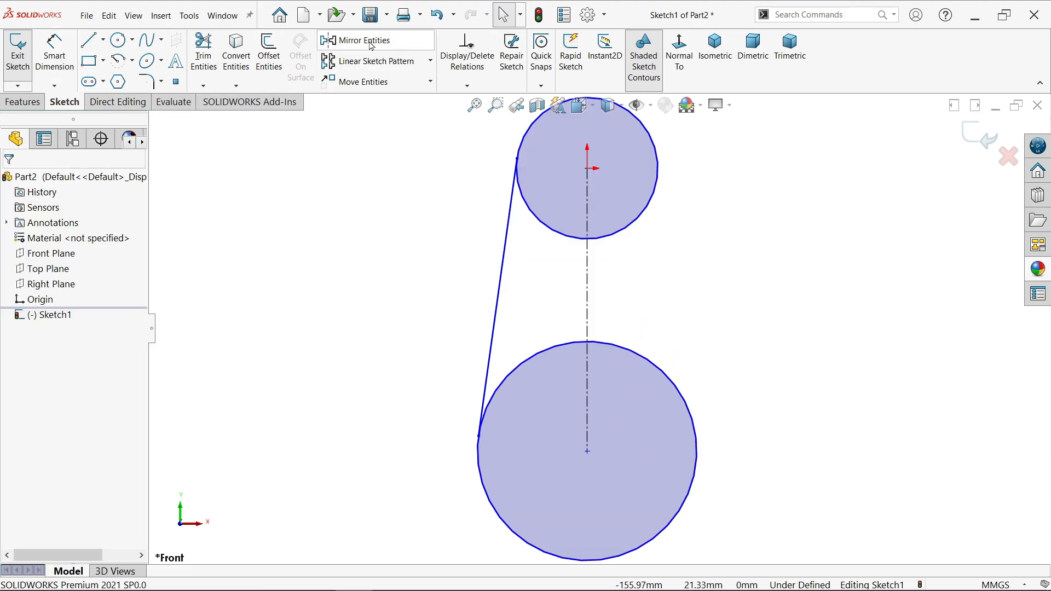
left_click_drag(644, 263, 450, 305)
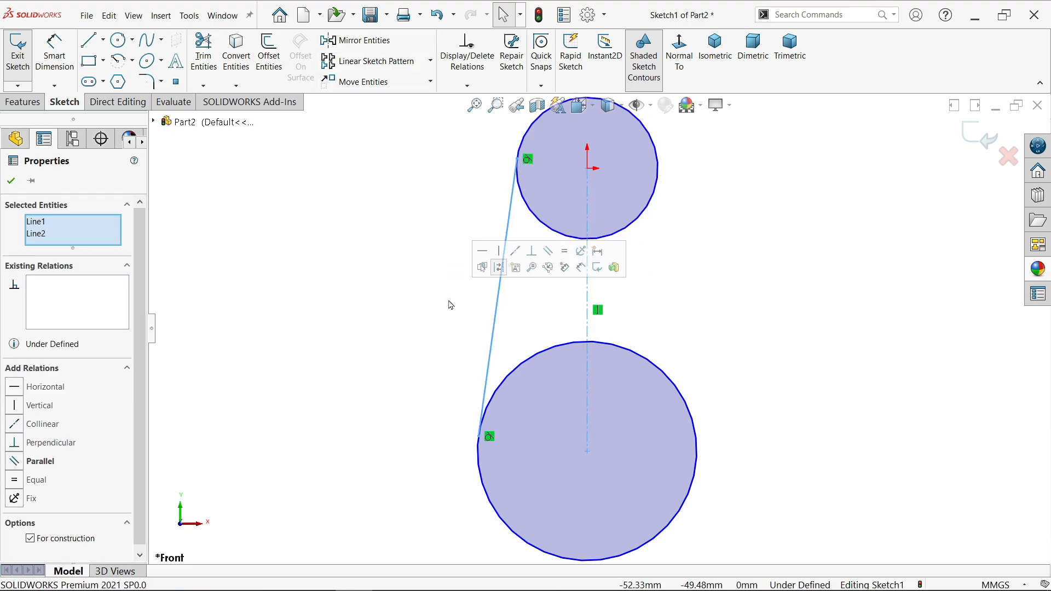
left_click(383, 49)
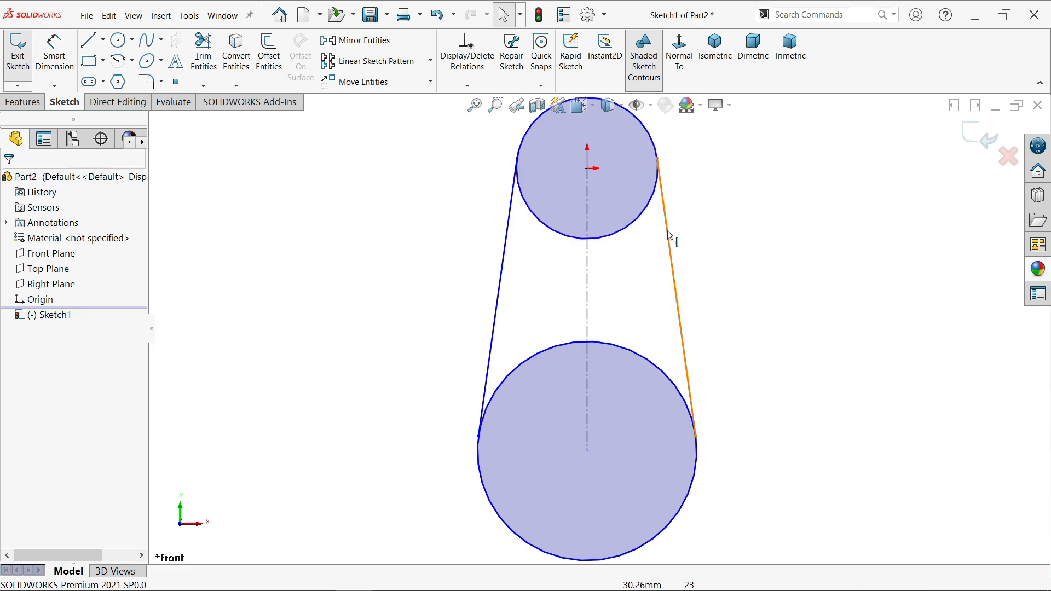
Step: Dimension the upper circle's diameter as 20 mm
left_click(54, 55)
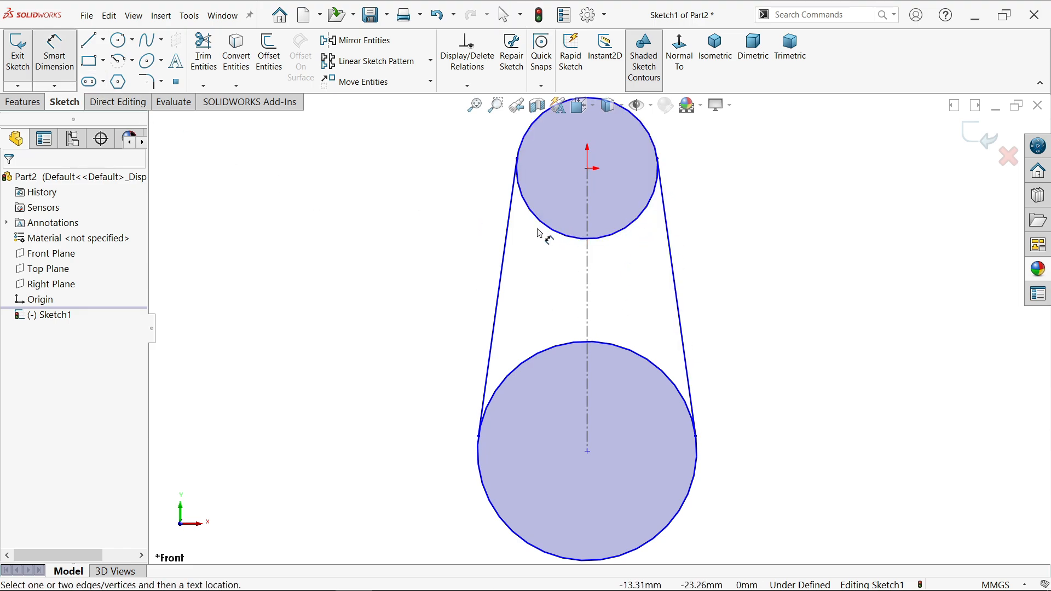
left_click(645, 222)
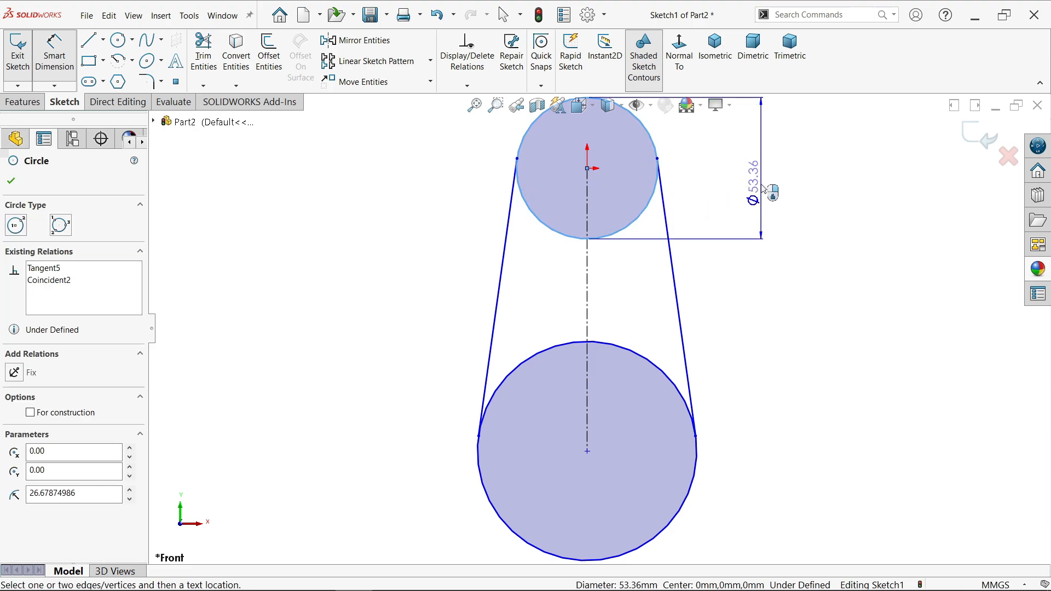
left_click(766, 190)
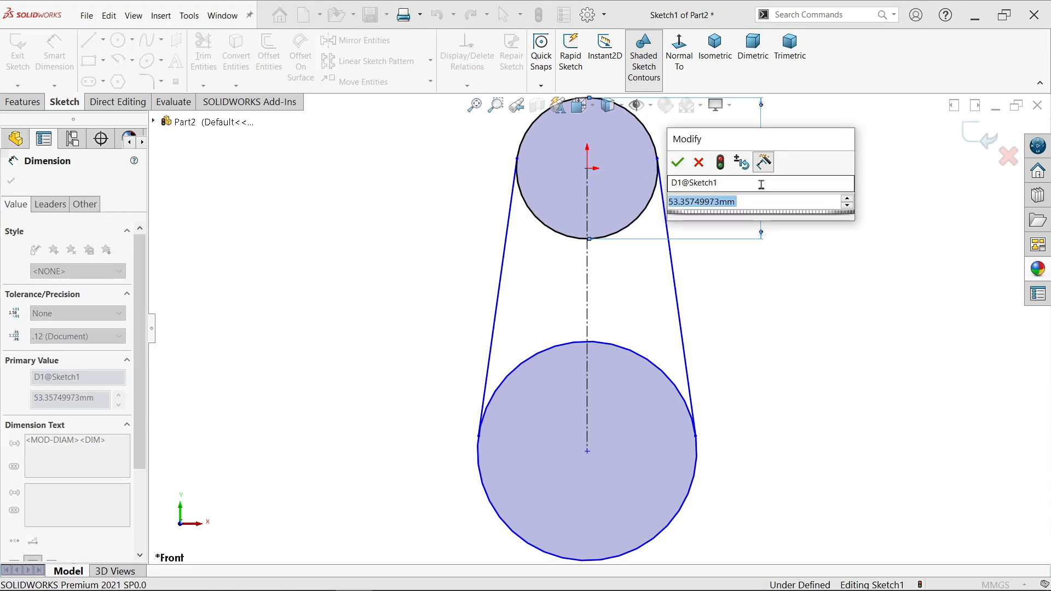
type("20")
key("Return")
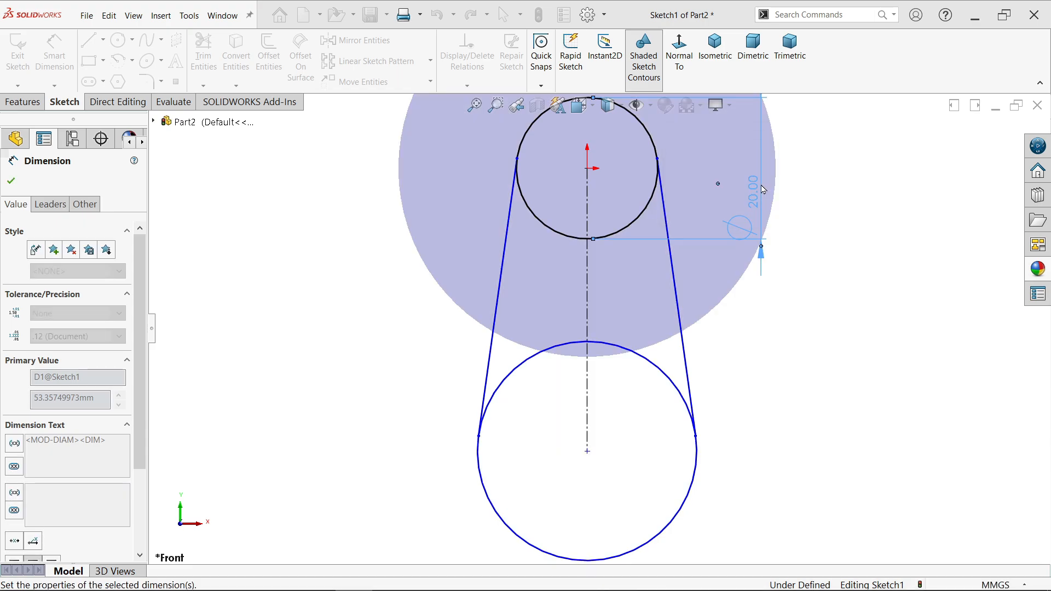
Step: Dimension the lower circle's diameter as 15*2, giving 30 mm
left_click(698, 477)
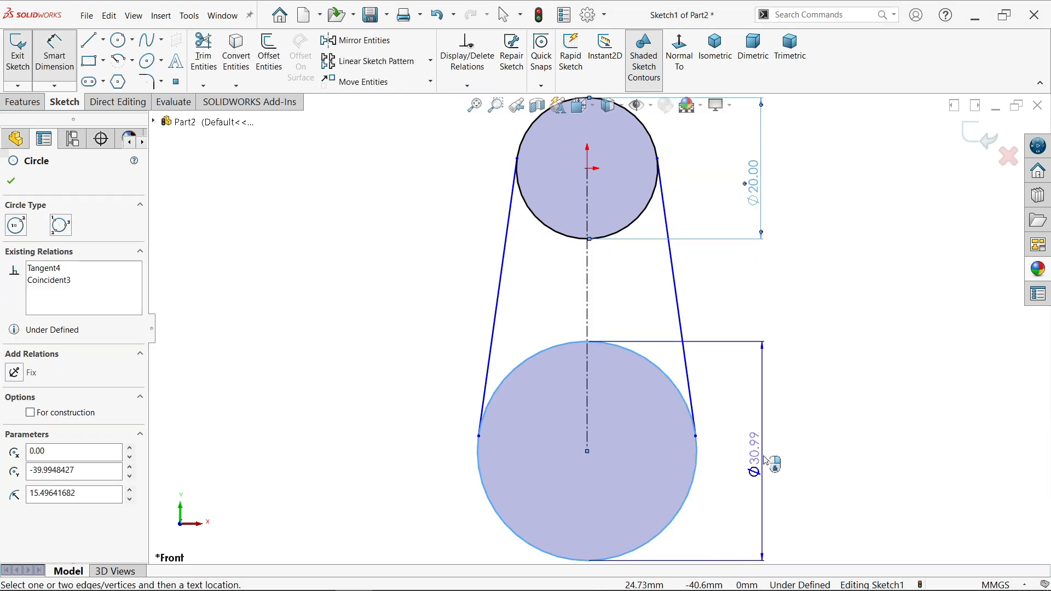
left_click(765, 461)
type("15*")
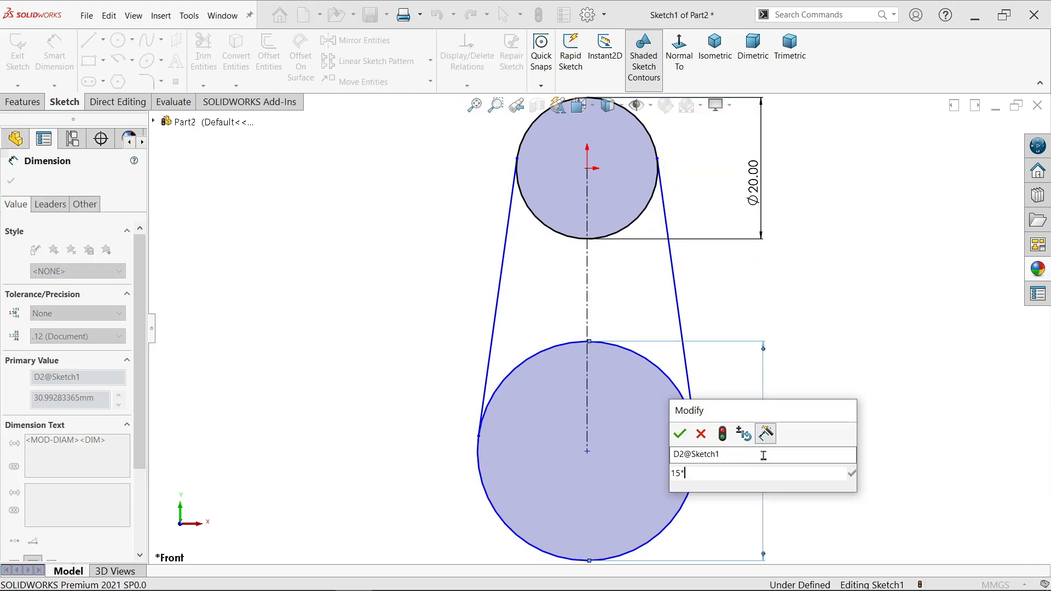
type("2")
key("Return")
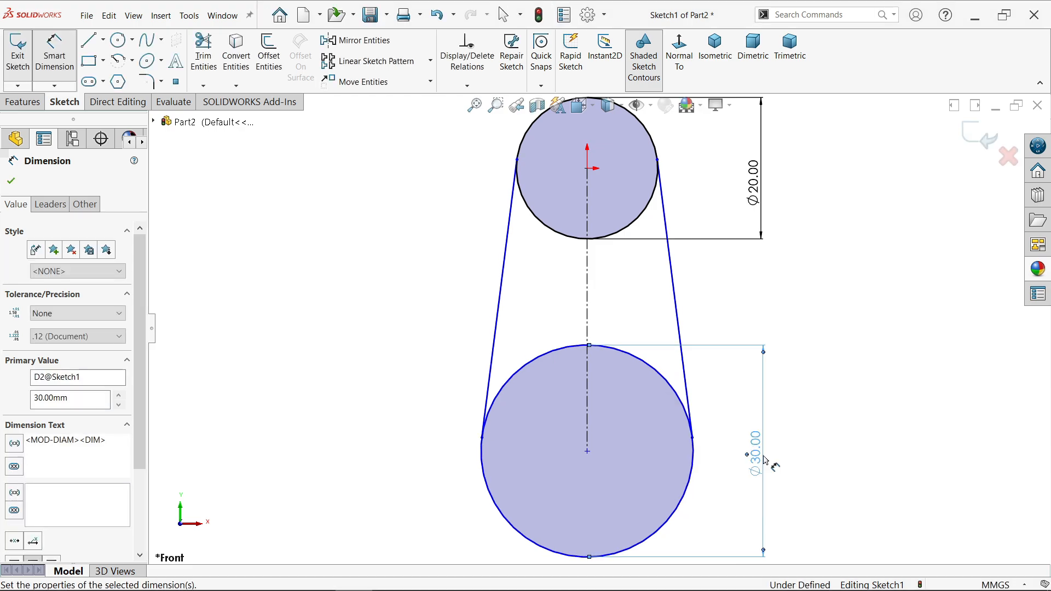
Step: Dimension the vertical centerline between the two circle centres as 40 mm
left_click(588, 292)
left_click(403, 284)
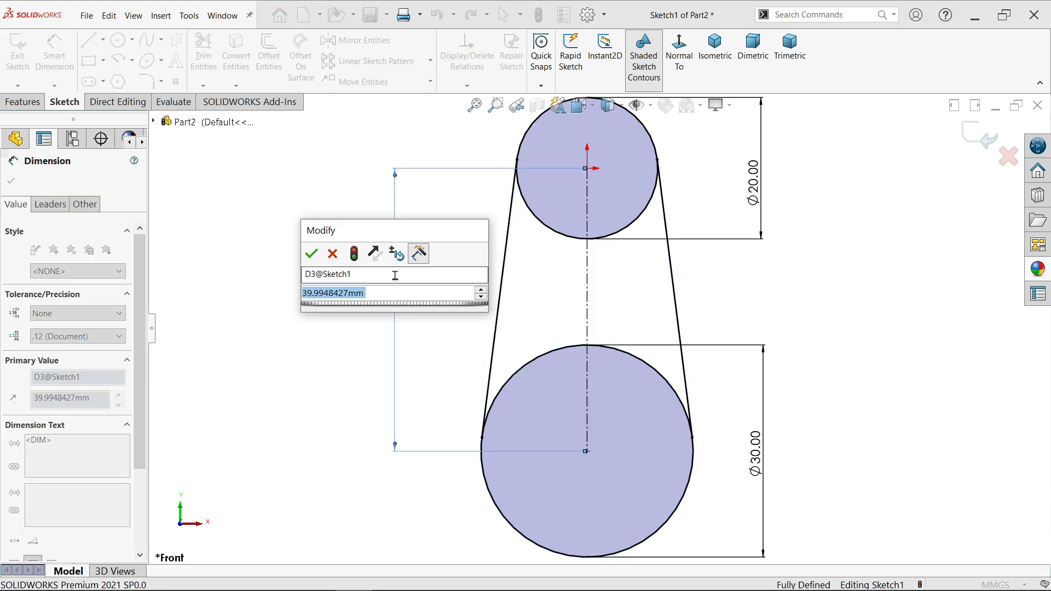
type("40")
left_click(312, 253)
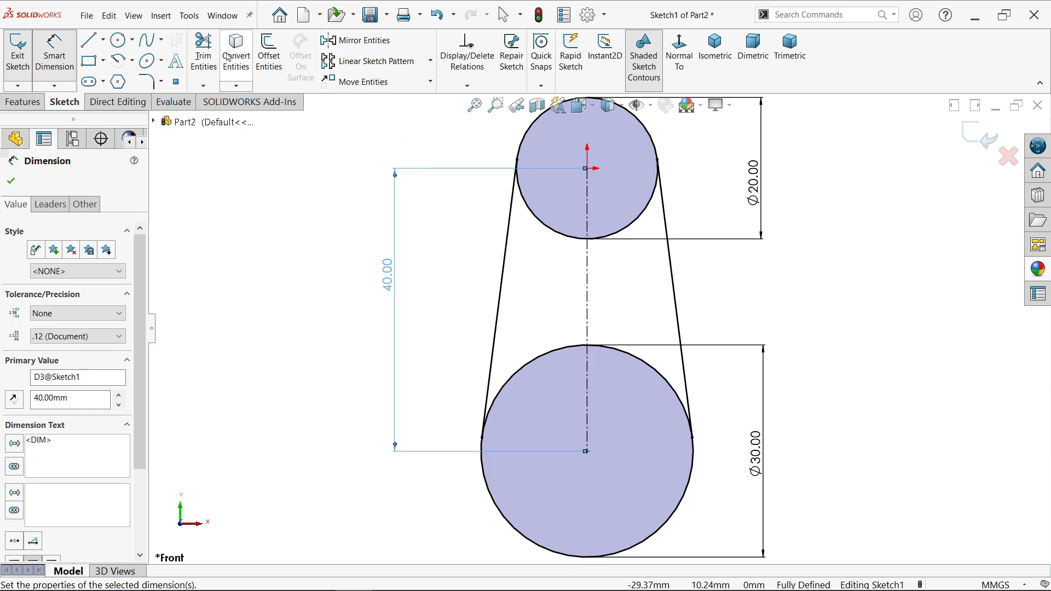
Step: Trim away the inner arcs of the upper and lower circles with Power trim, leaving one closed web outline
left_click(204, 52)
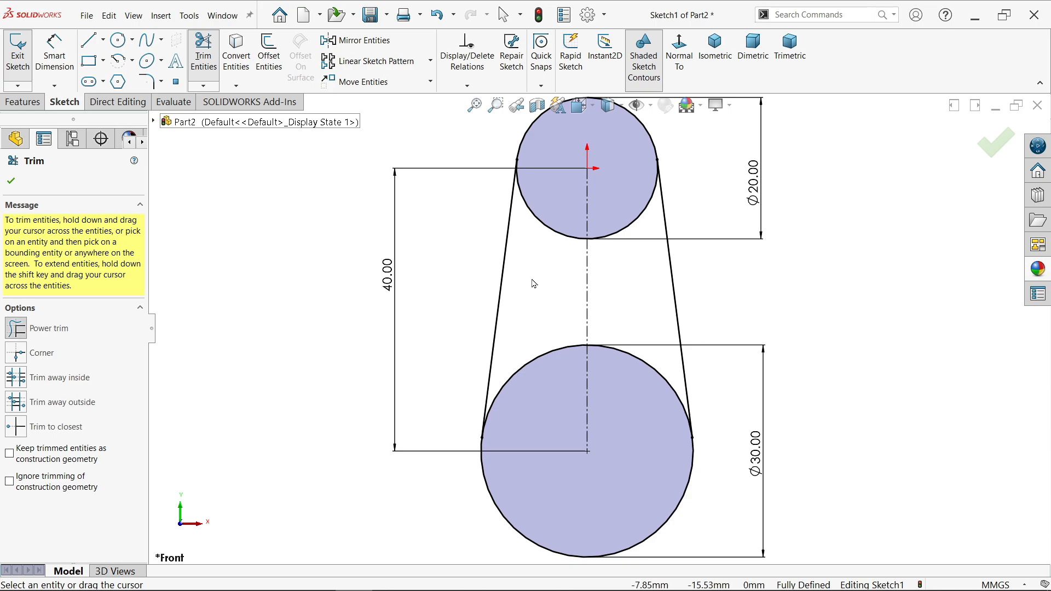
left_click_drag(545, 260, 554, 230)
left_click_drag(638, 230, 622, 211)
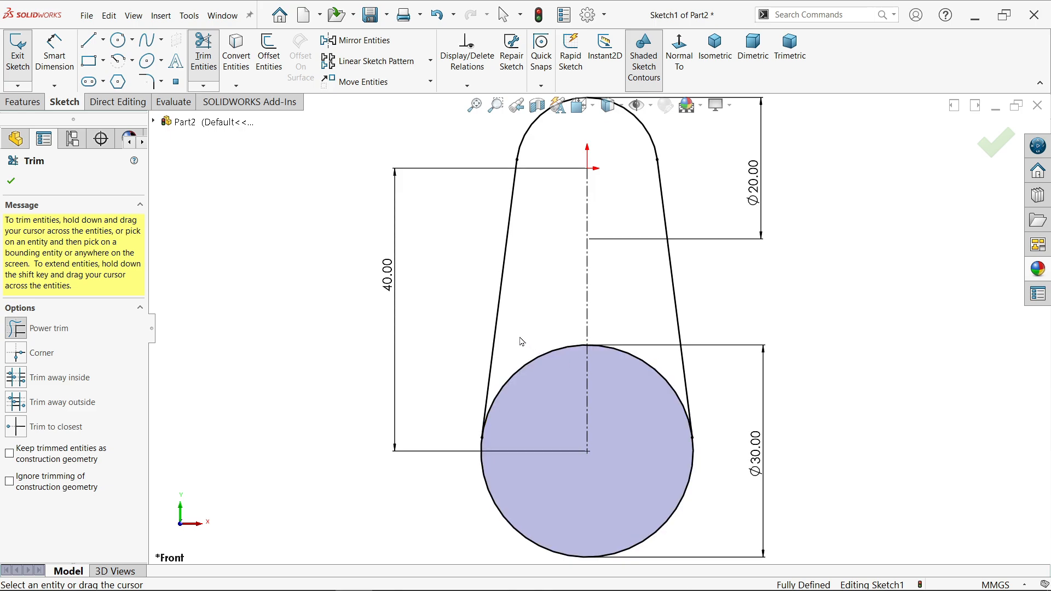
mouse_move(521, 342)
left_mouse_down()
mouse_move(530, 363)
mouse_move(617, 399)
mouse_move(657, 371)
mouse_move(638, 363)
left_mouse_up()
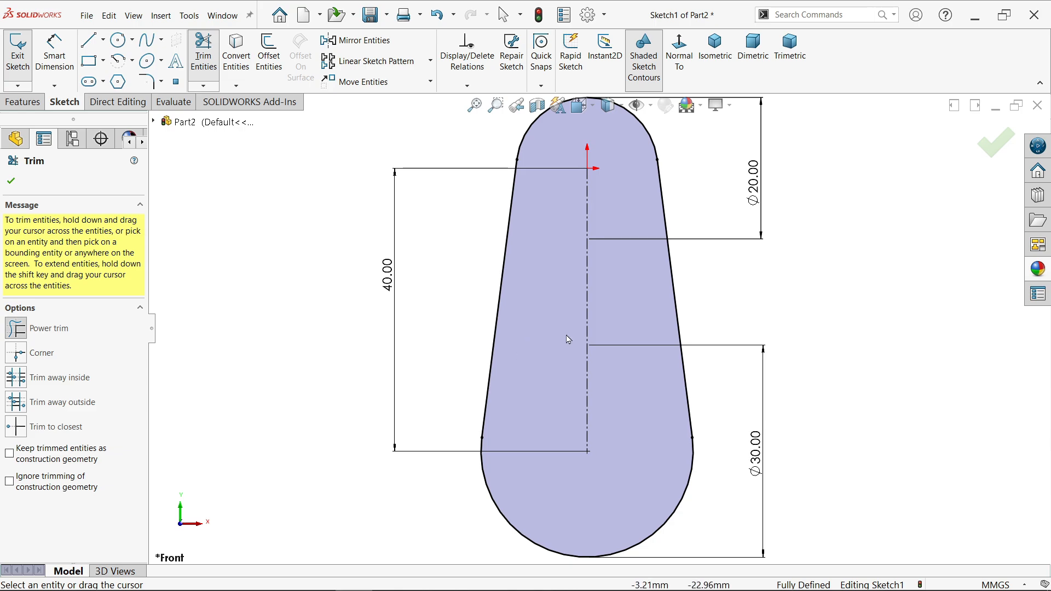
left_click(11, 180)
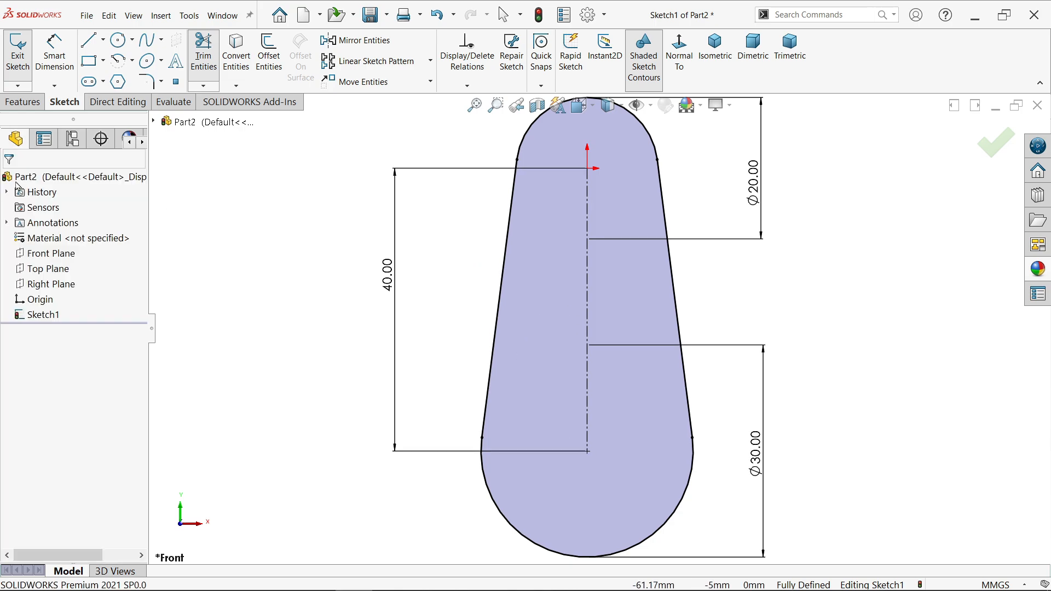
Step: Extrude the web profile as a boss from the Sketch Plane, Blind, 10 mm deep
left_click(17, 106)
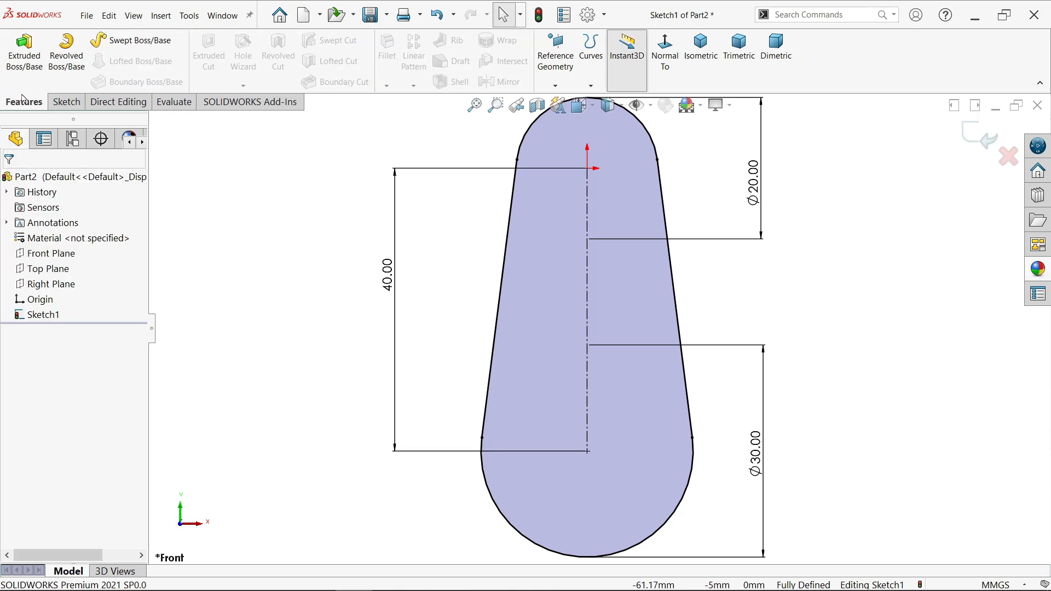
left_click(24, 58)
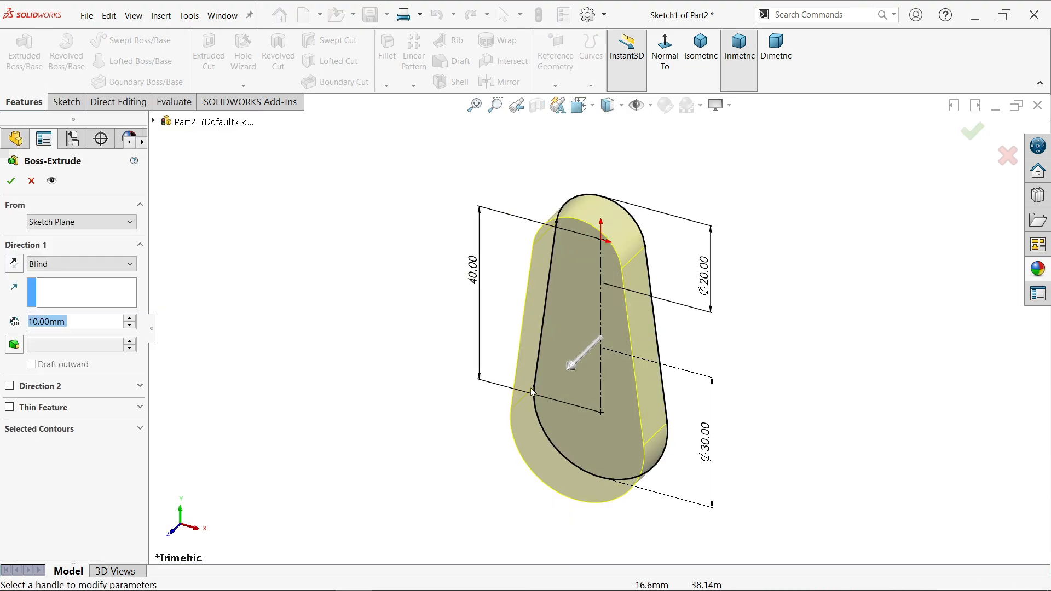
left_click(53, 223)
left_click(55, 232)
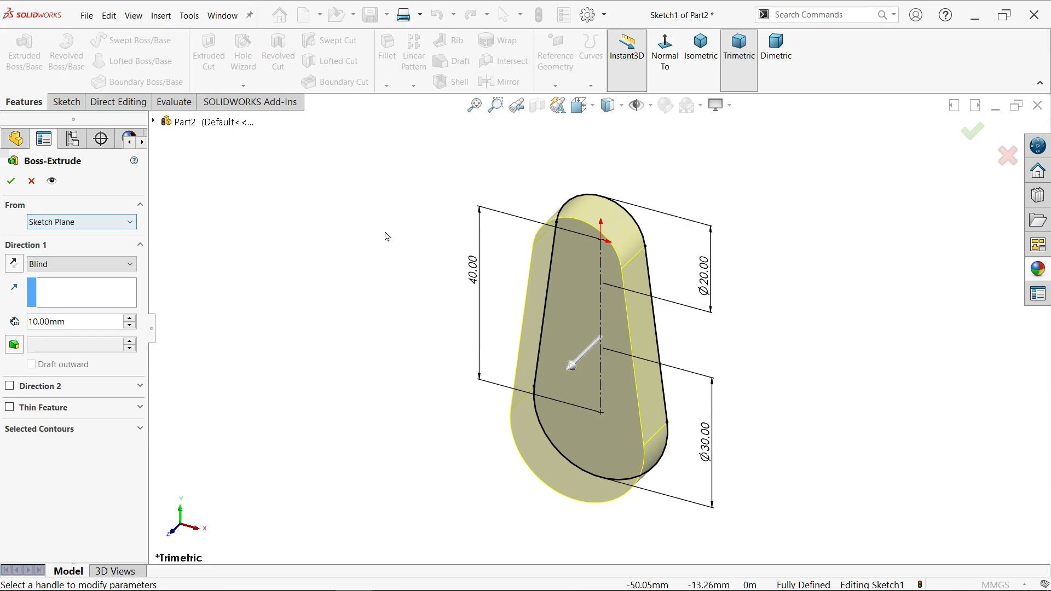
left_click(38, 263)
left_click(40, 274)
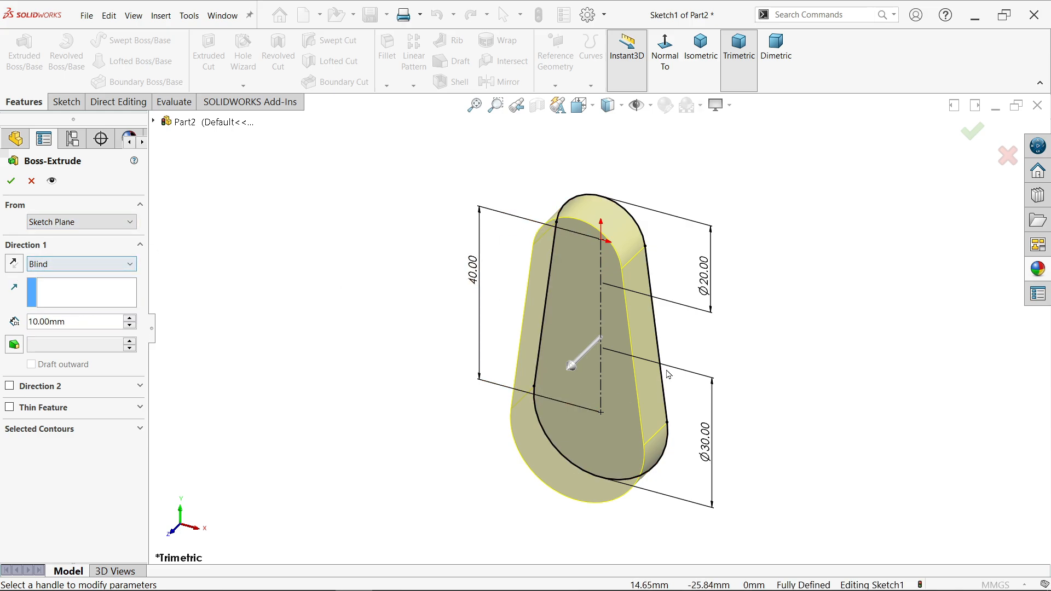
scroll(657, 367, "up", 3)
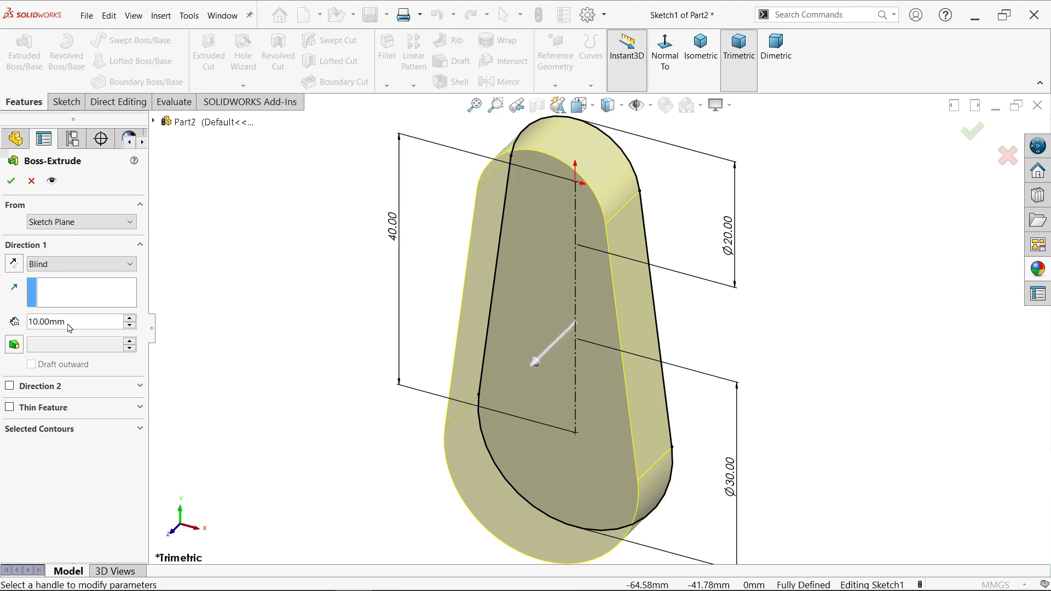
left_click_drag(69, 325, 34, 324)
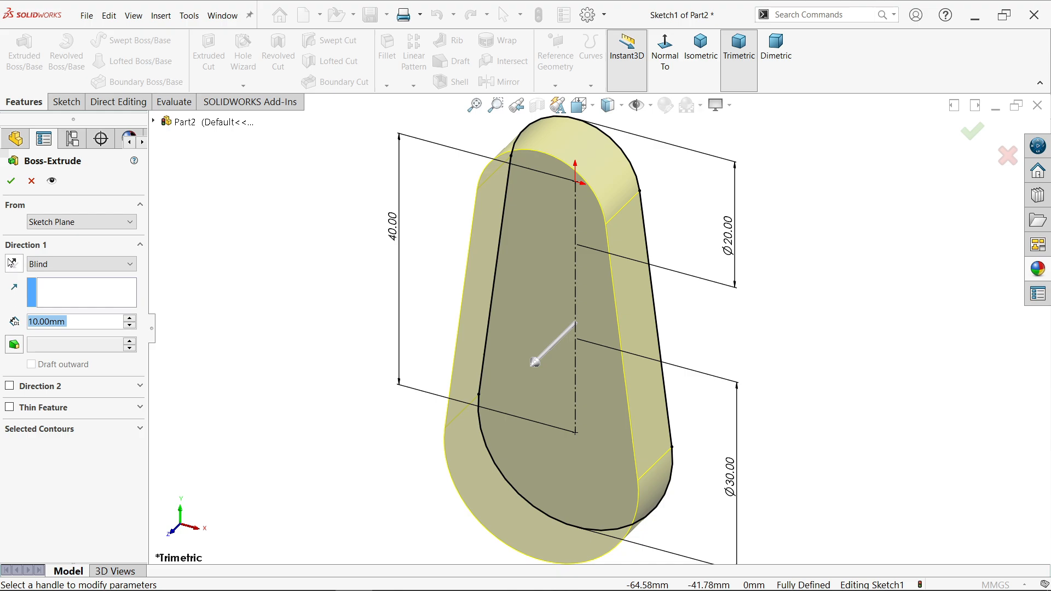
left_click(10, 180)
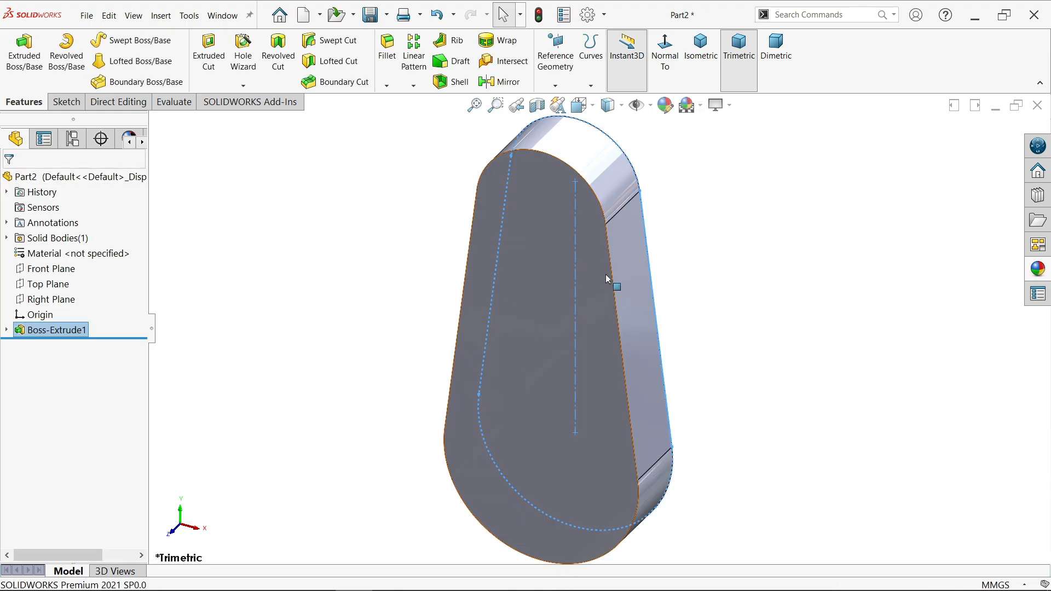
Step: On the web's back face, sketch two concentric circles about 16 mm and 13 mm in diameter centred on the origin
middle_click_drag(720, 248, 581, 291)
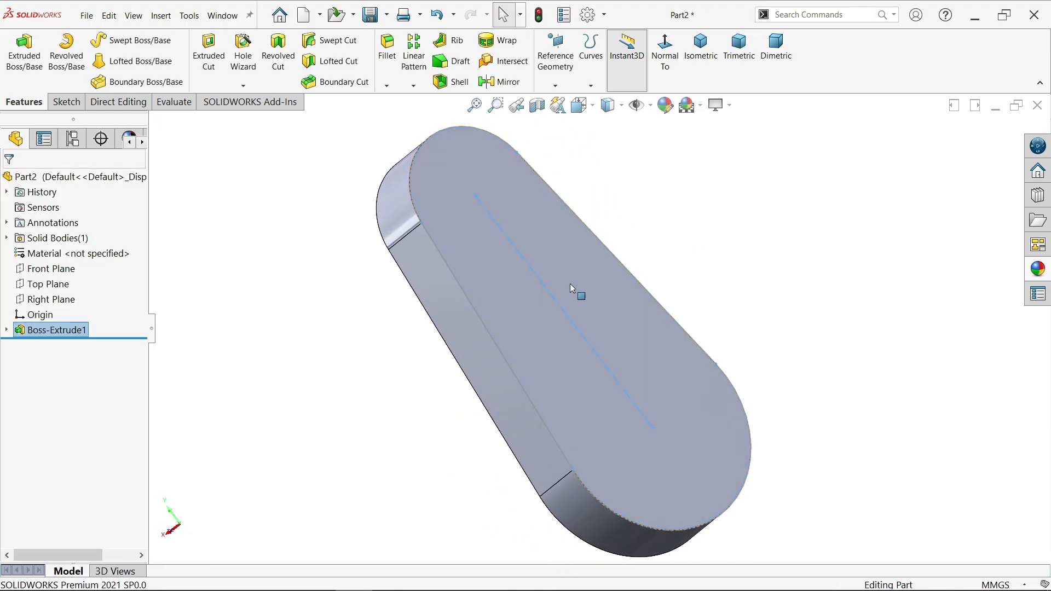
left_click(471, 198)
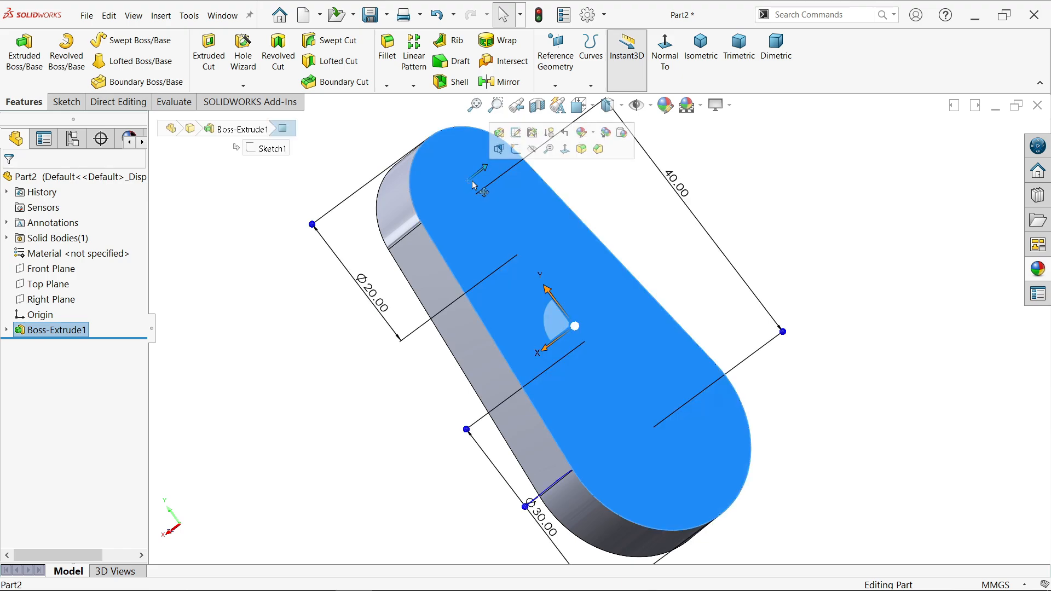
left_click(517, 150)
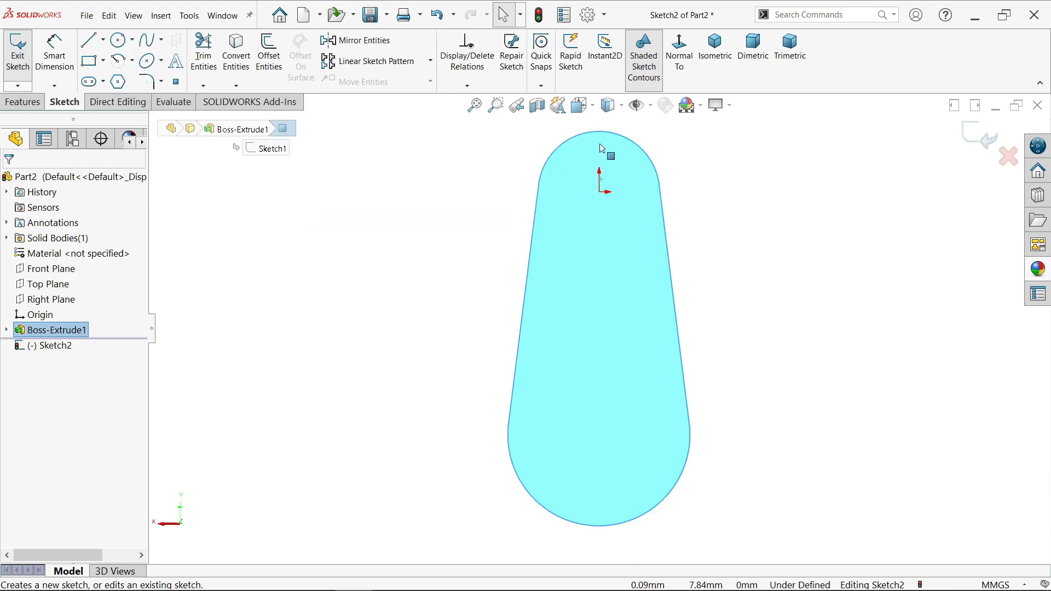
left_click(120, 45)
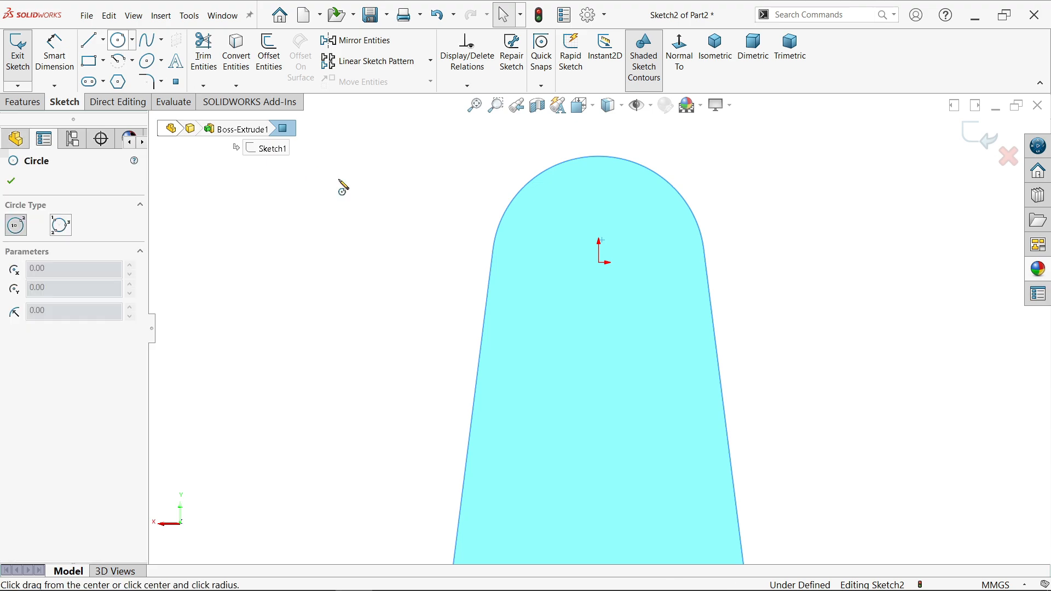
left_click(599, 264)
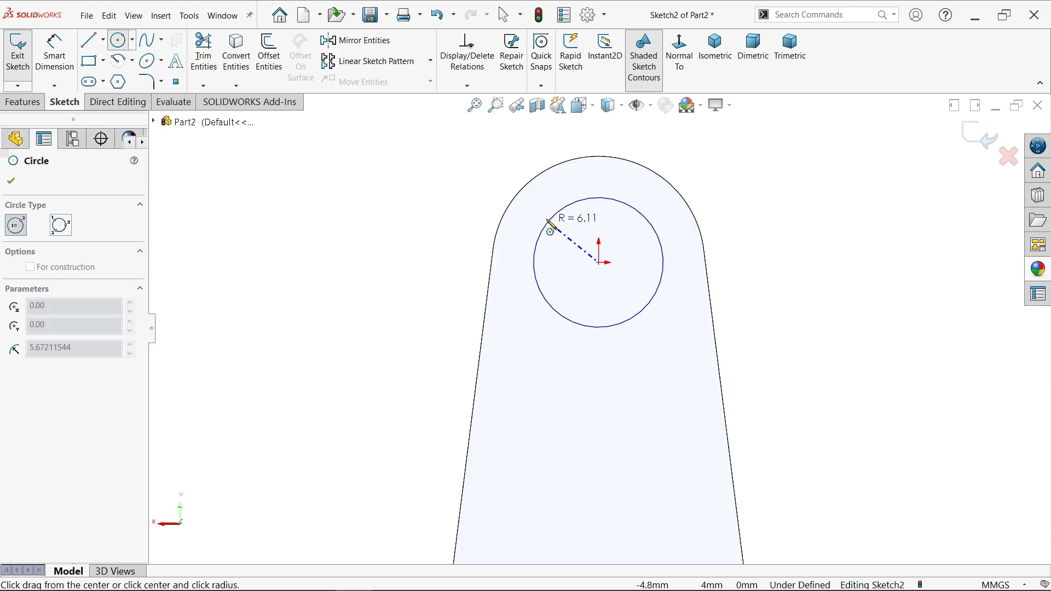
left_click(539, 198)
left_click(599, 263)
left_click(532, 253)
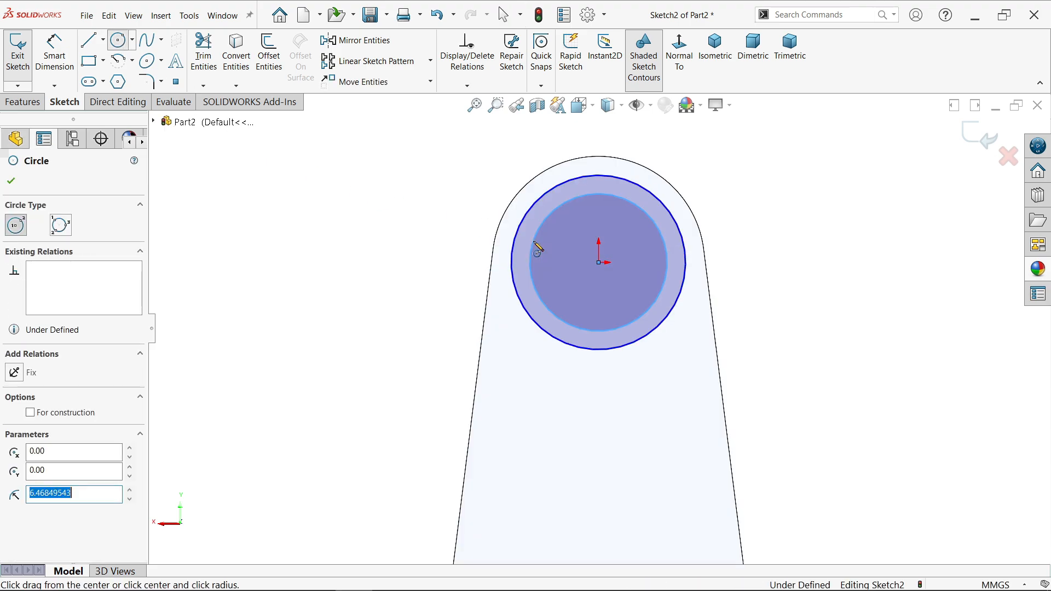
right_click(266, 151)
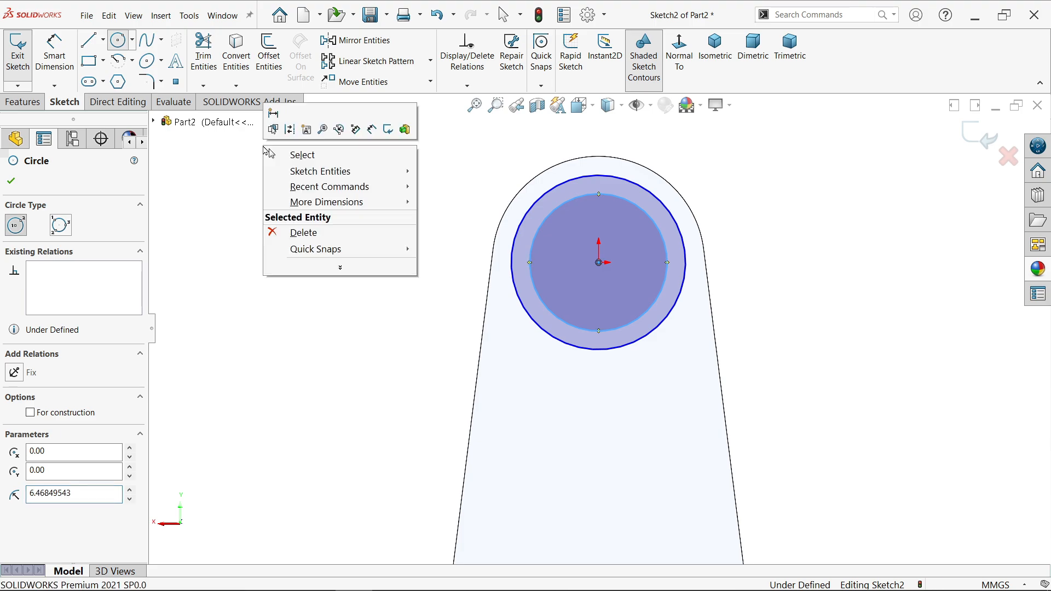
left_click(301, 156)
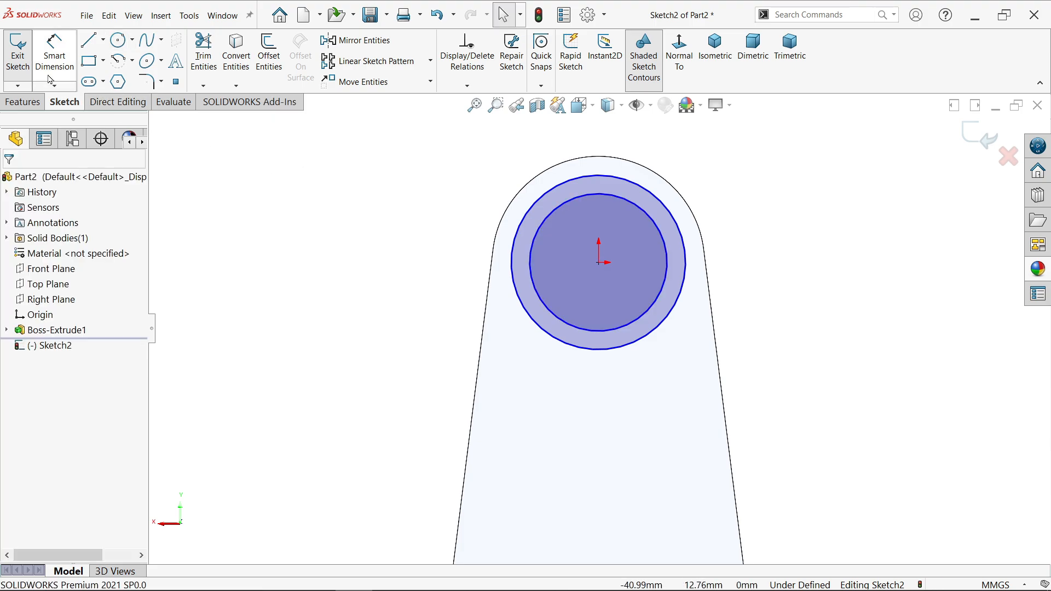
Step: Dimension the outer concentric circle's diameter as 18 mm
left_click(55, 52)
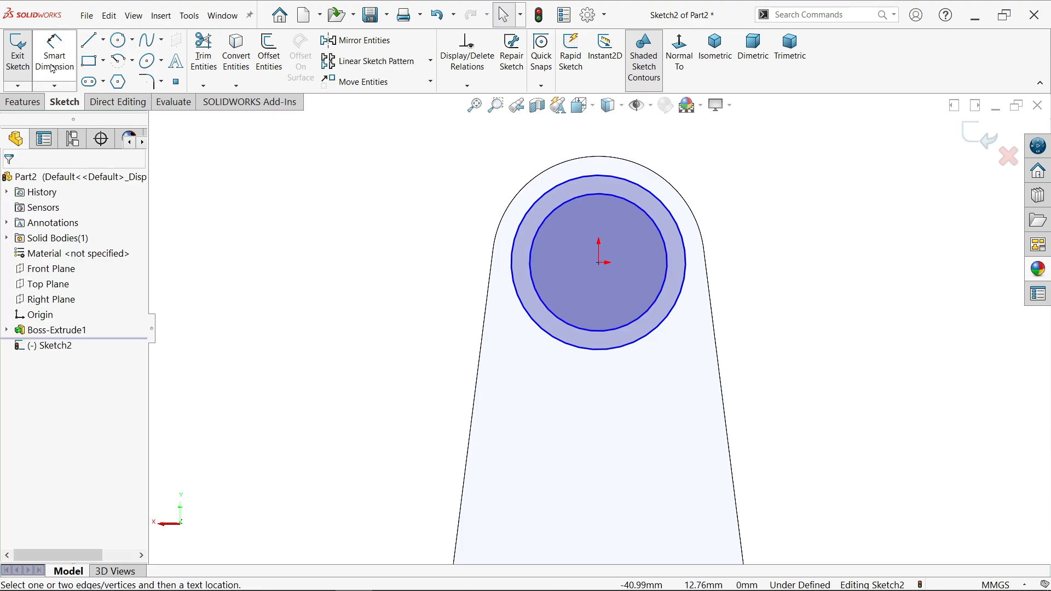
left_click(513, 271)
left_click(380, 263)
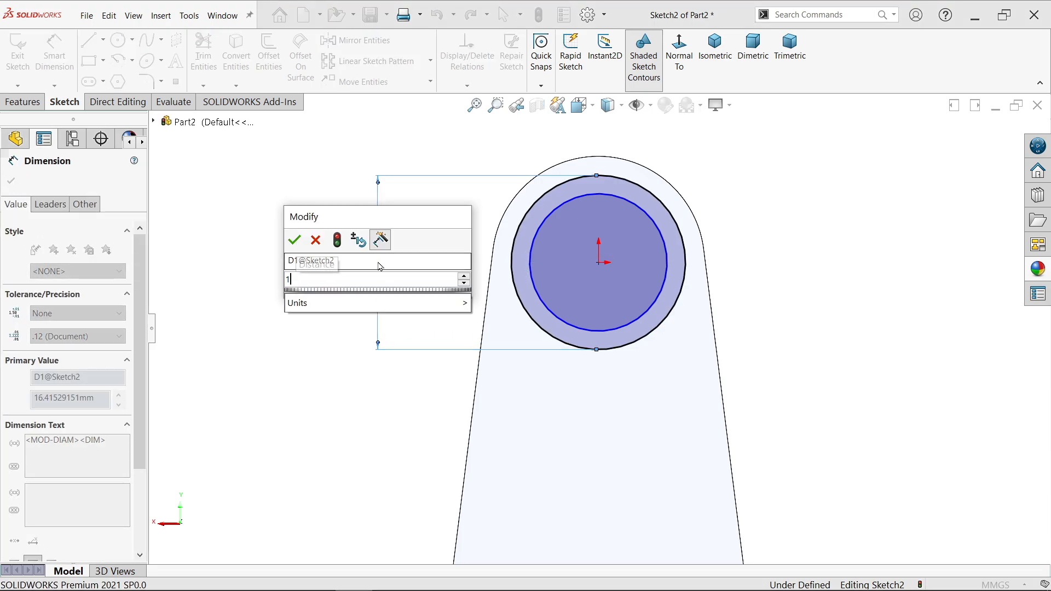
type("18")
key("Return")
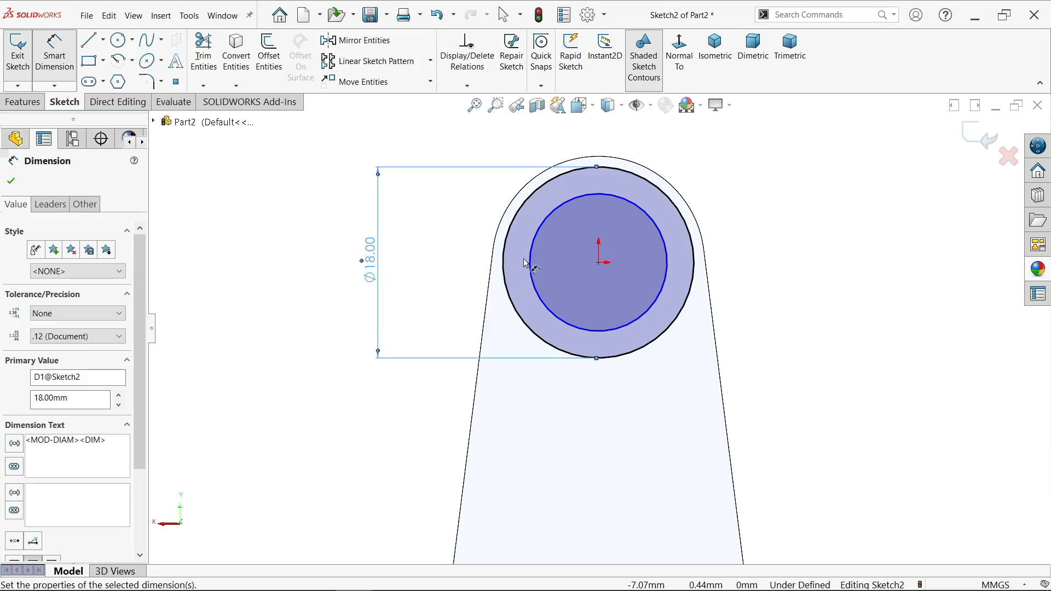
Step: Dimension the inner concentric circle's diameter as 16 mm
left_click(534, 270)
left_click(430, 257)
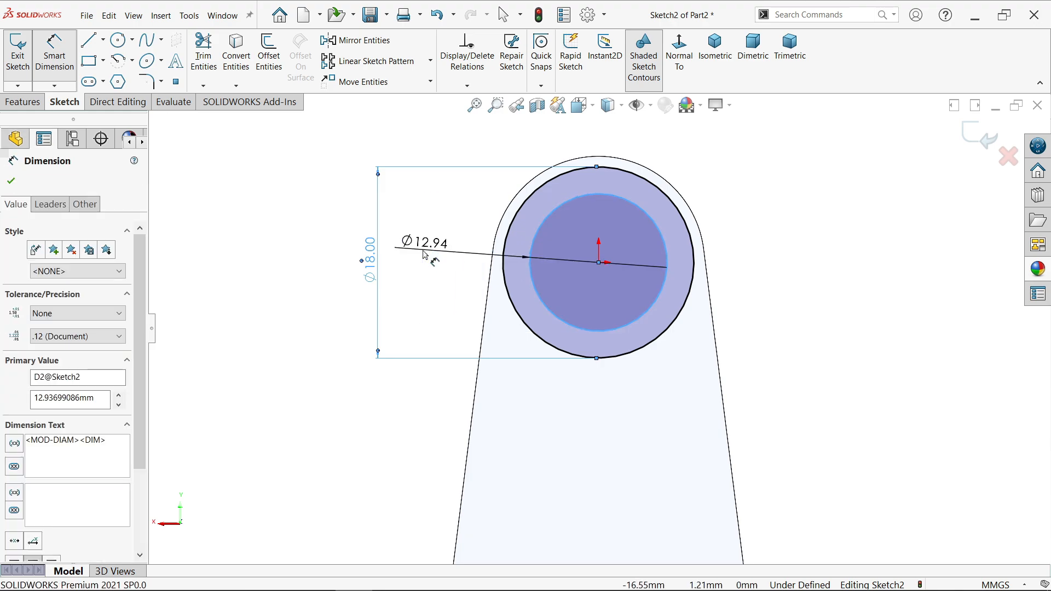
type("16")
key("Return")
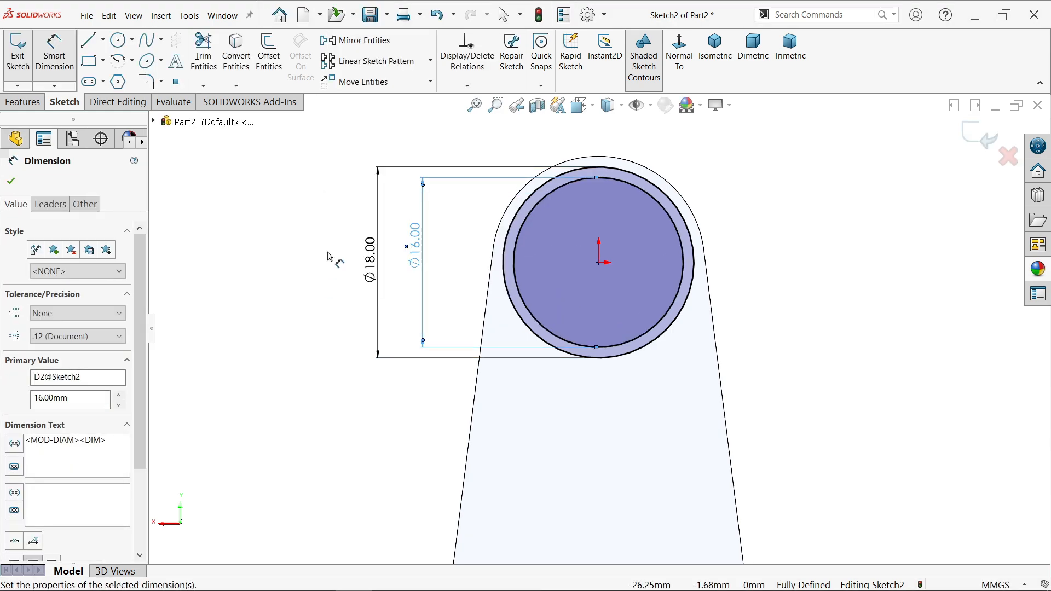
Step: Extrude the full 18 mm circle contour as a Blind boss 2 mm outward from the web's back face, merging the result
left_click(30, 104)
left_click(24, 52)
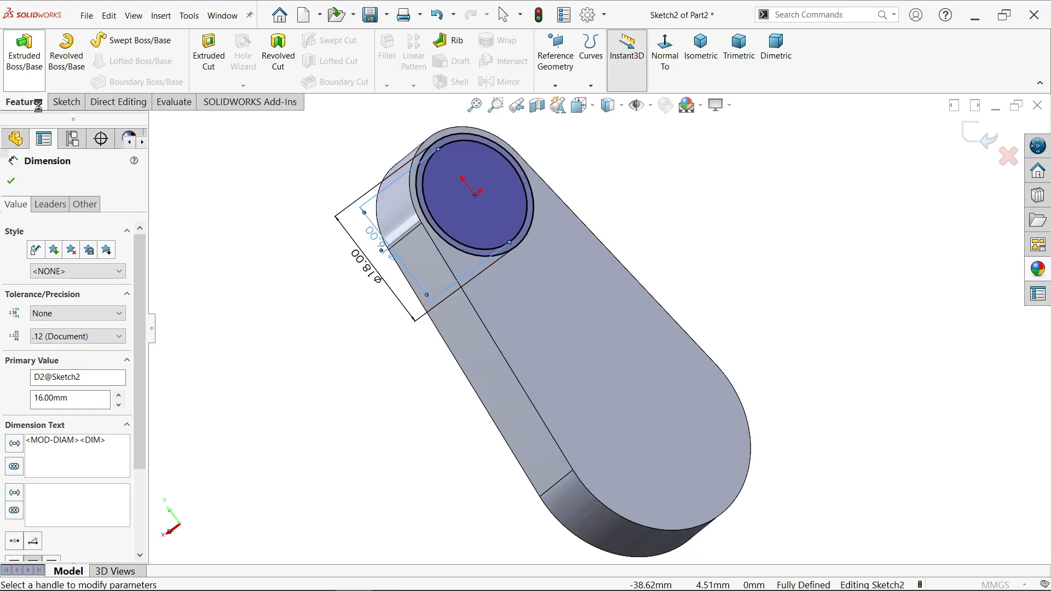
scroll(443, 149, "down", 5)
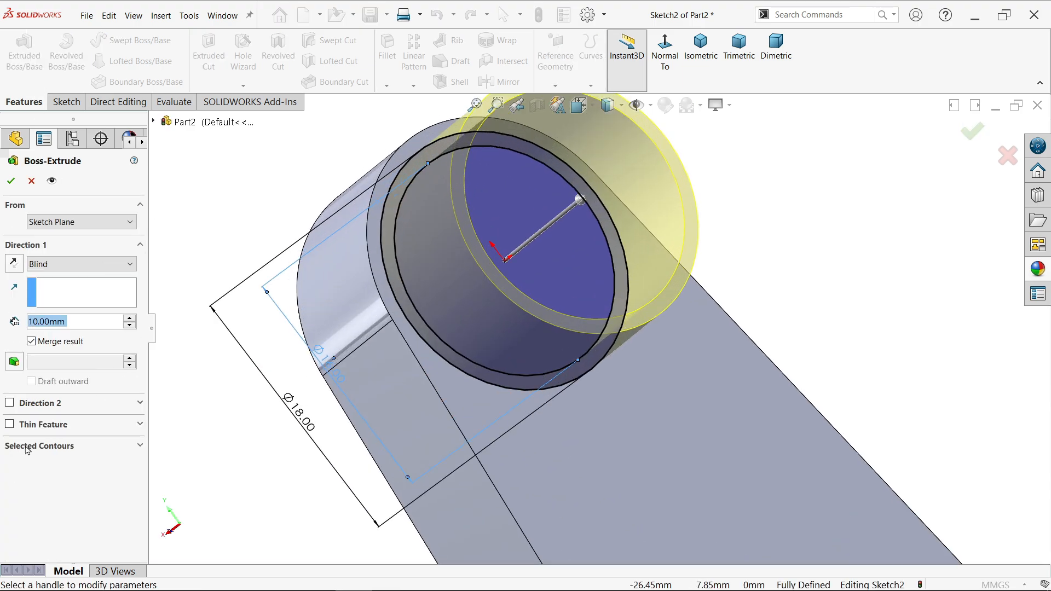
left_click(53, 448)
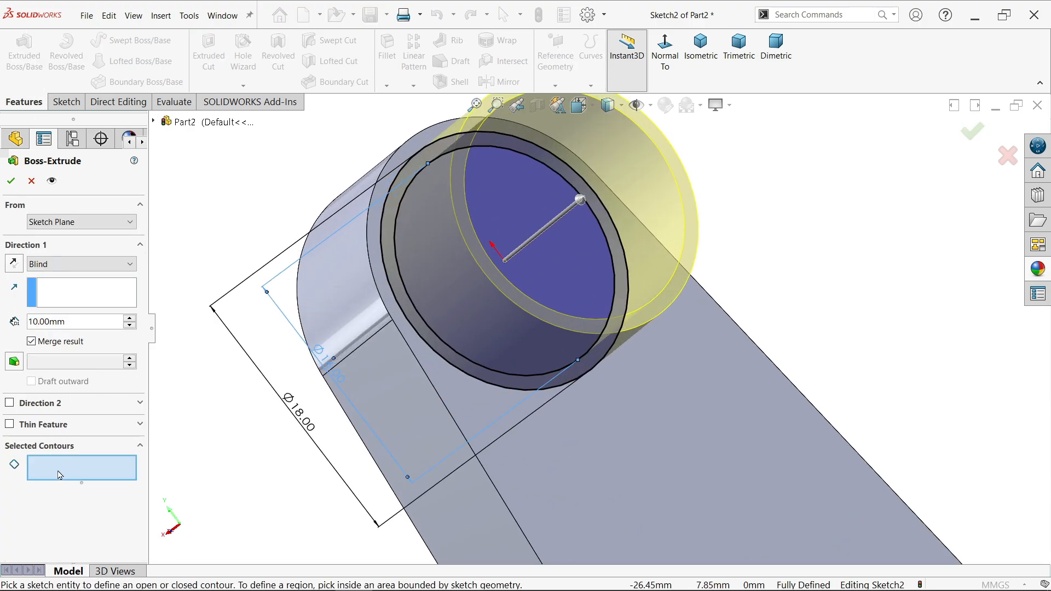
left_click(445, 364)
scroll(539, 349, "up", 1)
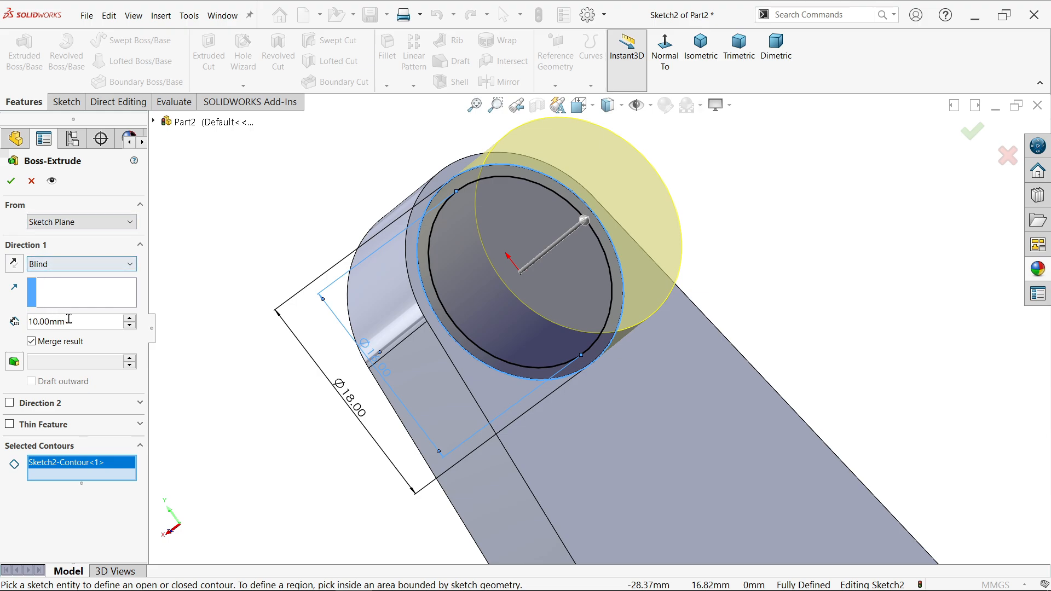
left_click_drag(67, 321, 18, 320)
type("2")
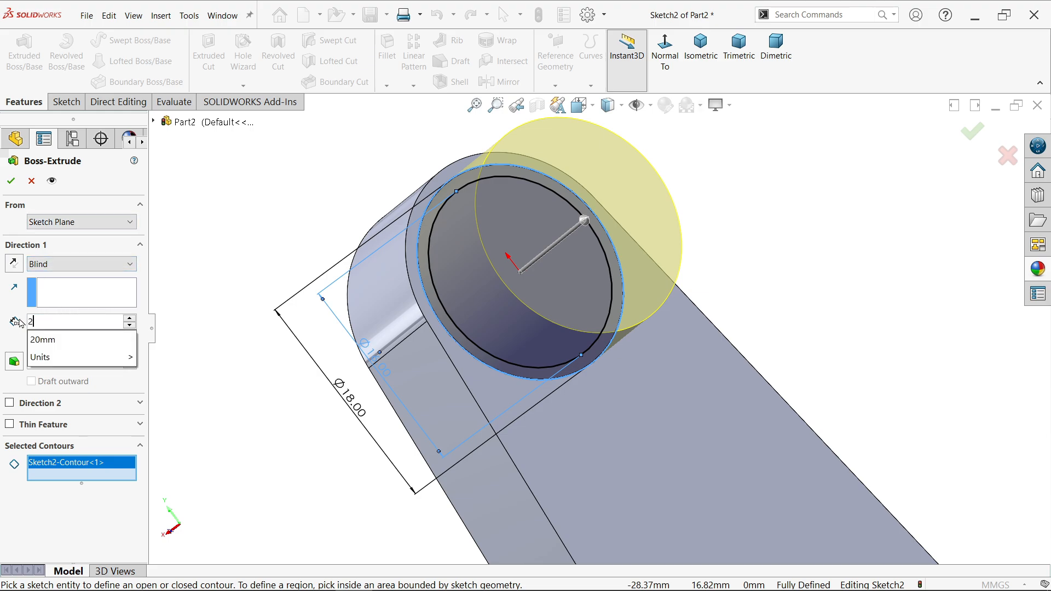
key("Return")
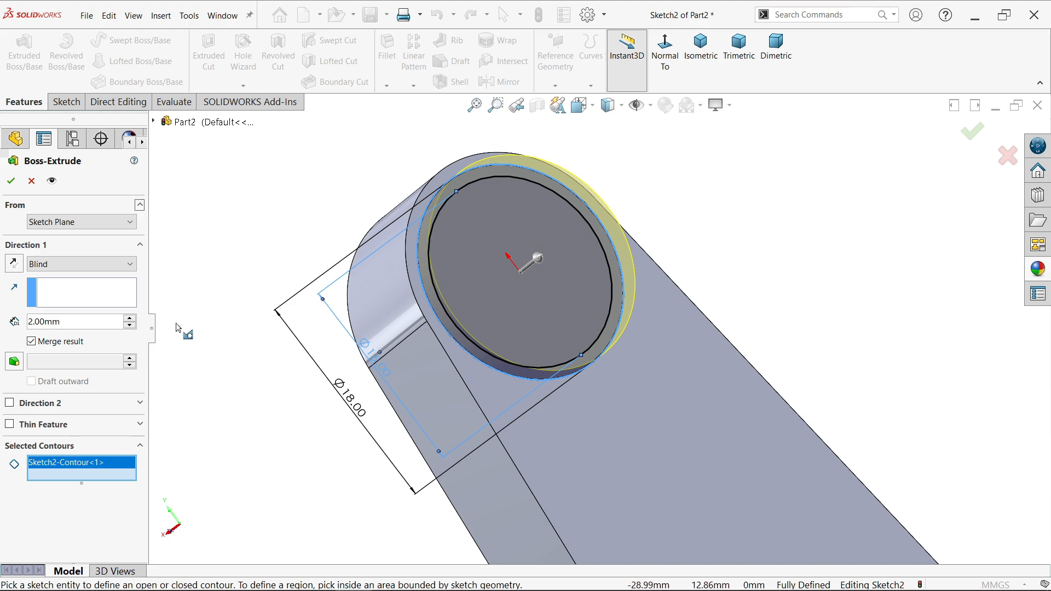
left_click(11, 182)
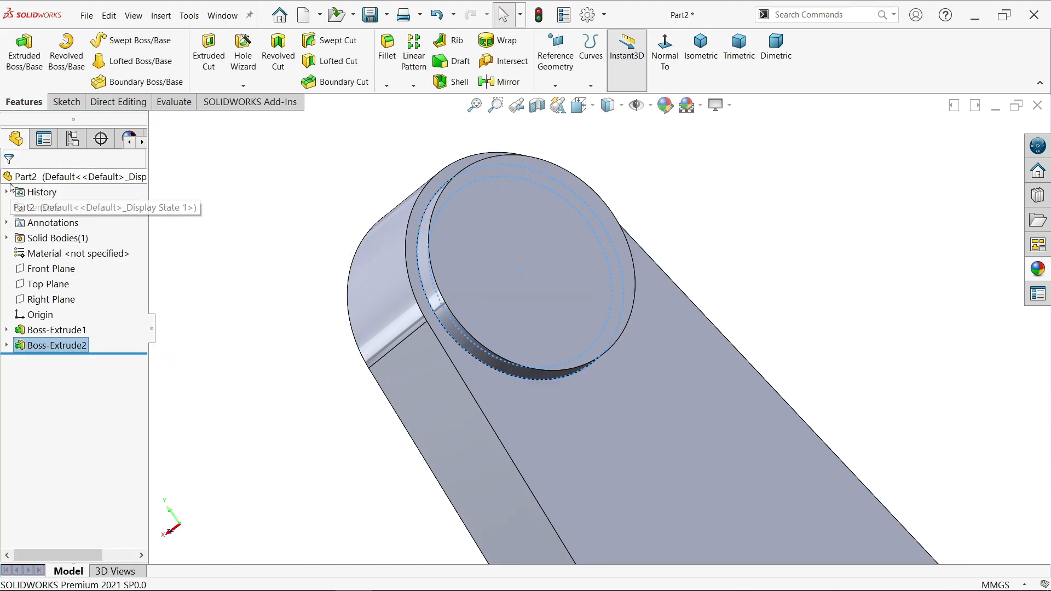
Step: Start a Blind boss extrusion of the collar sketch's inner 16 mm circle contour, starting from the 18 mm collar's end face
left_click(7, 344)
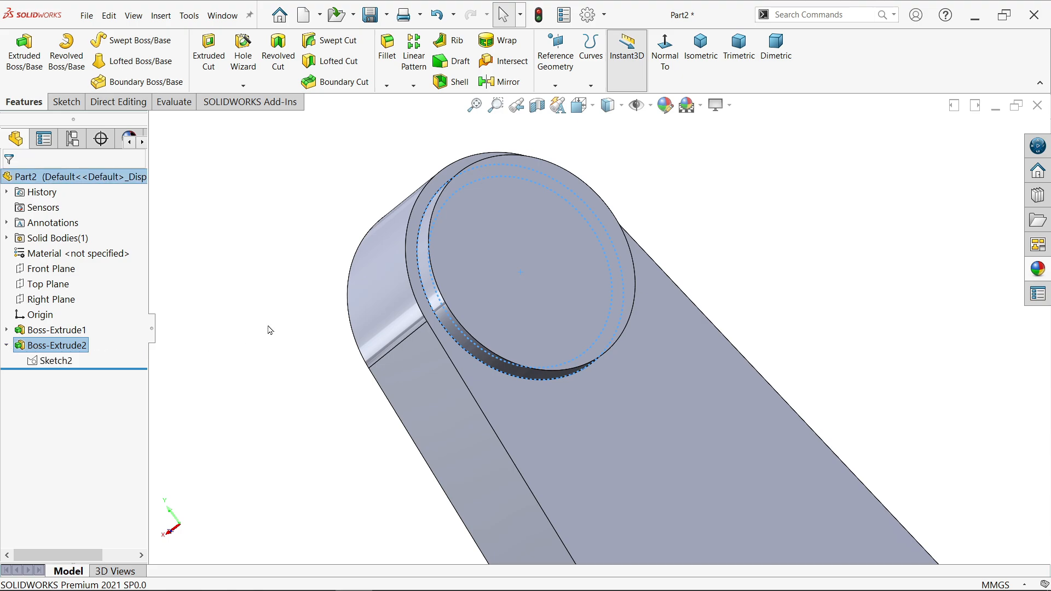
left_click(44, 361)
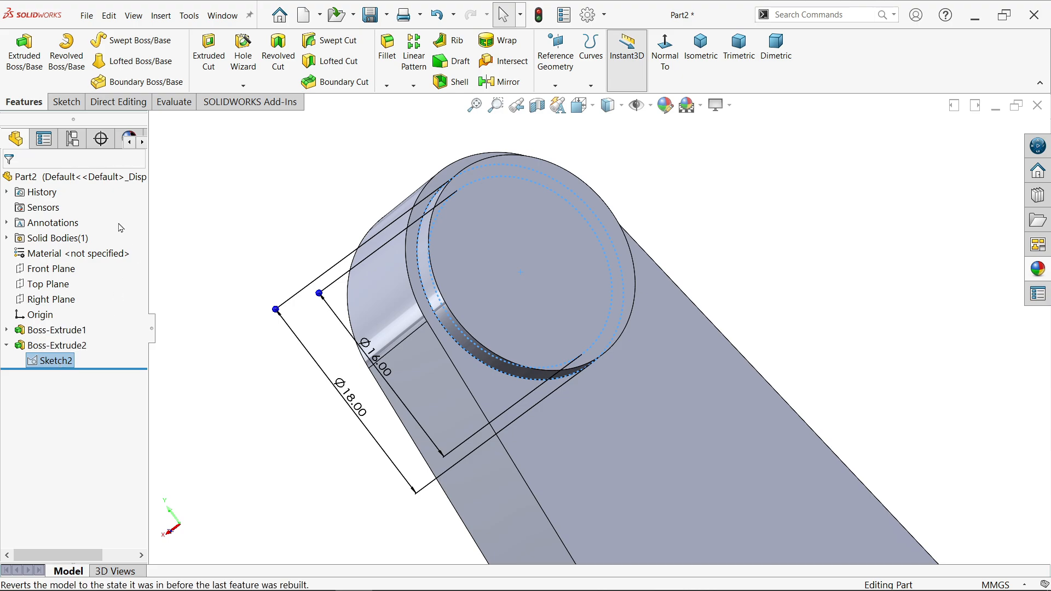
left_click(25, 55)
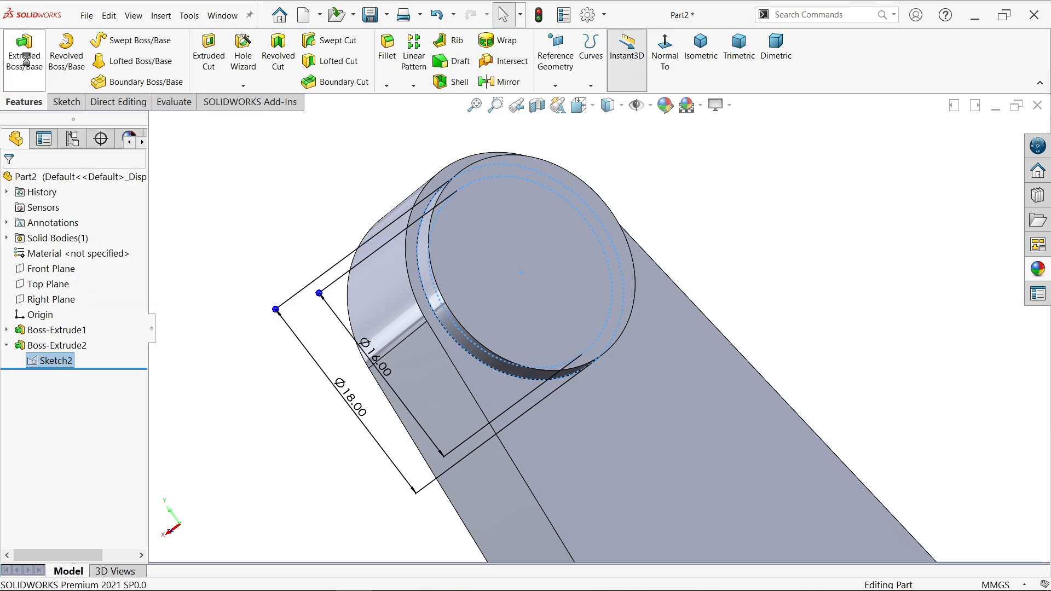
left_click(45, 447)
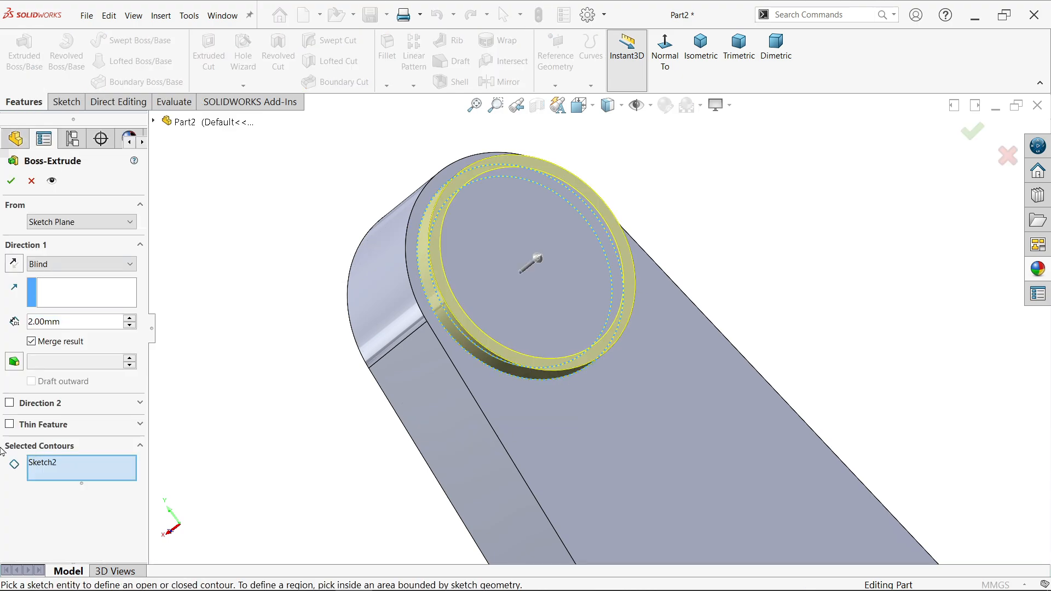
left_click(471, 343)
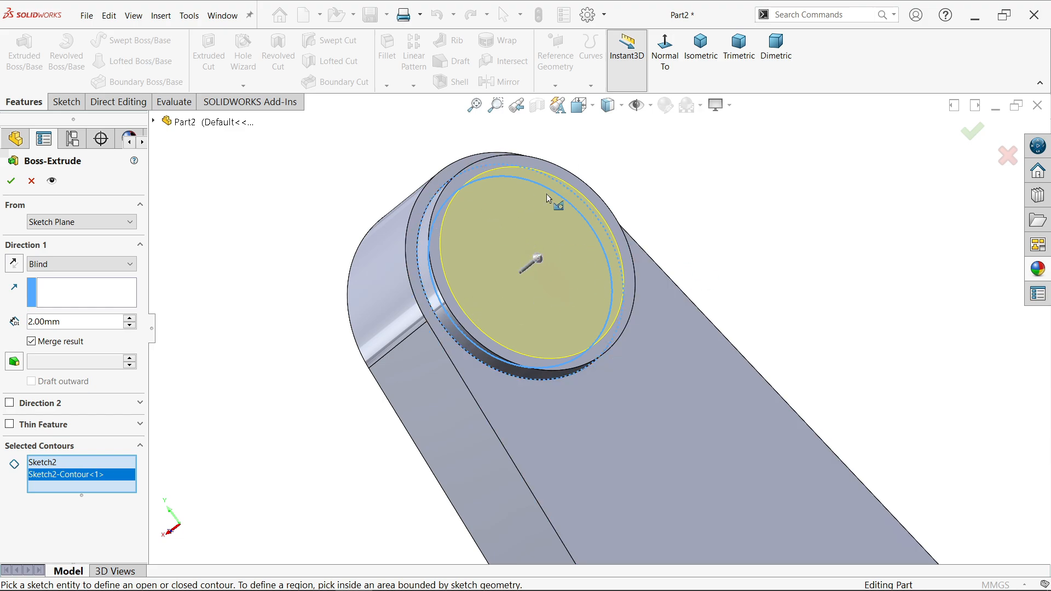
left_click(66, 224)
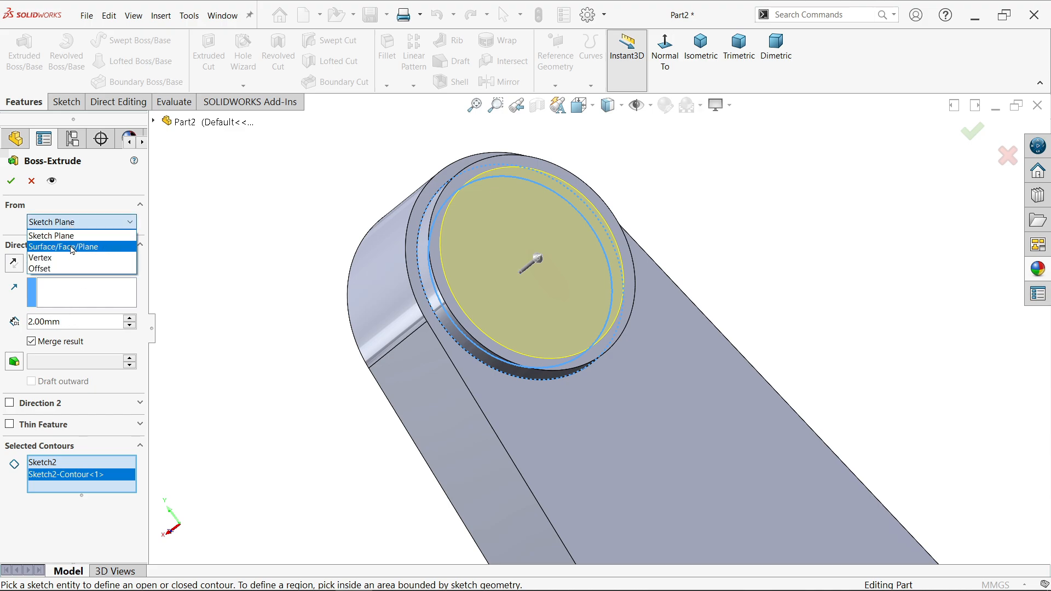
left_click(73, 248)
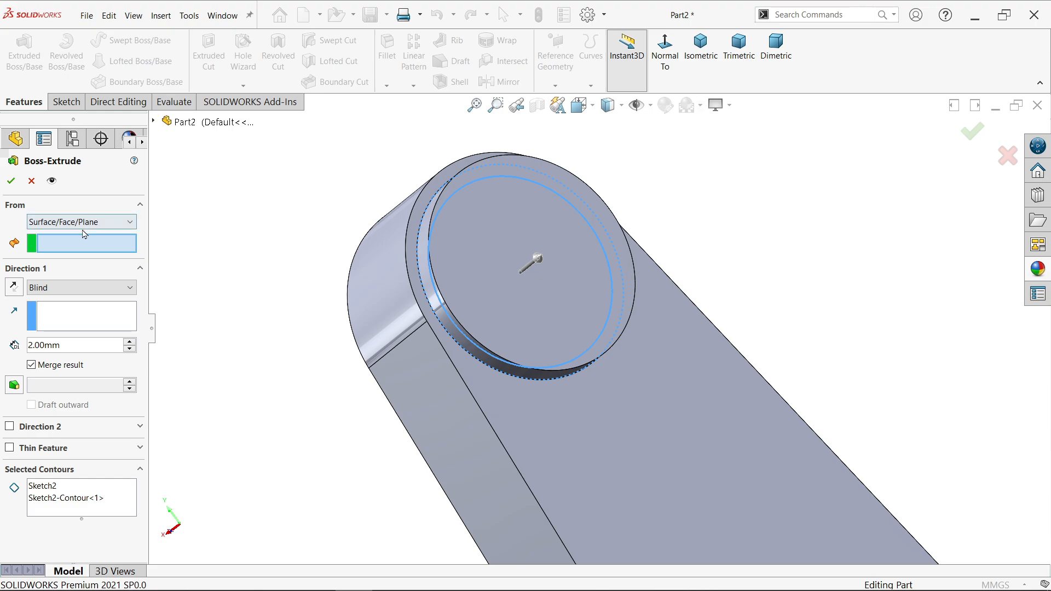
left_click(474, 231)
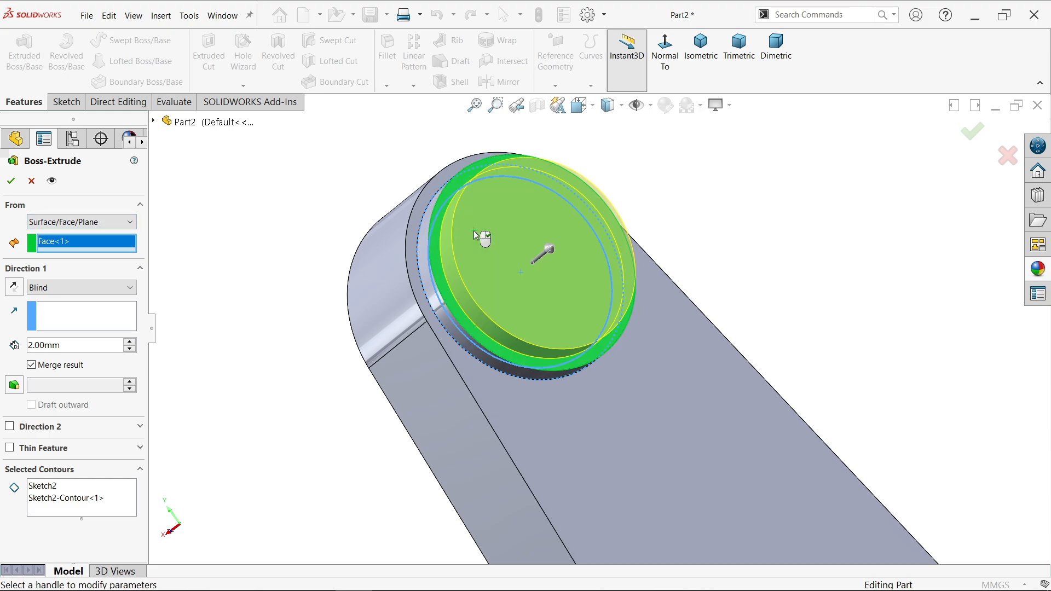
scroll(456, 285, "down", 1)
middle_click_drag(456, 285, 464, 249)
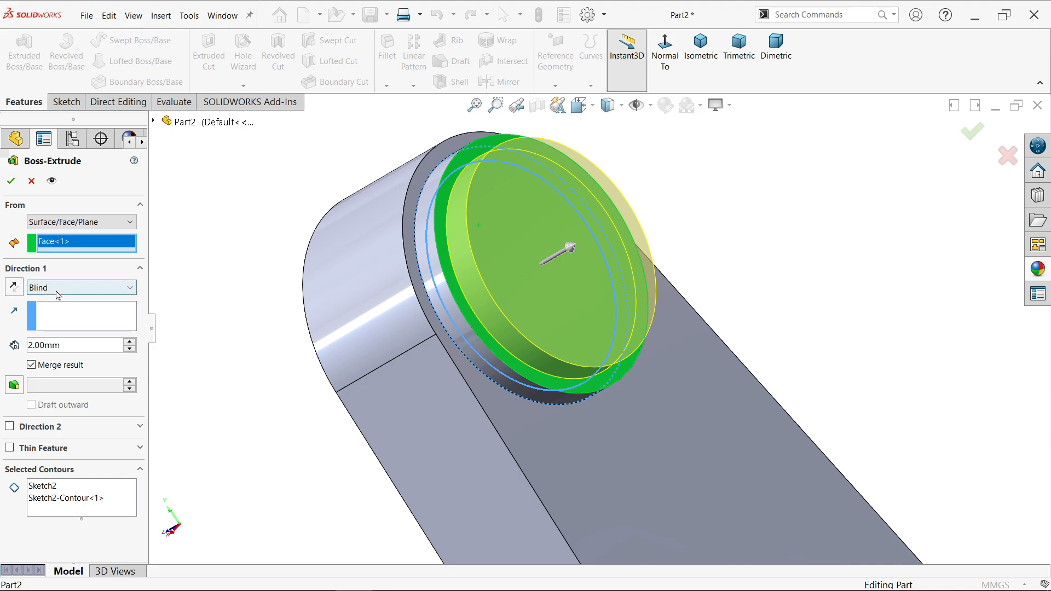
Step: Set the 16 mm shaft's extrusion depth to 24-2-2 mm and complete the boss with the result merged
left_click_drag(66, 343, 11, 347)
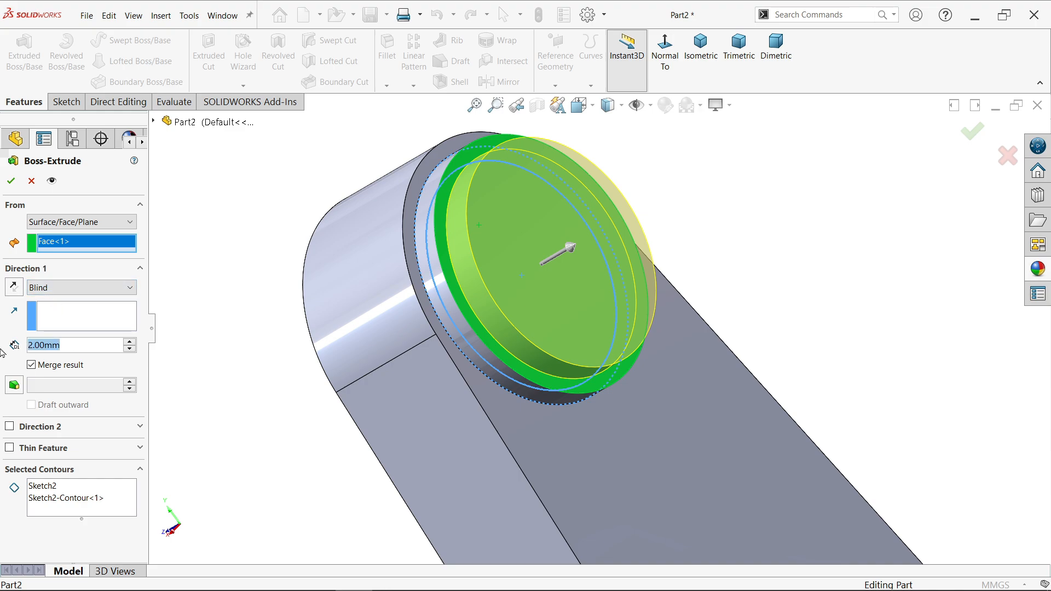
type("20")
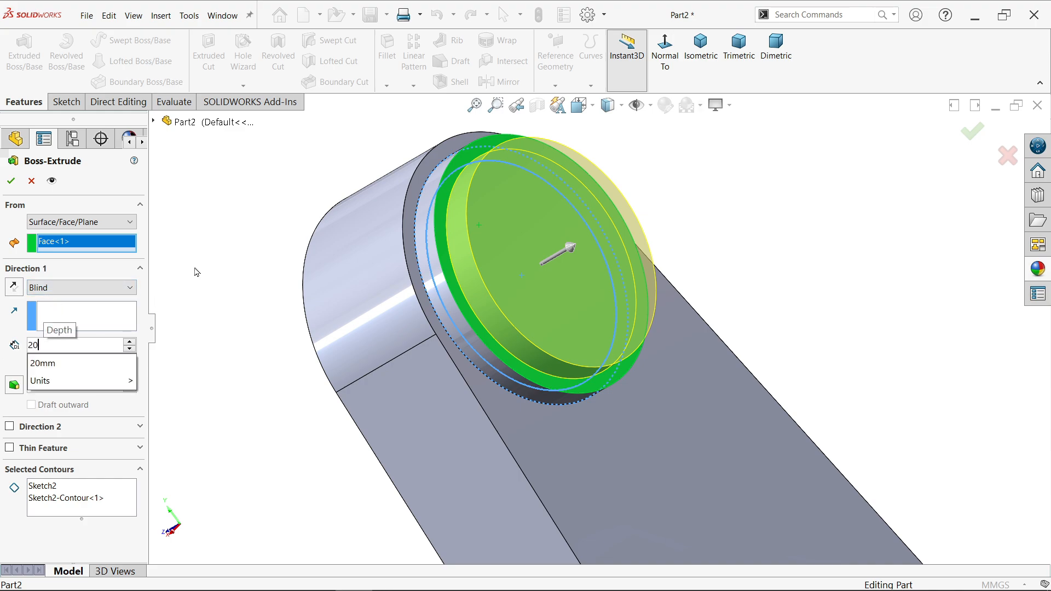
key("BackSpace")
type("4-")
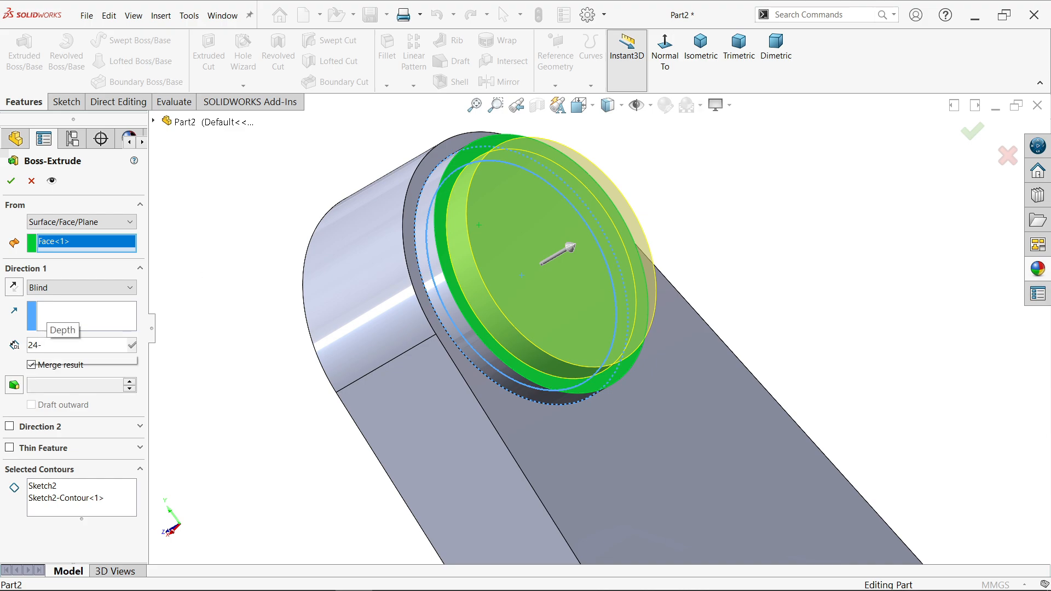
type("2-")
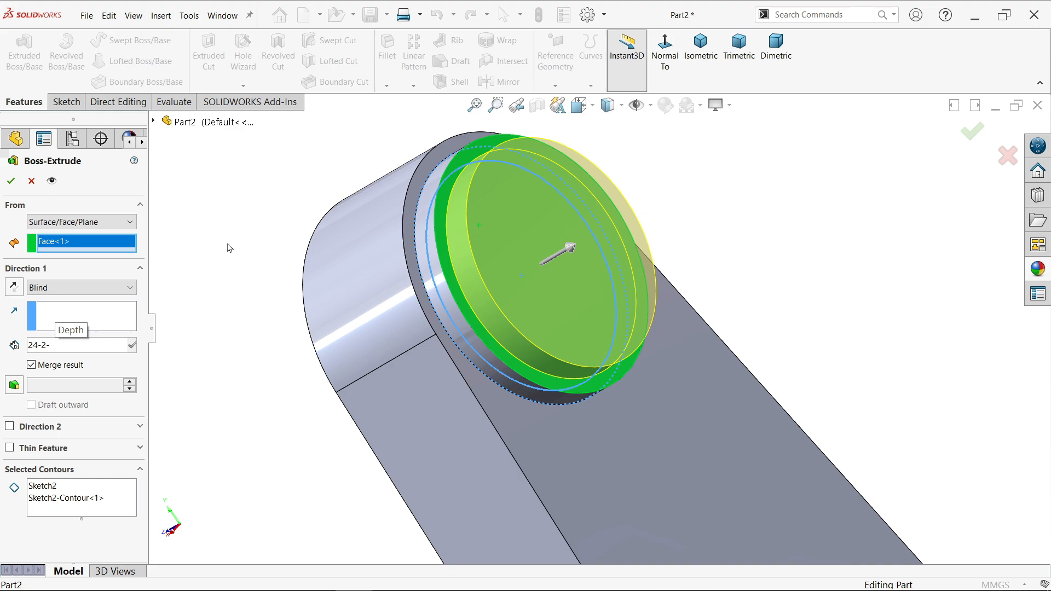
type("2")
key("Return")
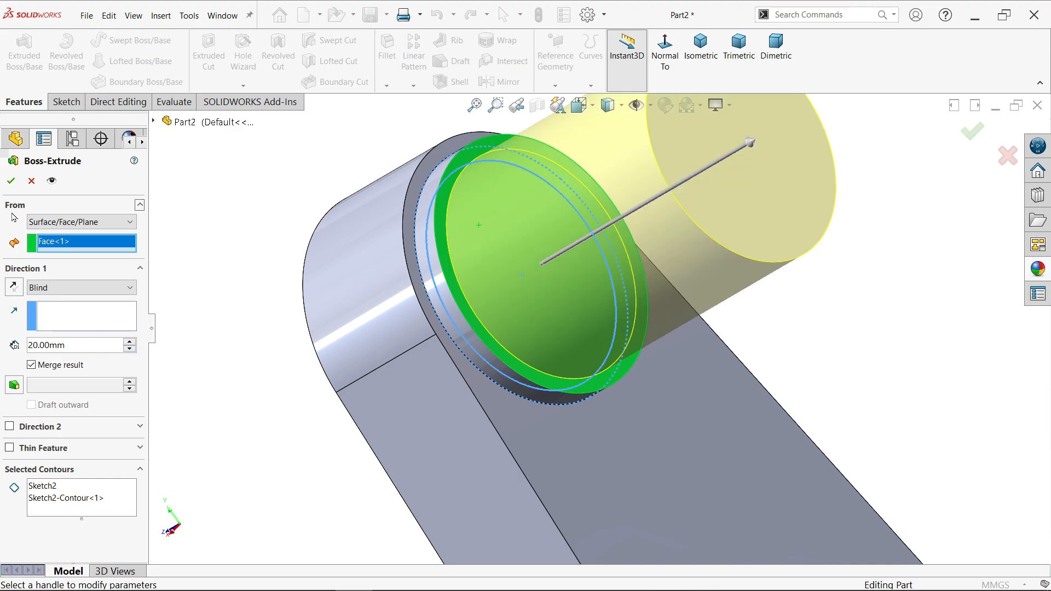
left_click(11, 181)
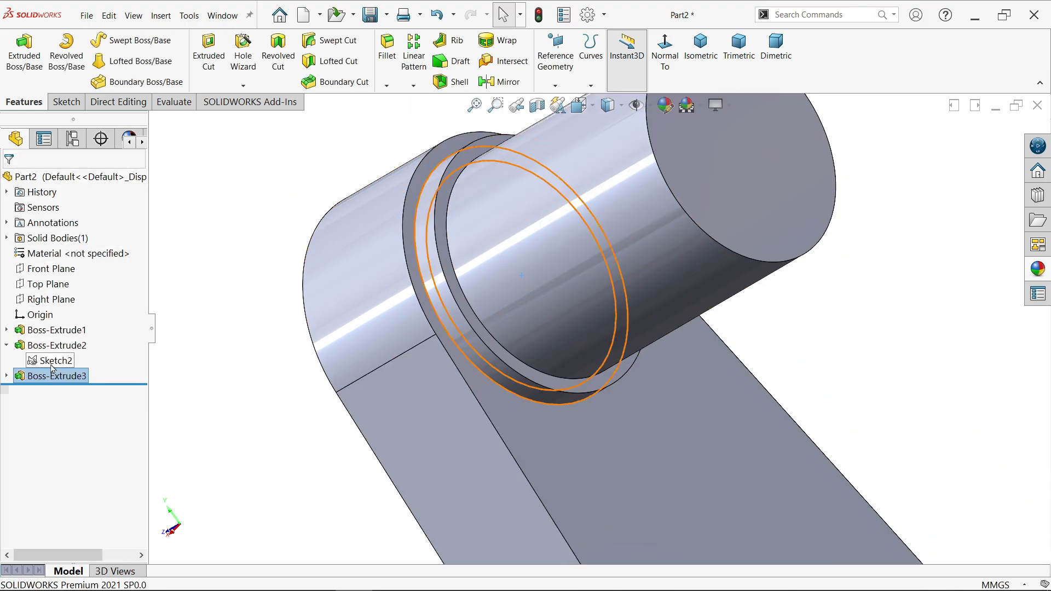
Step: Reuse the collar sketch to start a boss extrusion of its full 18 mm circle contour from the 16 mm shaft's end face
left_click(53, 361)
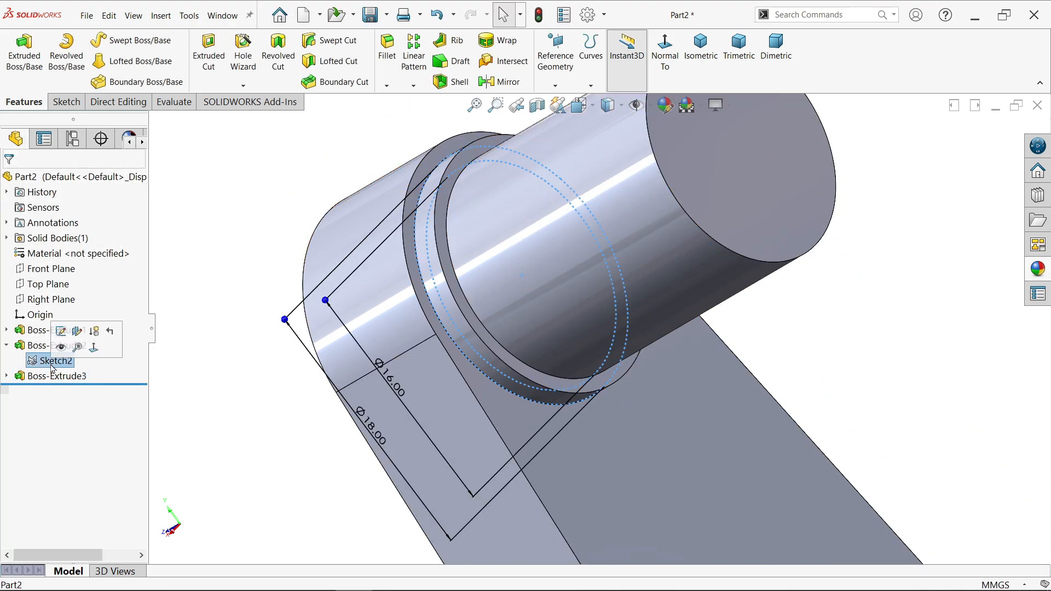
left_click(25, 60)
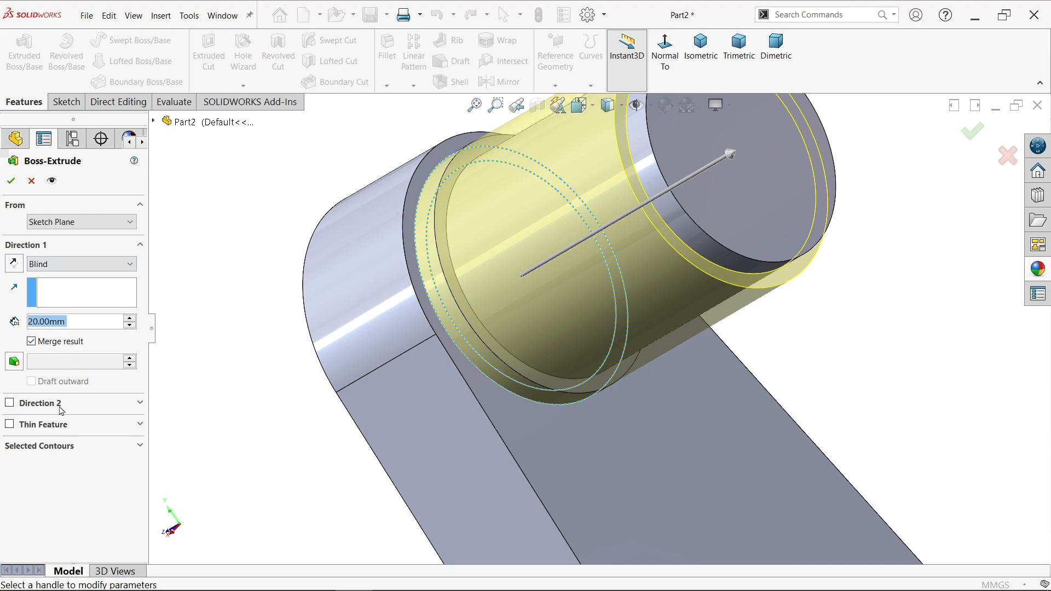
left_click(41, 452)
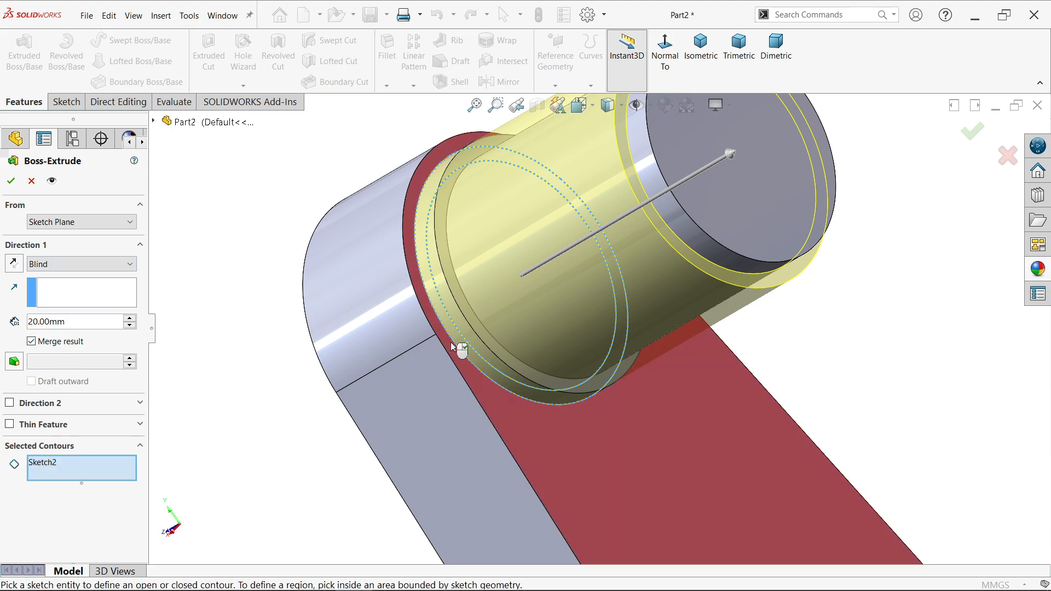
left_click(461, 354)
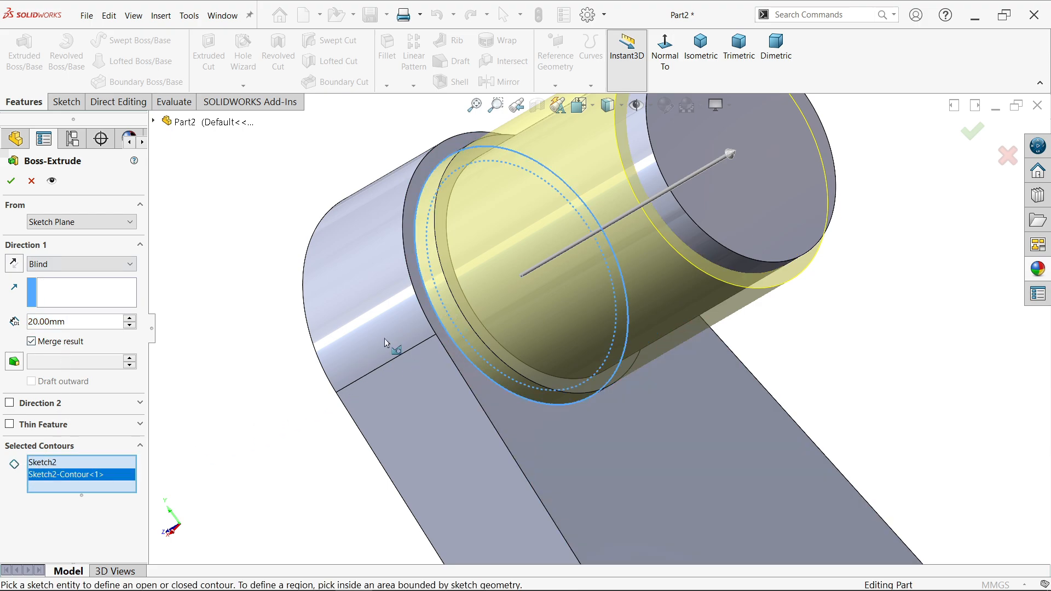
left_click(66, 223)
left_click(52, 246)
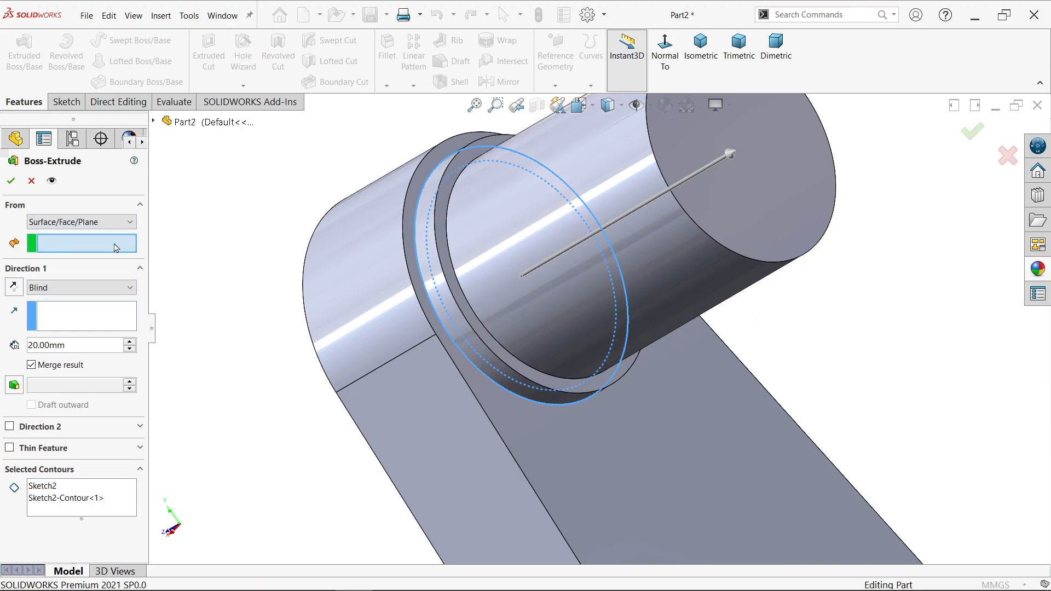
left_click(749, 197)
scroll(738, 226, "up", 4)
scroll(737, 186, "down", 3)
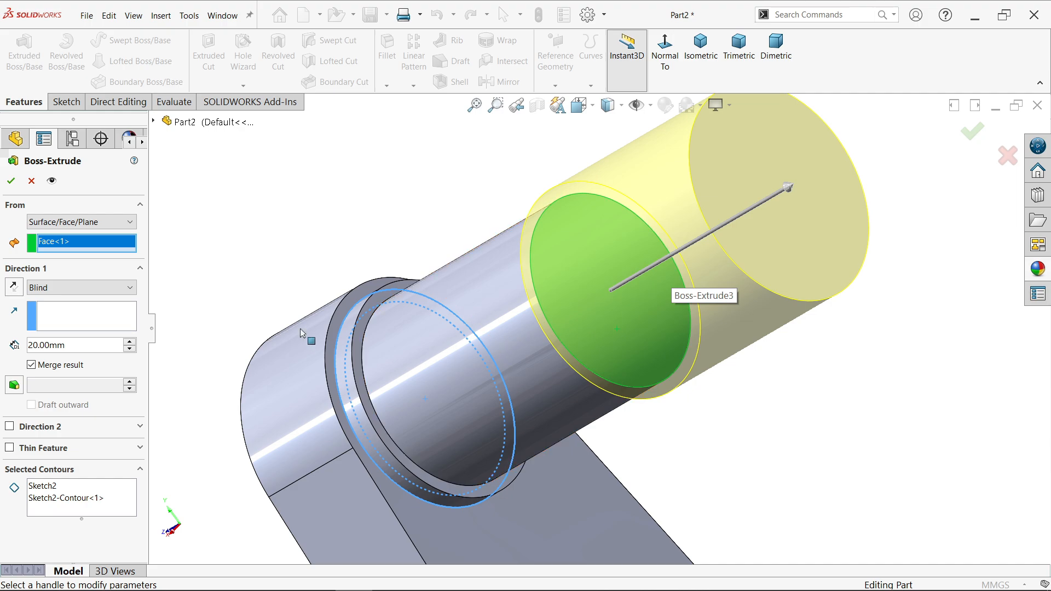
Step: Set the end collar's Blind depth to 2 mm and complete the merged boss
double_click(54, 345)
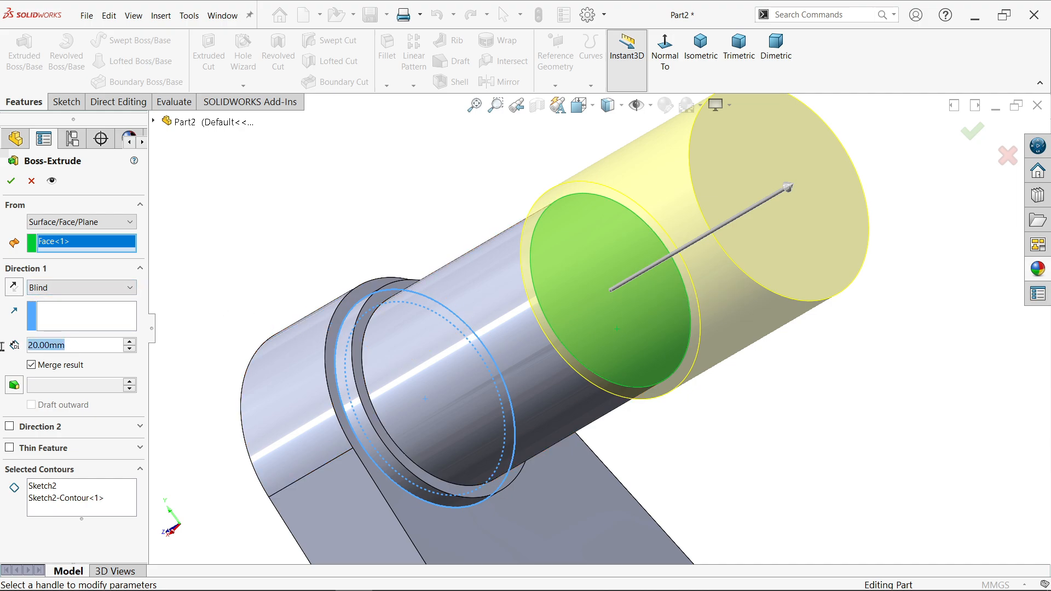
type("2")
key("Return")
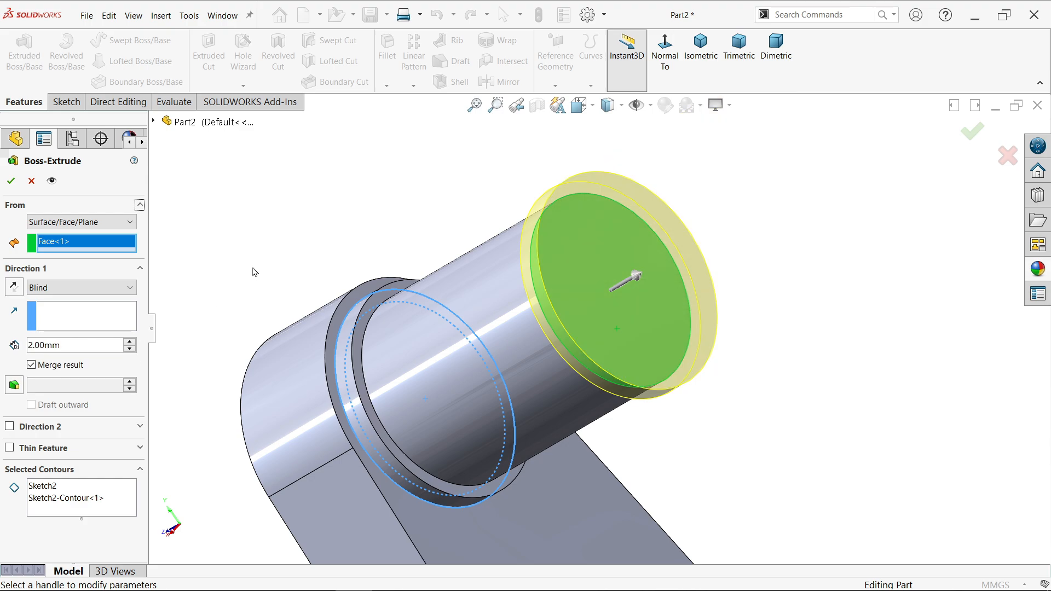
scroll(532, 353, "down", 1)
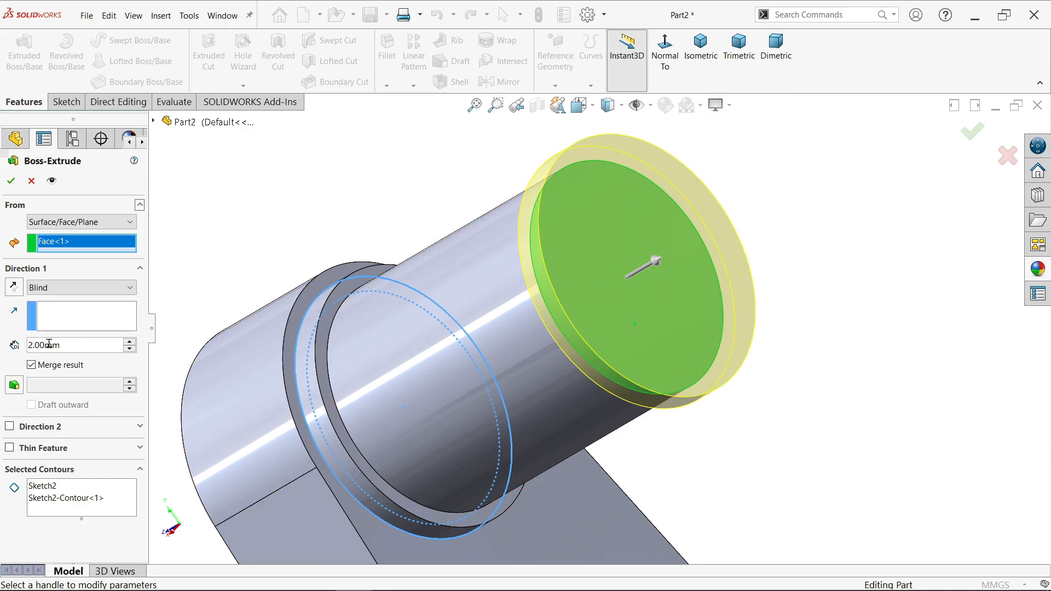
left_click(11, 181)
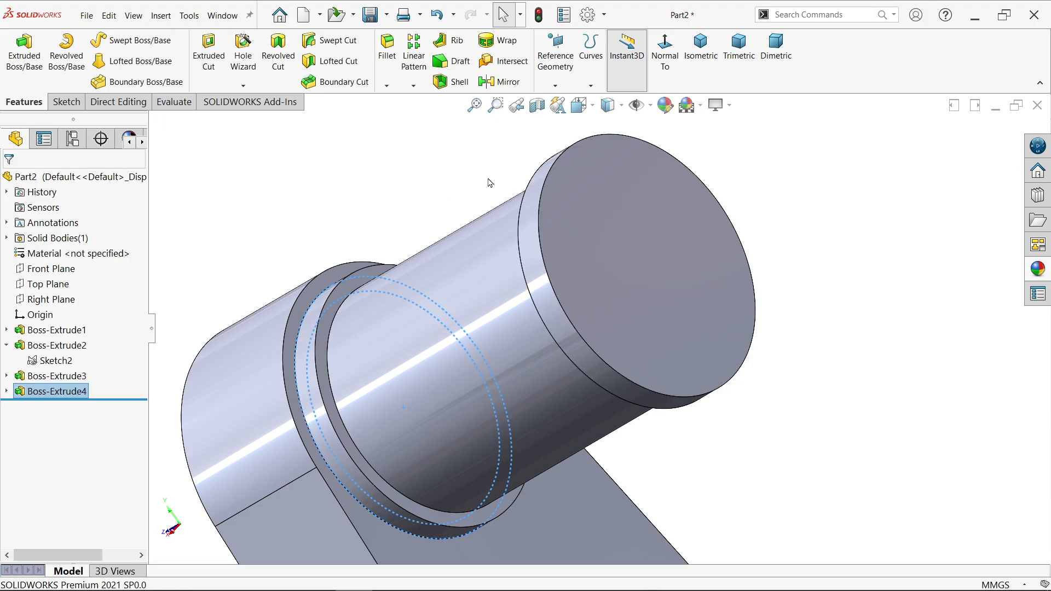
Step: Create a mid plane between the end collar's outer face and the crank web's back face
middle_click_drag(490, 183, 541, 143)
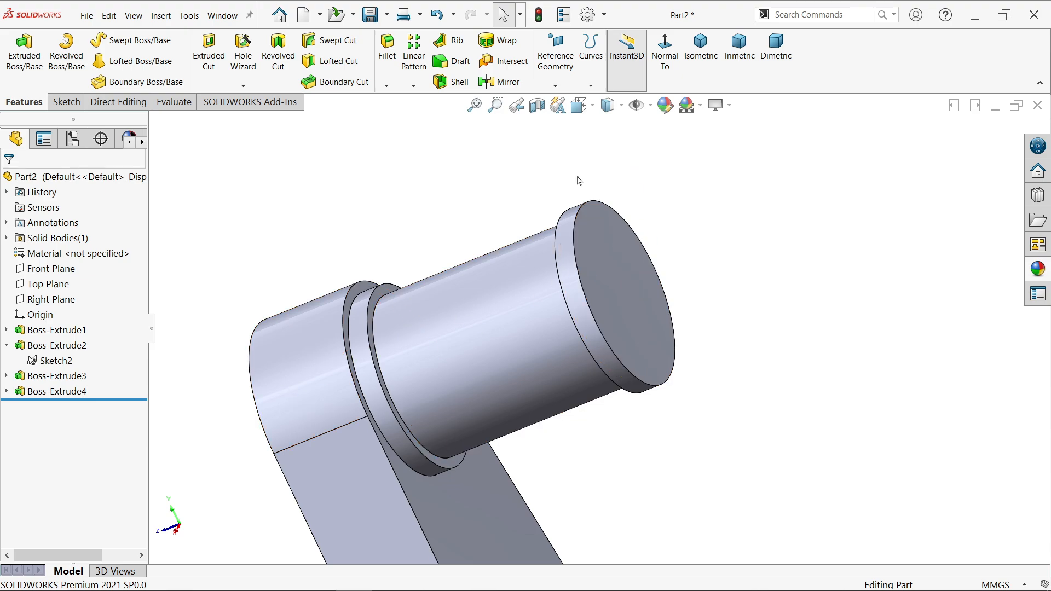
left_click(555, 85)
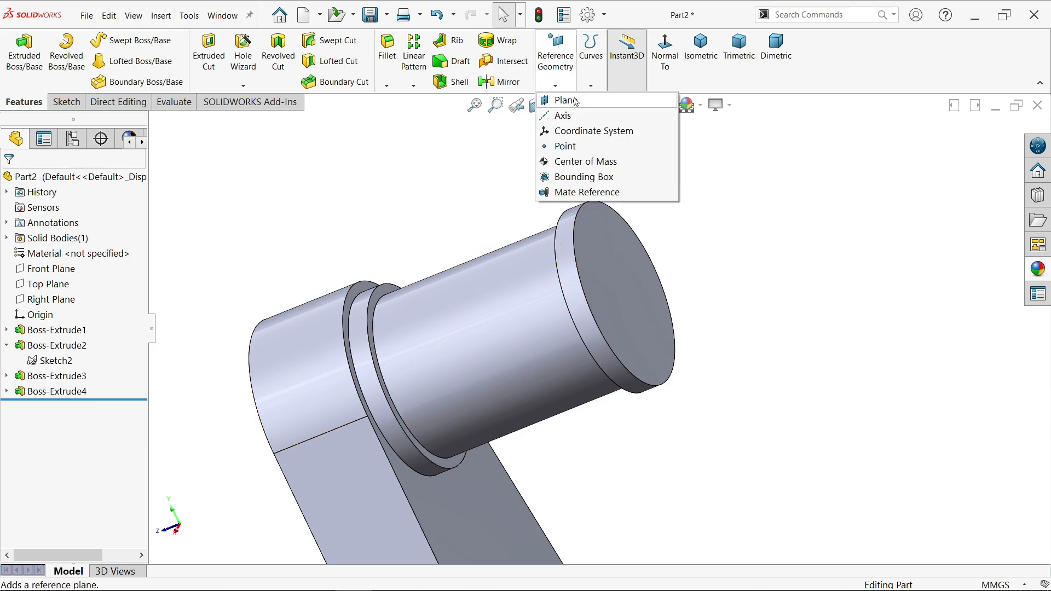
left_click(570, 100)
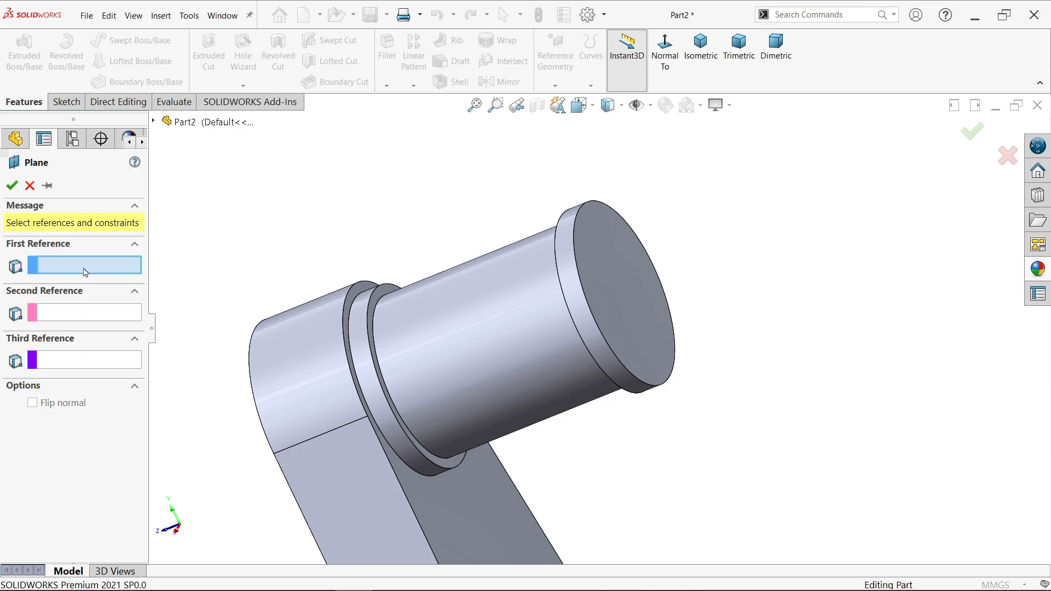
left_click(623, 277)
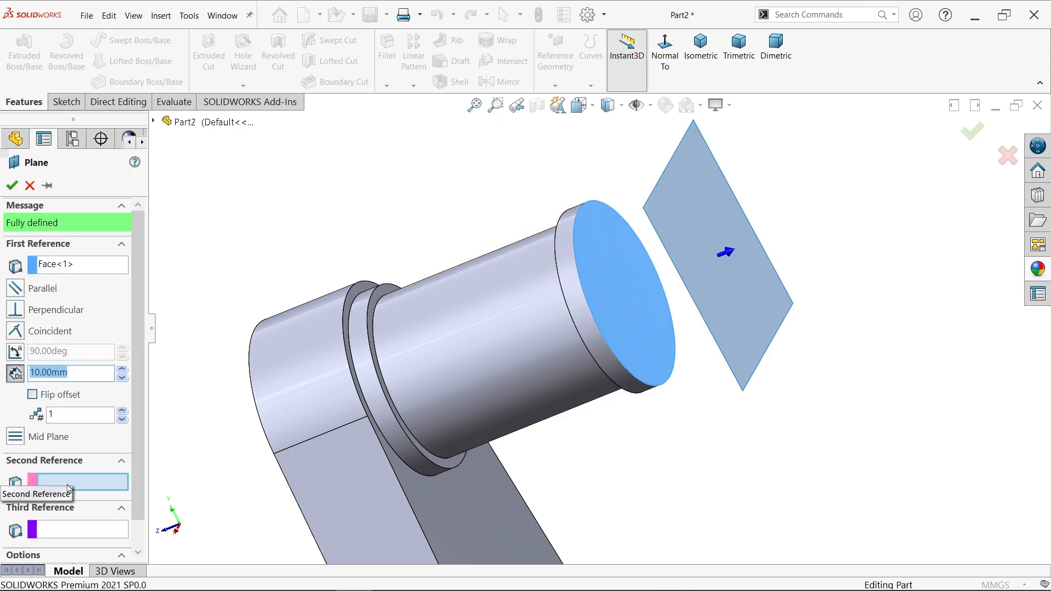
left_click(469, 511)
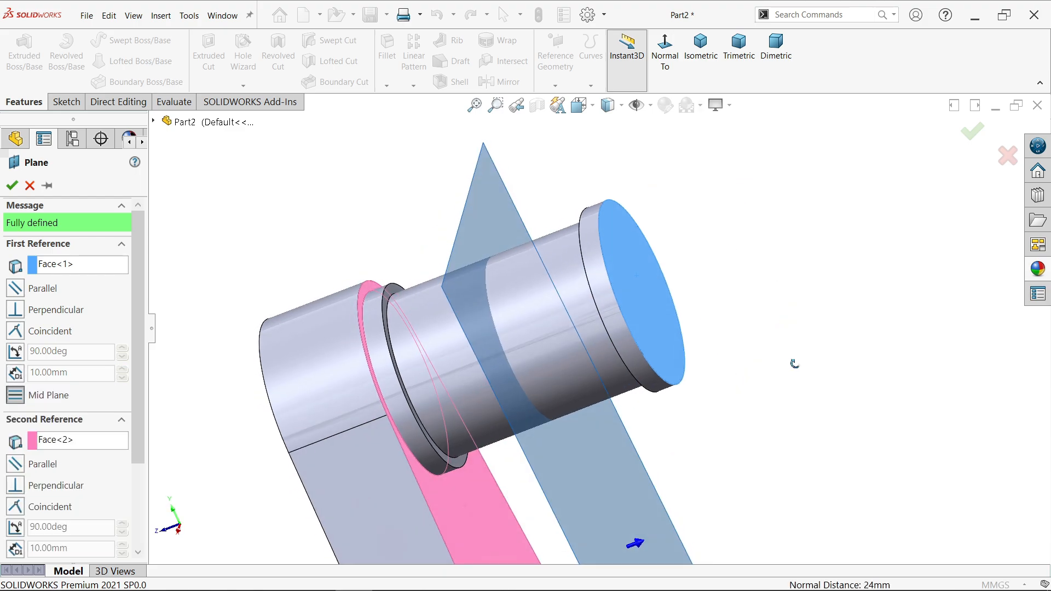
middle_click_drag(794, 363, 797, 340)
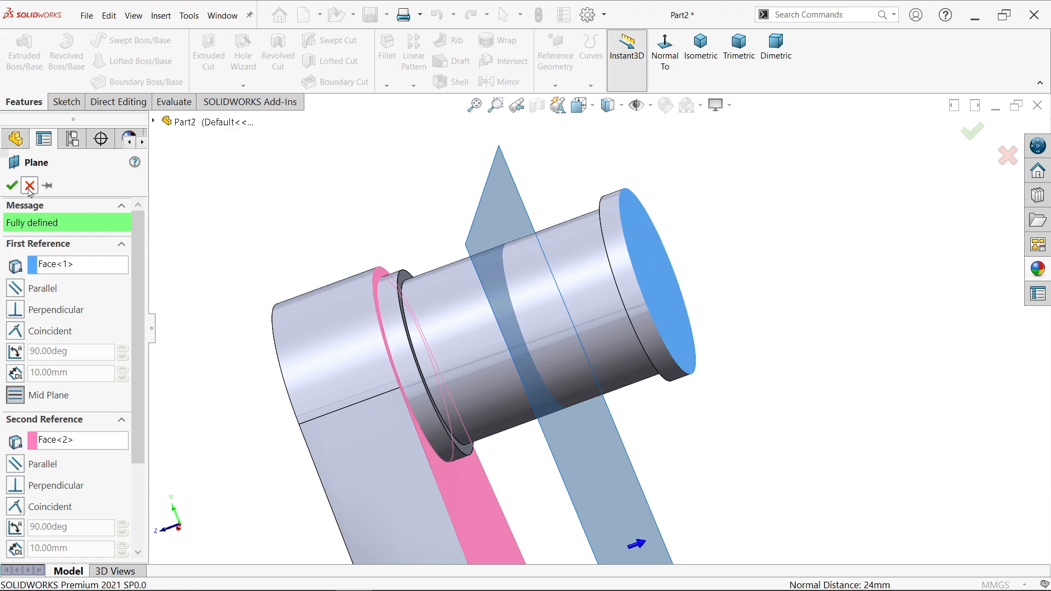
left_click(11, 185)
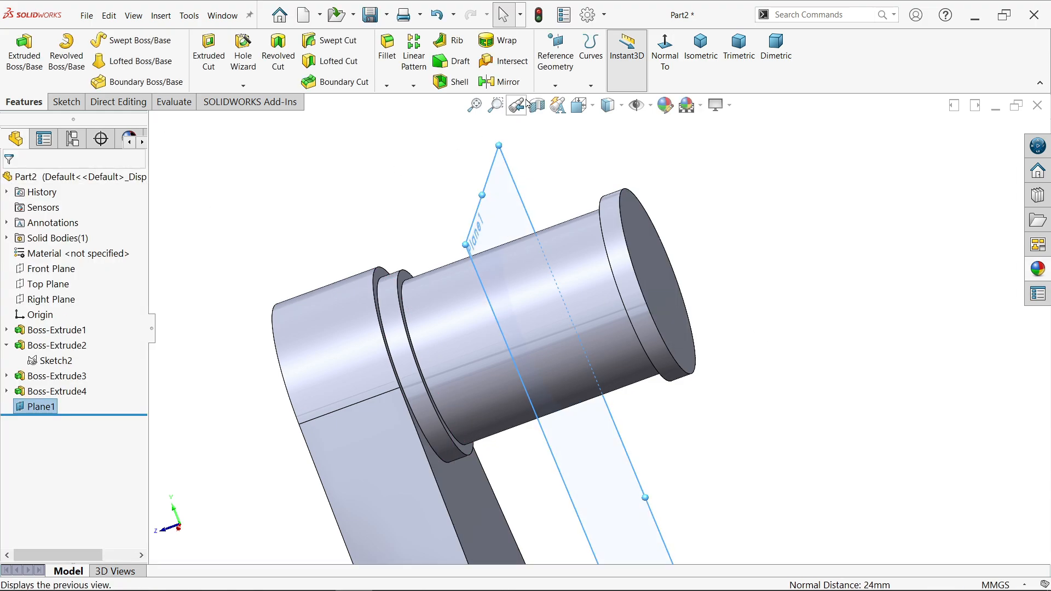
Step: Mirror the crank web extrusion about the mid plane to the far end of the pin, then hide the plane
left_click(500, 82)
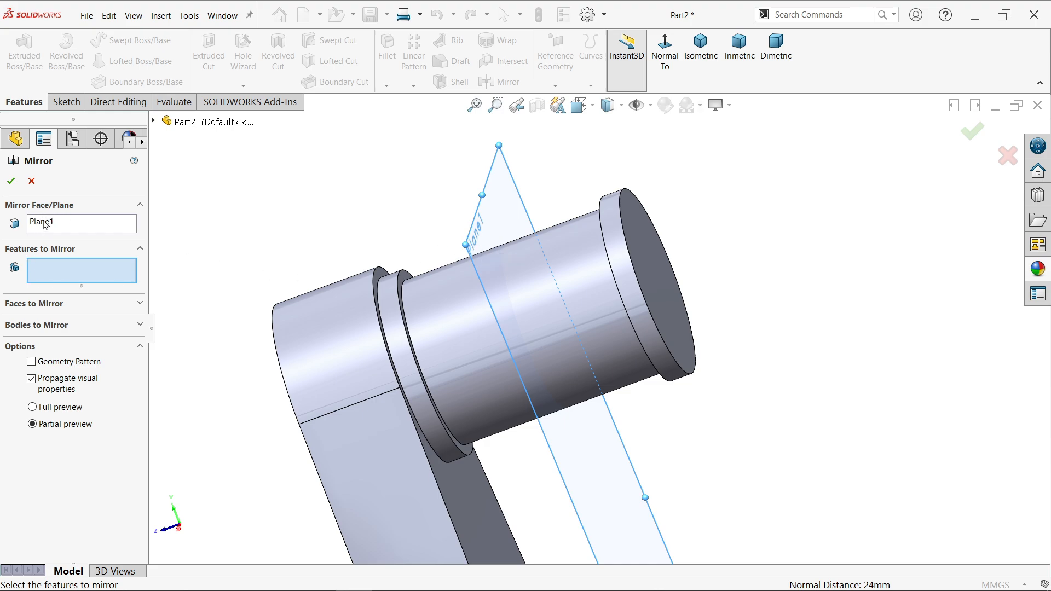
left_click(308, 343)
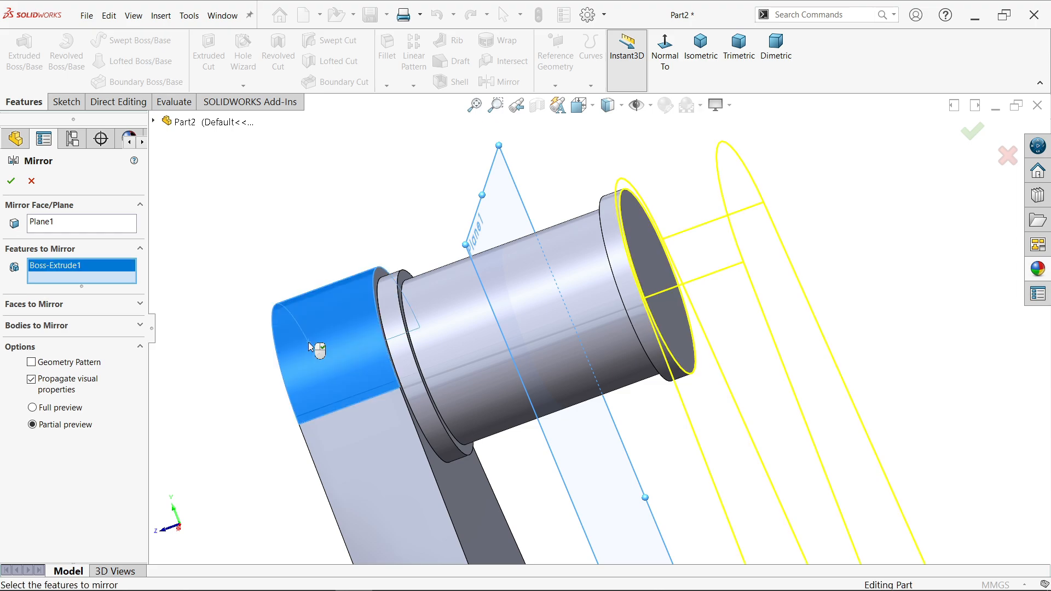
scroll(412, 314, "up", 3)
scroll(413, 313, "up", 2)
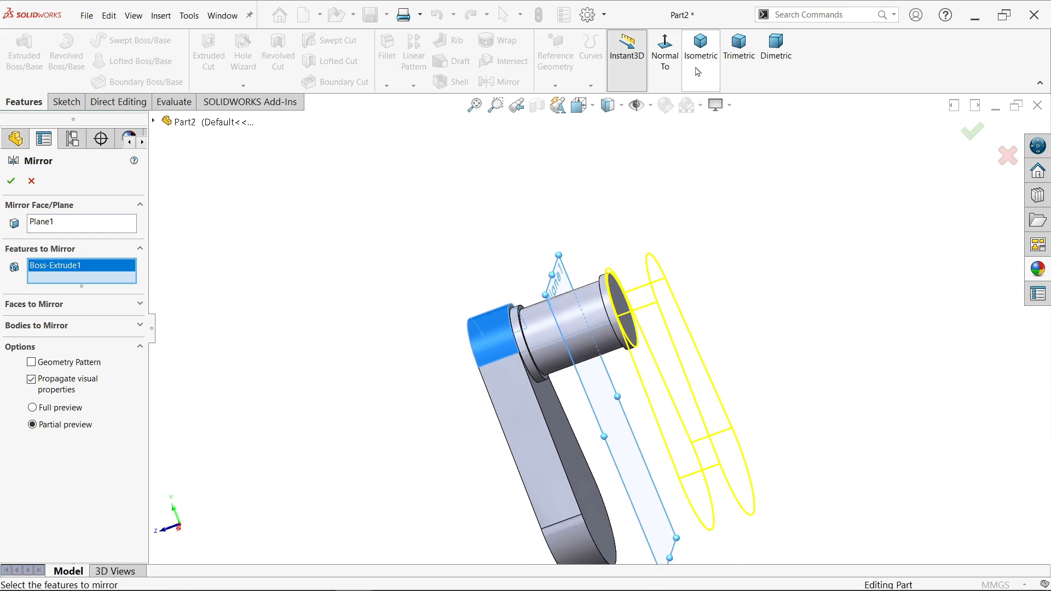
left_click(700, 49)
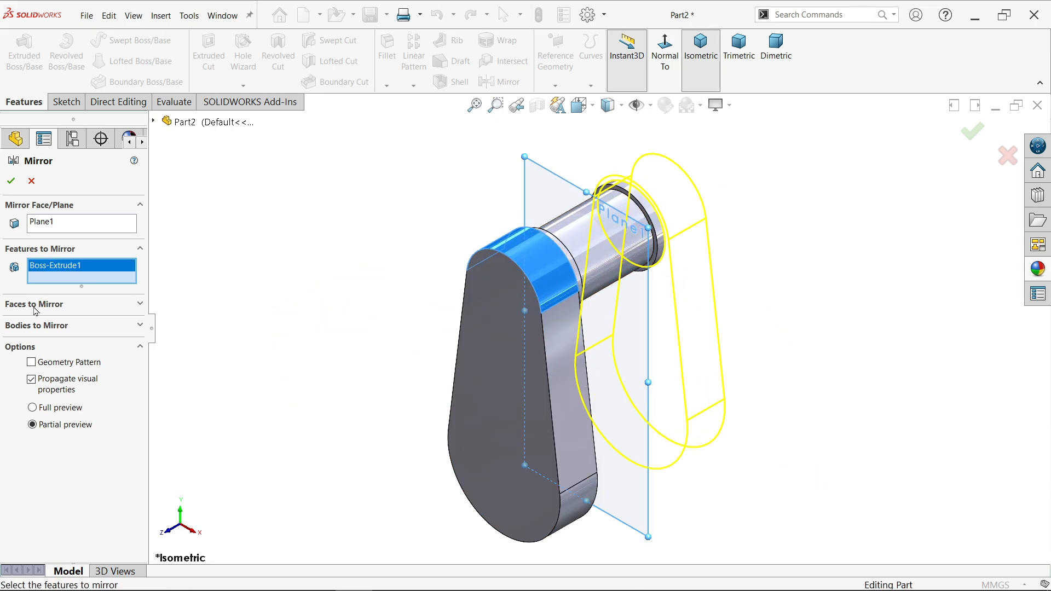
left_click(11, 180)
mouse_move(429, 279)
middle_mouse_down()
mouse_move(418, 265)
mouse_move(358, 256)
mouse_move(425, 260)
middle_mouse_up()
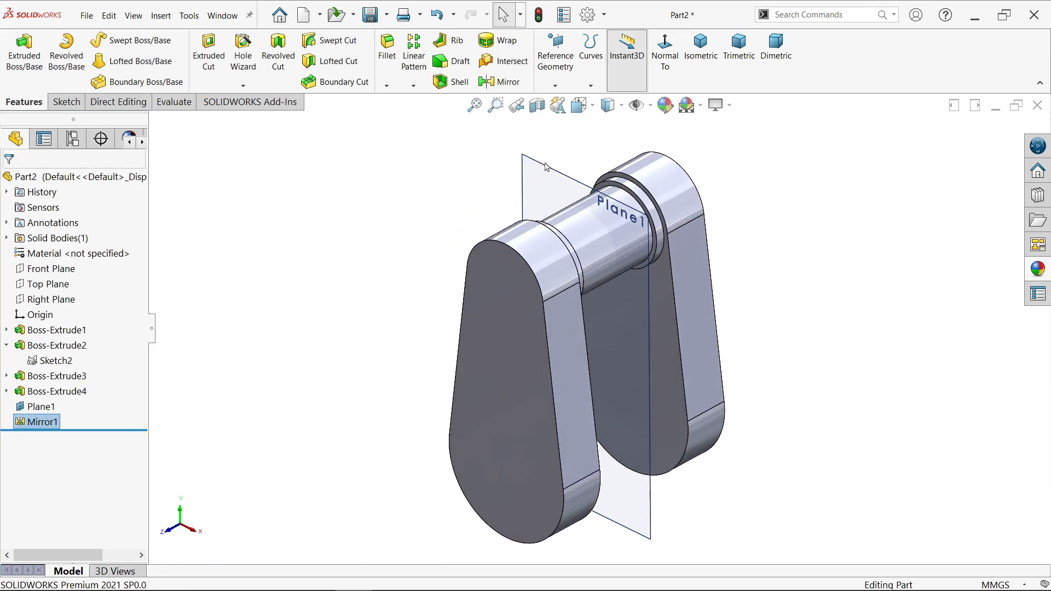
left_click(539, 170)
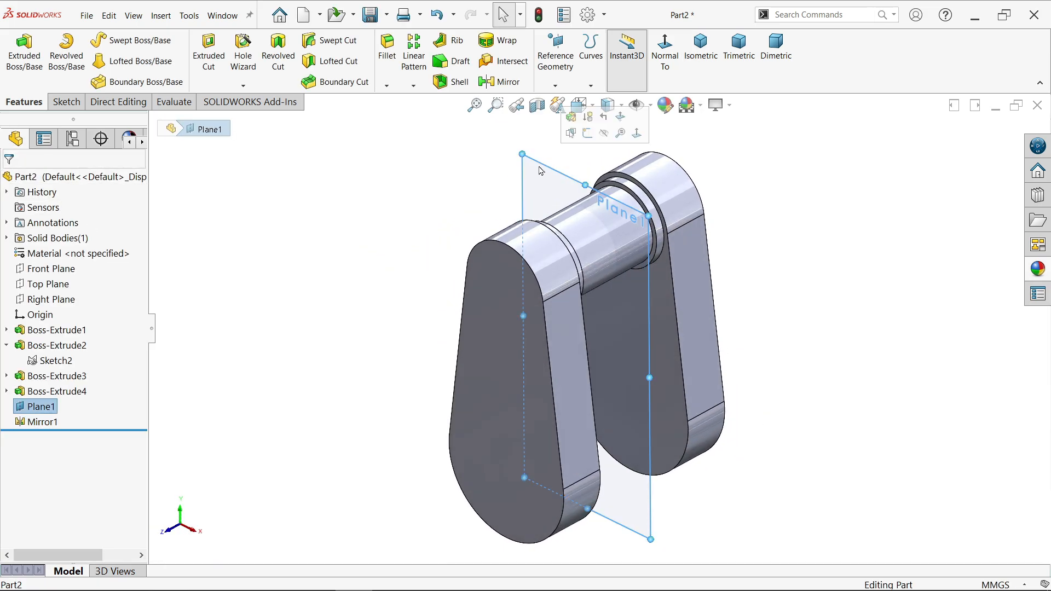
left_click(605, 134)
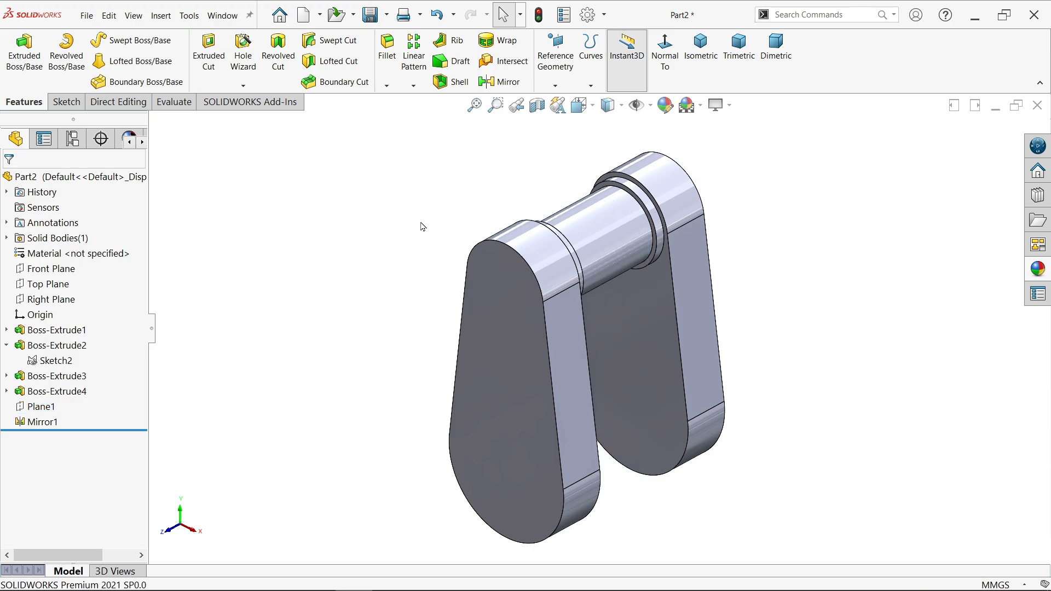
Step: Switch to the exercise 185 drawing and examine the stepped shaft ends' lengths and diameters, detail C and section B-B
key("alt+Tab")
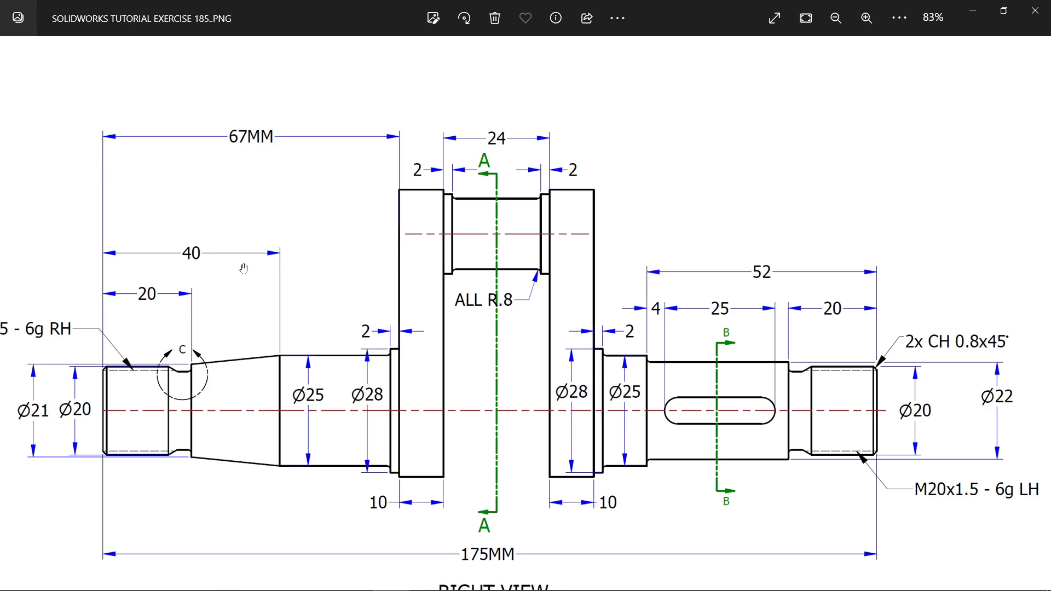
left_click_drag(145, 337, 204, 333)
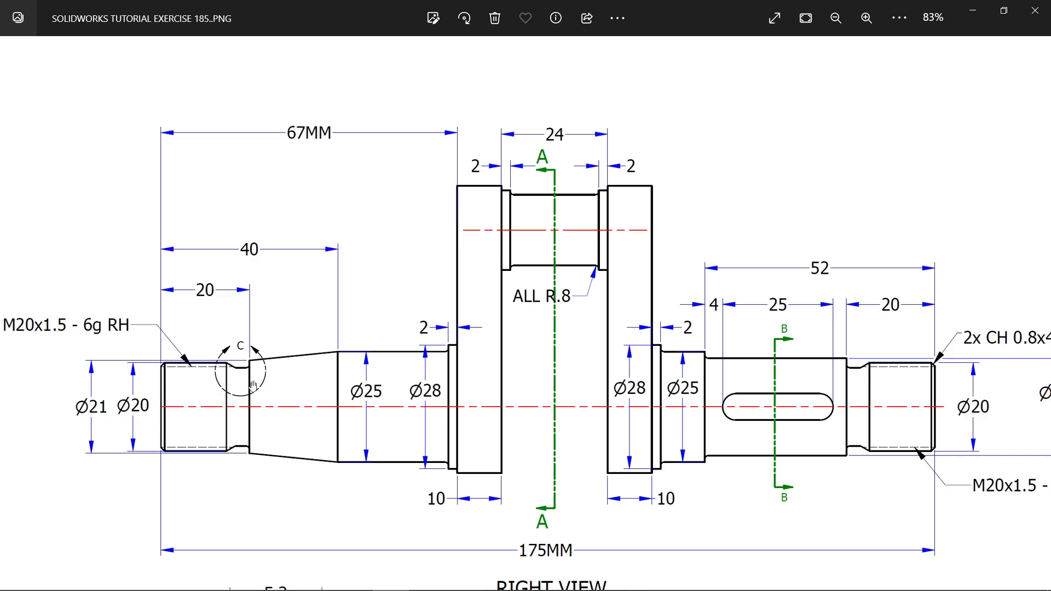
left_click_drag(252, 387, 255, 273)
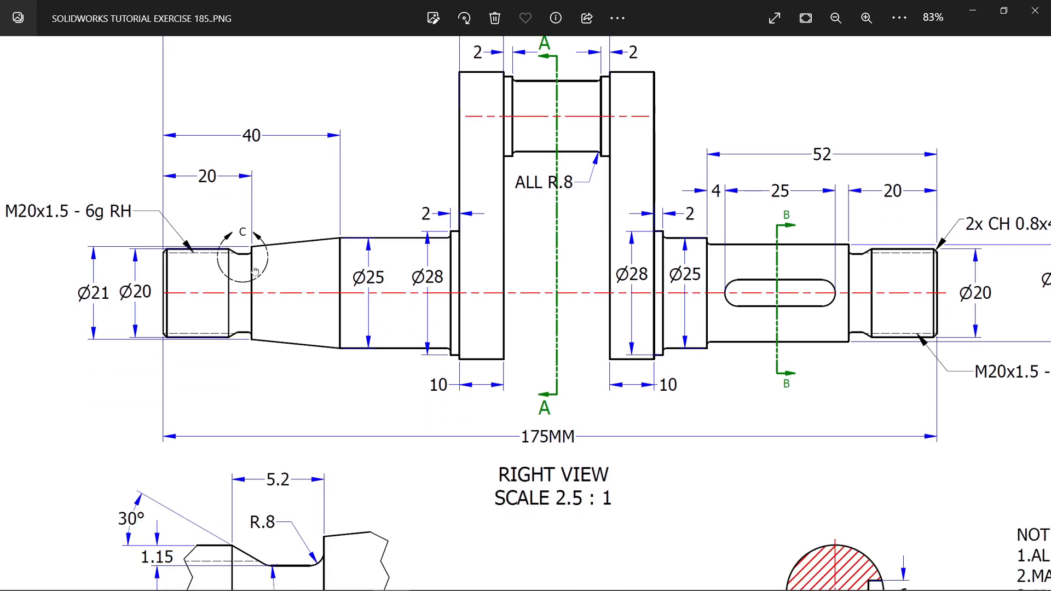
left_click_drag(252, 412, 263, 259)
left_click_drag(272, 360, 282, 317)
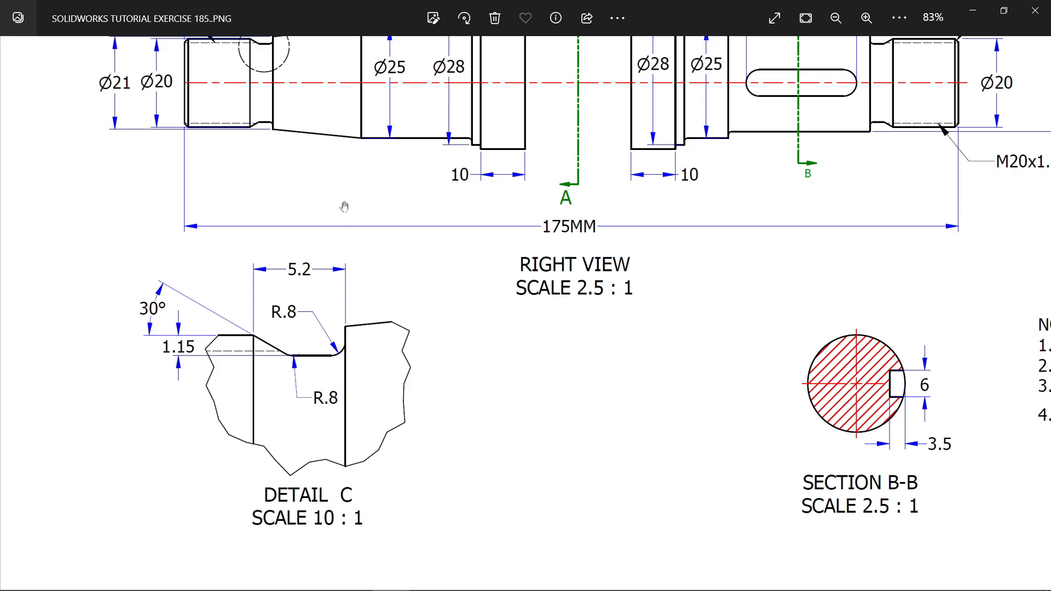
left_click_drag(344, 207, 340, 445)
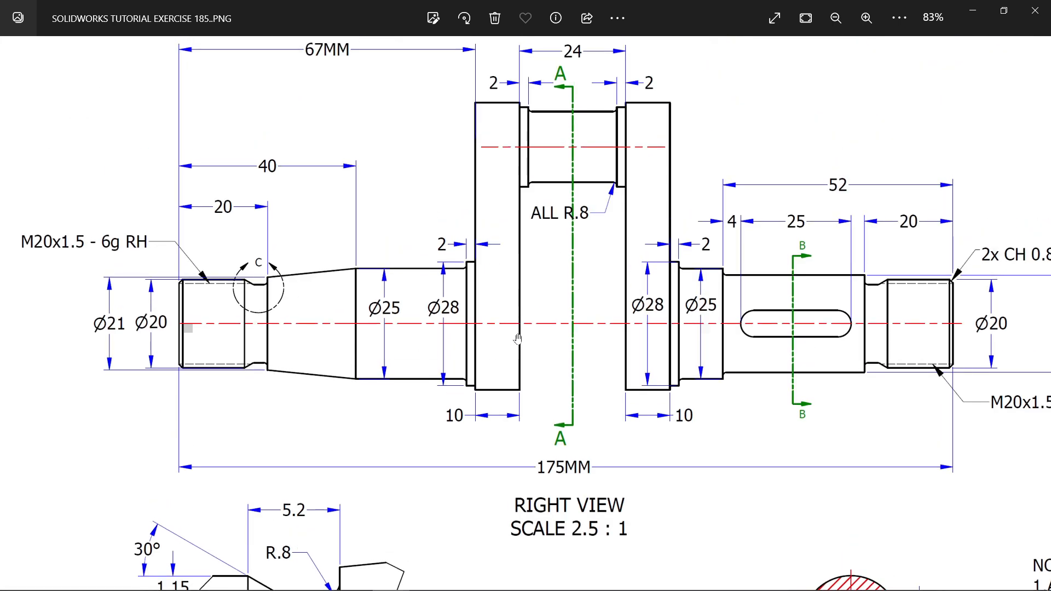
left_click_drag(515, 342, 320, 341)
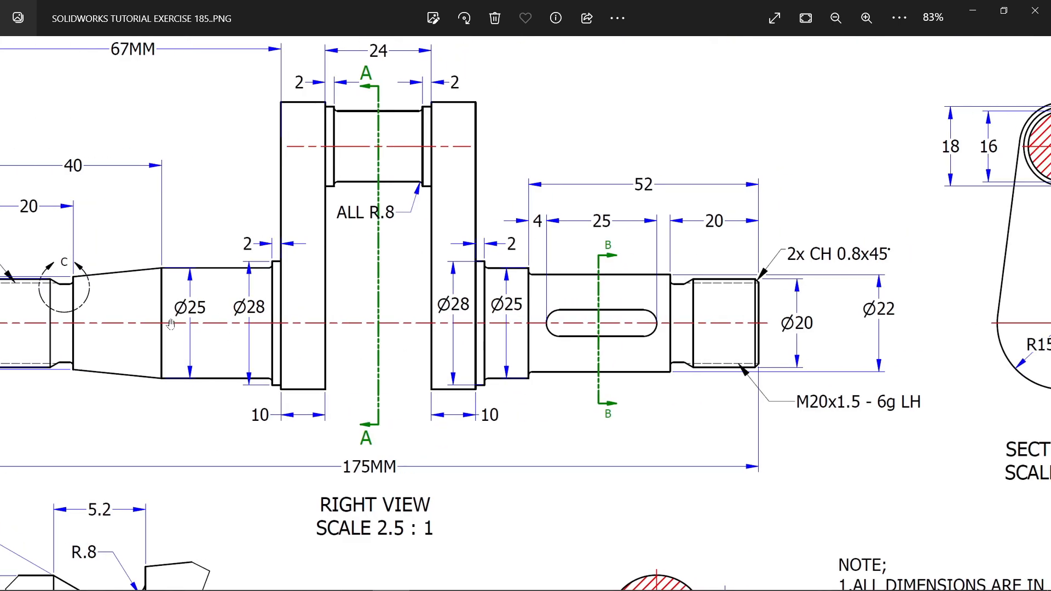
left_click_drag(743, 326, 507, 332)
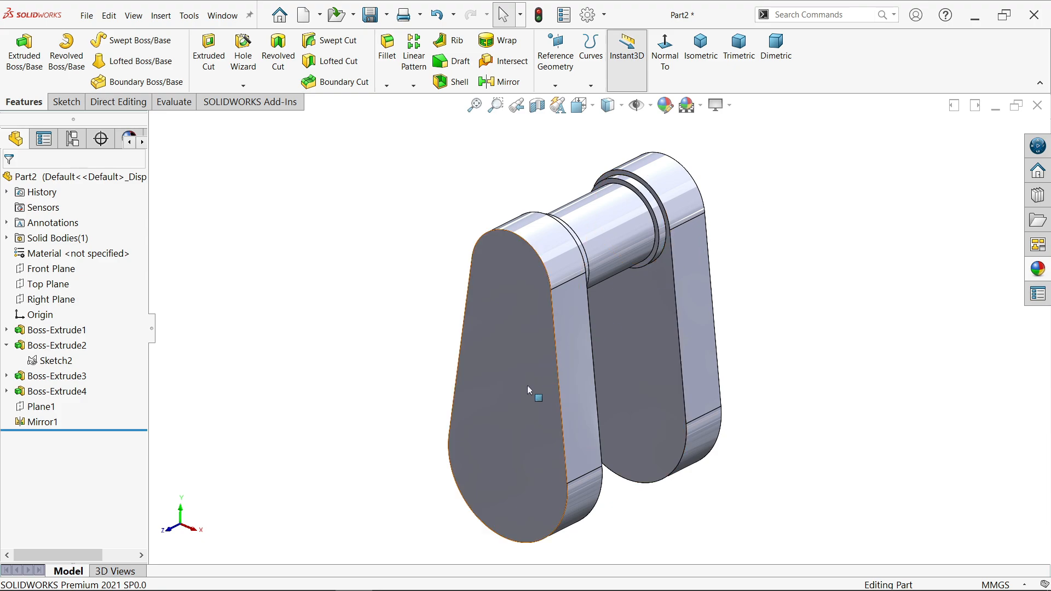
Step: Start a sketch on the Right Plane and draw a horizontal line about 69 mm long outward from the crank web's outer face
left_click(65, 300)
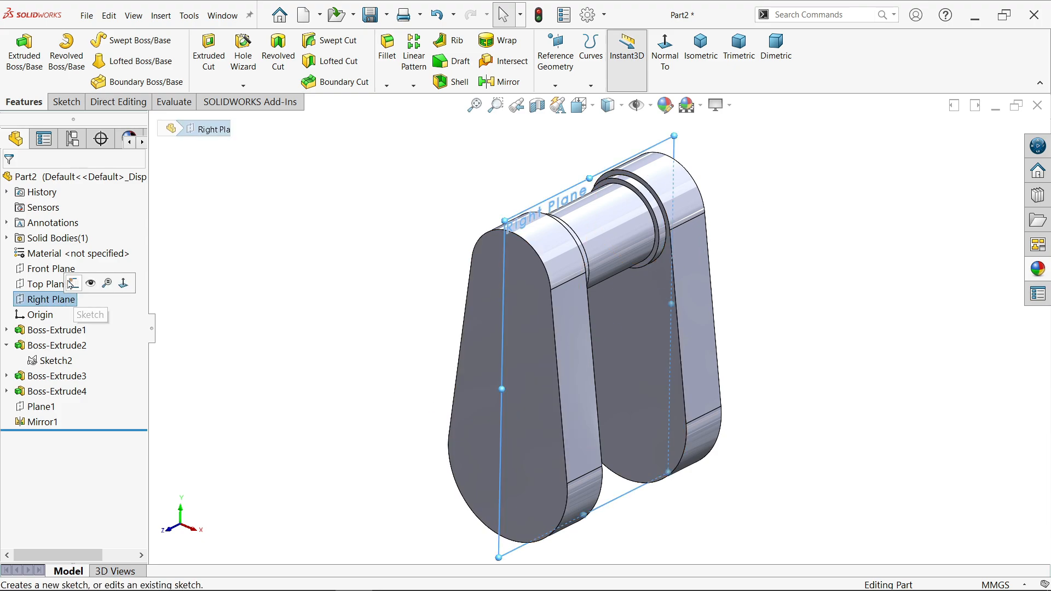
left_click(74, 284)
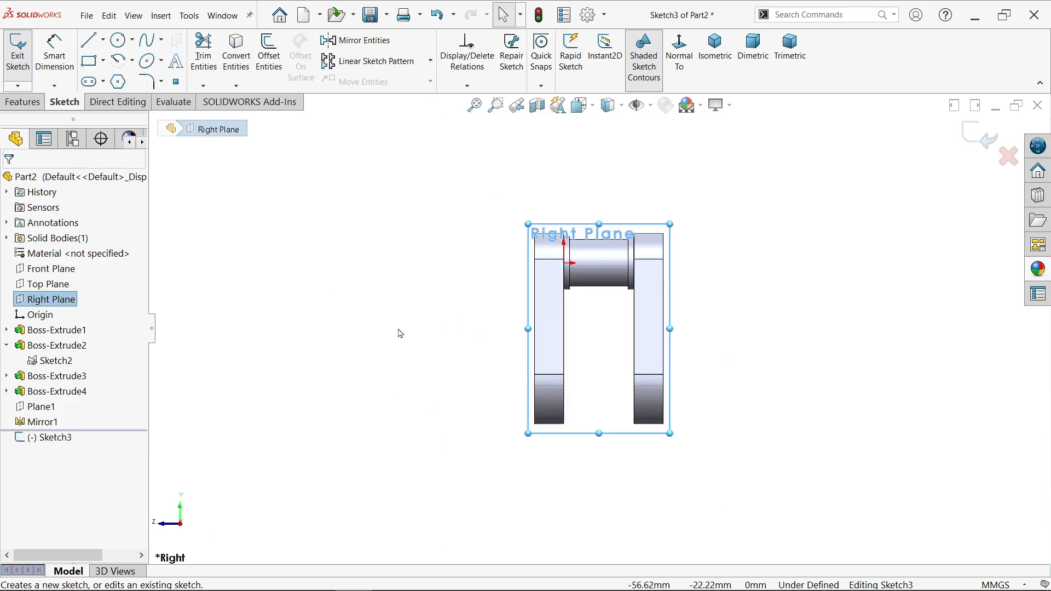
left_click(90, 40)
scroll(229, 367, "down", 2)
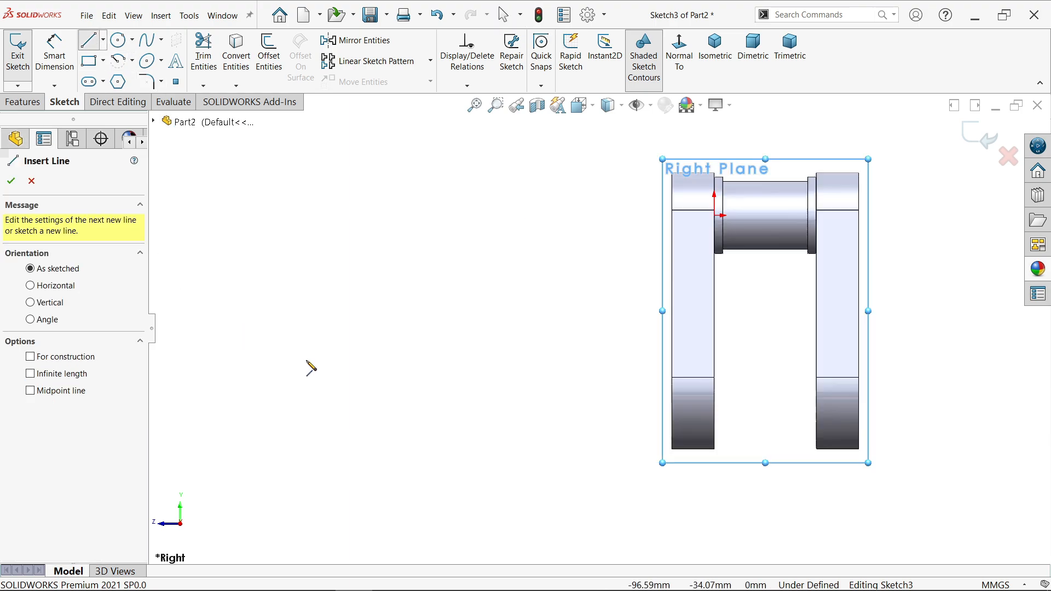
left_click(672, 387)
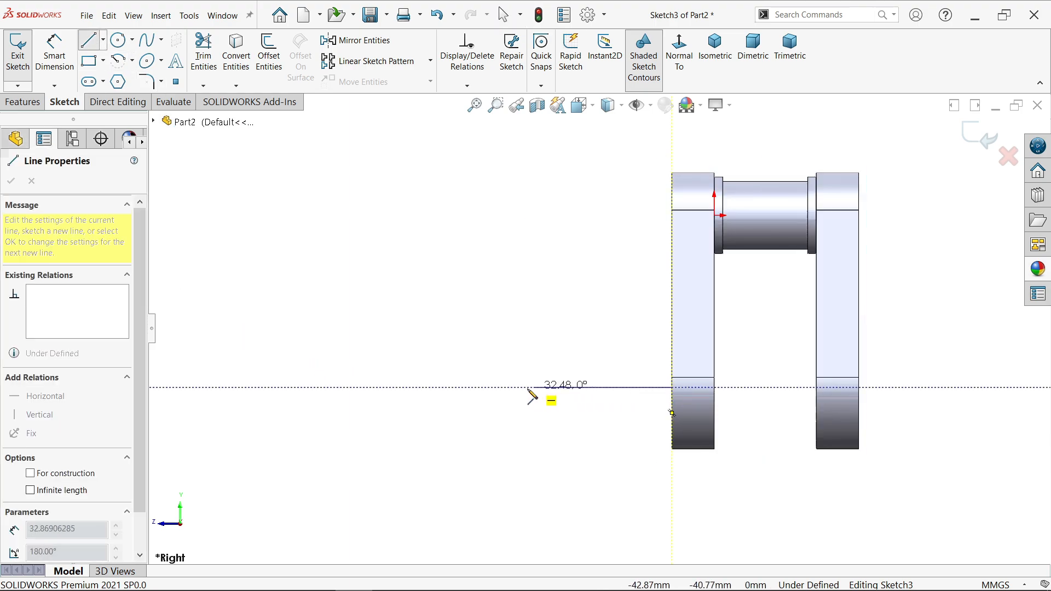
left_click(381, 388)
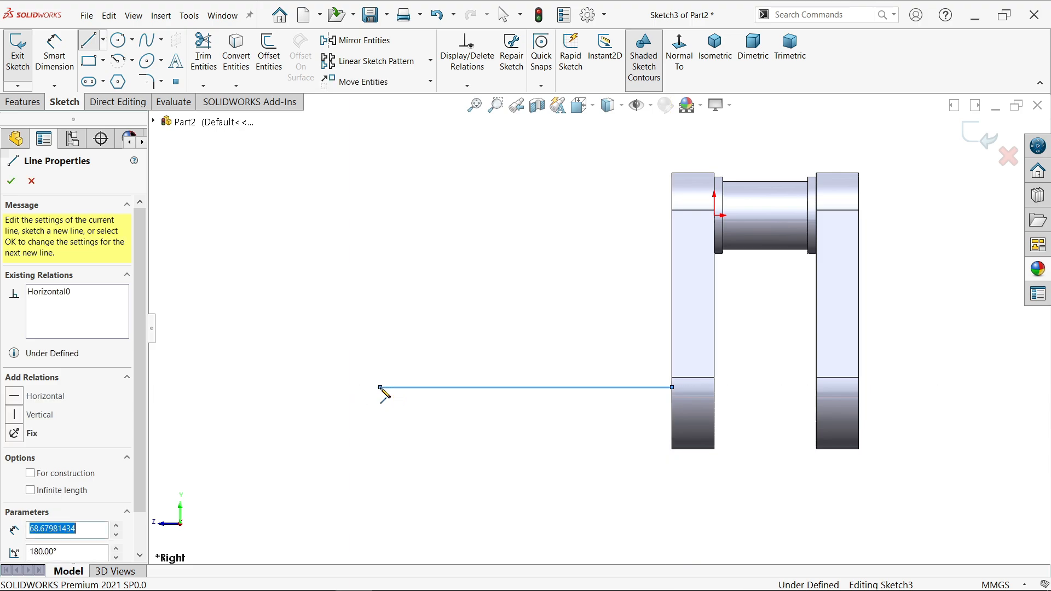
Step: Continue the line chain with the shaft's end edge, the threaded section, a sloped undercut with flat floor, and the vertical shoulder
left_click(380, 343)
left_click(423, 343)
scroll(421, 359, "down", 2)
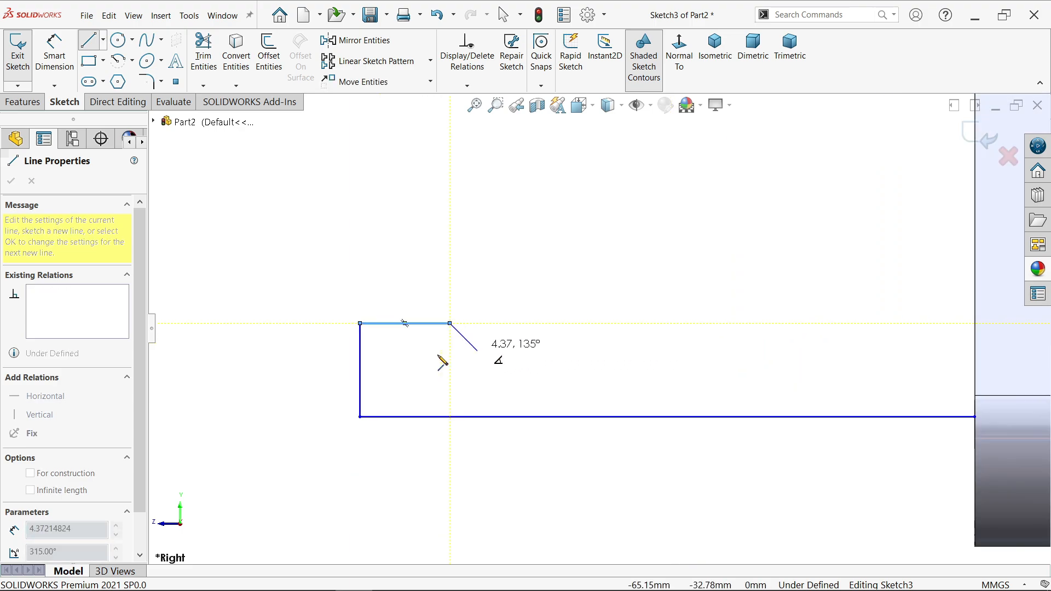
left_click(472, 345)
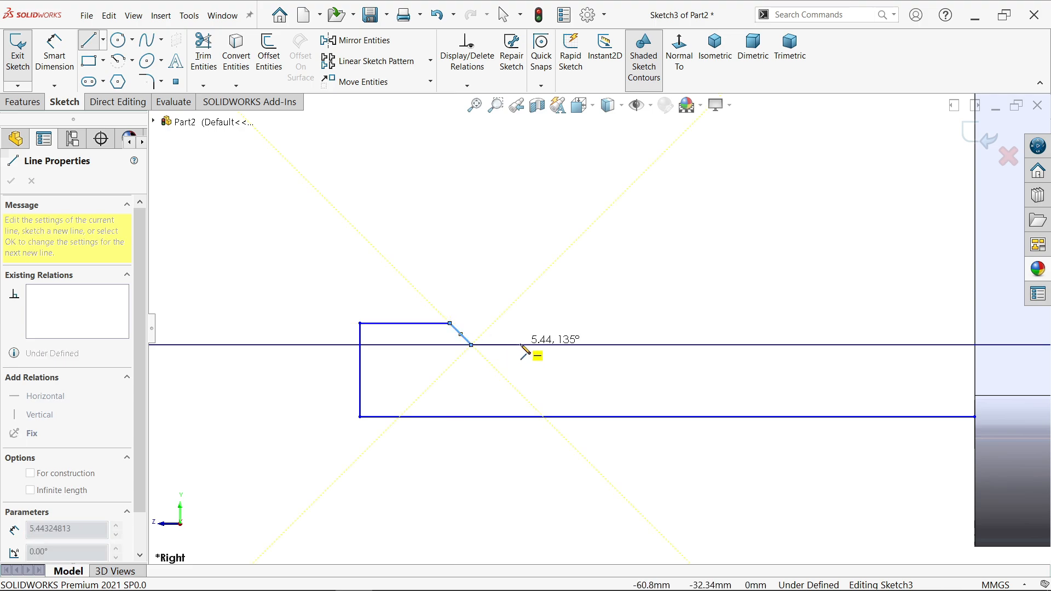
left_click(520, 344)
left_click(520, 305)
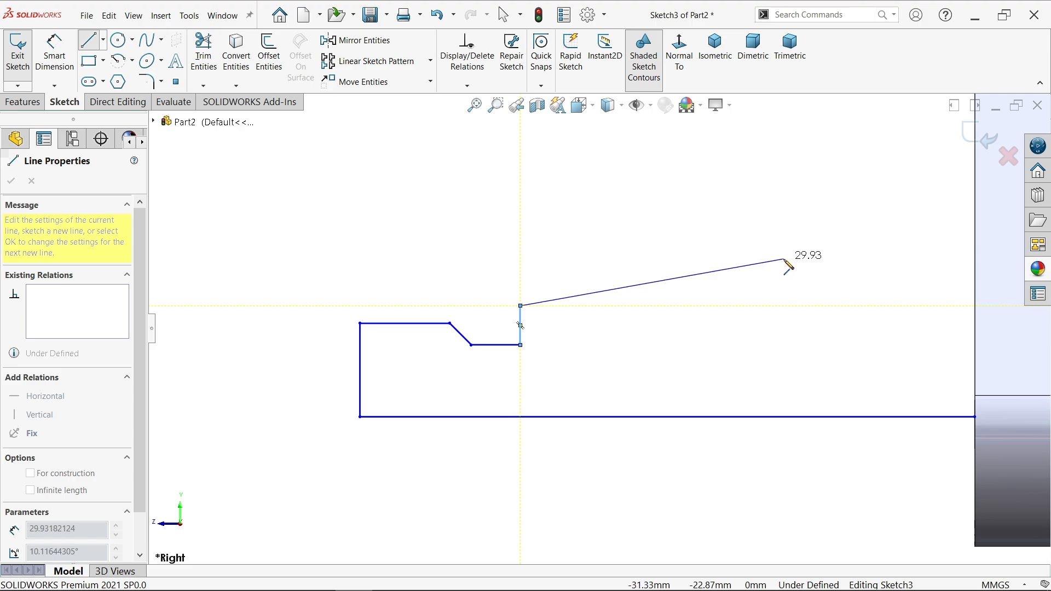
Step: Add the taper, the straight section and the raised collar, closing the half profile along the crank web's outer face
left_click(747, 261)
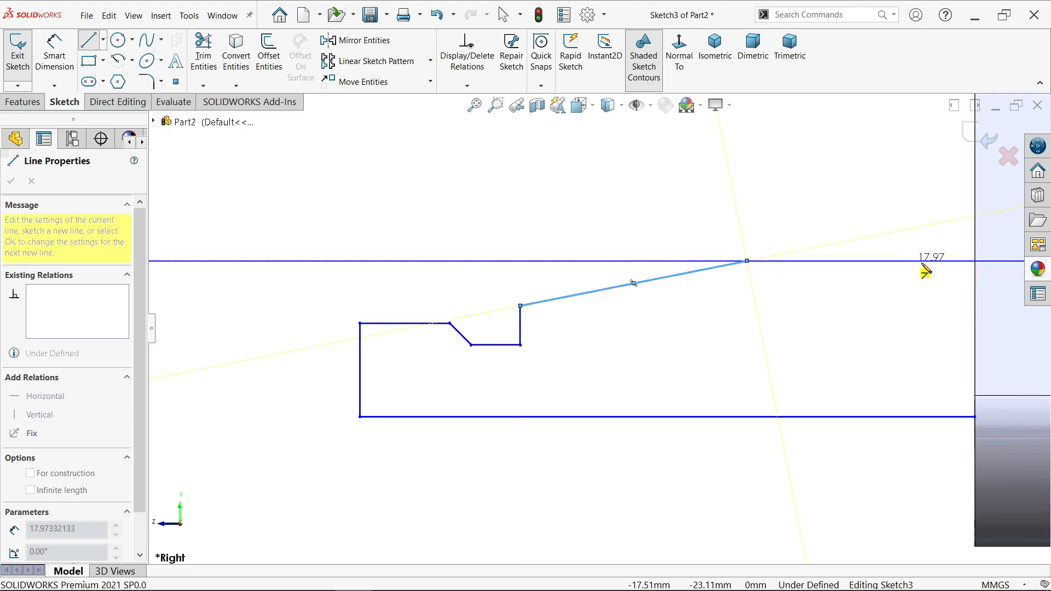
left_click(941, 261)
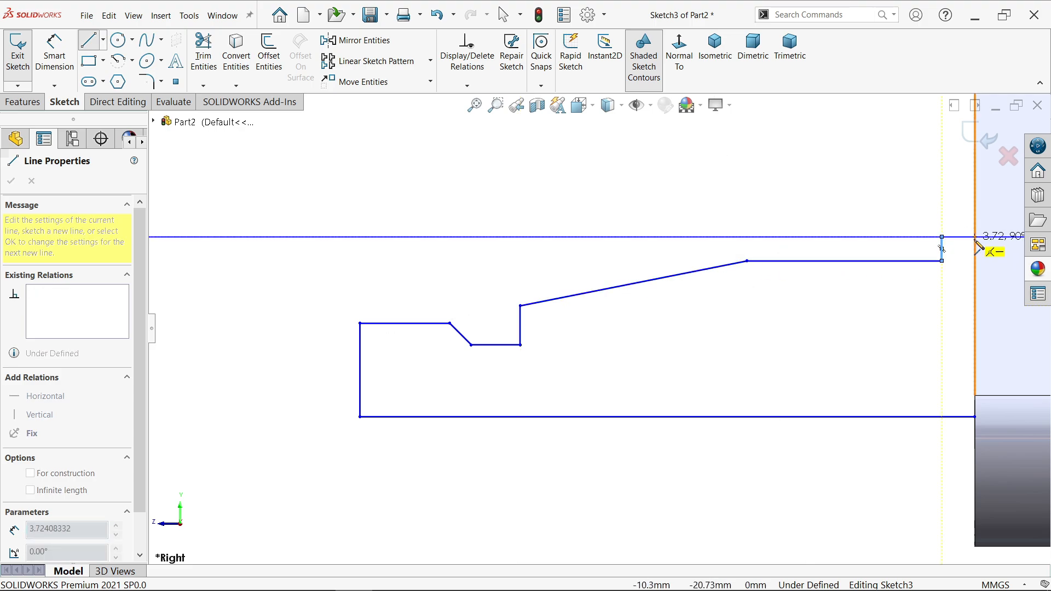
left_click(974, 237)
left_click(974, 416)
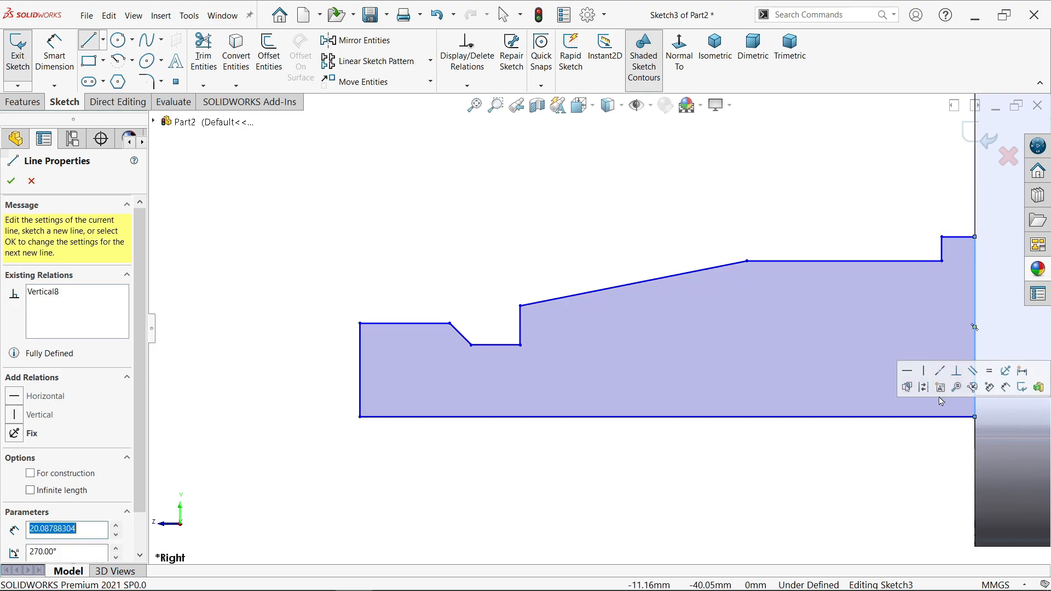
right_click(721, 222)
left_click(758, 219)
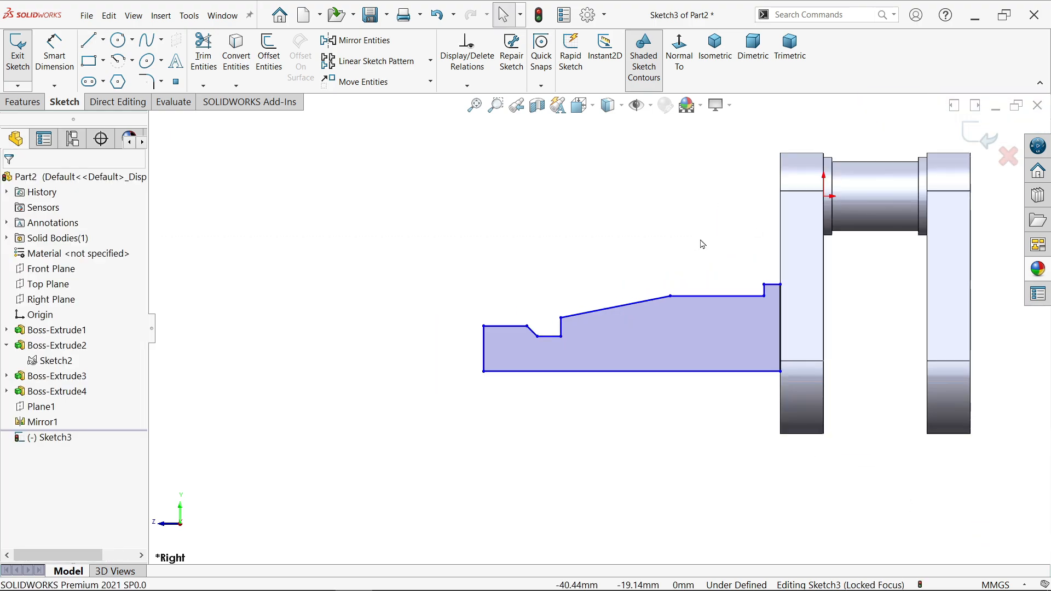
Step: Convert the half profile's lower horizontal line to construction geometry as the shaft axis
left_click(627, 368)
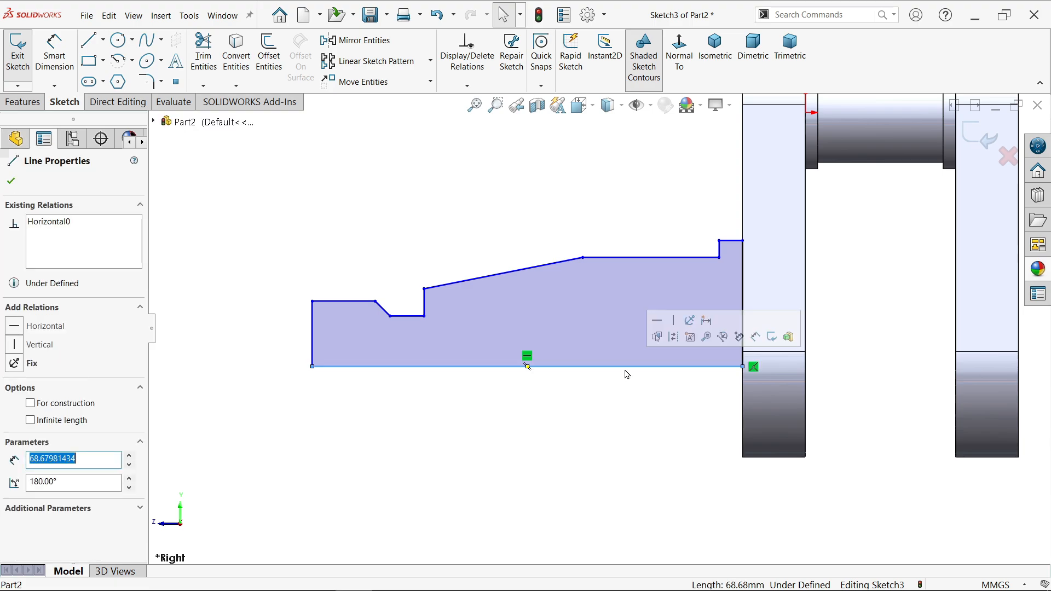
left_click(673, 339)
scroll(472, 308, "up", 1)
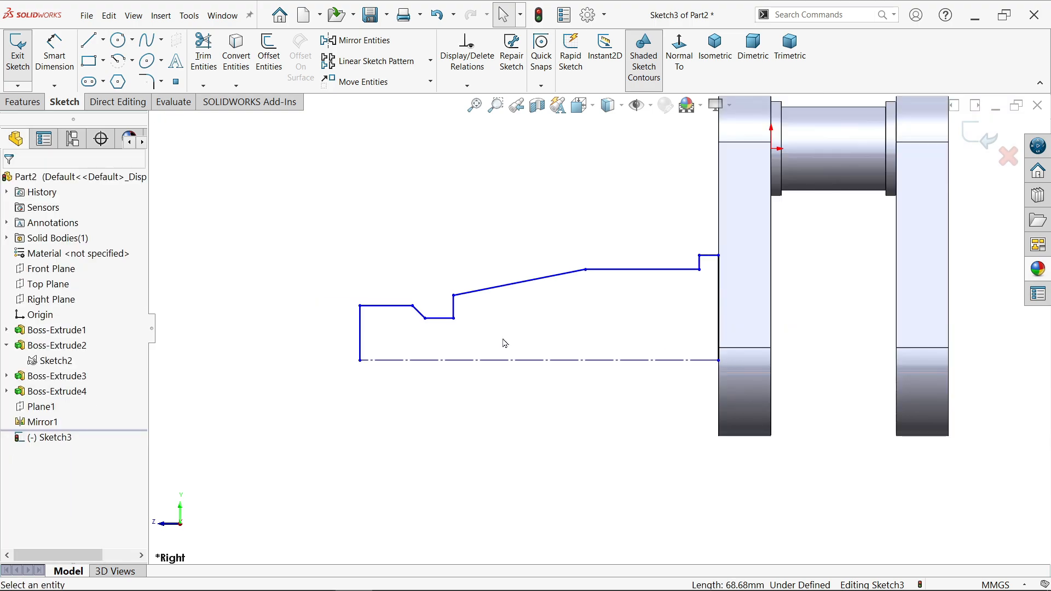
scroll(503, 314, "down", 1)
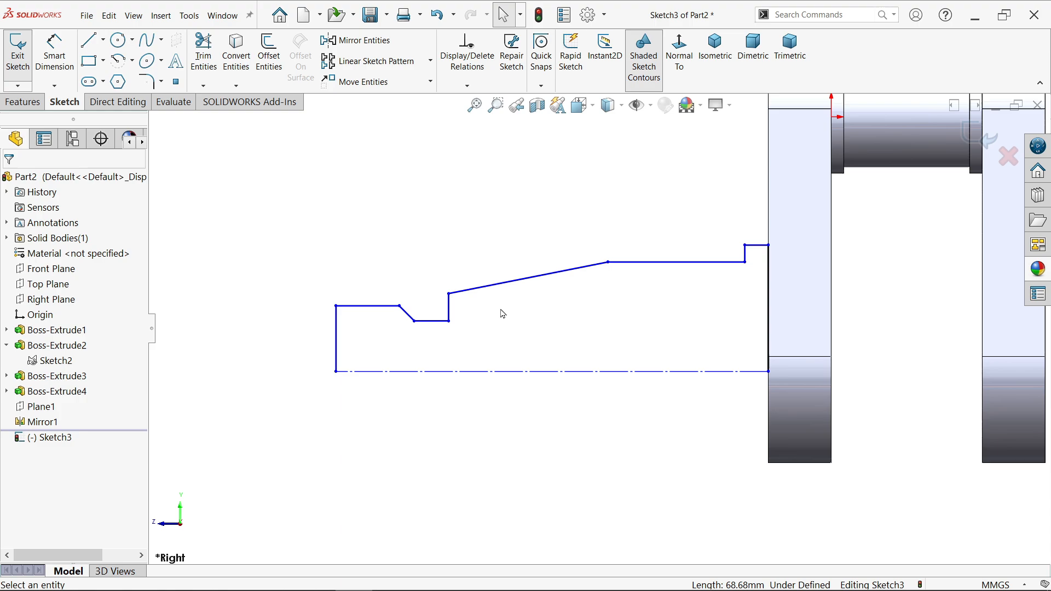
Step: Dimension the threaded end's diameter across the centerline and set it to 20 mm
left_click(57, 63)
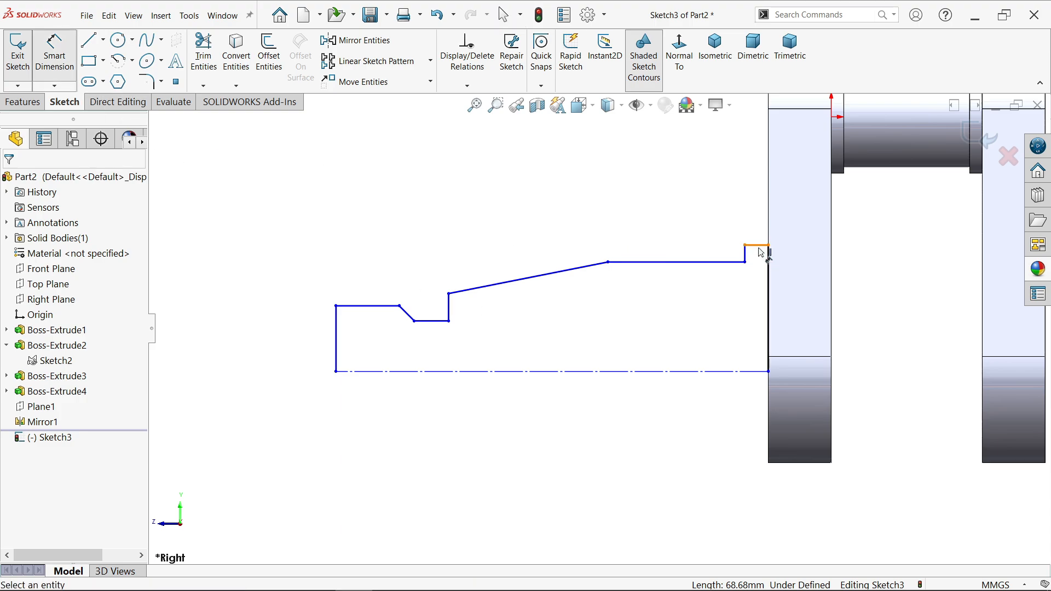
left_click(365, 306)
left_click(363, 372)
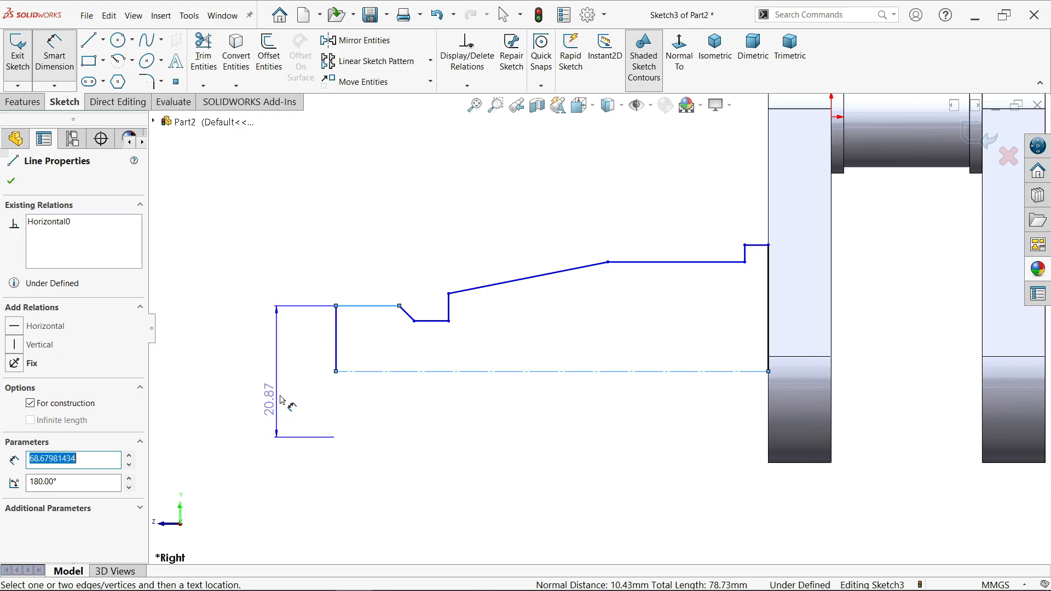
left_click(272, 388)
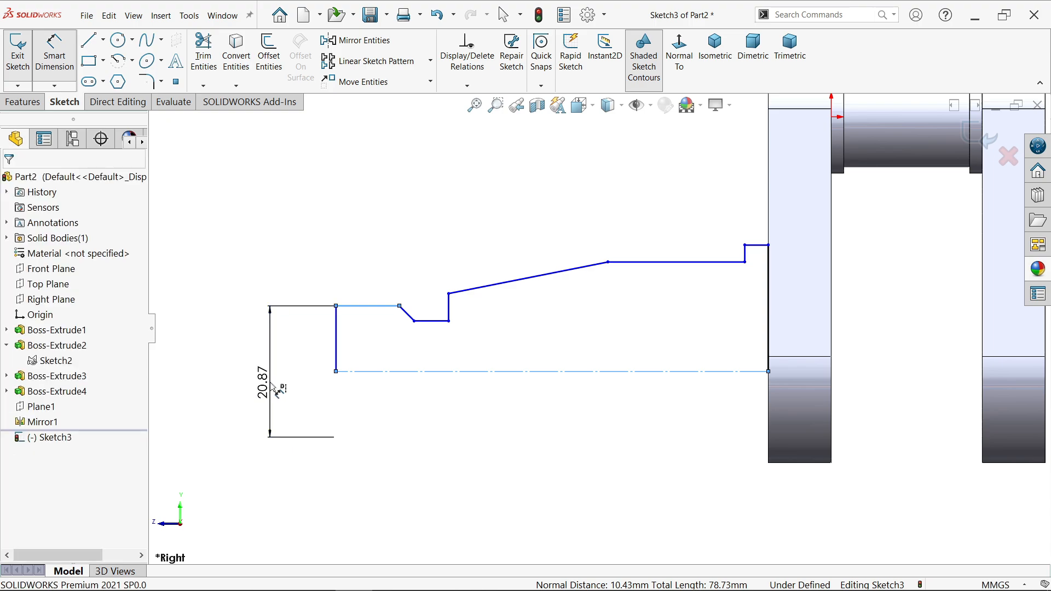
type("20")
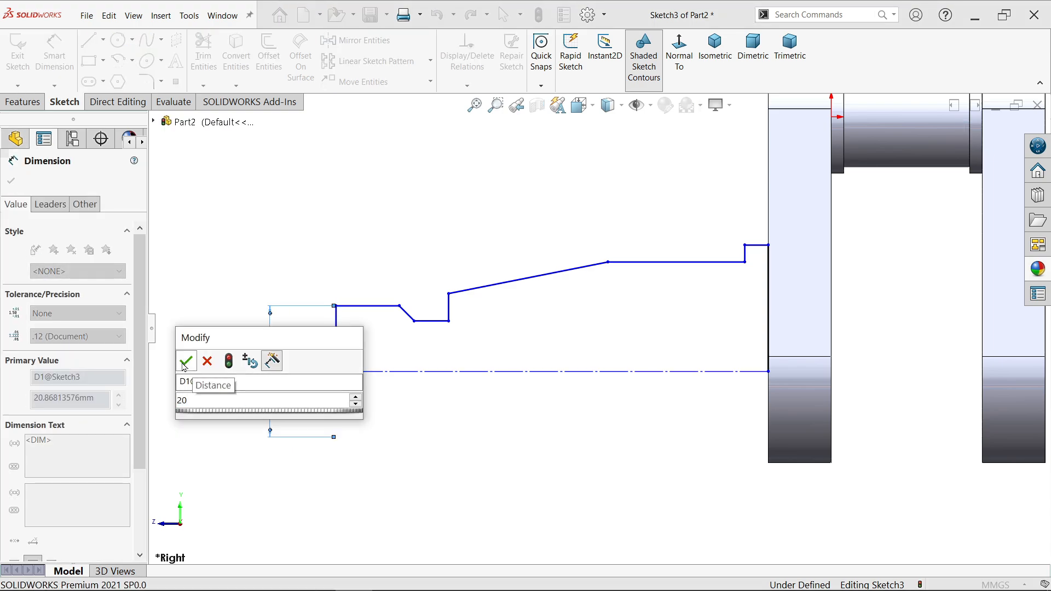
left_click(186, 361)
Step: Dimension the taper's diameters across the centerline, 21 mm at the small end and 25 mm at the large end
left_click(450, 299)
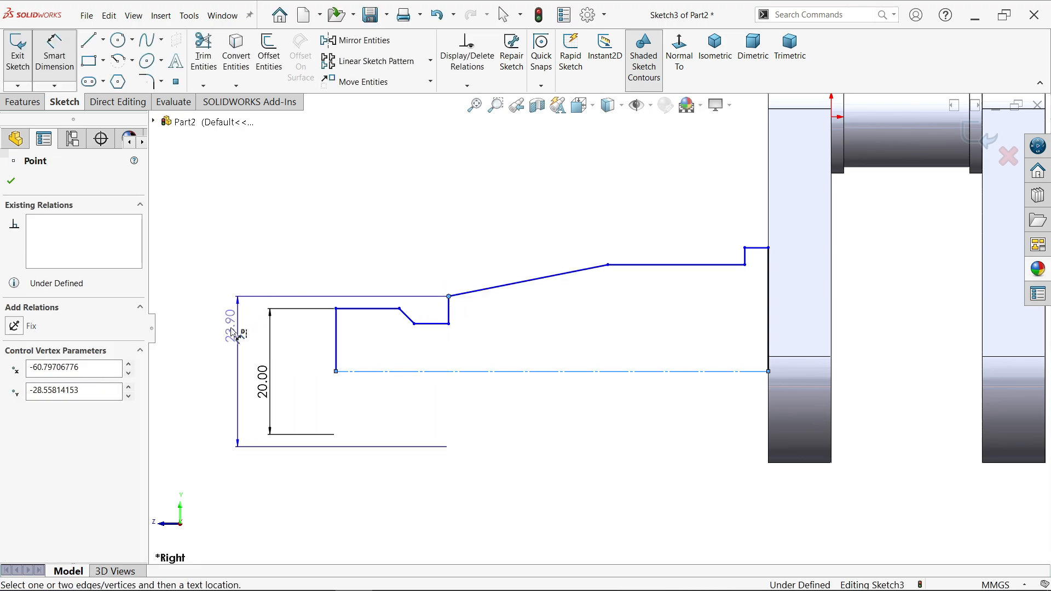
left_click(227, 359)
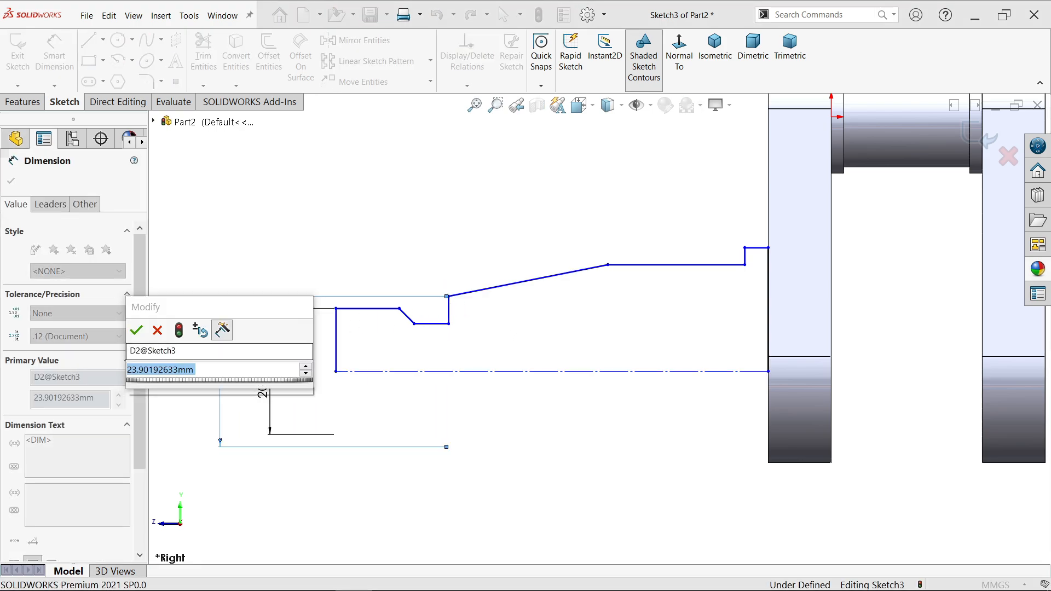
type("21")
left_click(135, 332)
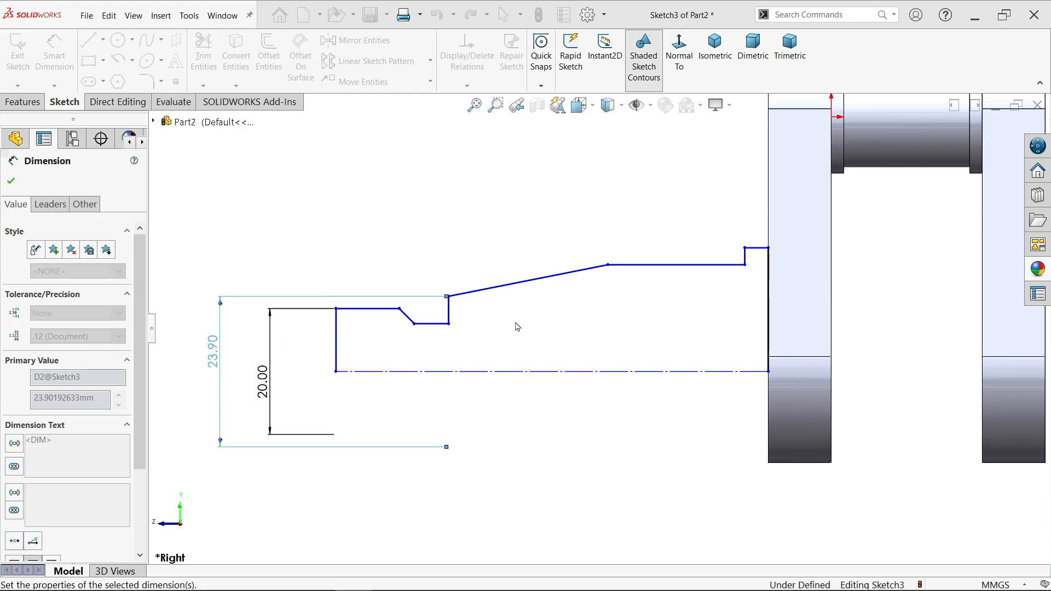
left_click(609, 275)
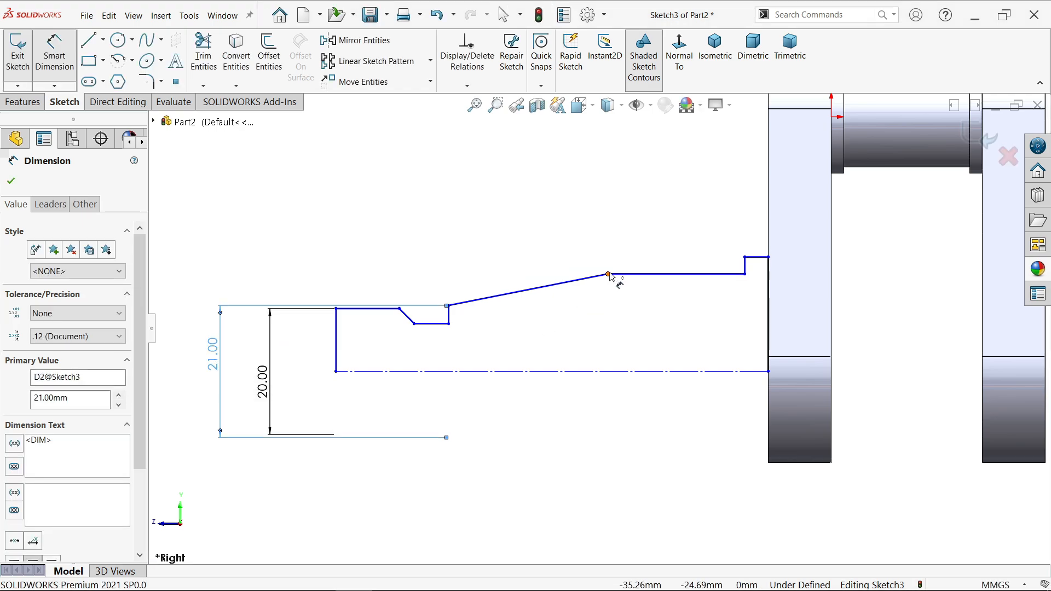
left_click(193, 336)
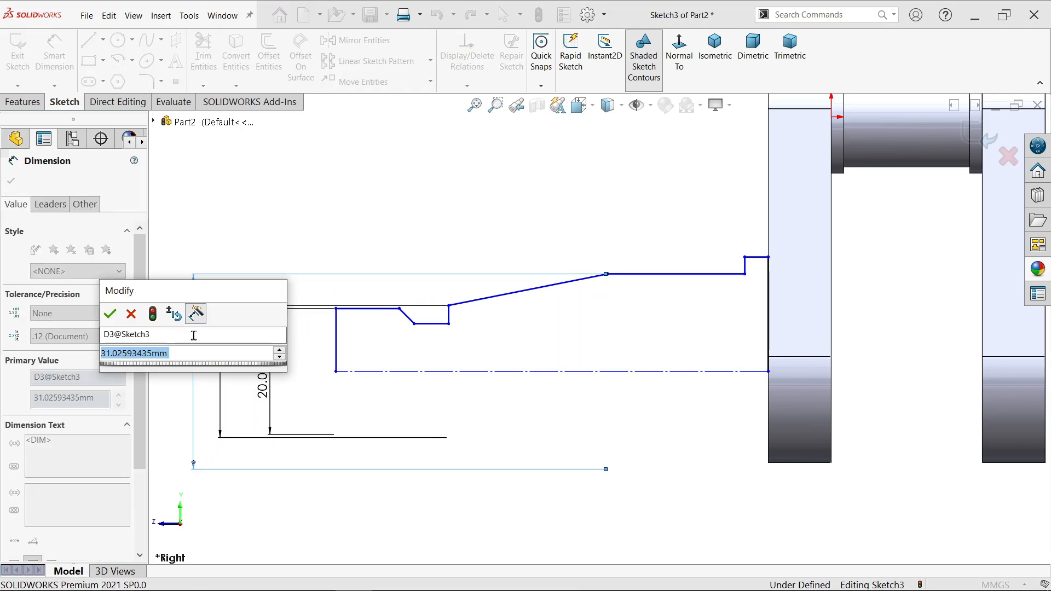
type("25")
left_click(109, 315)
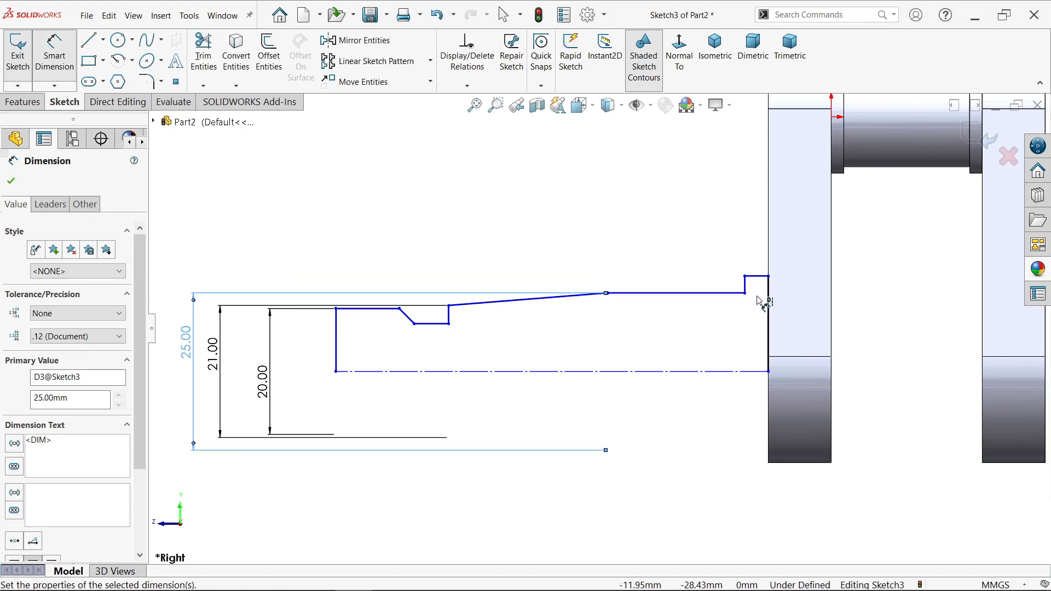
Step: Dimension the raised collar beside the crank web with a 28 mm diameter across the centerline and a 2 mm width
left_click(759, 279)
left_click(876, 328)
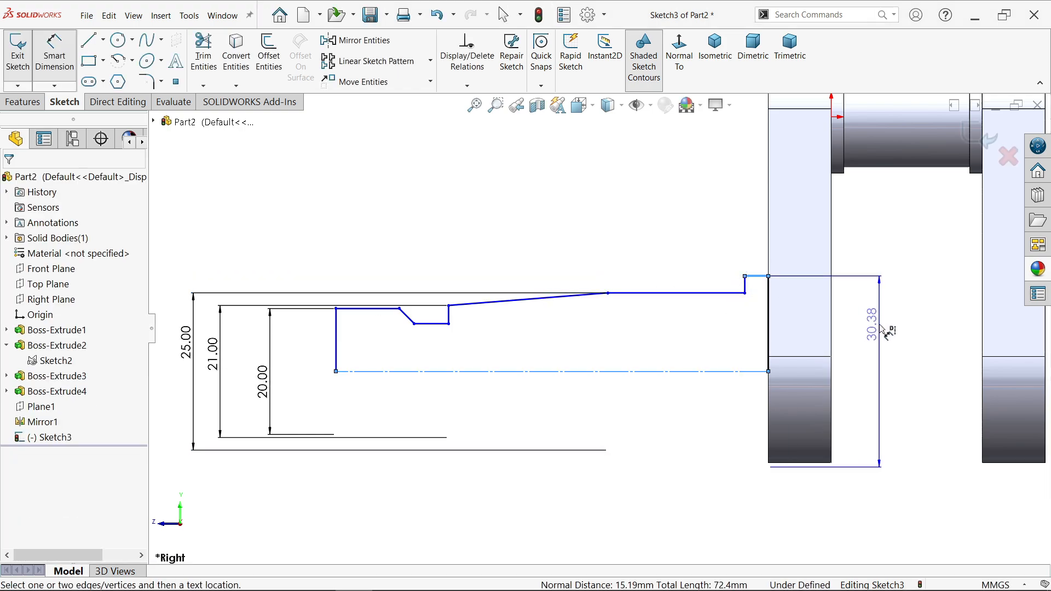
type("28")
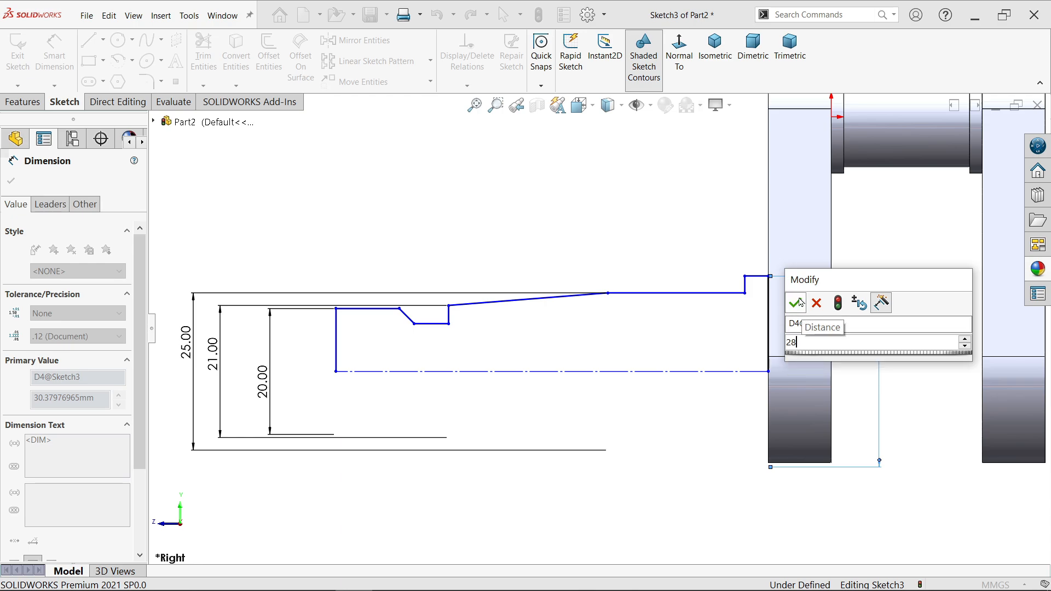
key("Return")
scroll(765, 295, "down", 2)
left_click(747, 288)
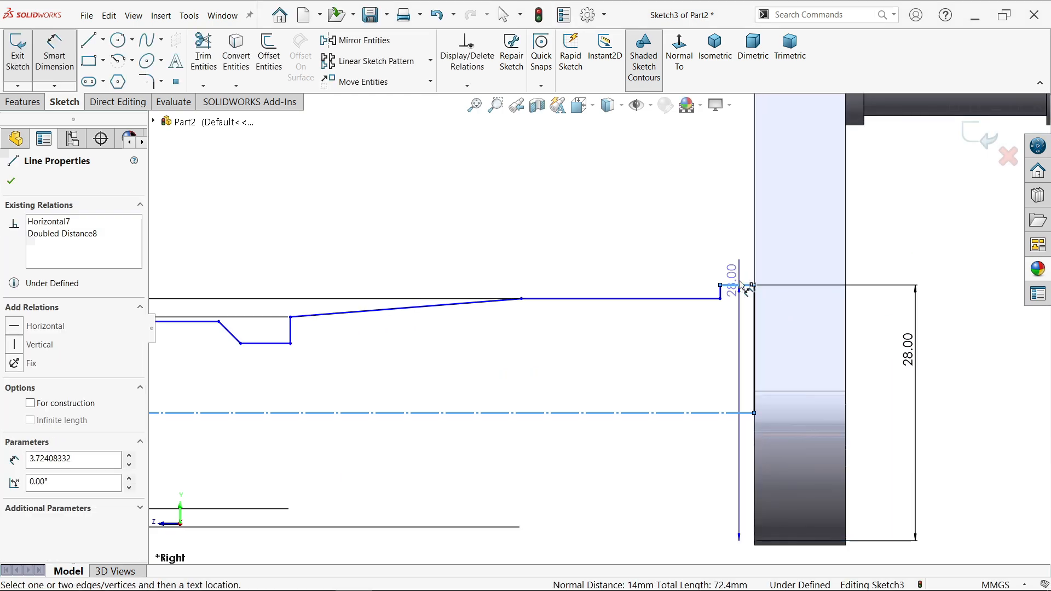
left_click(744, 244)
type("2")
key("Return")
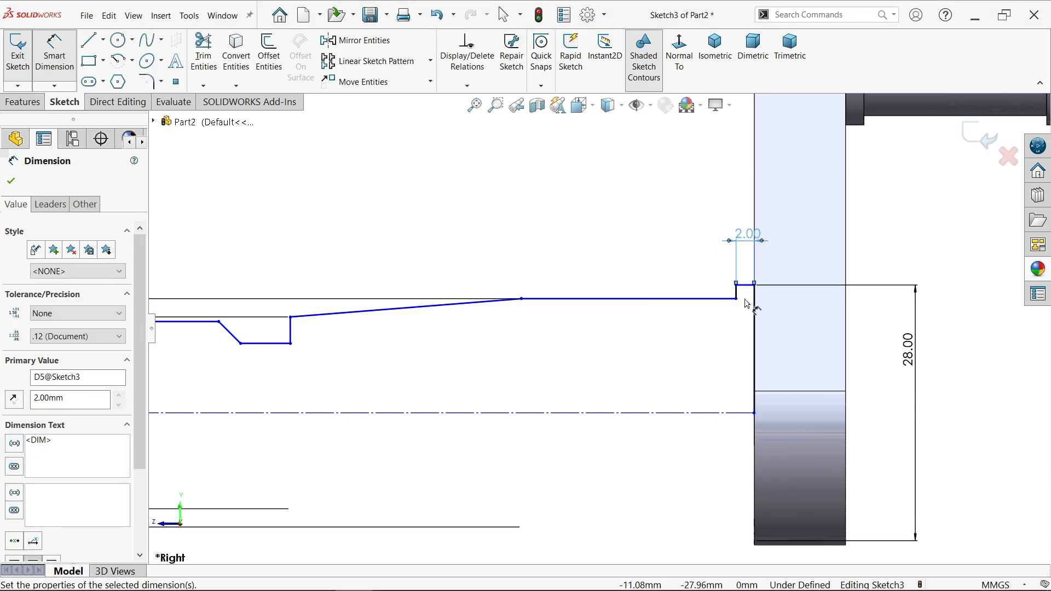
Step: Dimension the shaft's overall length from the crank web face to the free end and set it to 67 mm
scroll(747, 304, "up", 4)
scroll(807, 369, "down", 1)
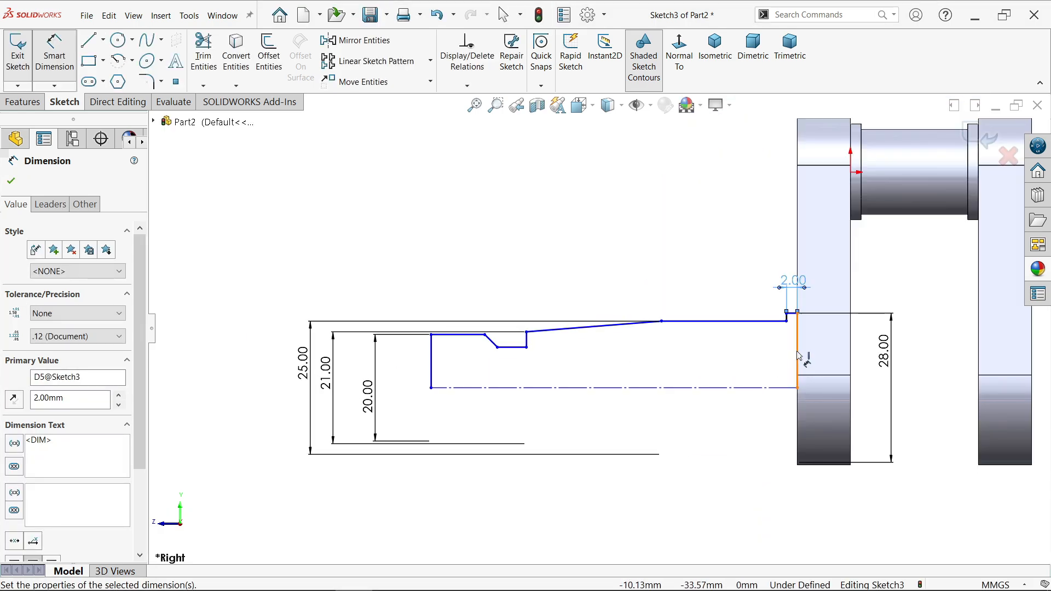
mouse_move(798, 356)
left_mouse_down()
mouse_move(425, 356)
mouse_move(434, 356)
left_mouse_up()
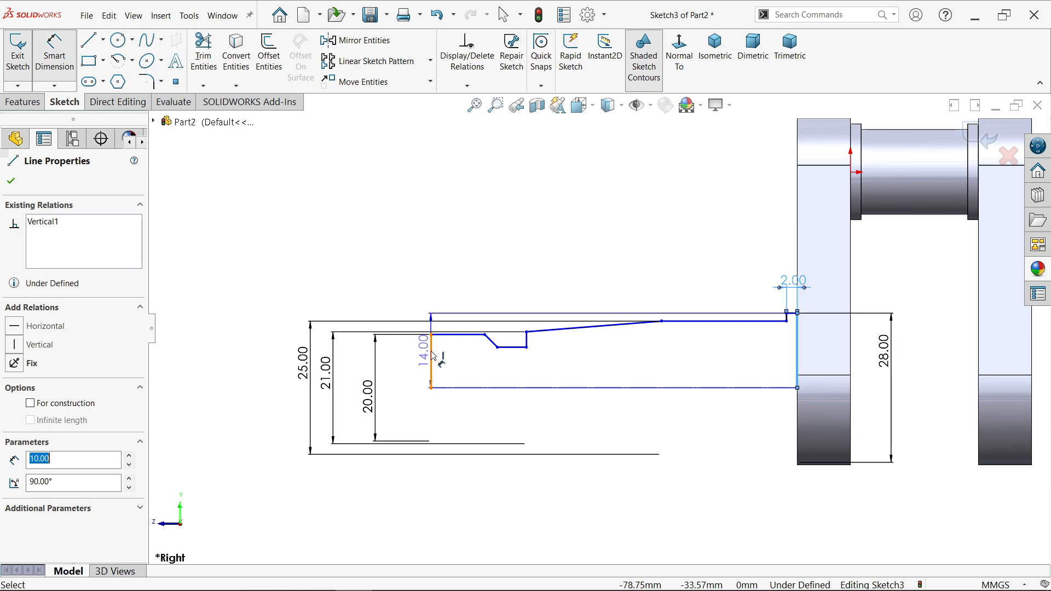
left_click(432, 353)
left_click(581, 196)
type("67")
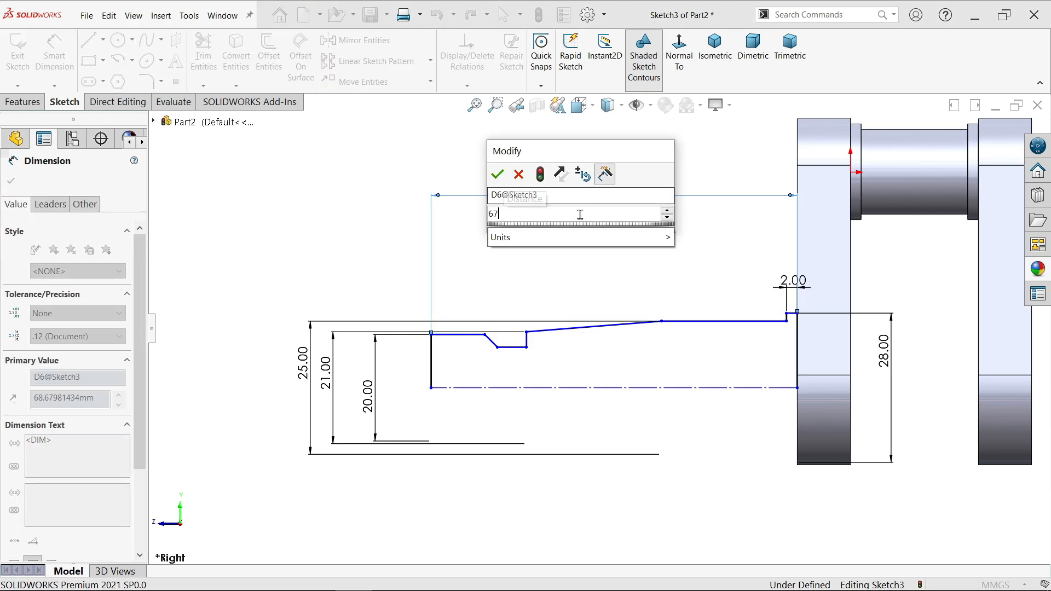
key("Return")
Step: Locate the shaft axis 15 mm above the lowest edge of the adjoining crank web
scroll(799, 374, "down", 2)
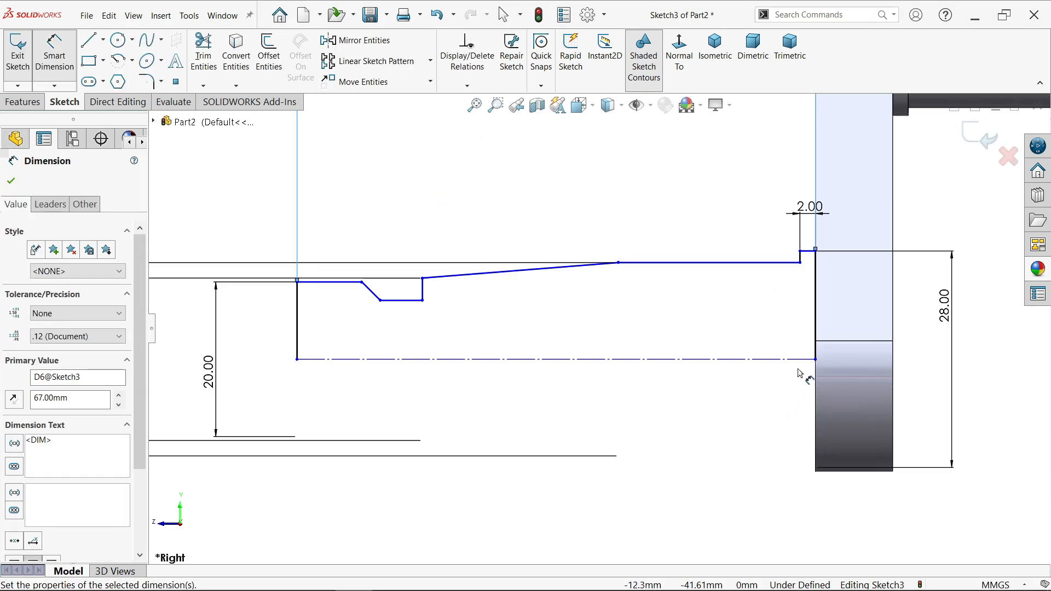
left_click(800, 359)
left_click(816, 471)
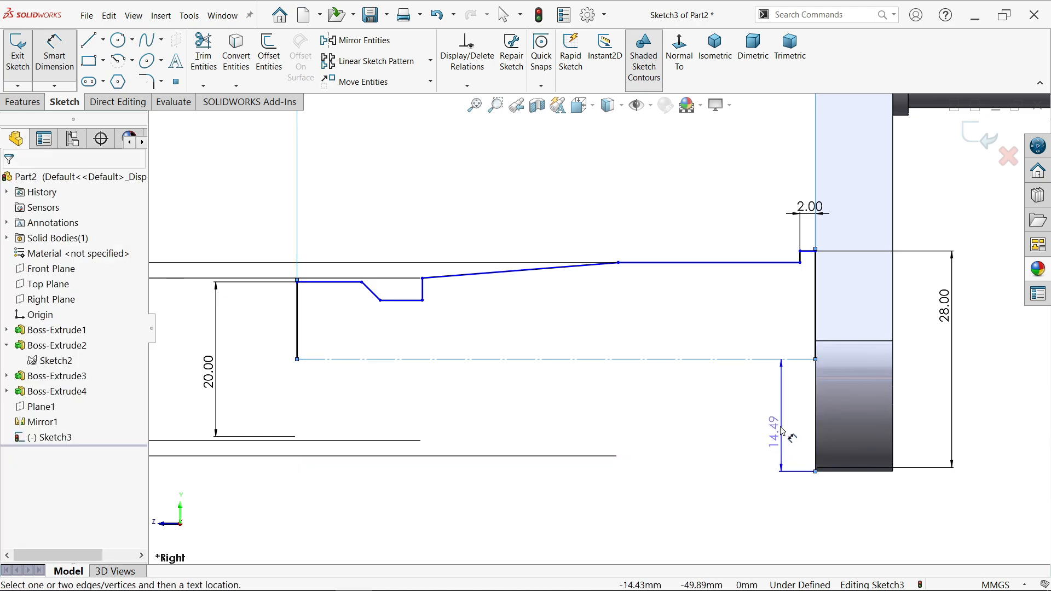
left_click(782, 433)
type("1")
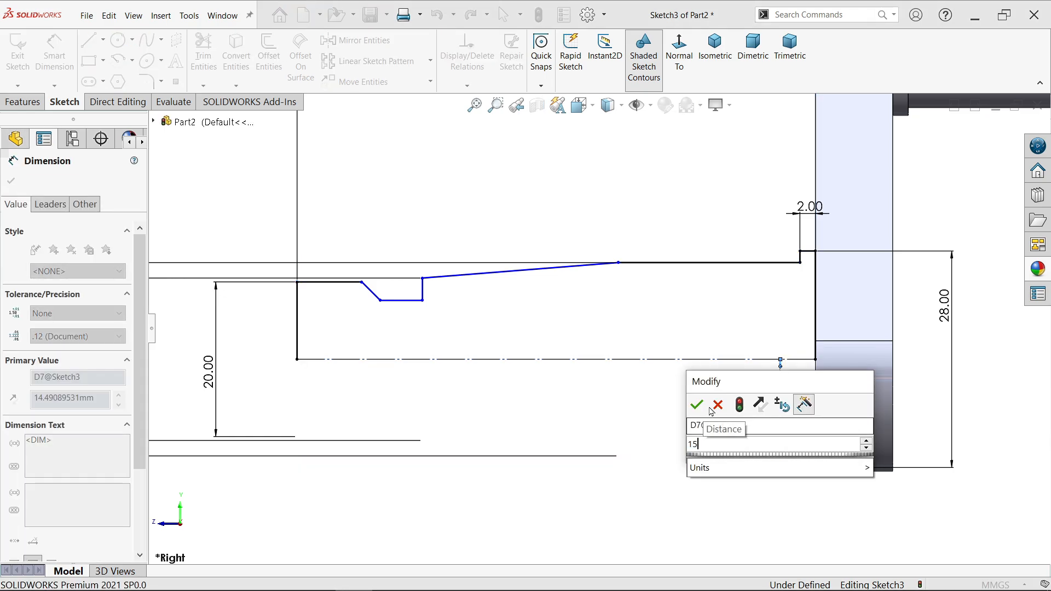
type("5")
key("Return")
Step: Dimension the distance from the shaft's free end to the taper's large end as 40 mm
scroll(541, 303, "up", 3)
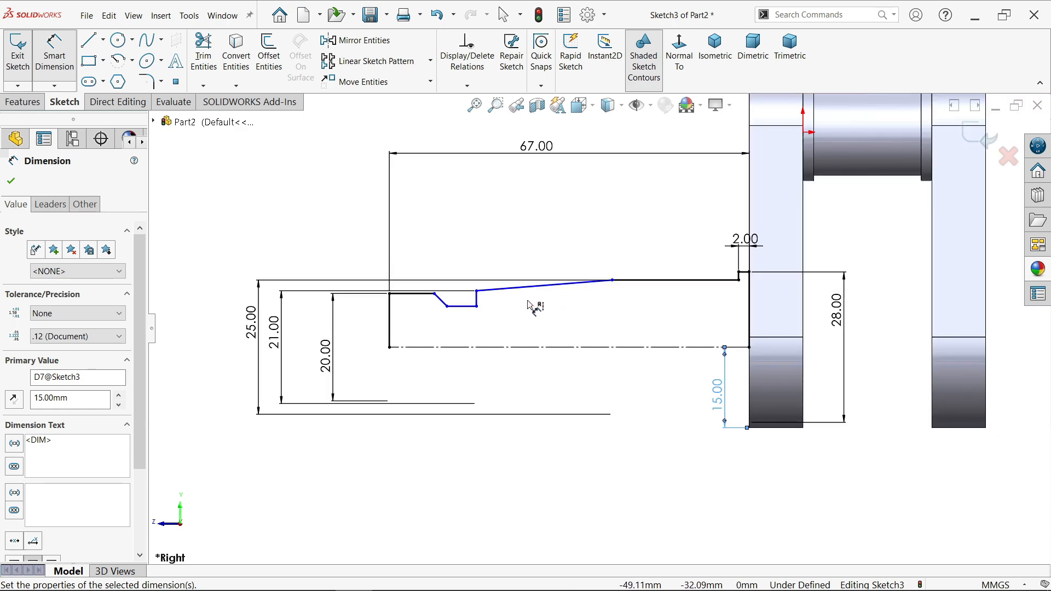
scroll(465, 277, "down", 2)
left_click(665, 289)
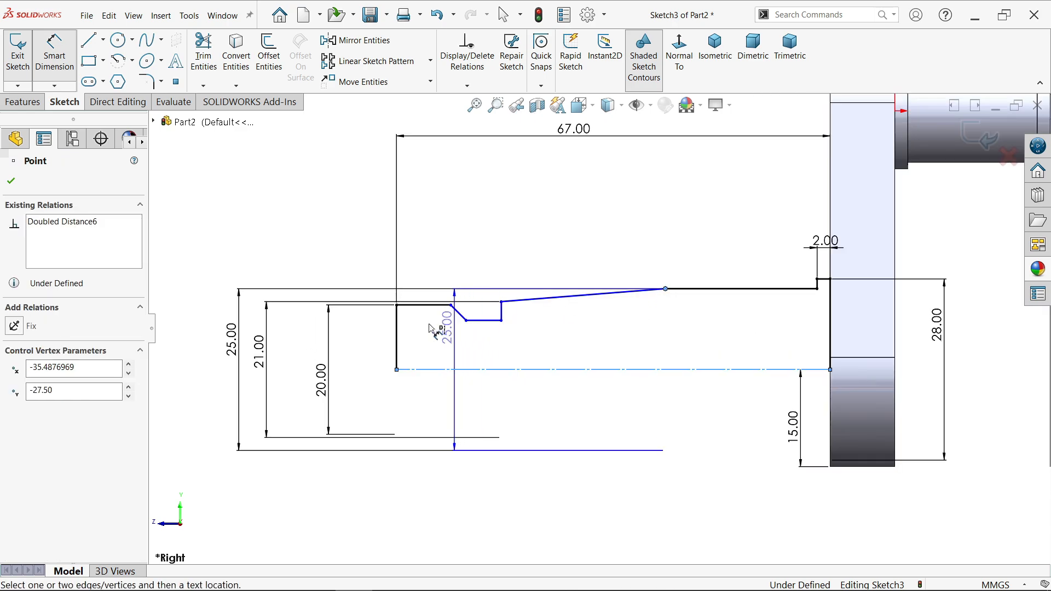
left_click(398, 336)
left_click(480, 210)
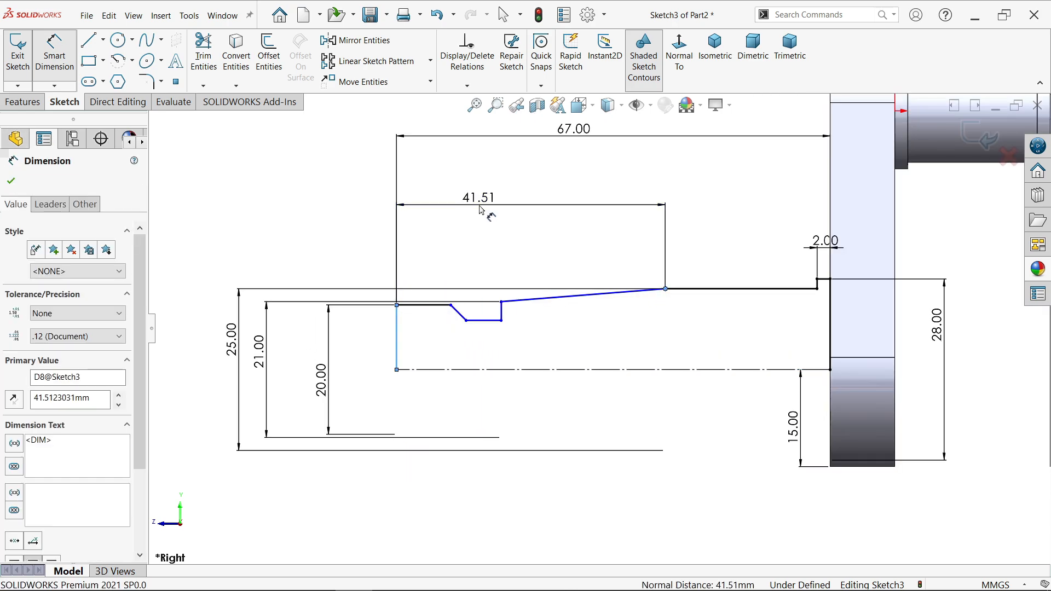
type("40")
key("Return")
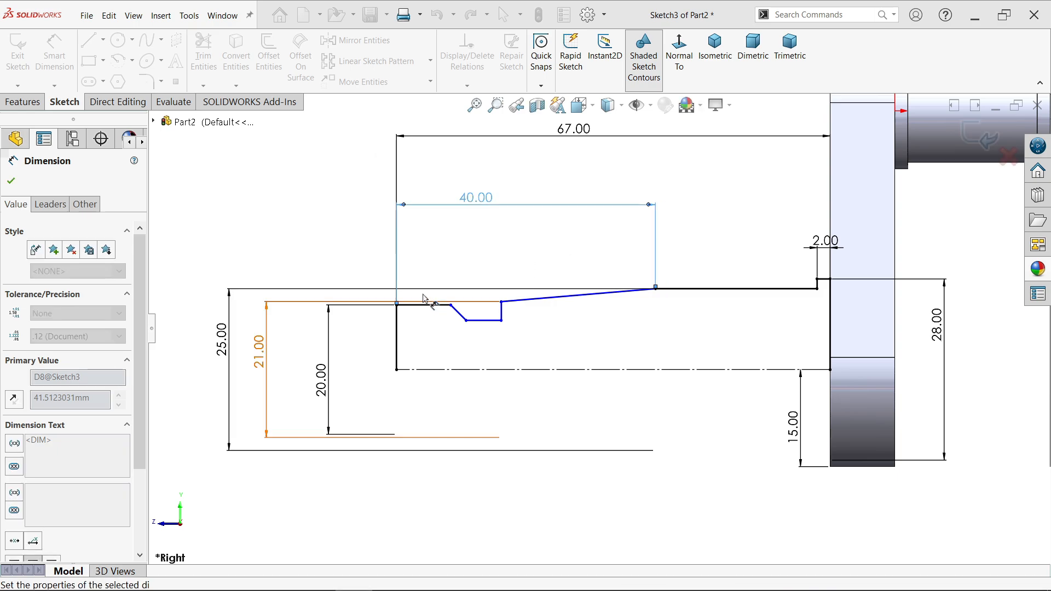
Step: Dimension the distance from the shaft's free end to the vertical shoulder at the undercut as 20 mm
scroll(424, 298, "down", 5)
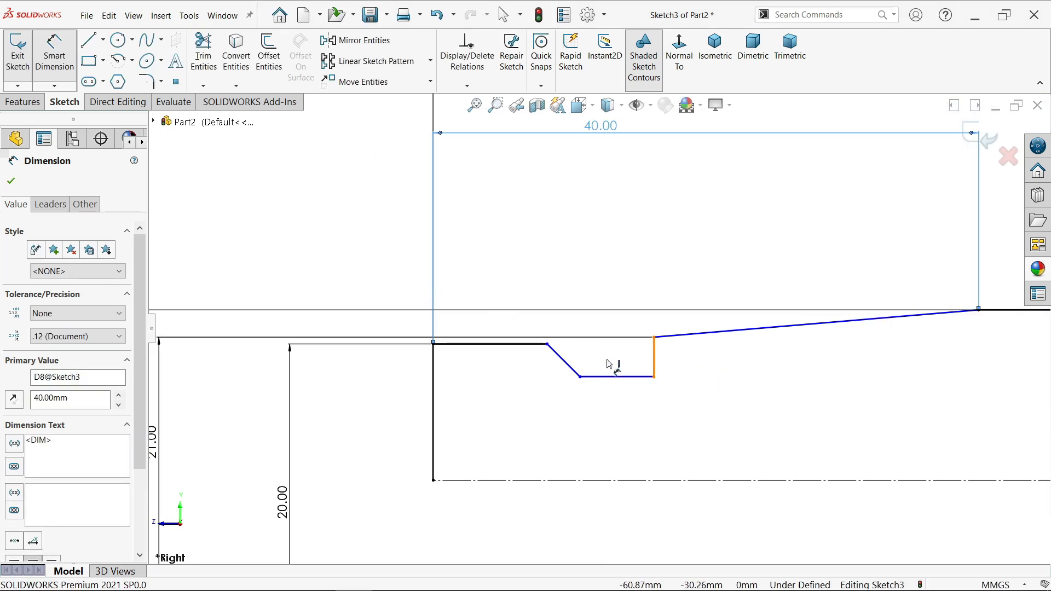
left_click(654, 357)
left_click(433, 370)
left_click(509, 230)
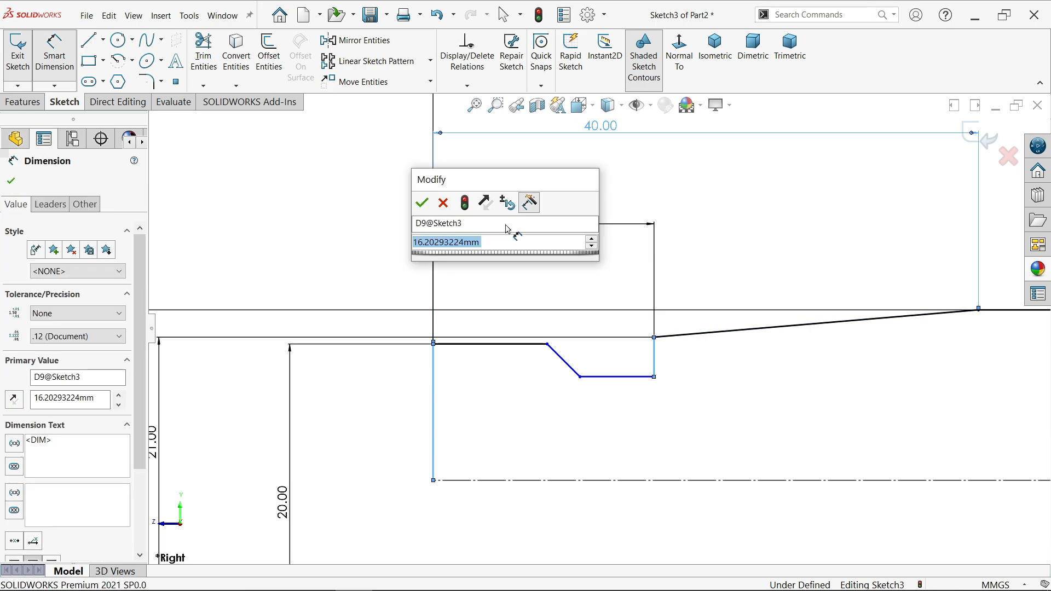
type("20")
key("Return")
Step: Dimension the undercut's sloped side at 30° to its flat floor and set its depth to 1.15 mm
scroll(577, 358, "down", 5)
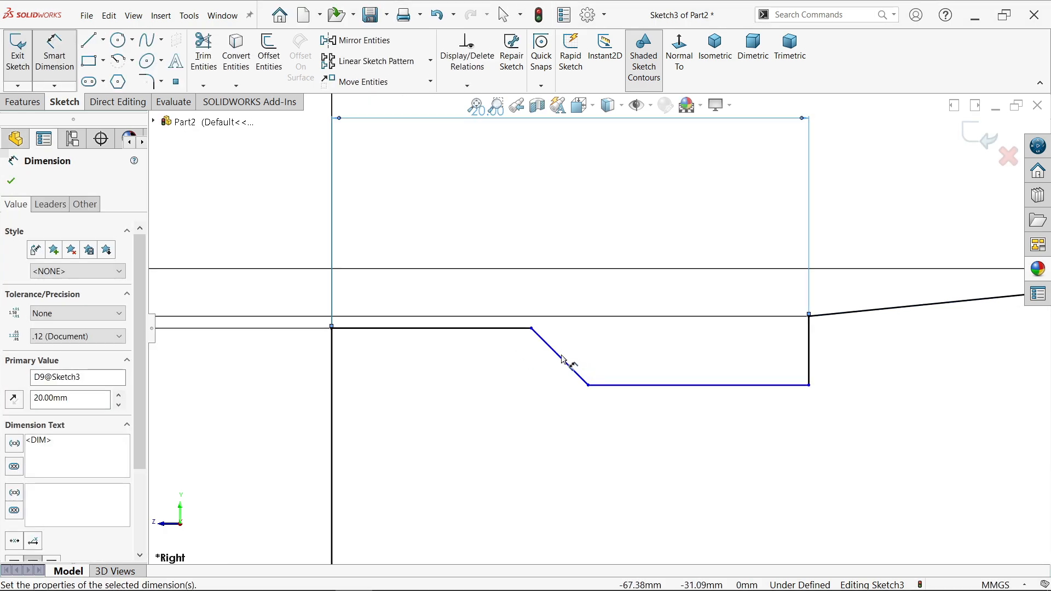
left_click(578, 370)
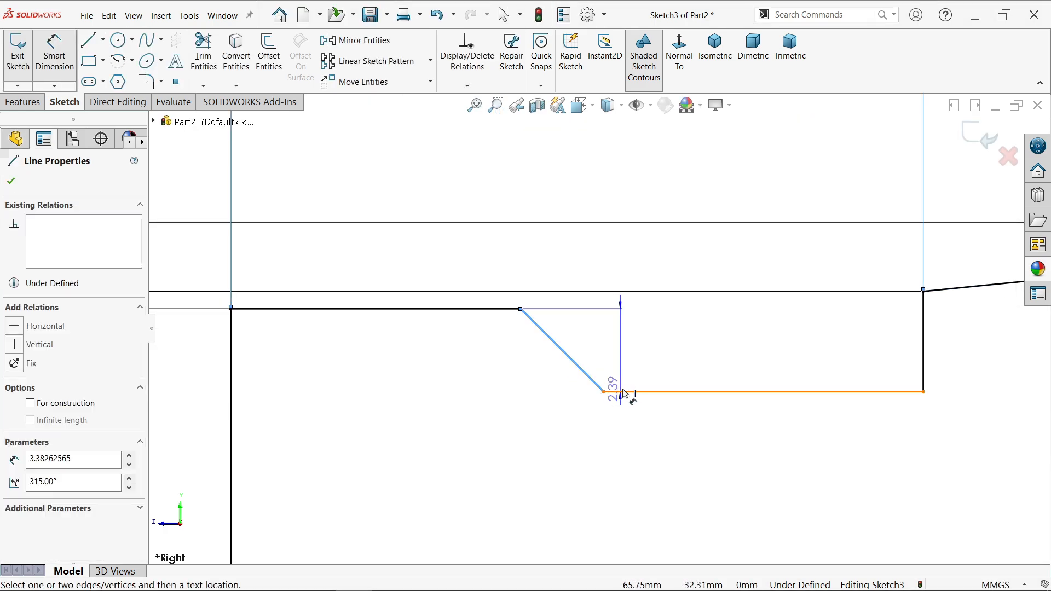
left_click(627, 392)
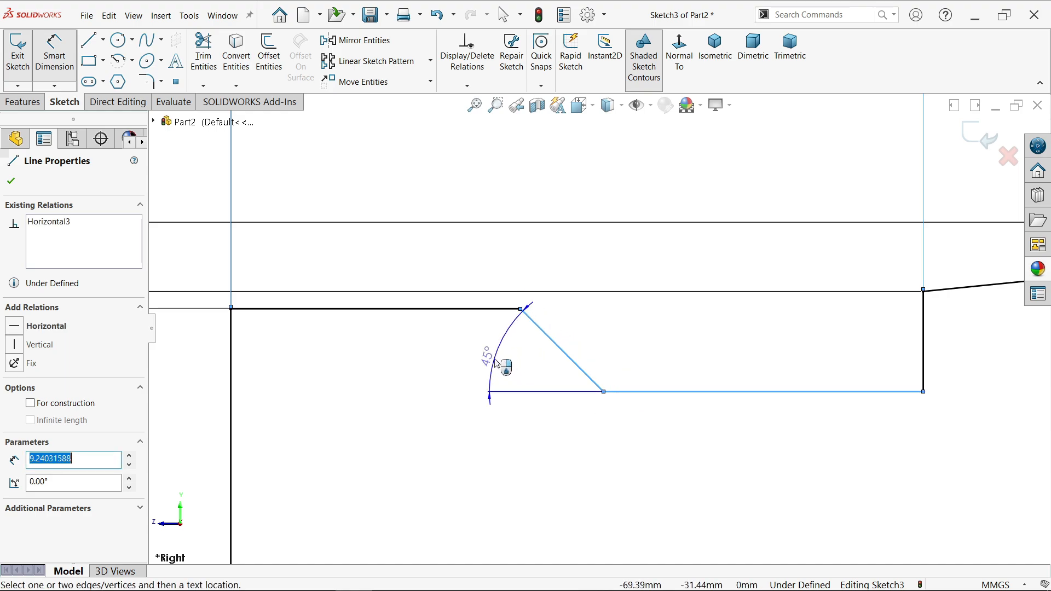
left_click(360, 285)
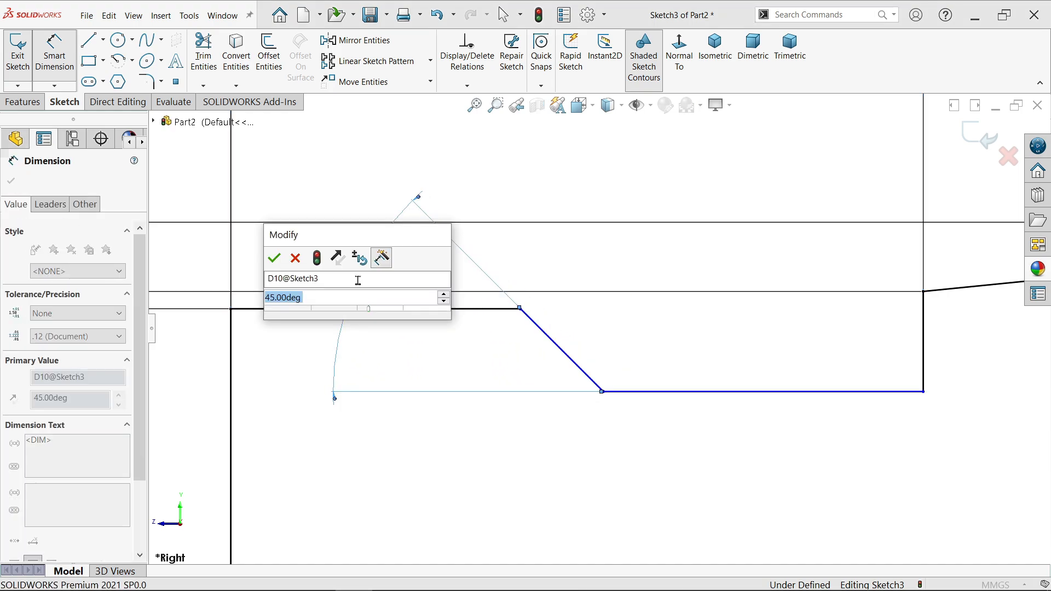
type("30")
key("Return")
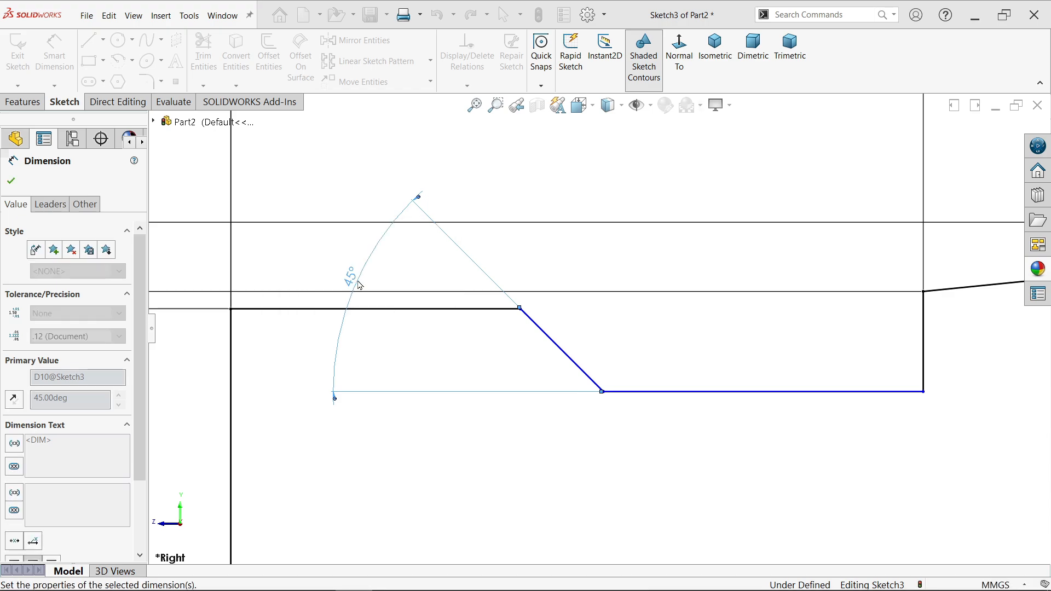
left_click(578, 344)
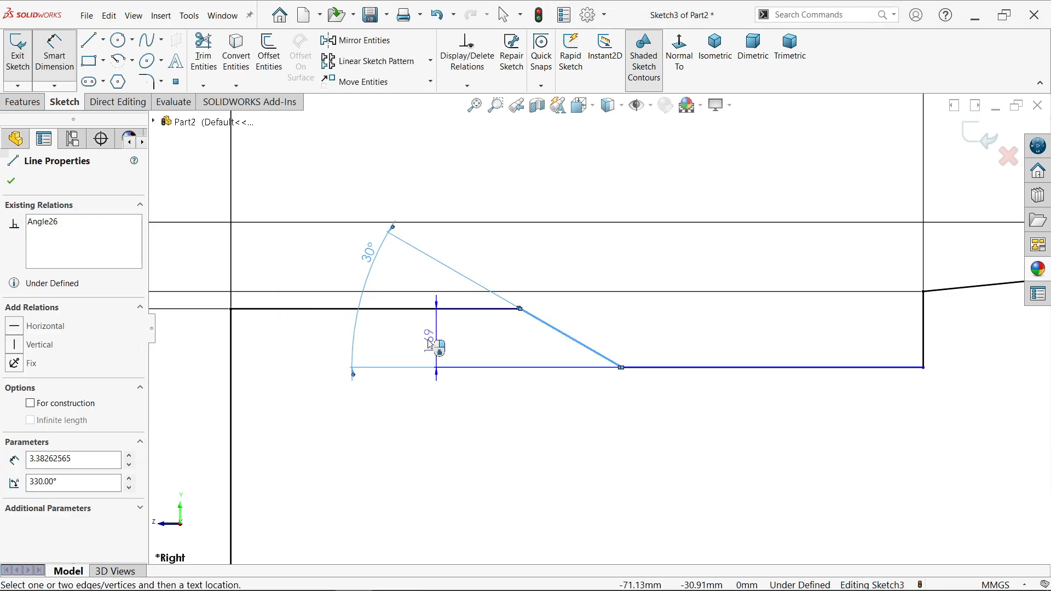
left_click(305, 343)
type("1.15")
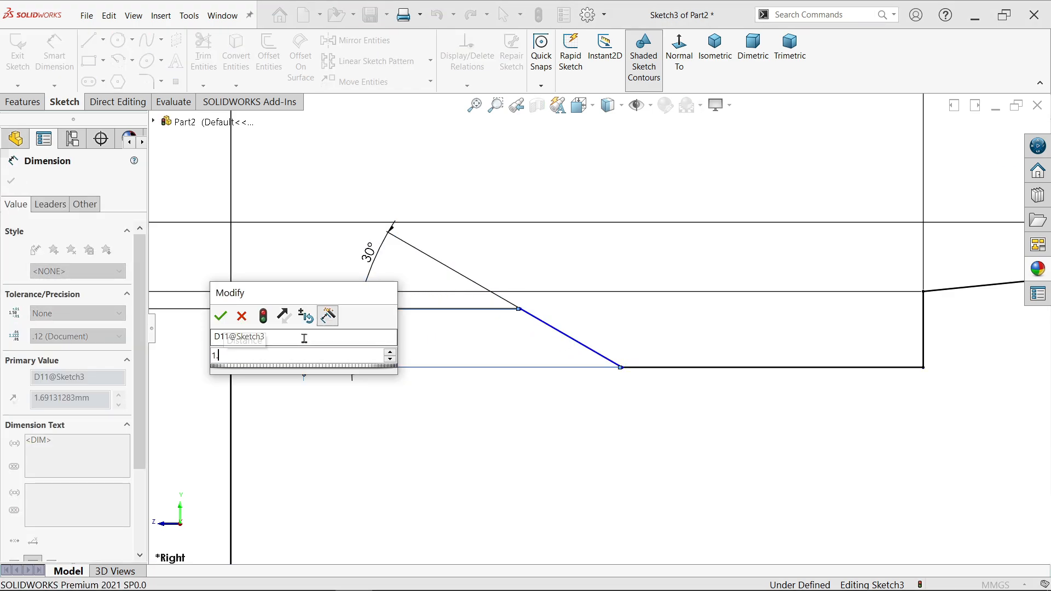
key("Return")
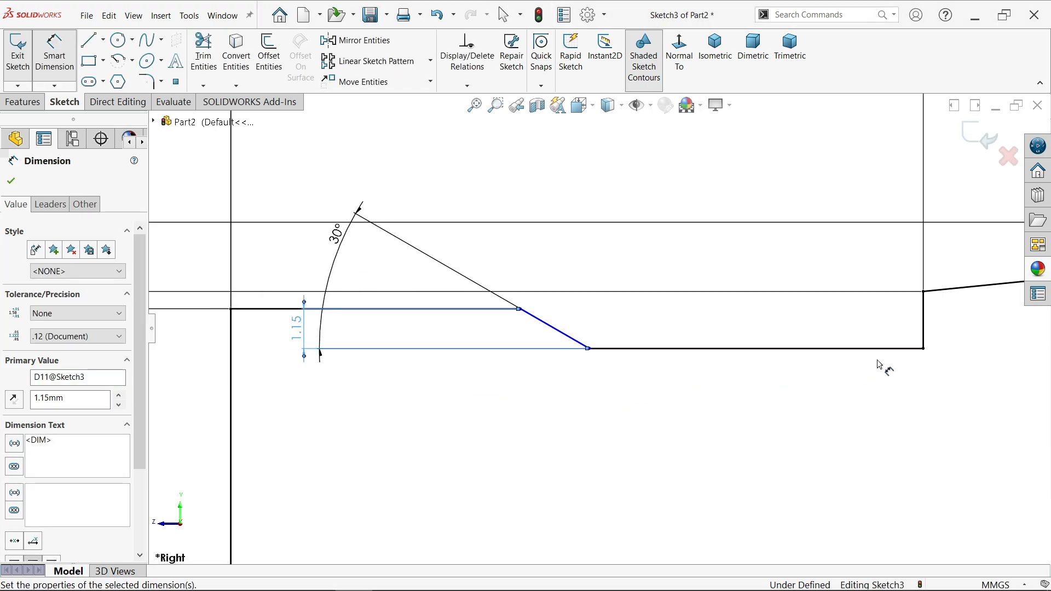
Step: Dimension the undercut's full width from the slope's upper point to the vertical shoulder and set it to 5.2 mm
left_click(924, 330)
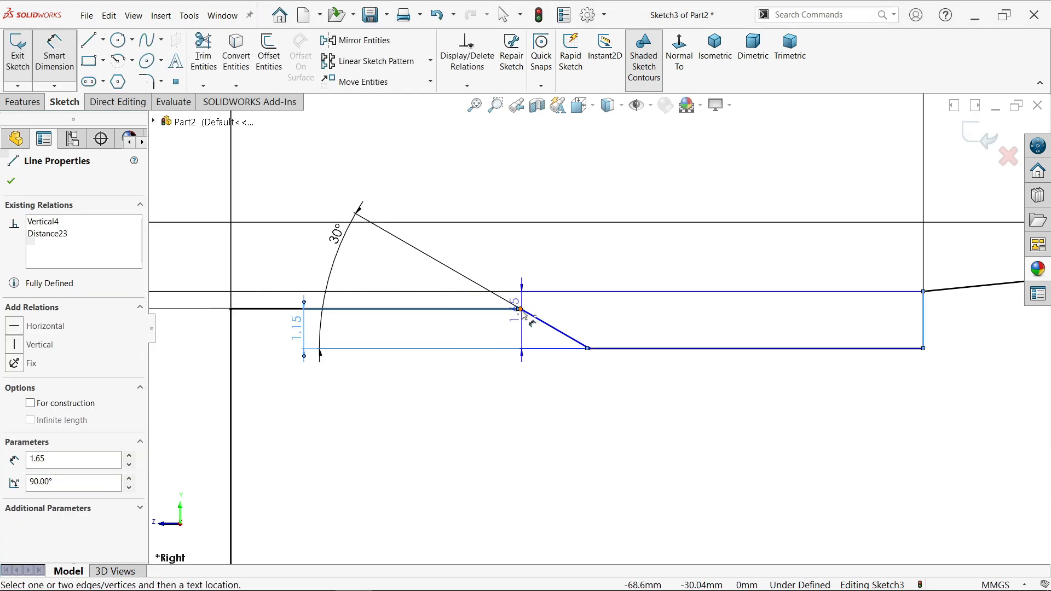
left_click(519, 309)
left_click(679, 147)
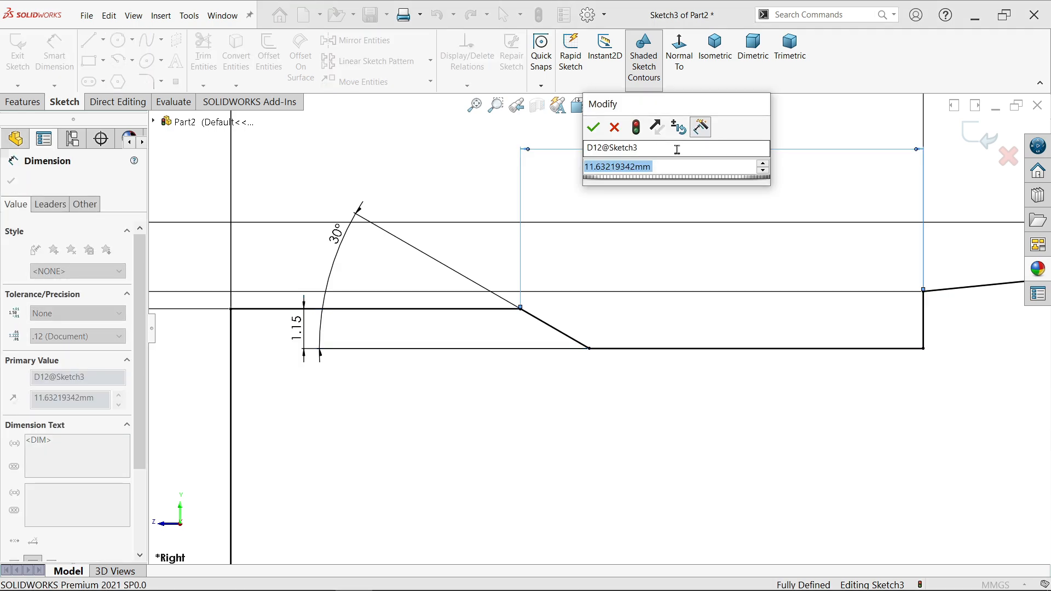
type("5.2")
key("Return")
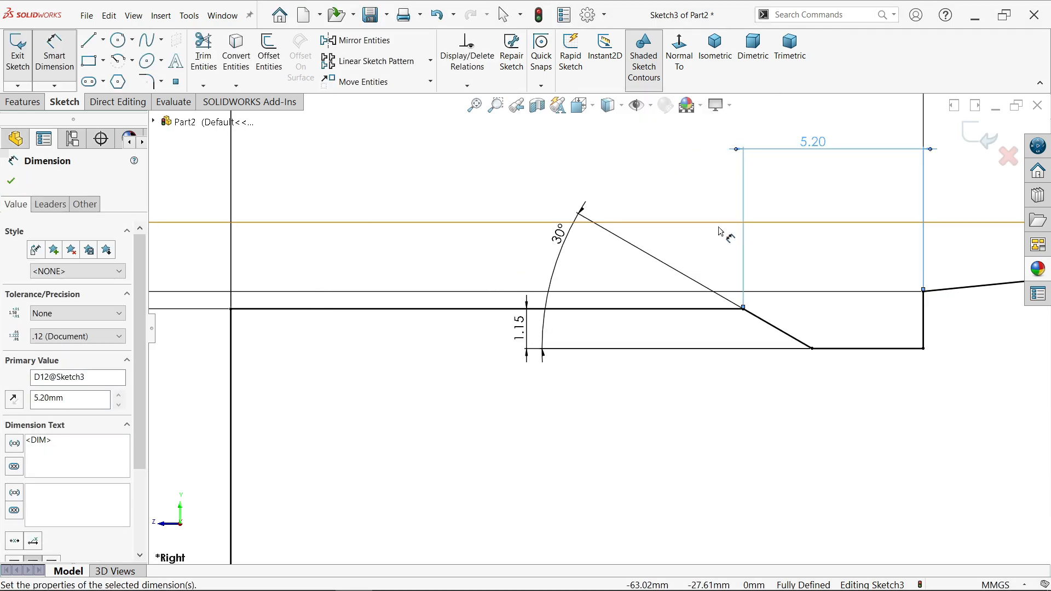
Step: Revolve the shaft-end profile 360° about its horizontal centreline as a separate body, accepting automatic closure of the sketch
scroll(741, 268, "up", 5)
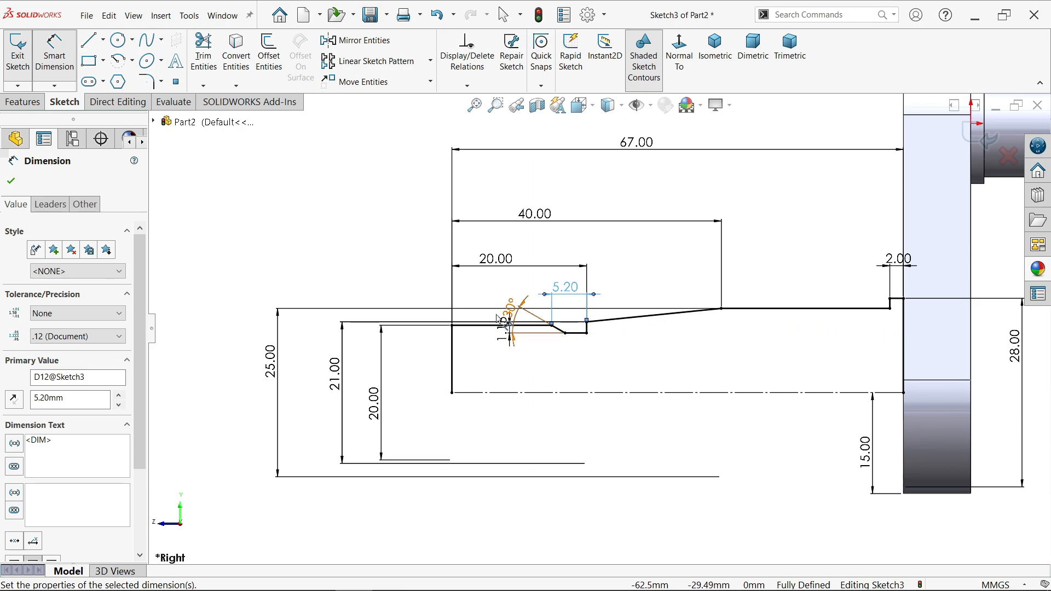
left_click(23, 102)
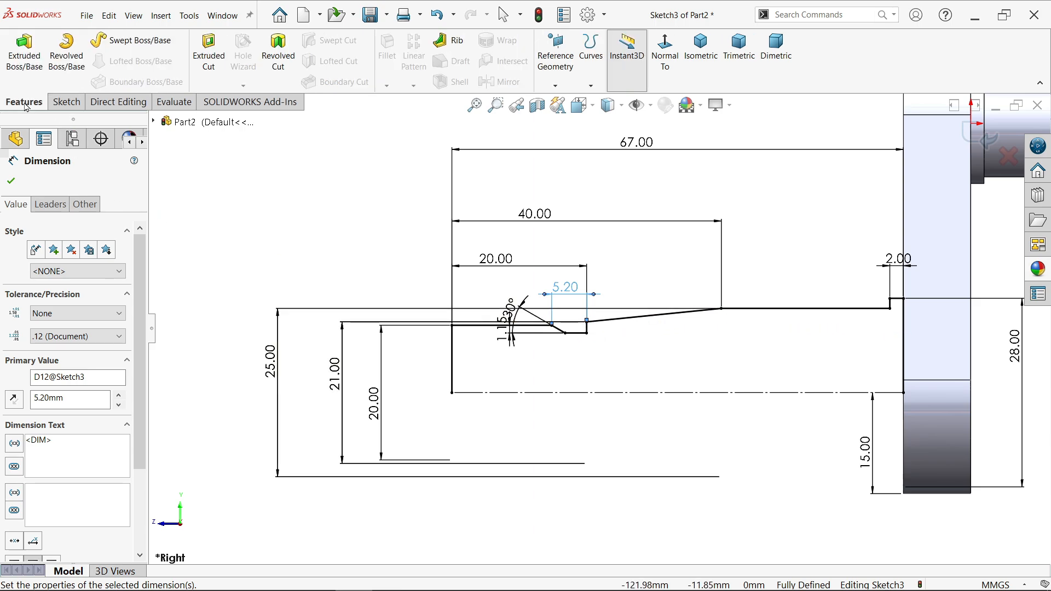
left_click(67, 62)
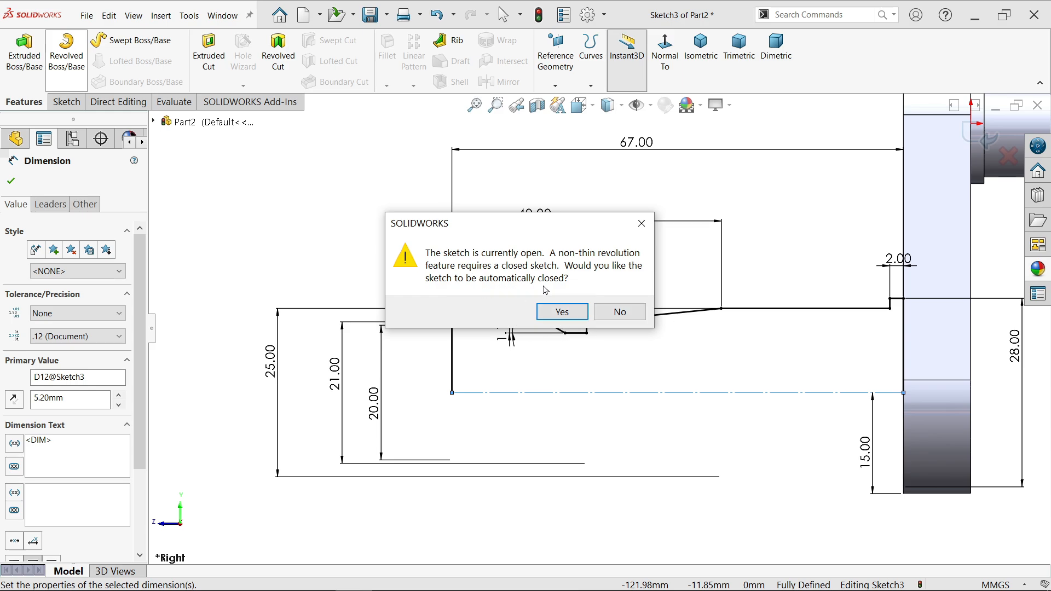
left_click(556, 318)
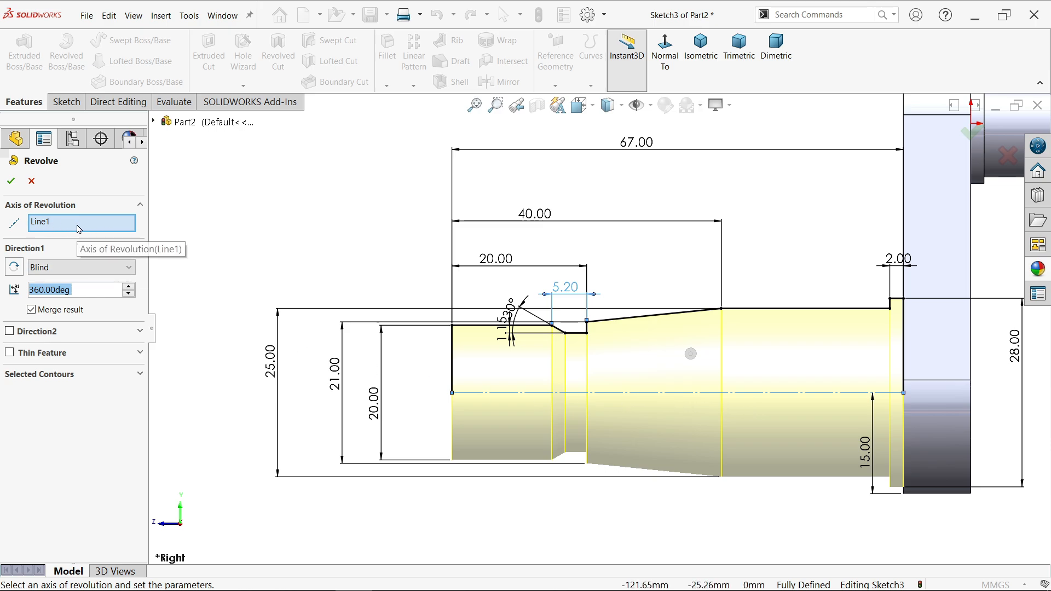
left_click(55, 271)
left_click(55, 273)
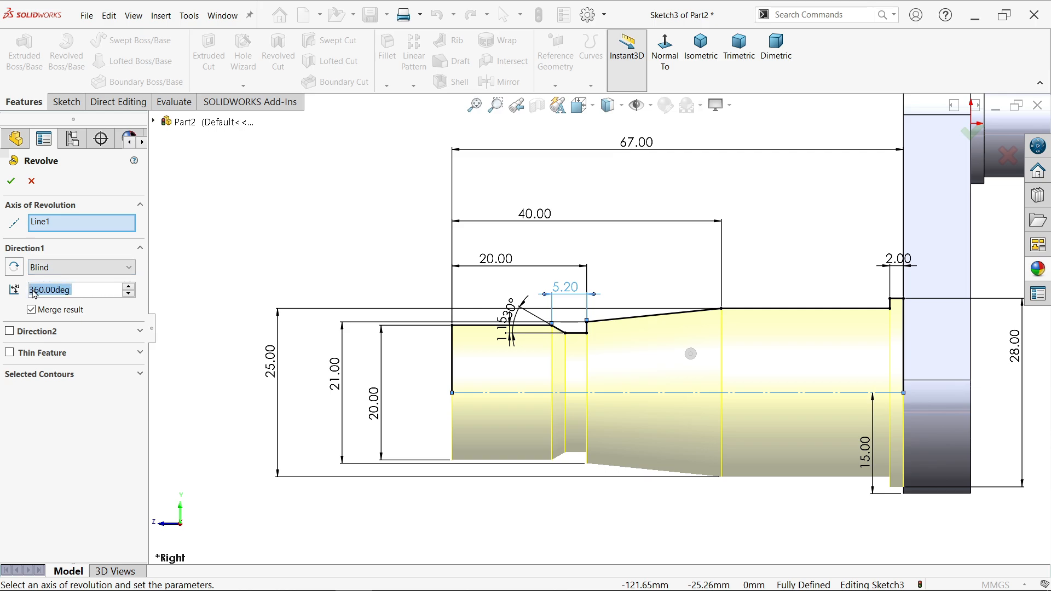
middle_click_drag(341, 376, 485, 350)
scroll(637, 454, "down", 3)
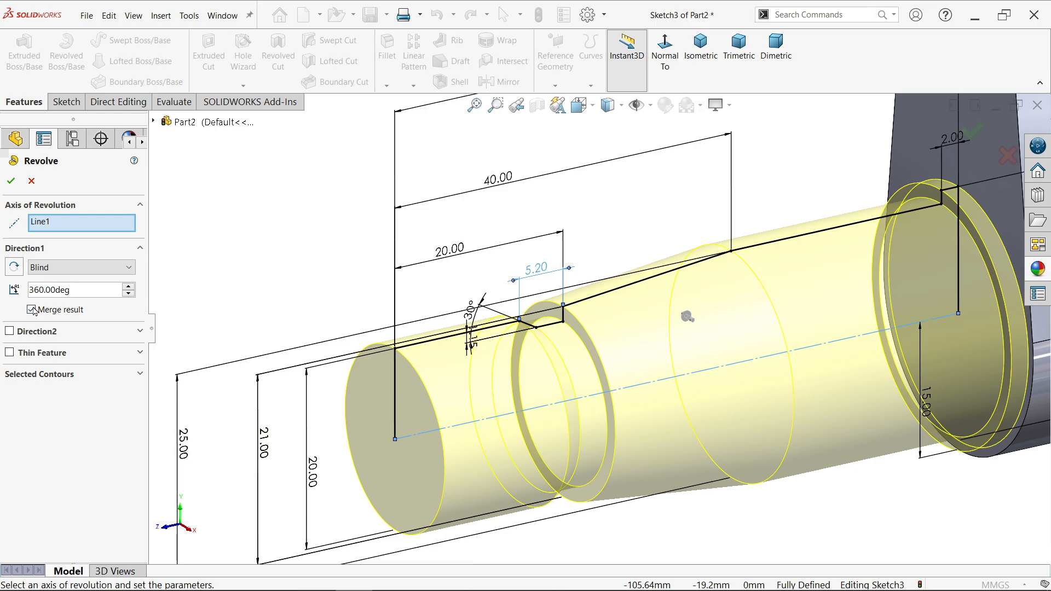
left_click(12, 181)
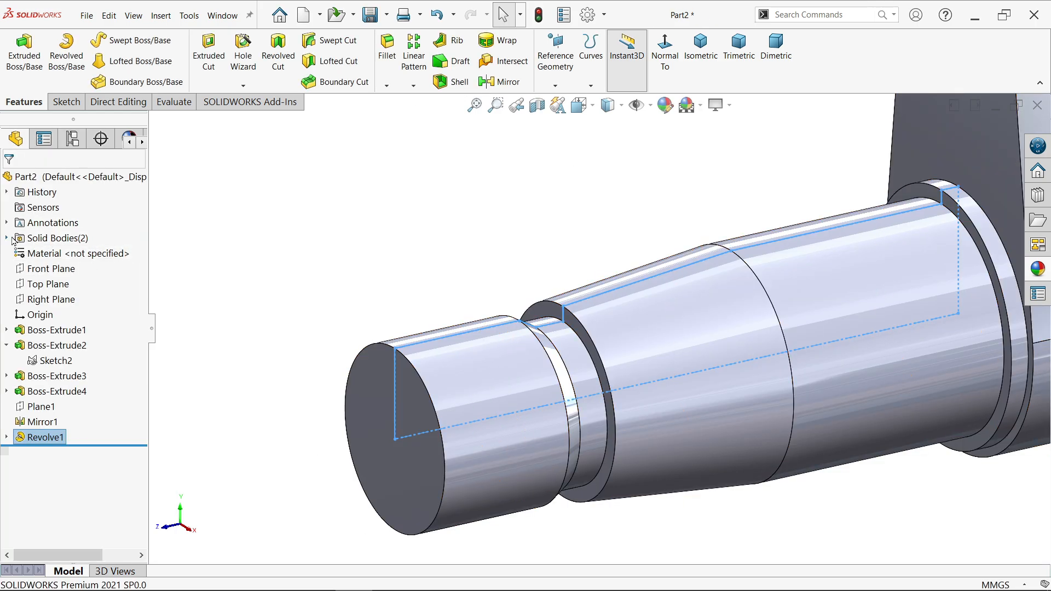
Step: Check the part's separate solid bodies and review the keyed shaft end's dimensions in the exercise 185 drawing in the image viewer
left_click(6, 238)
left_click(55, 253)
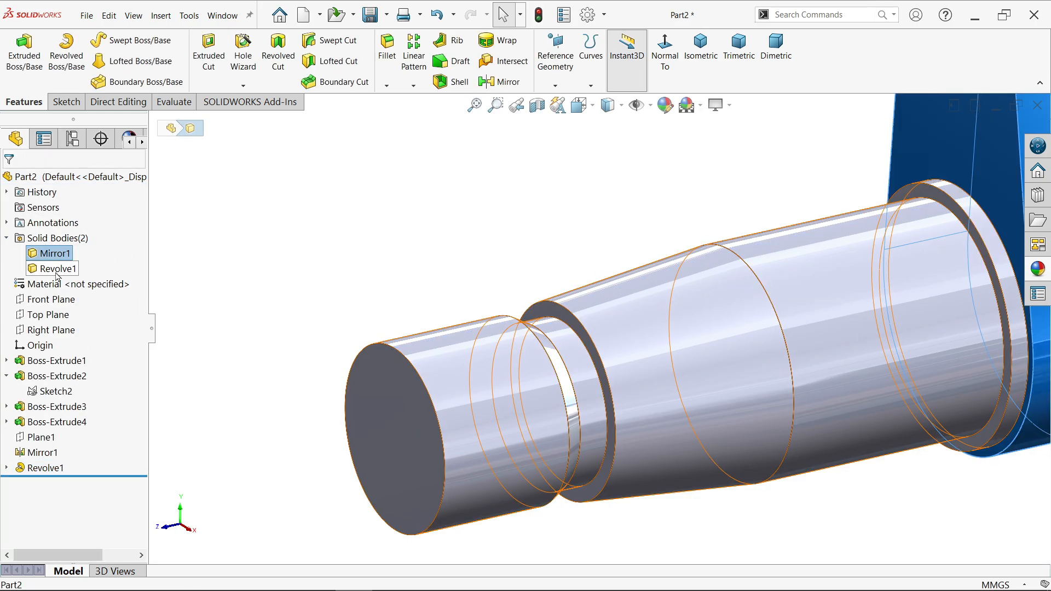
left_click(57, 269)
left_click(298, 214)
scroll(534, 283, "up", 5)
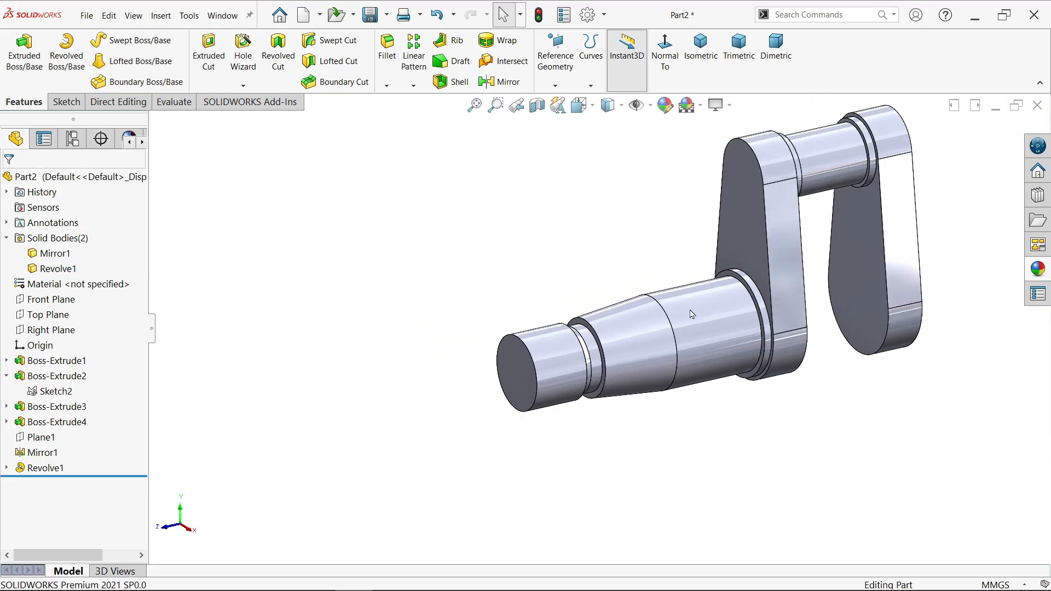
key("alt+Tab")
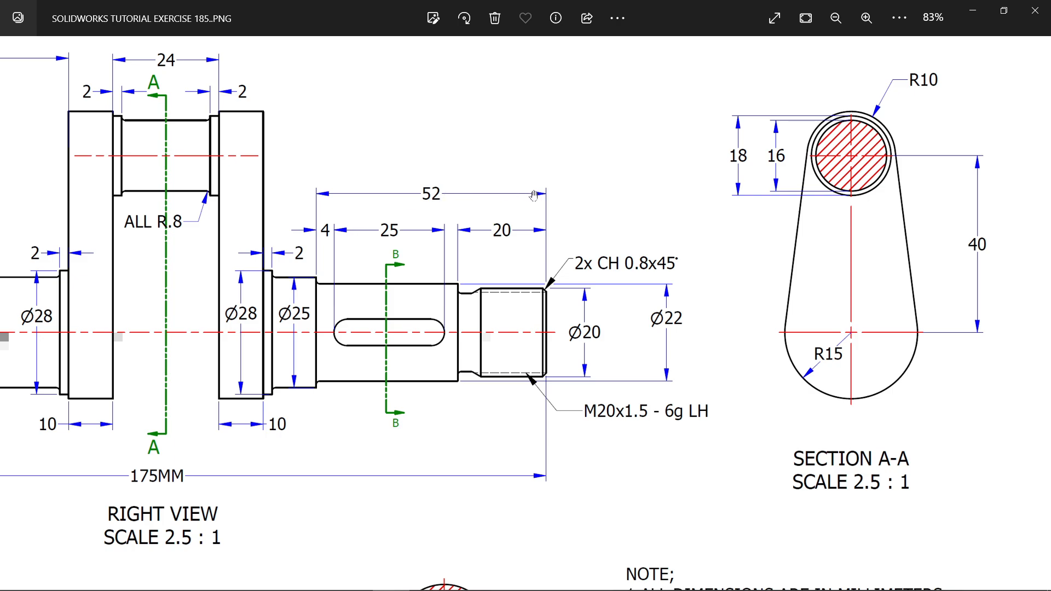
mouse_move(511, 319)
left_mouse_down()
mouse_move(626, 312)
mouse_move(819, 339)
left_mouse_up()
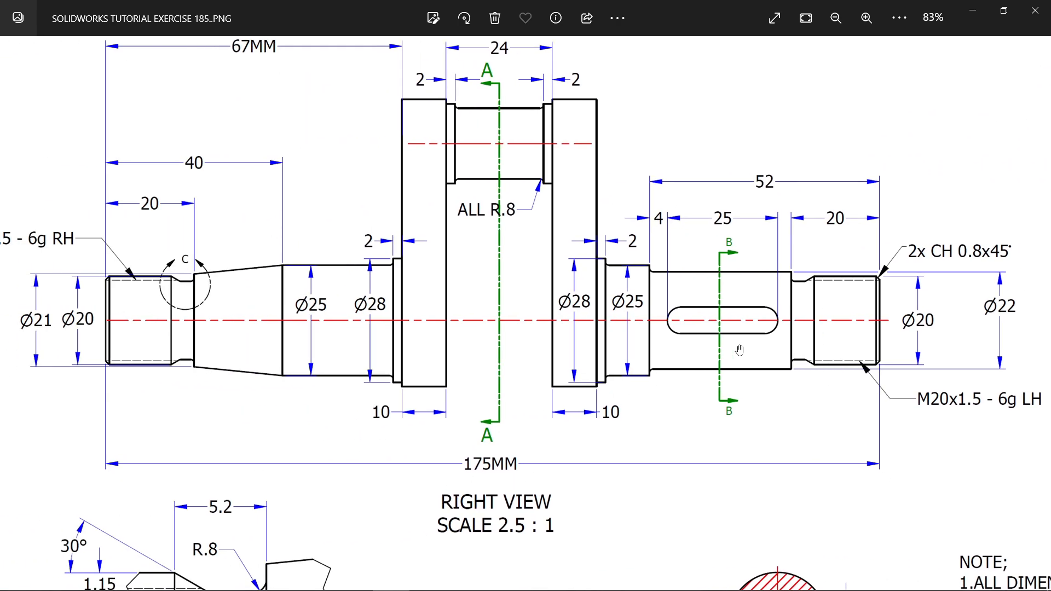
left_click_drag(740, 349, 661, 347)
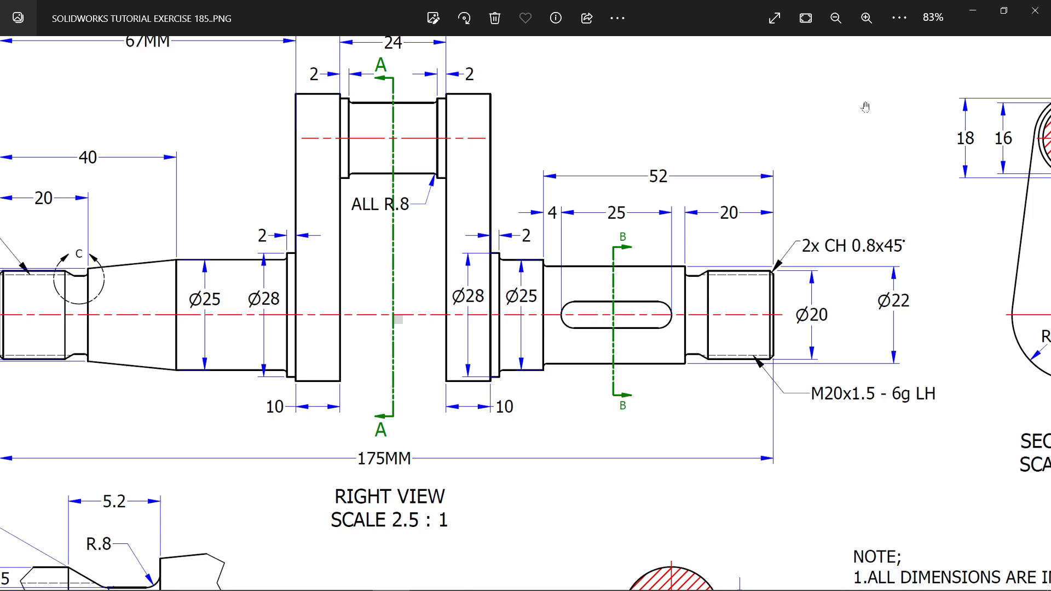
left_click(973, 11)
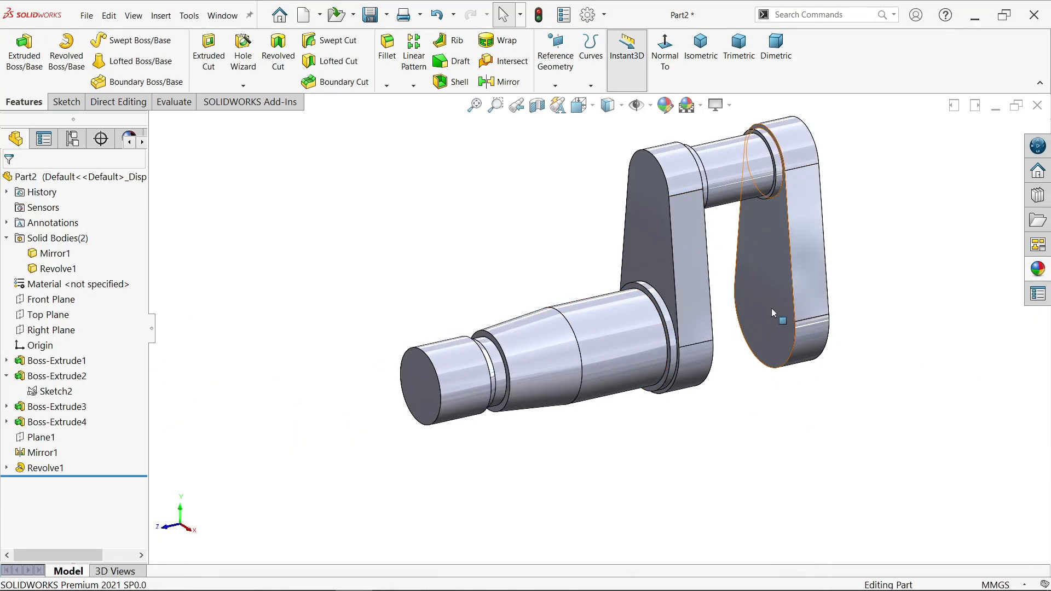
Step: Start a sketch on the Right Plane and draw a horizontal line about 67 mm long outward from the free web's outer face
left_click(74, 330)
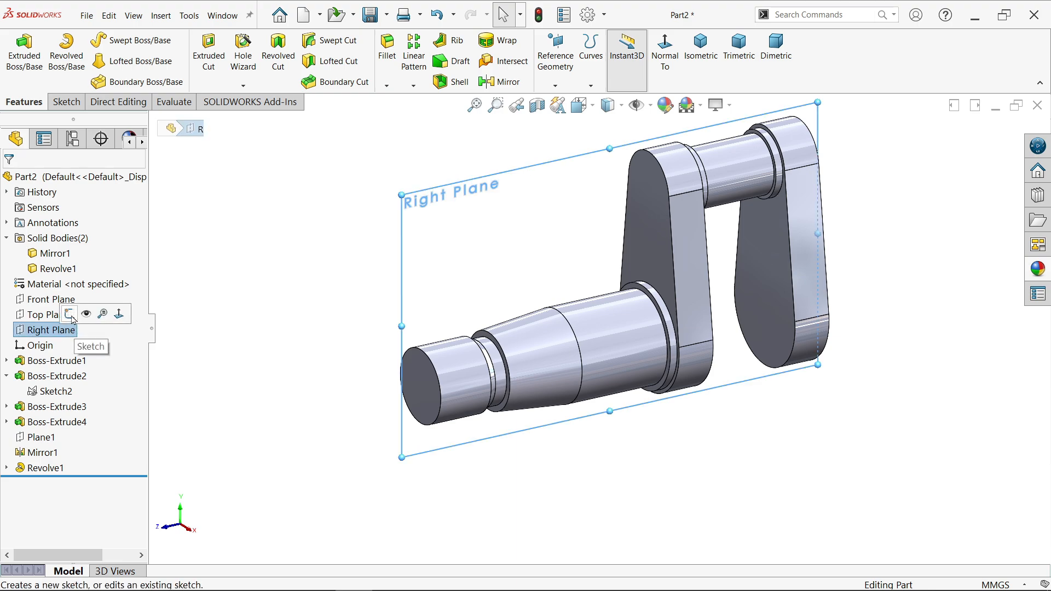
left_click(70, 314)
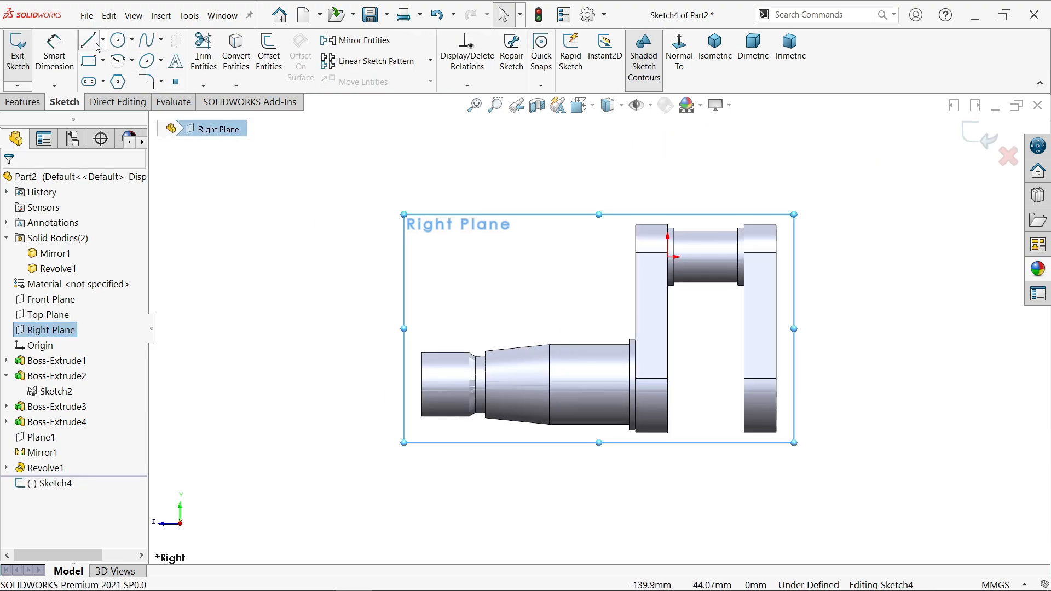
scroll(872, 413, "down", 3)
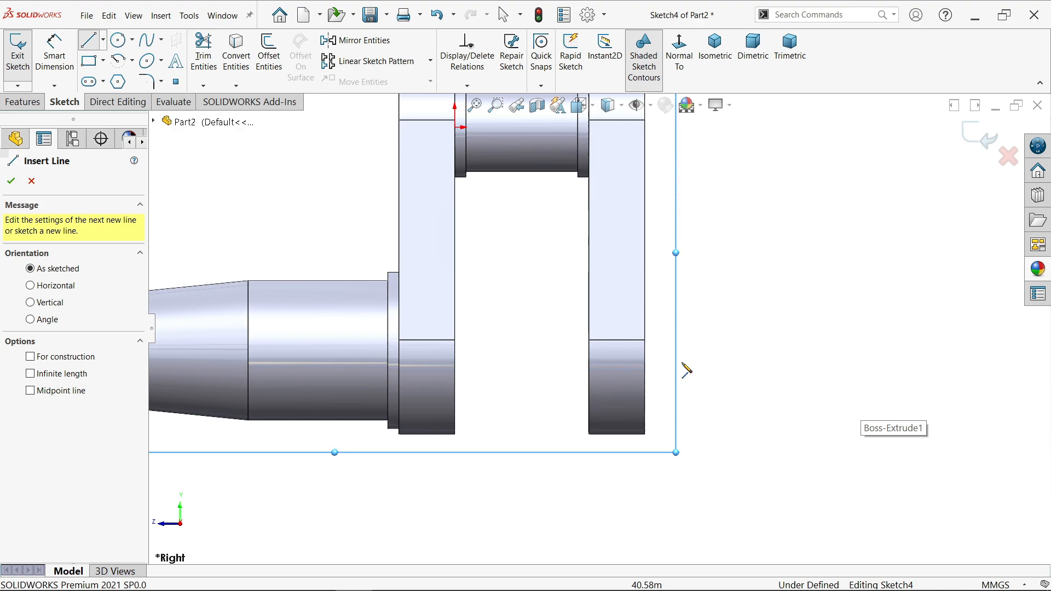
left_click(646, 351)
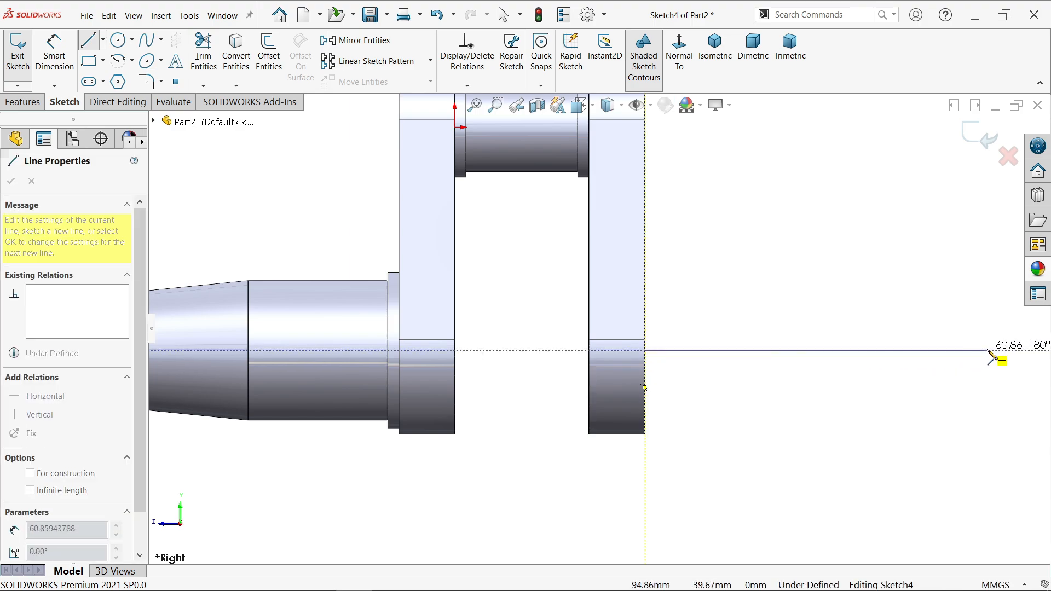
scroll(980, 364, "up", 2)
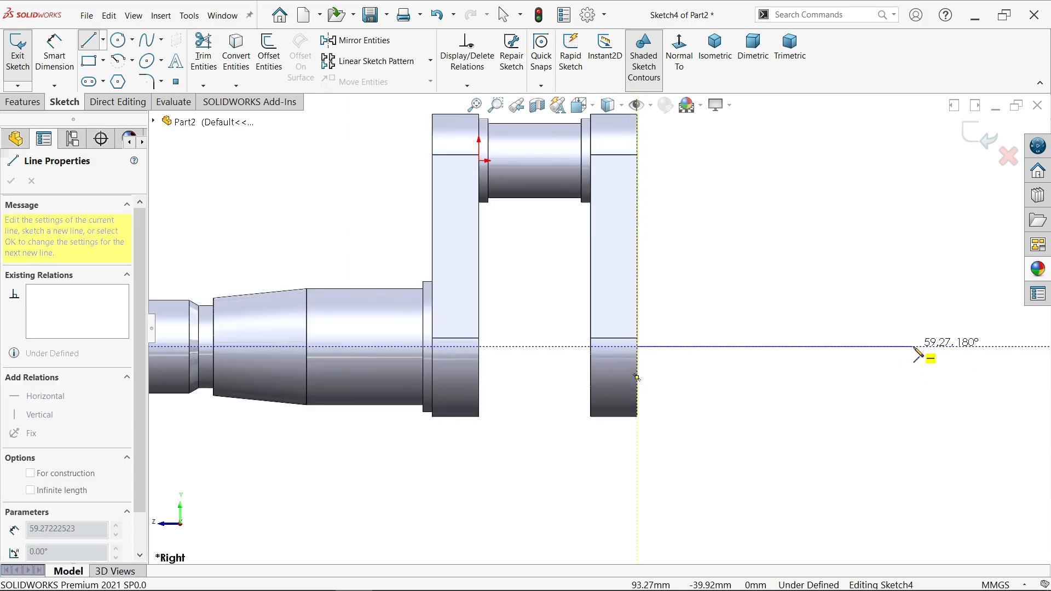
left_click(948, 347)
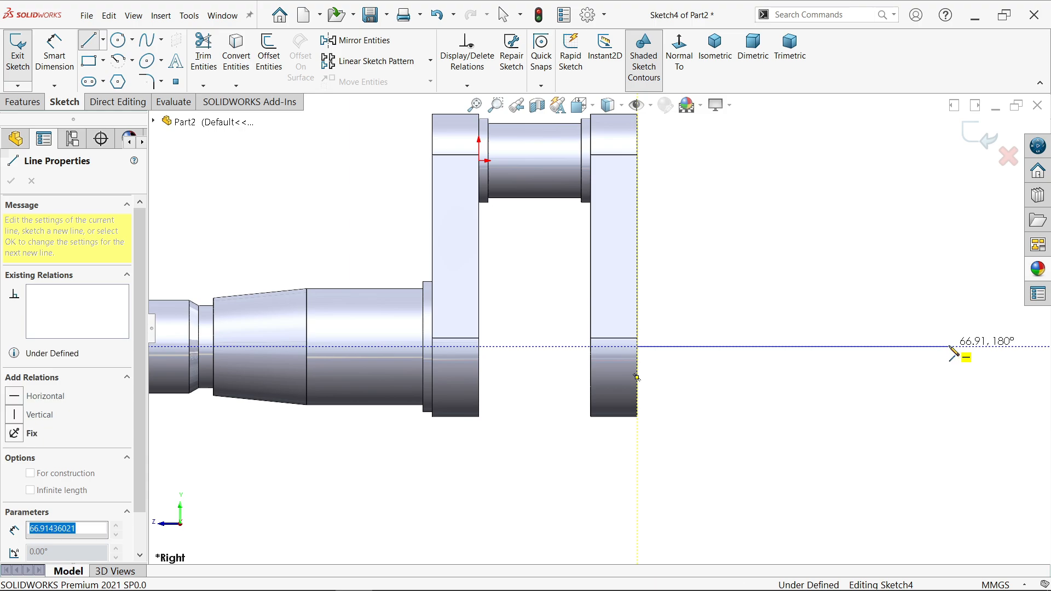
Step: Continue the profile with an end face about 7.8 mm high, the threaded section's outline, a sloped undercut side, its flat floor and a vertical shoulder
left_click(949, 310)
left_click(886, 311)
scroll(920, 324, "down", 3)
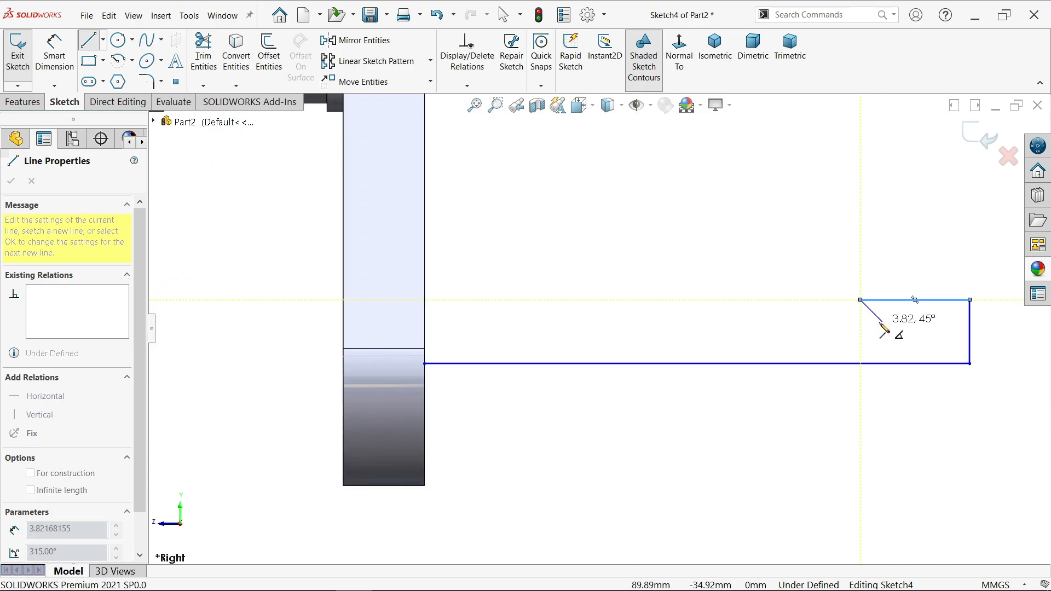
left_click(849, 318)
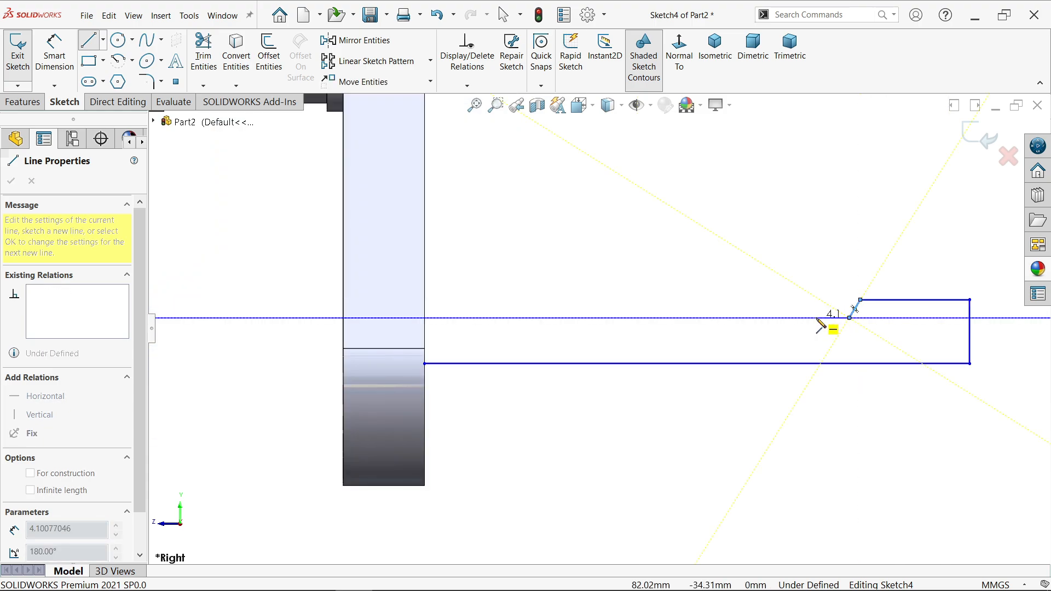
left_click(816, 288)
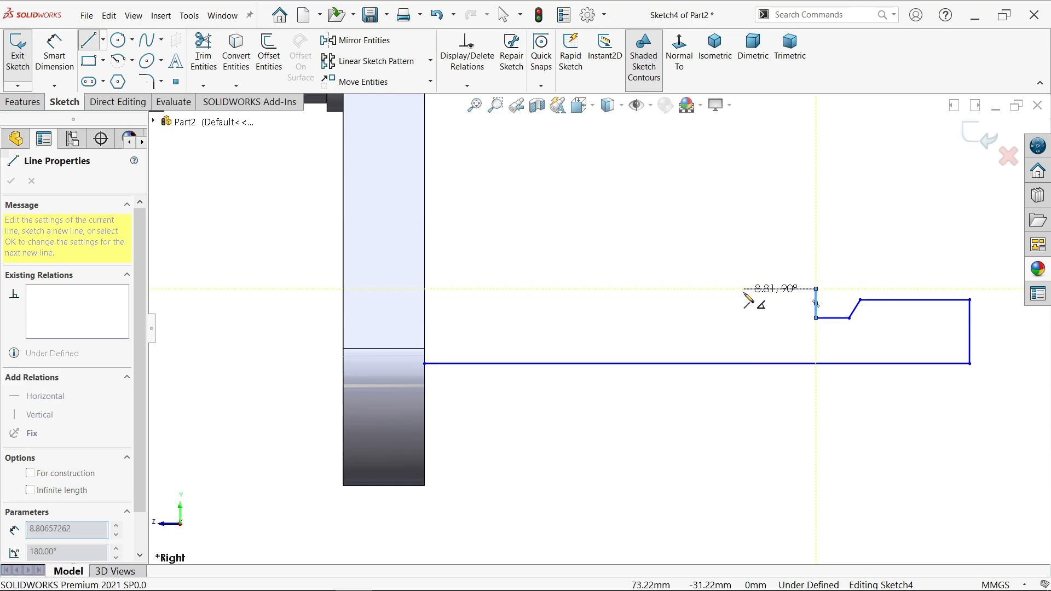
Step: Complete the profile with stepped sections about 32, 11 and 4.5 mm long back to the web, and close it along the web face
left_click(555, 288)
left_click(554, 243)
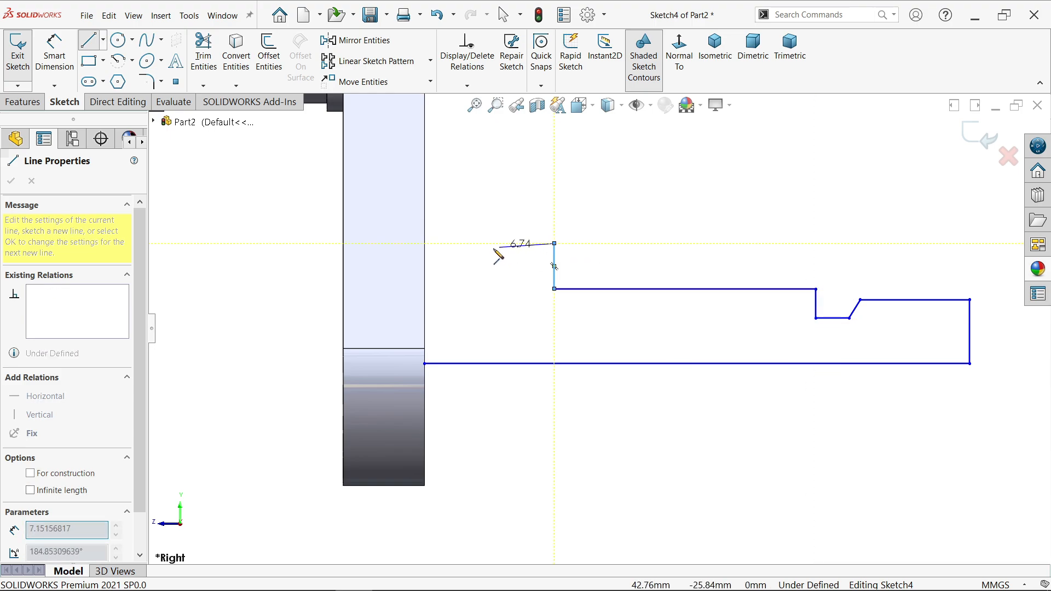
left_click(462, 243)
left_click(461, 218)
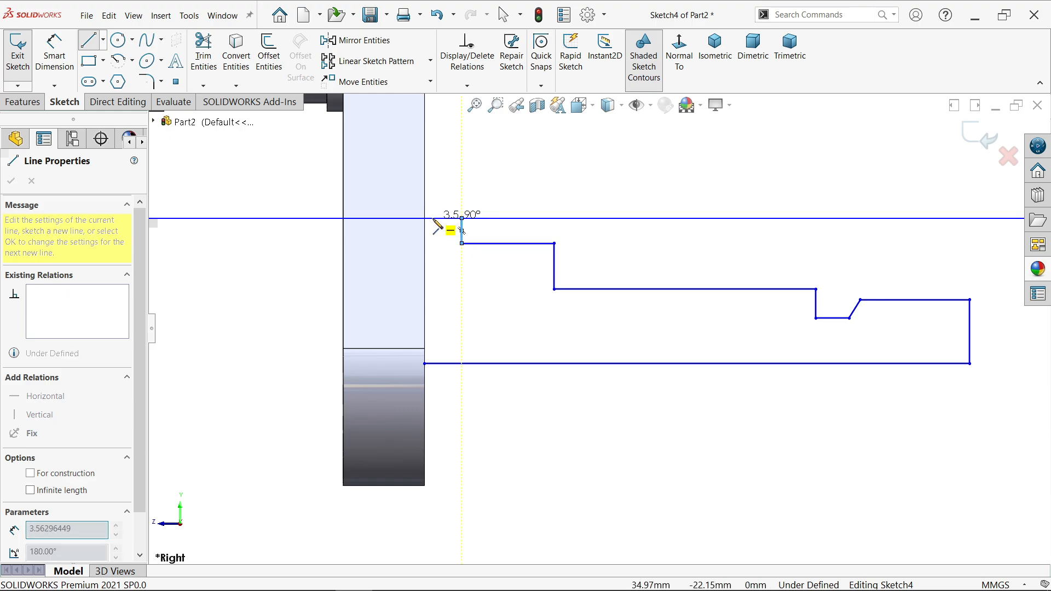
left_click(424, 218)
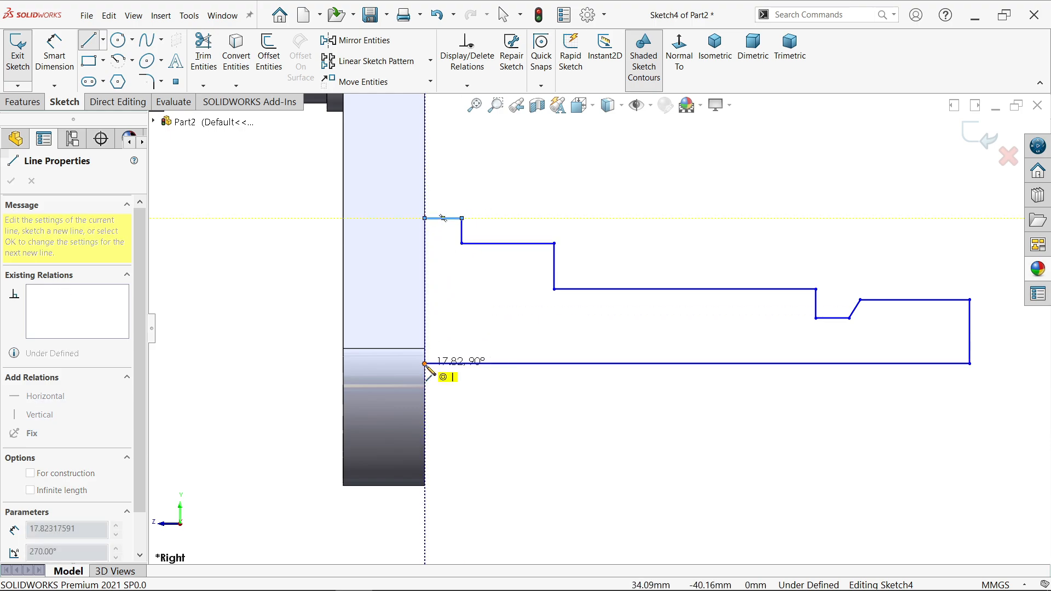
left_click(425, 364)
right_click(645, 218)
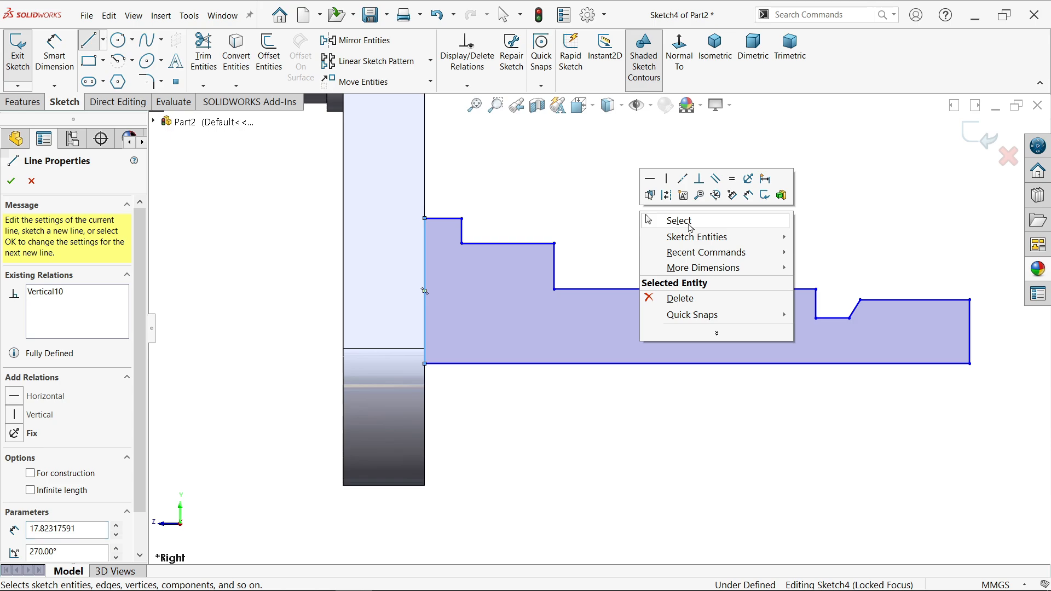
left_click(691, 228)
Step: Convert the profile's long horizontal base line into a construction centreline
left_click(693, 364)
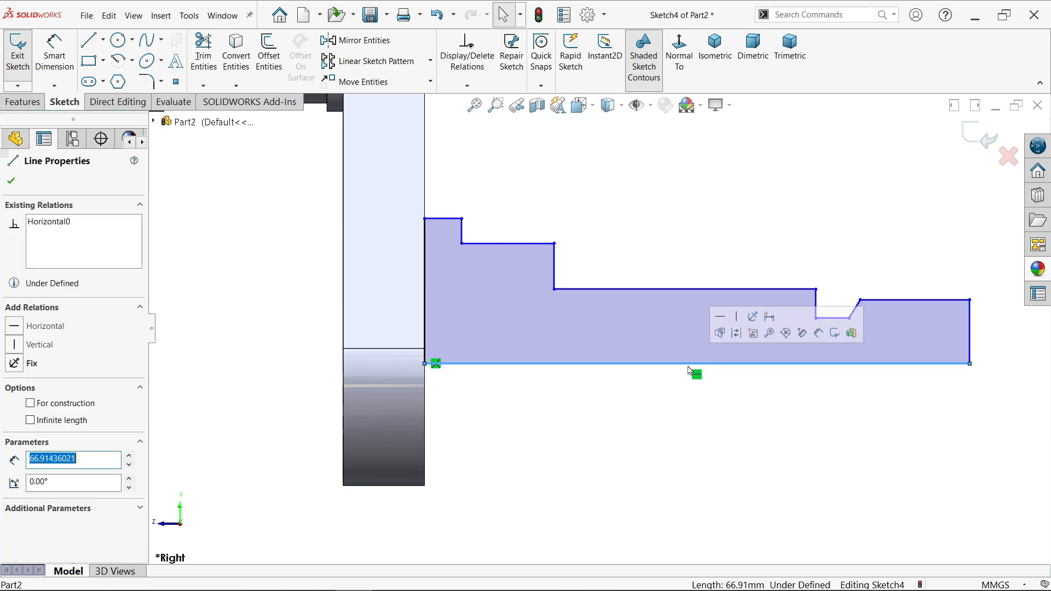
left_click(753, 333)
scroll(706, 349, "up", 3)
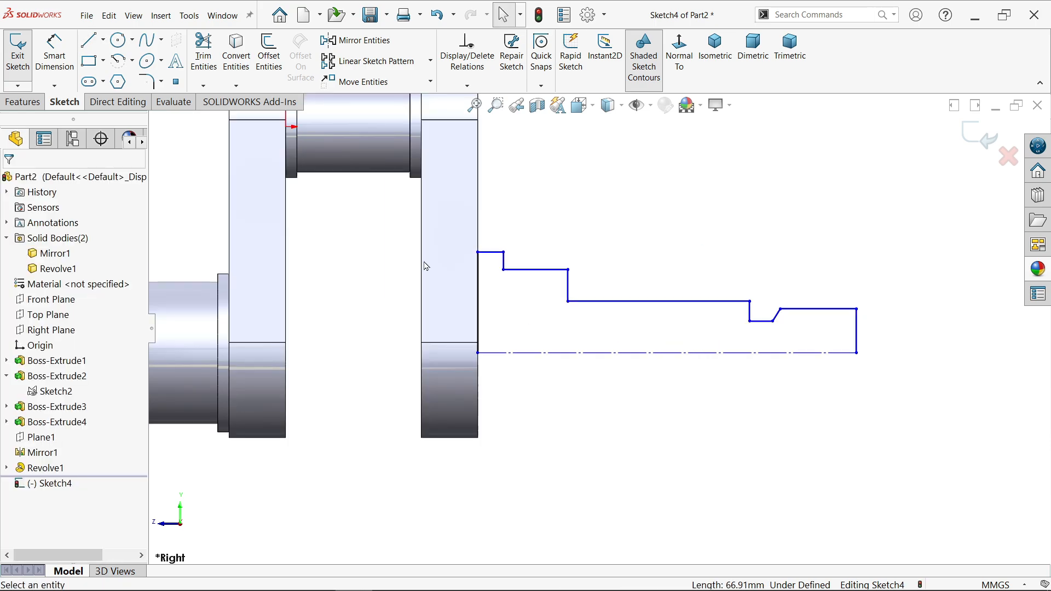
Step: Dimension the threaded end section's diameter across the centreline as 20 mm
left_click(54, 65)
scroll(777, 328, "down", 2)
left_click(837, 305)
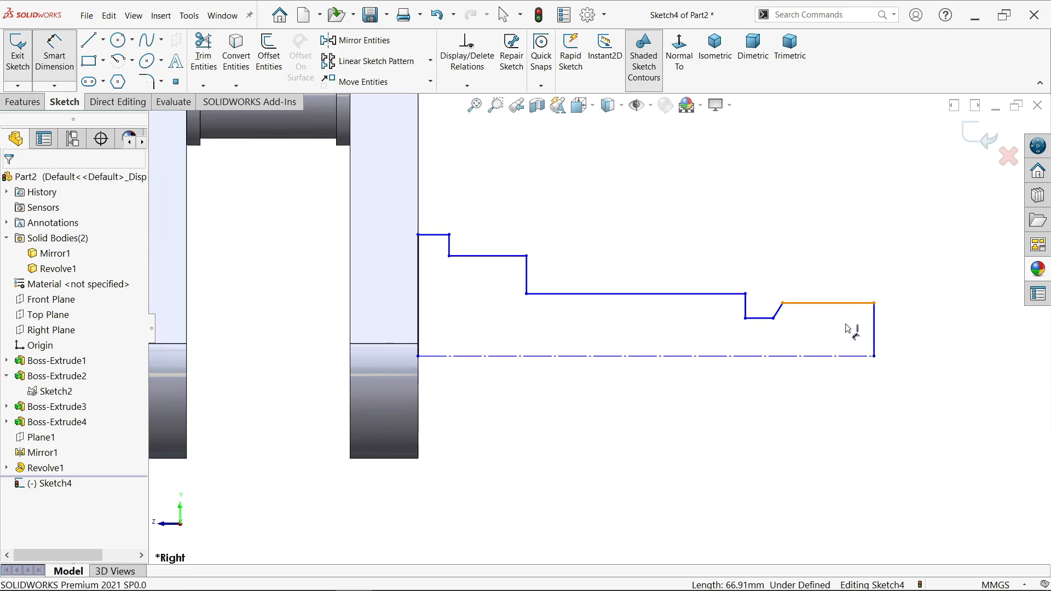
left_click(849, 357)
left_click(913, 365)
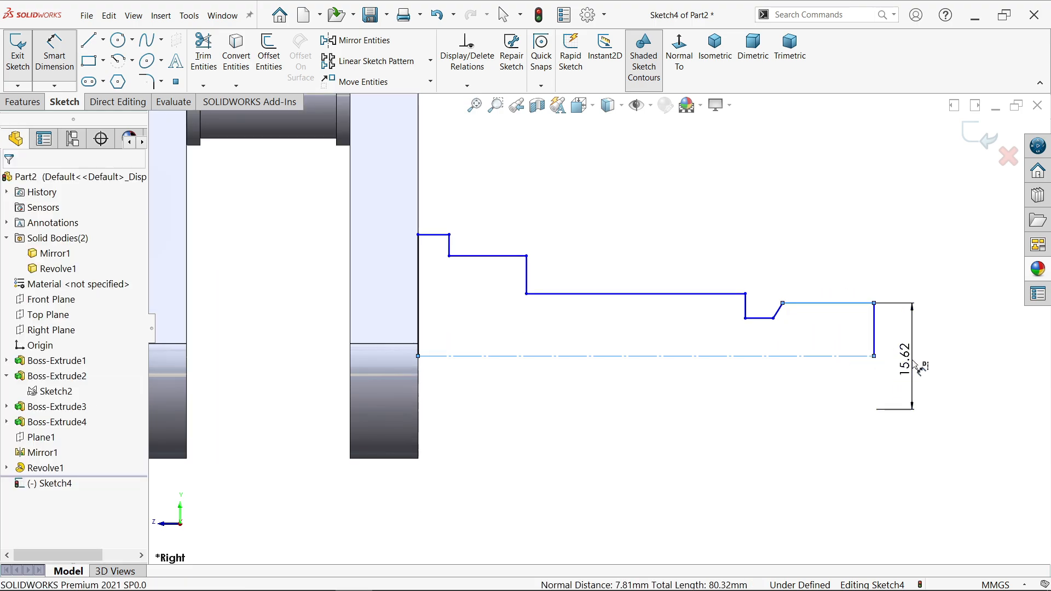
type("20")
key("Return")
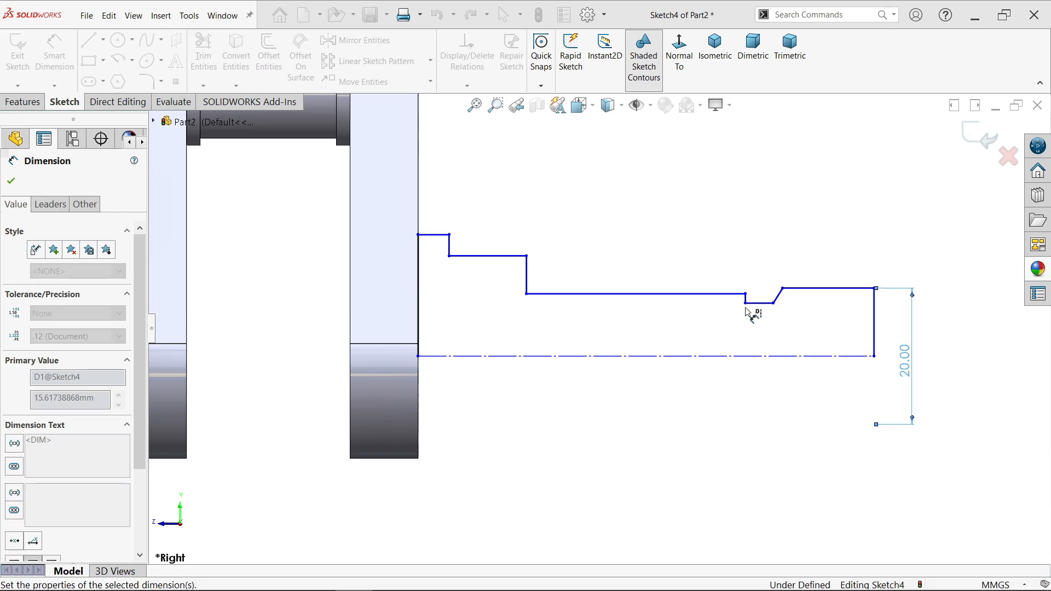
Step: Dimension the long middle section's diameter as 22 mm and the adjacent larger section's diameter as 25 mm
left_click(734, 295)
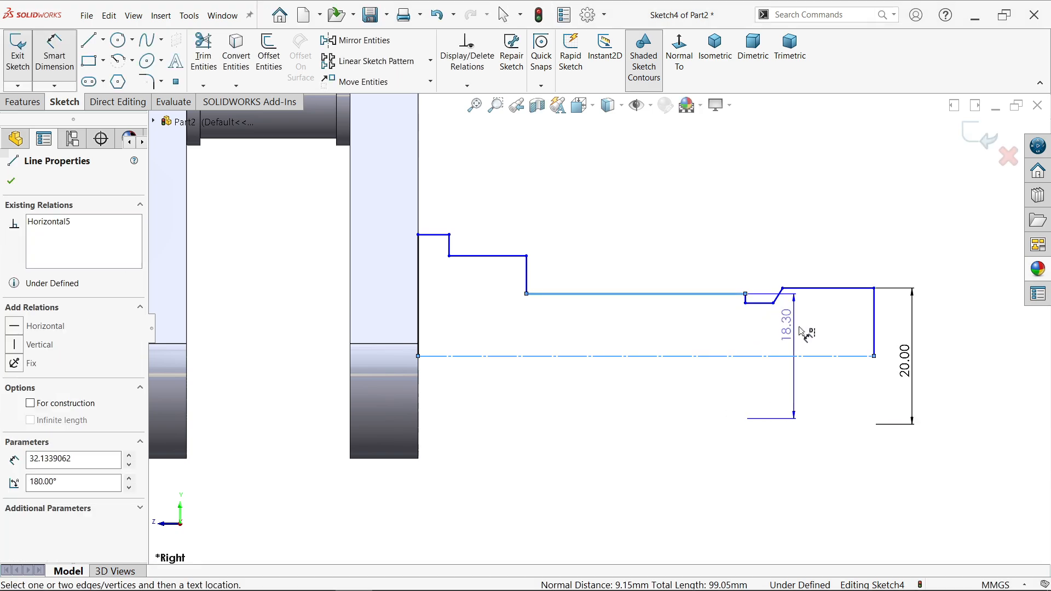
left_click(952, 339)
type("22")
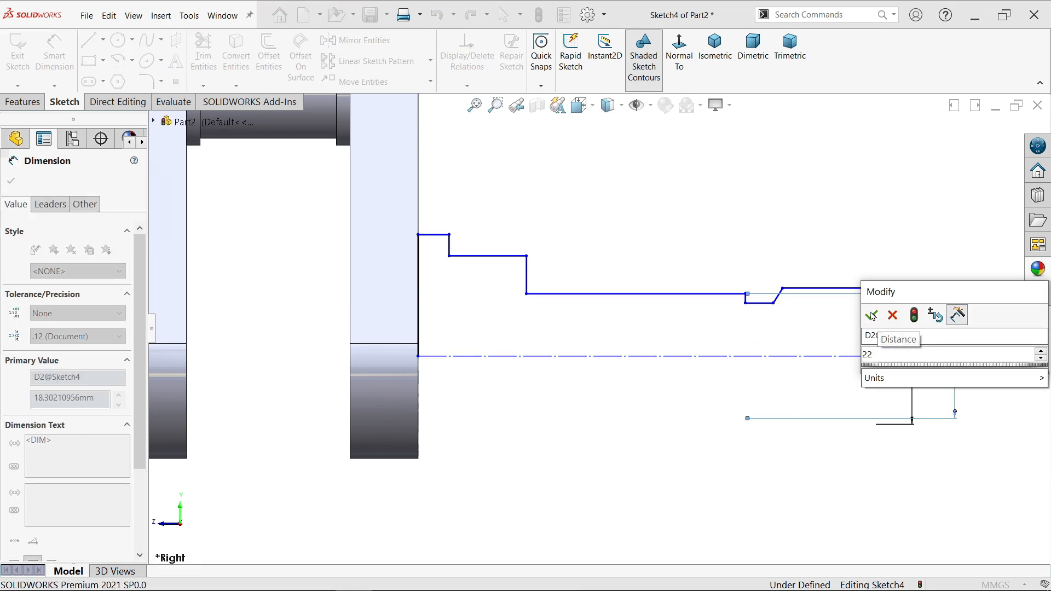
key("Return")
left_click(504, 261)
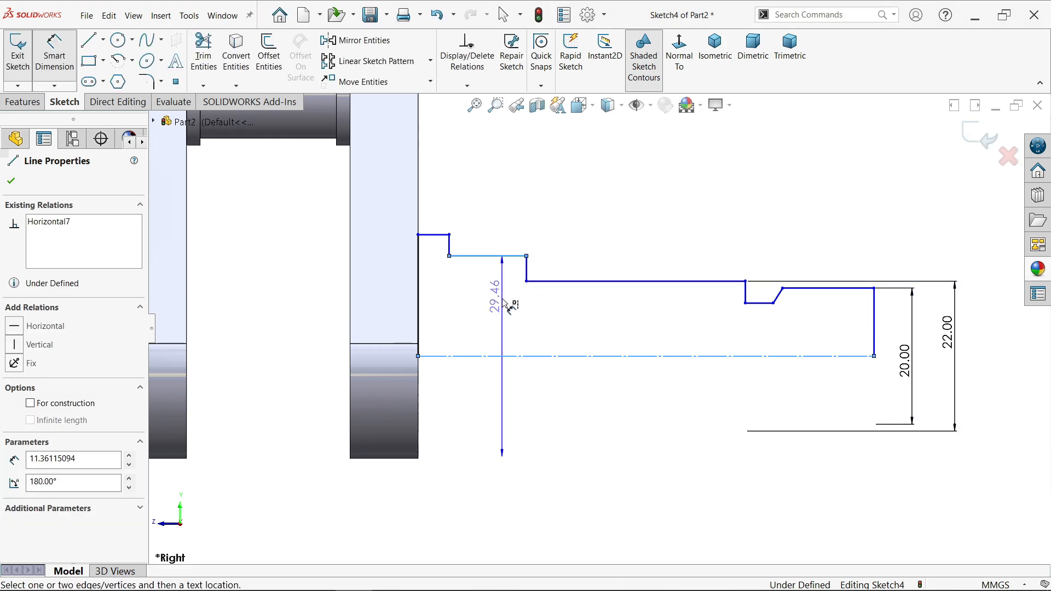
left_click(502, 301)
type("25")
key("Return")
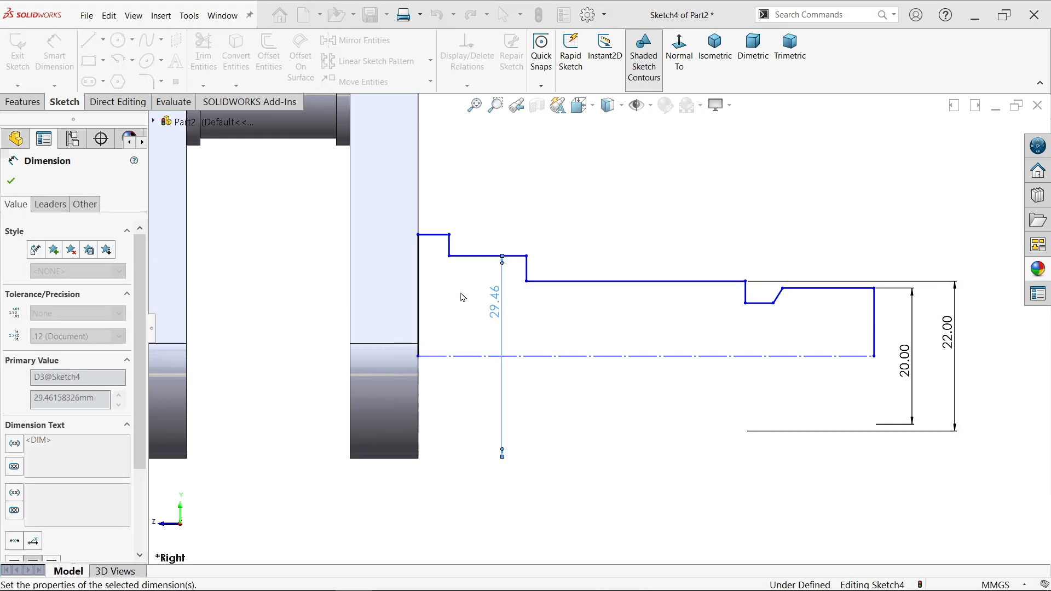
Step: Dimension the diameter of the collar against the web as 28 mm
left_click(438, 235)
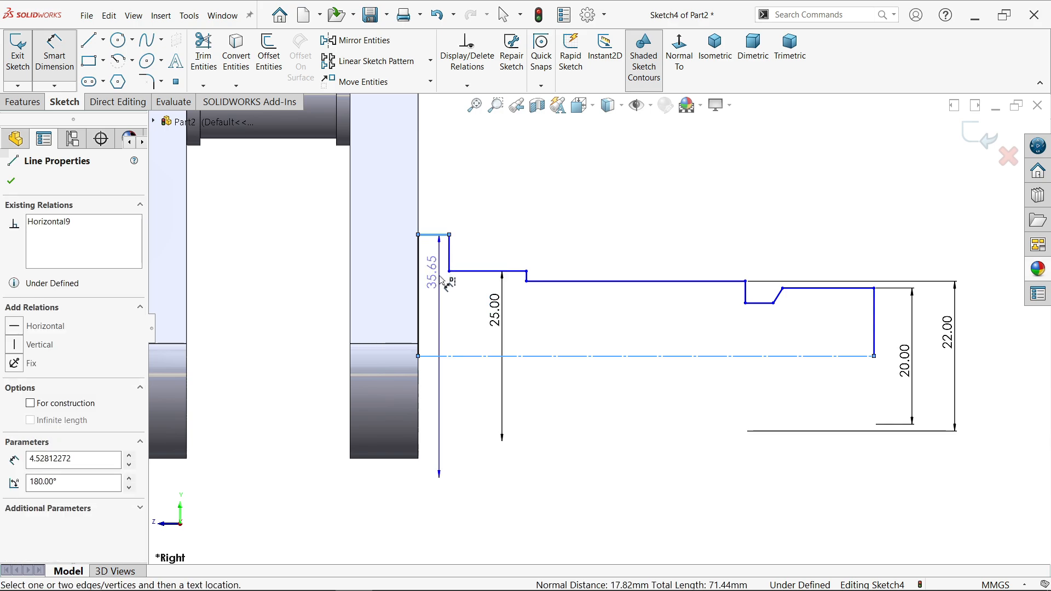
left_click(437, 279)
type("28")
key("Return")
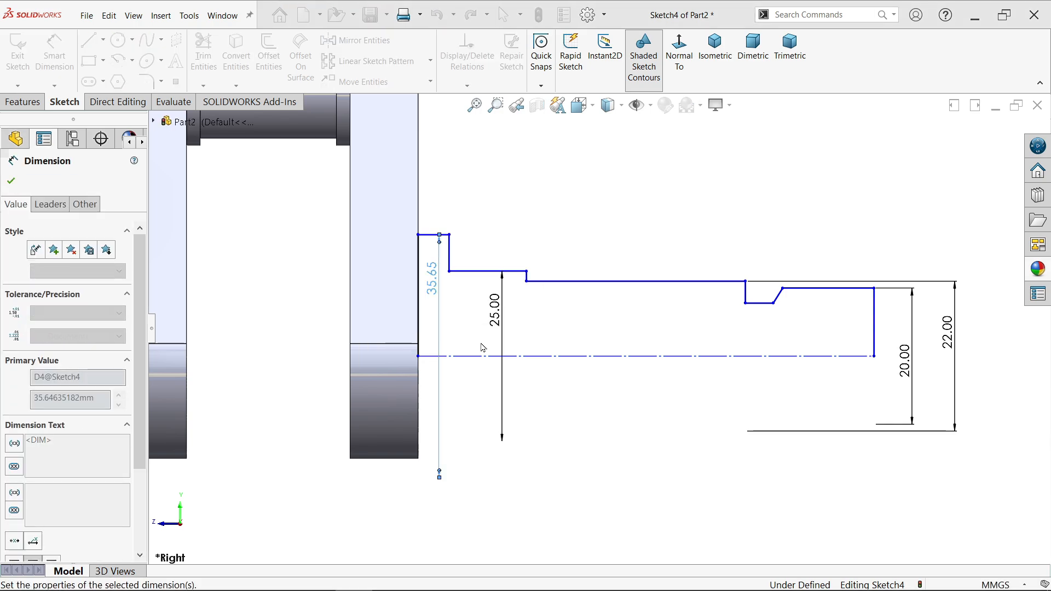
left_click(433, 261)
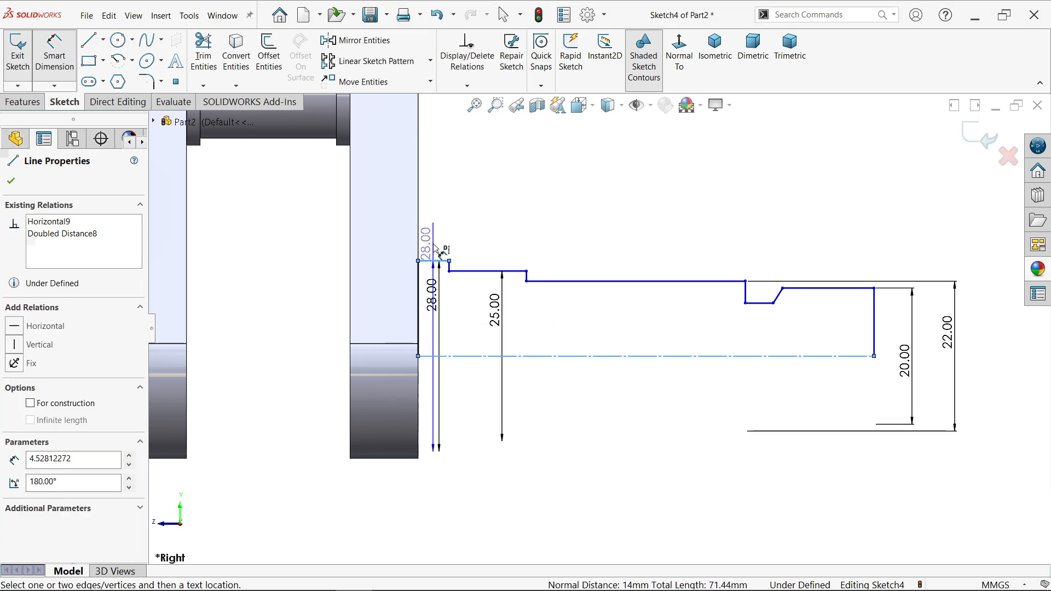
Step: Dimension the short top line of the shaft profile's collar, next to the crank web, to 2 mm
left_click(437, 230)
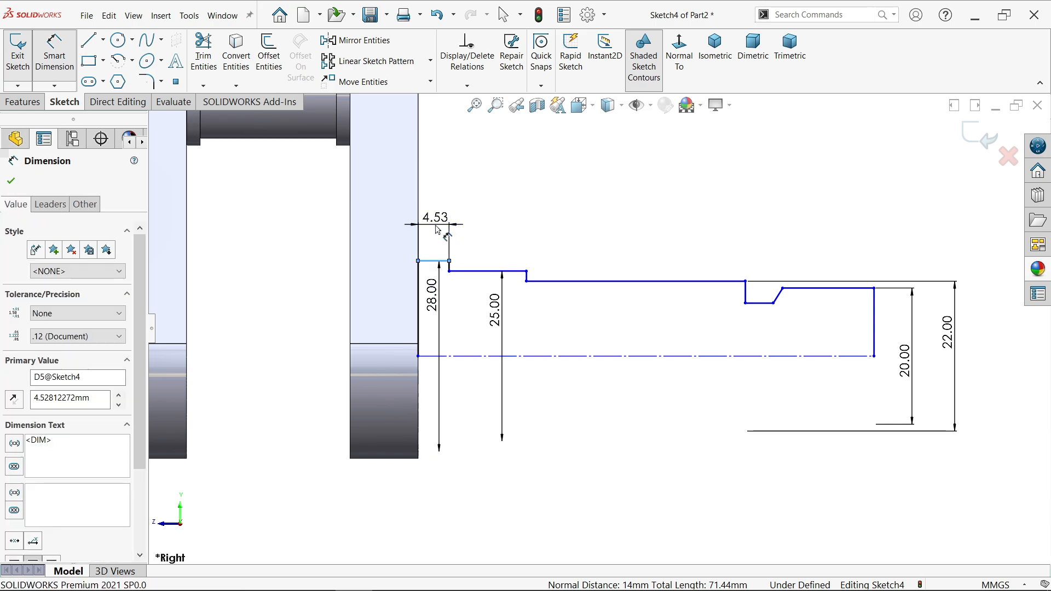
type("2")
key("Return")
Step: Dimension the distance from the existing shaft's outer end face to the new profile's end line as 175 mm
scroll(605, 268, "up", 2)
scroll(629, 291, "up", 4)
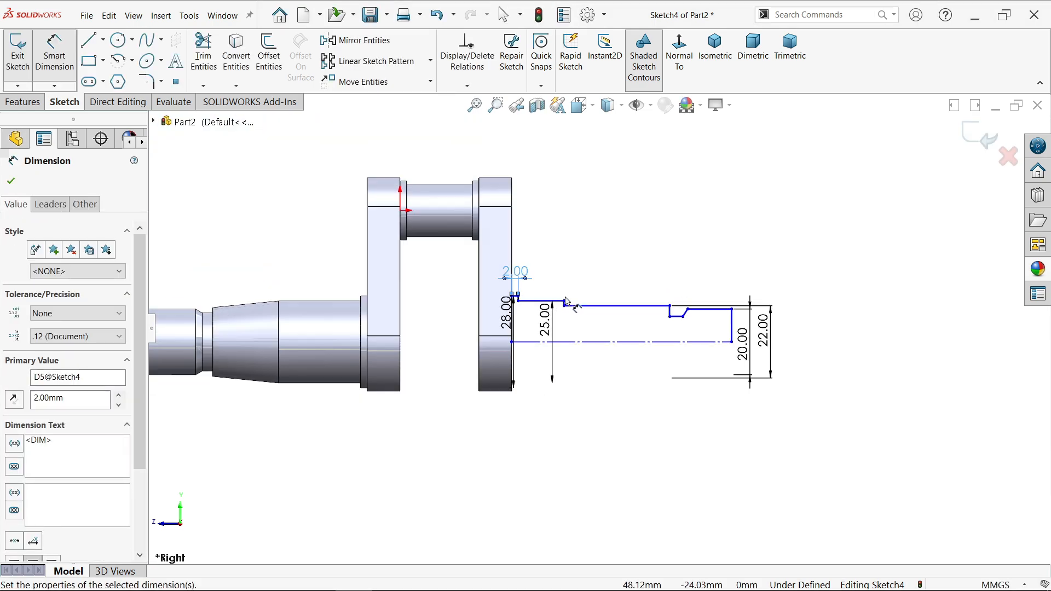
scroll(378, 304, "down", 2)
left_click(846, 346)
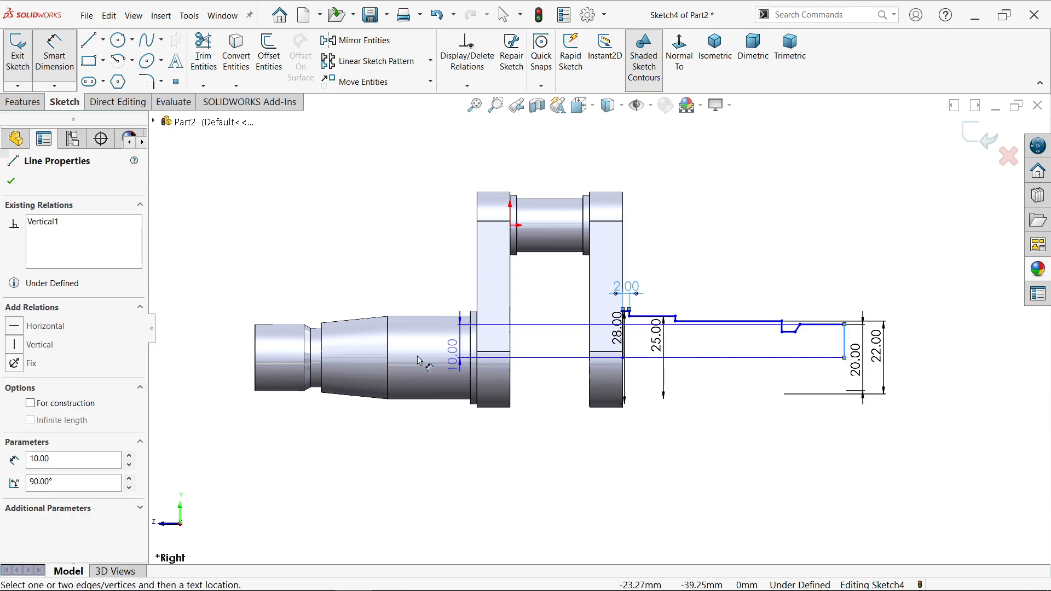
left_click(257, 355)
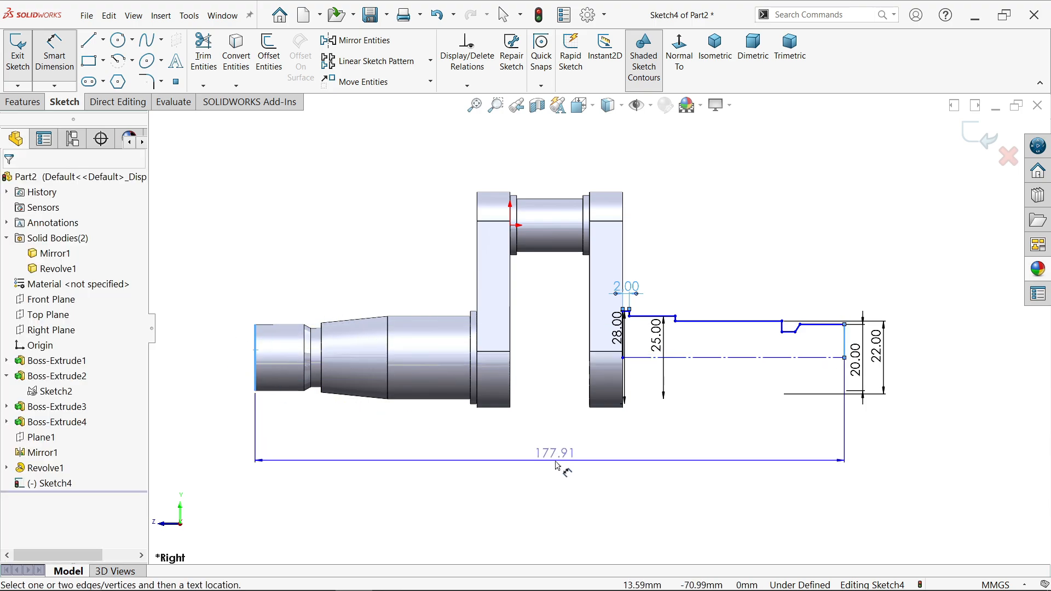
left_click(562, 464)
type("175")
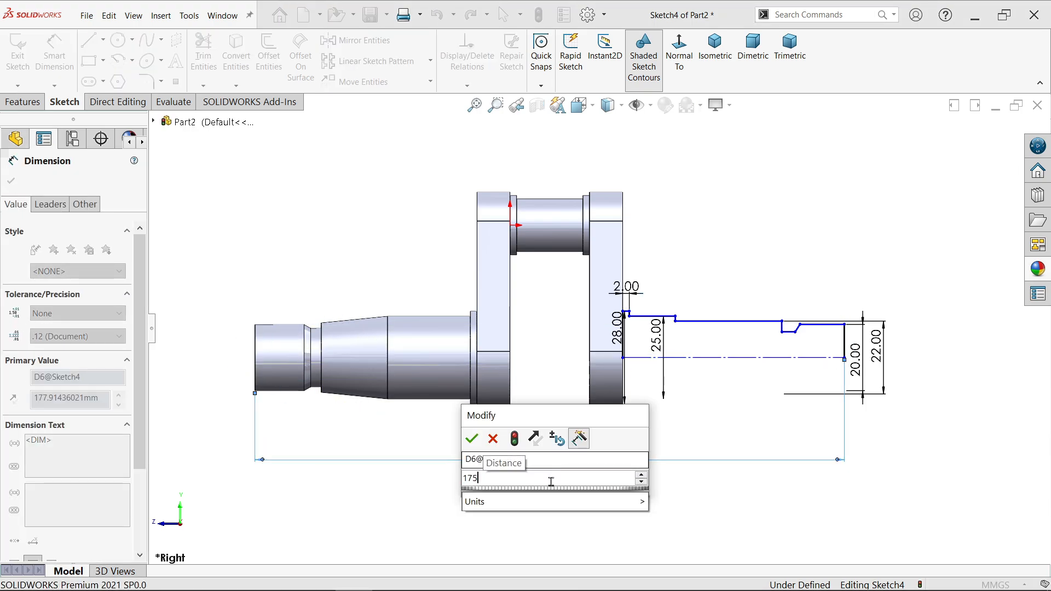
key("Return")
Step: Dimension the distance from the profile's end line to the vertical wall of the groove as 20 mm
scroll(761, 301, "down", 4)
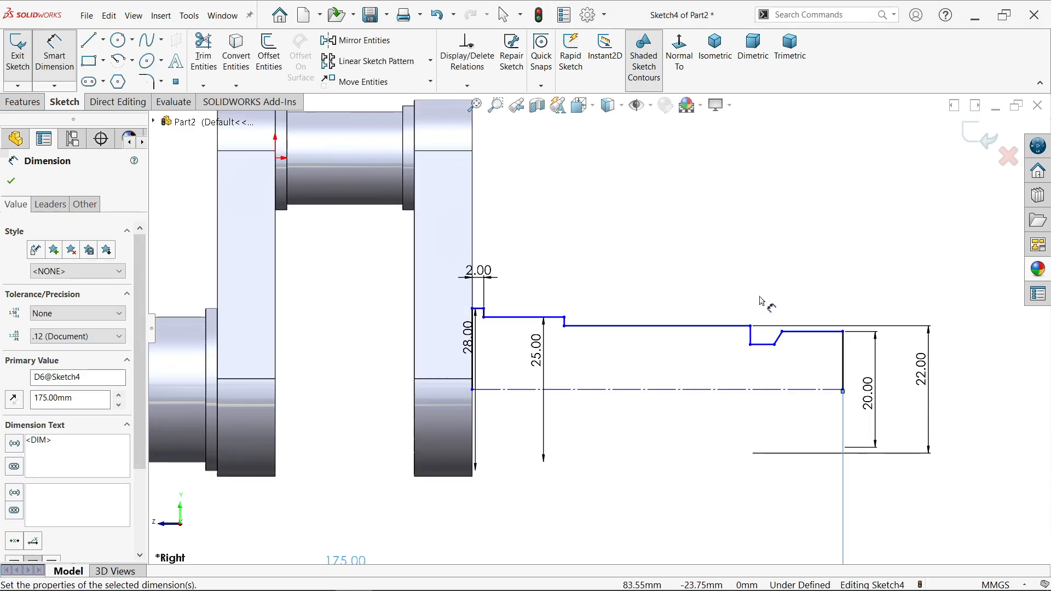
scroll(781, 322, "down", 2)
left_click(863, 372)
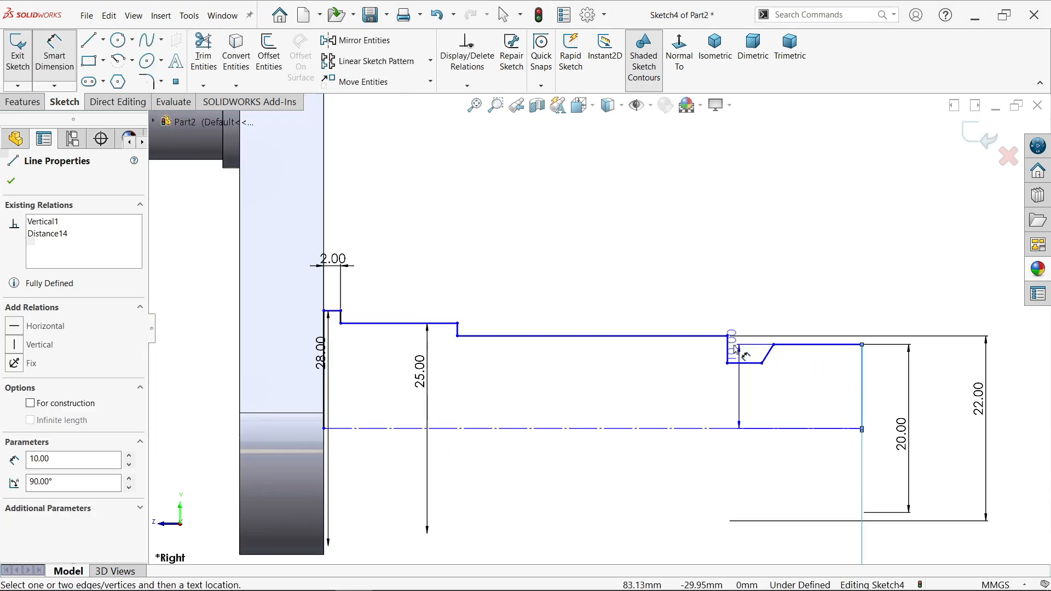
left_click(727, 350)
left_click(795, 287)
type("20")
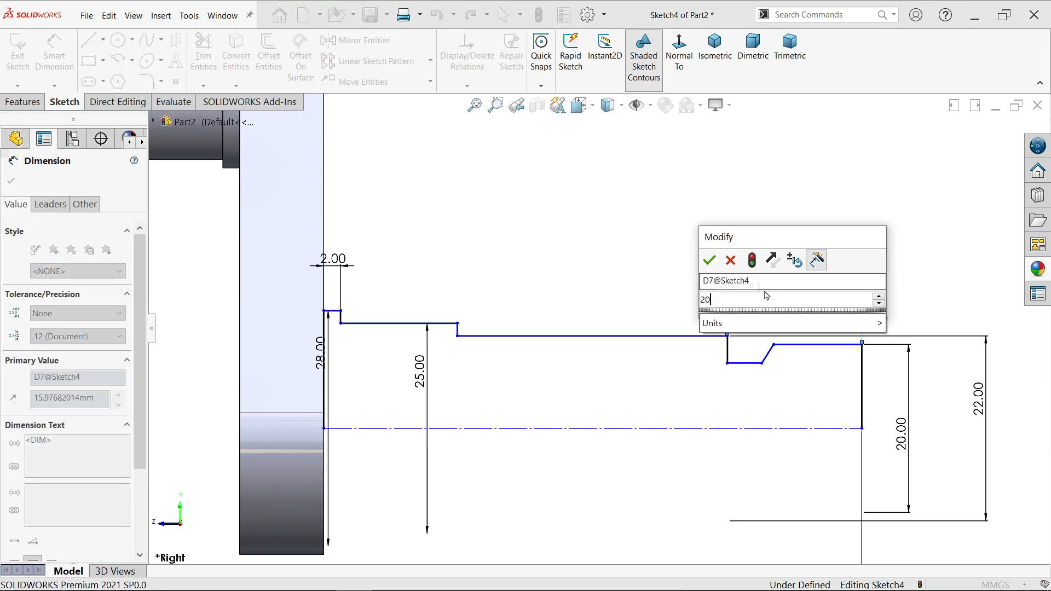
key("Return")
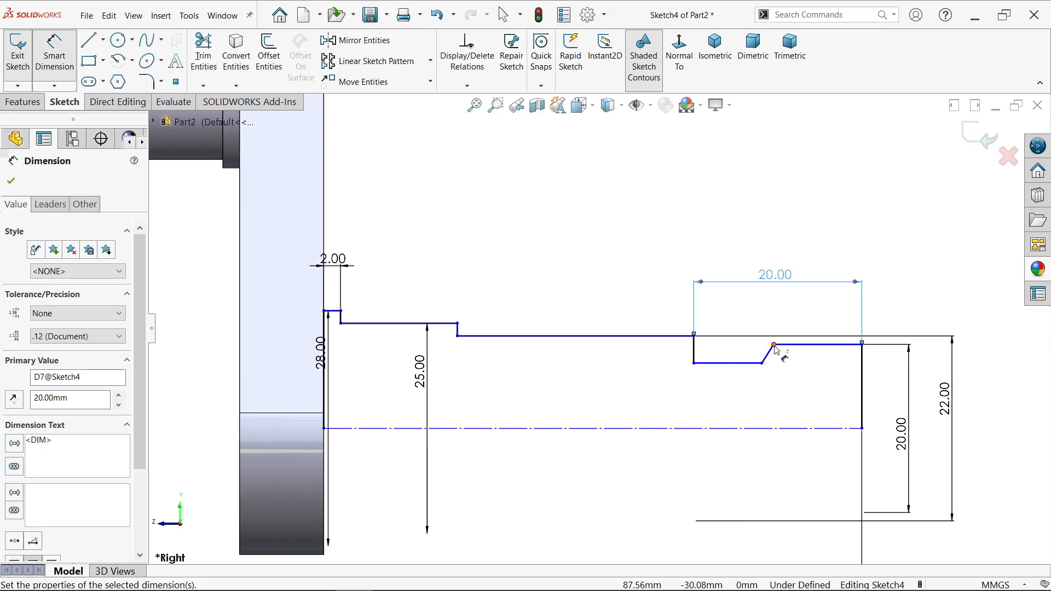
Step: Set the groove width from its vertical wall to the upper end of the sloped line to 5.20 mm
left_click(773, 346)
left_click(694, 350)
left_click(728, 318)
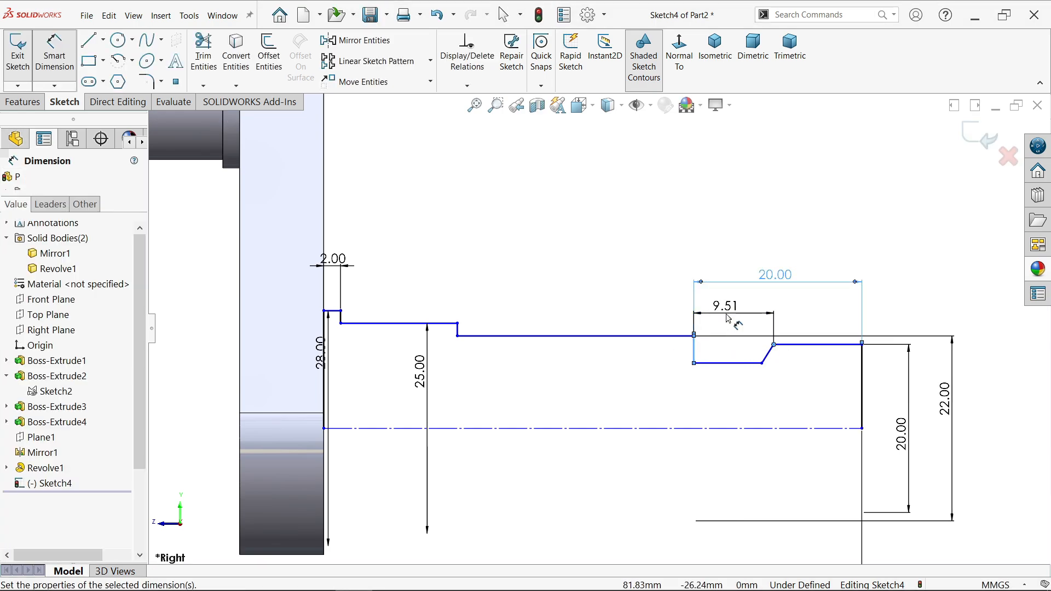
key("Return")
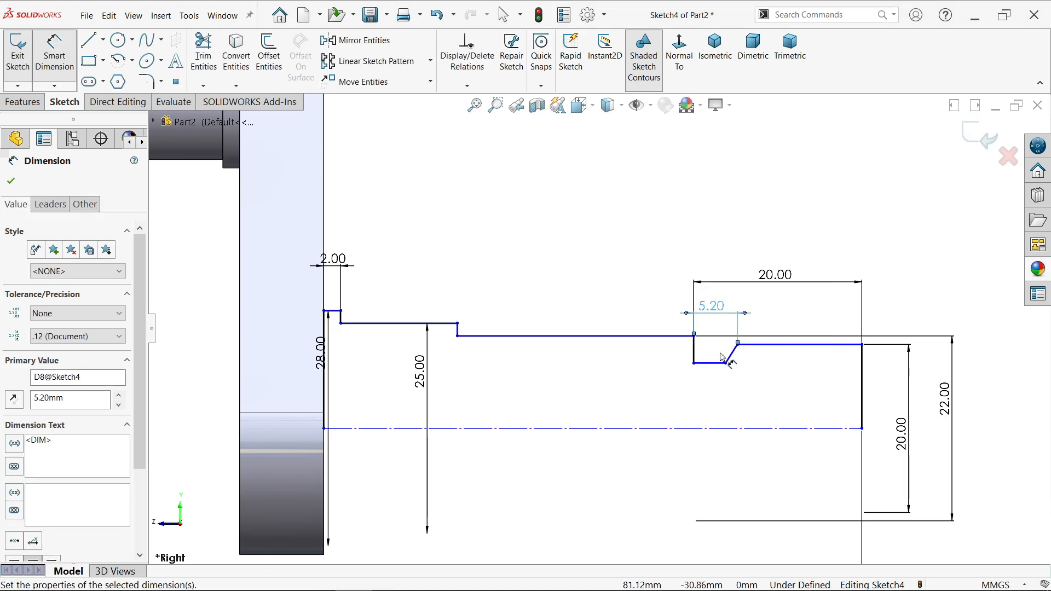
Step: Dimension the groove's sloped line at 30° to the groove floor and with a vertical height of 1.15 mm
scroll(715, 357, "down", 3)
left_click(700, 353)
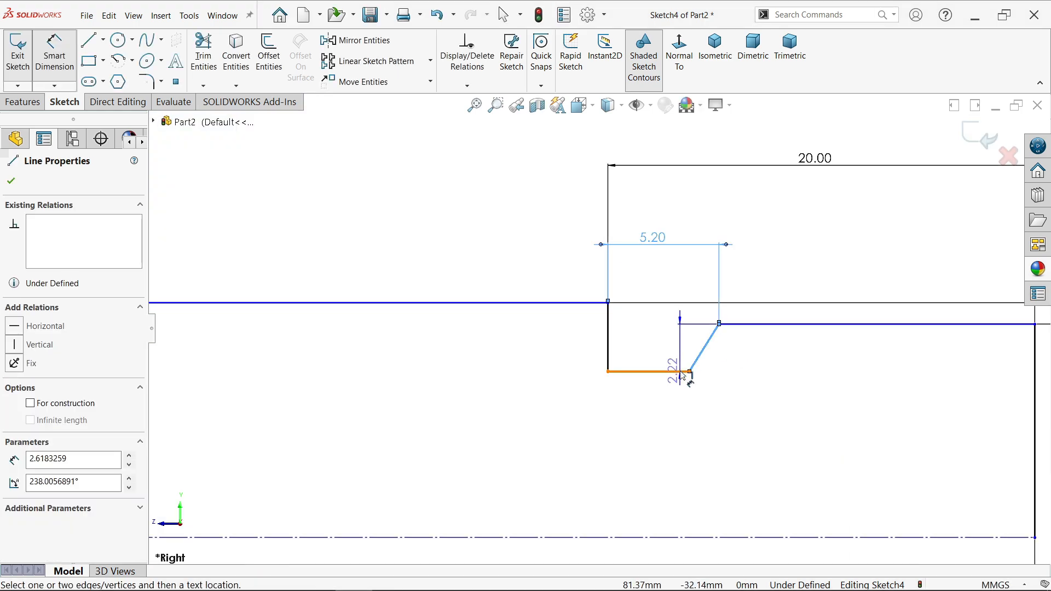
left_click(682, 371)
left_click(739, 353)
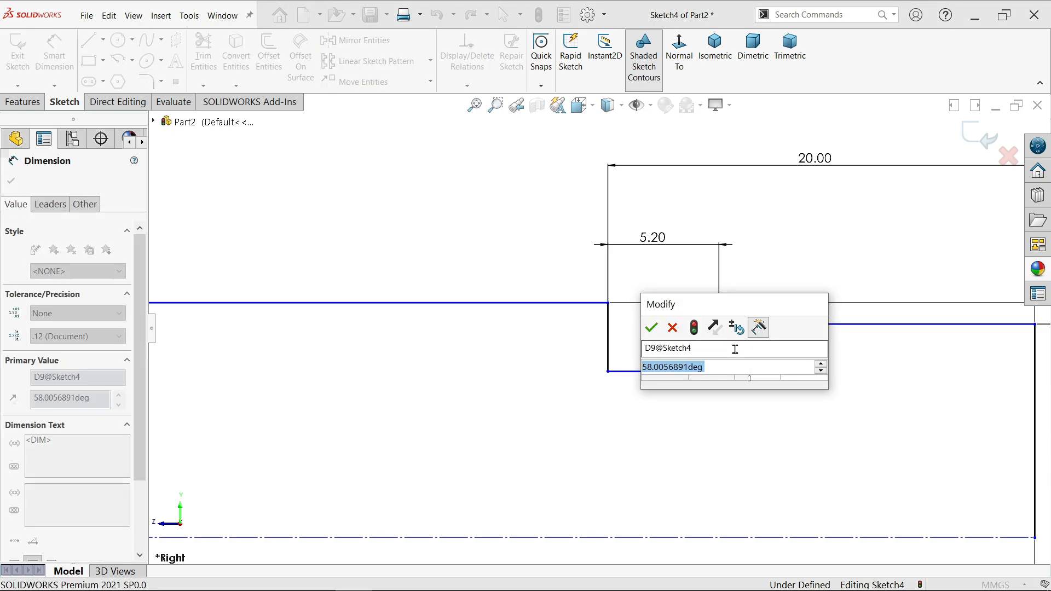
type("30")
left_click(651, 328)
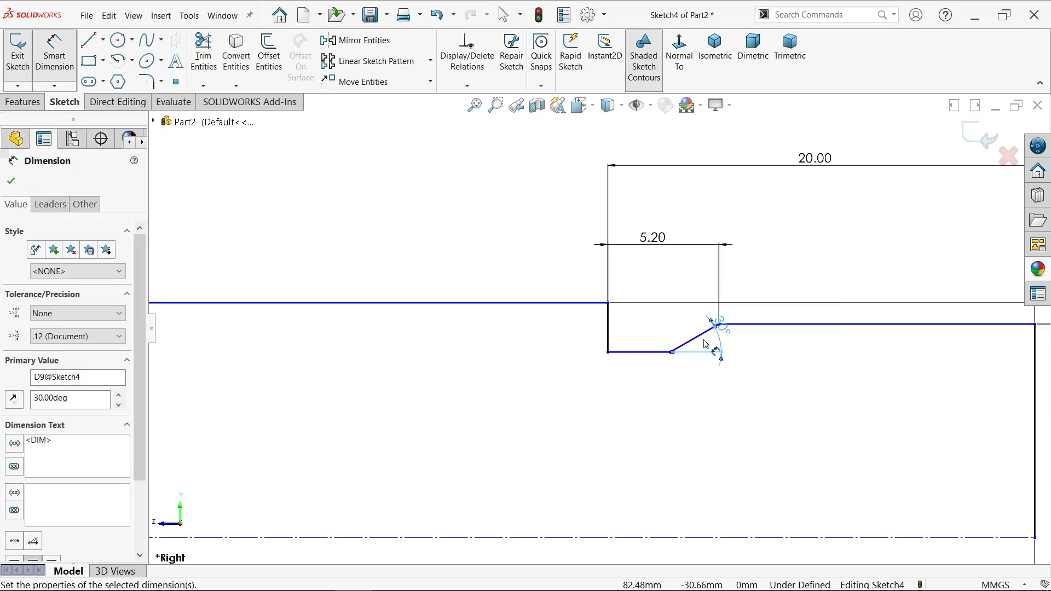
left_click(706, 331)
left_click(765, 341)
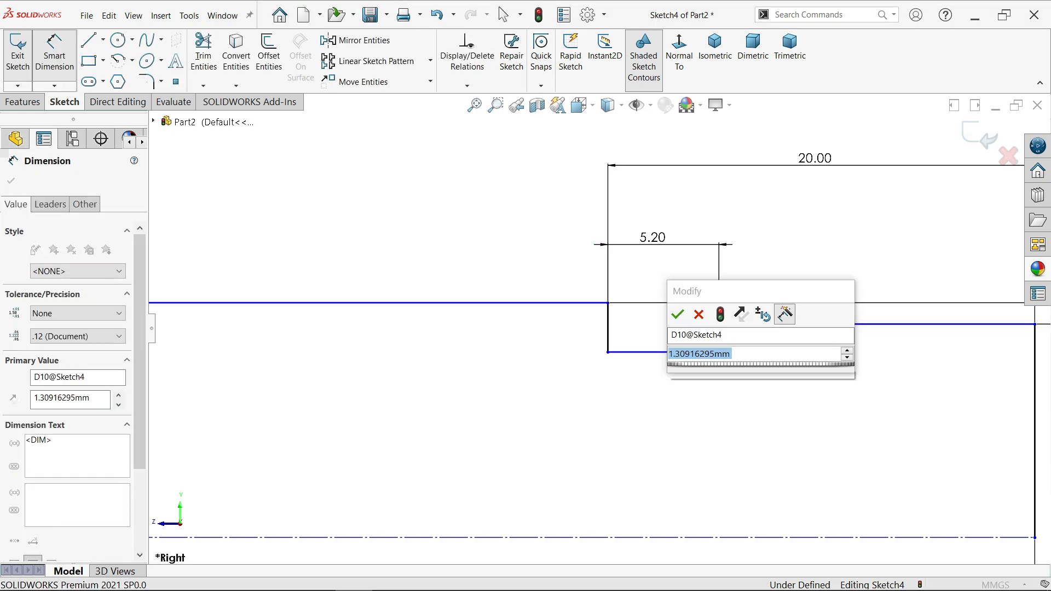
type("1.15")
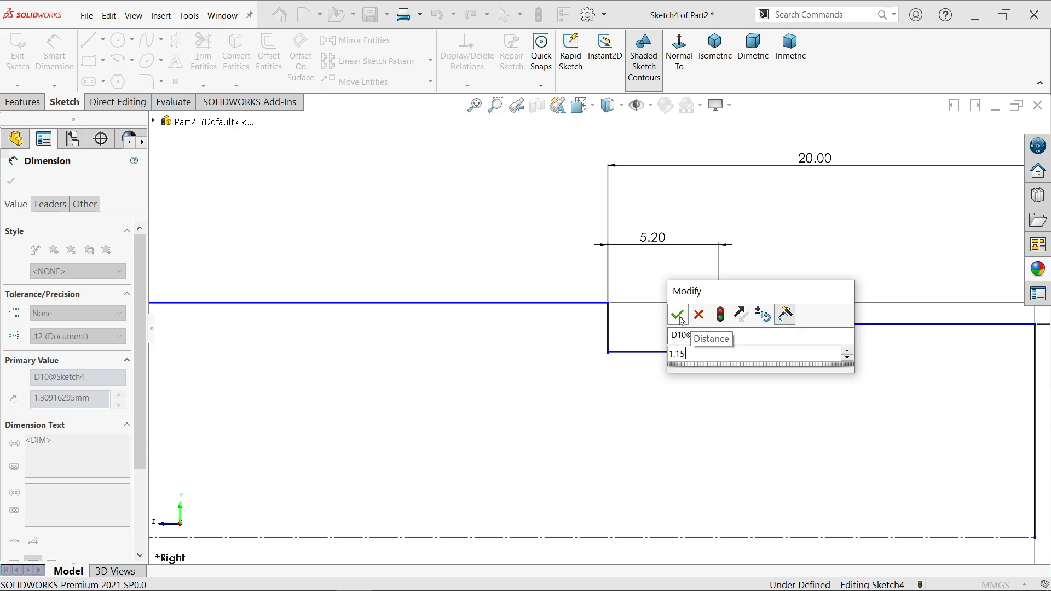
left_click(678, 314)
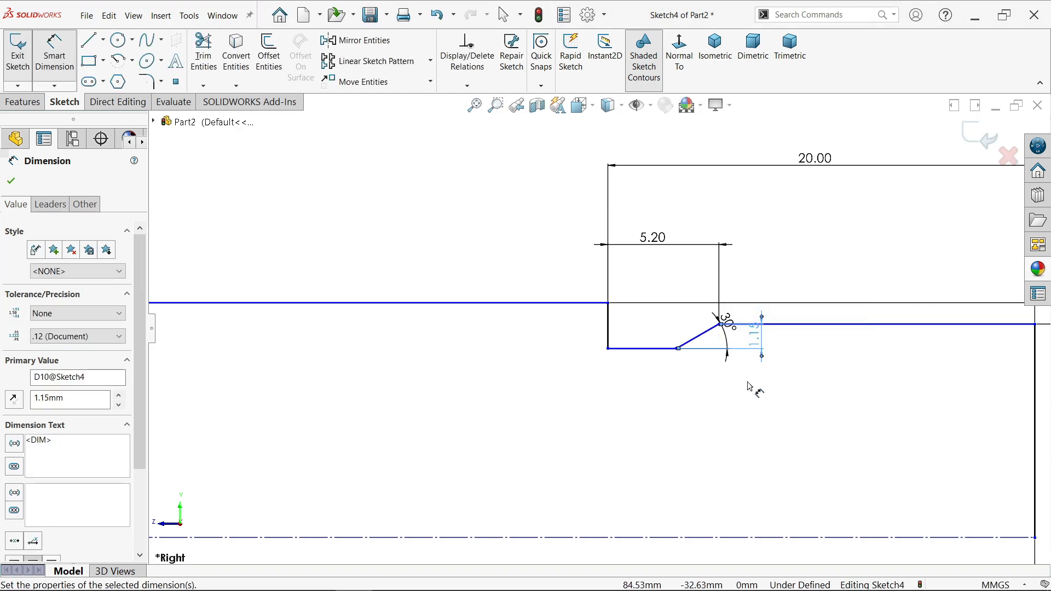
Step: Dimension the distance from the profile's end line to the shoulder beside the 25 mm diameter section as 52 mm
scroll(709, 354, "up", 3)
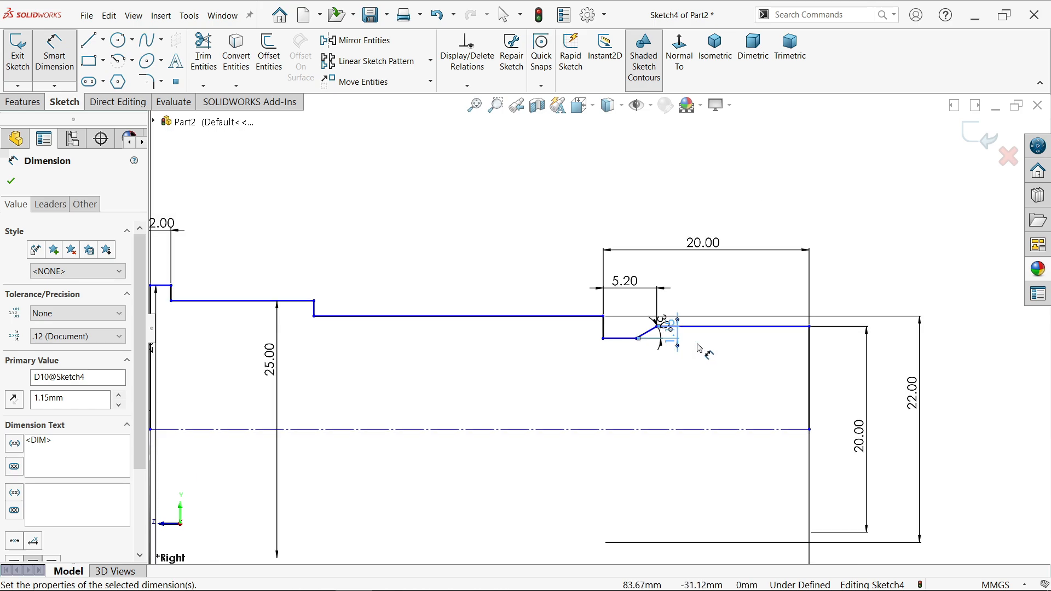
left_click(809, 355)
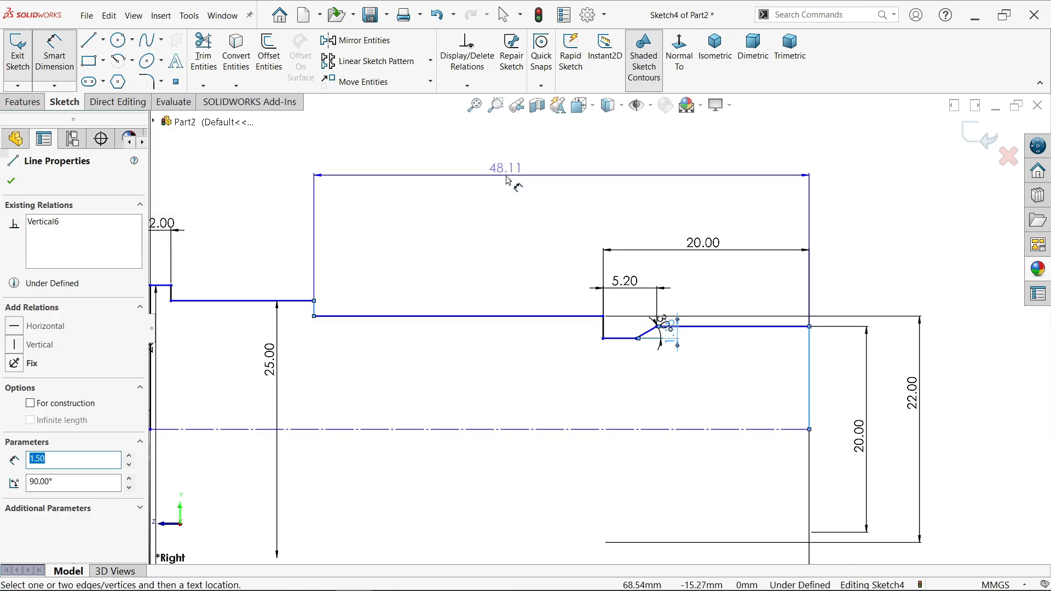
left_click(507, 180)
type("52")
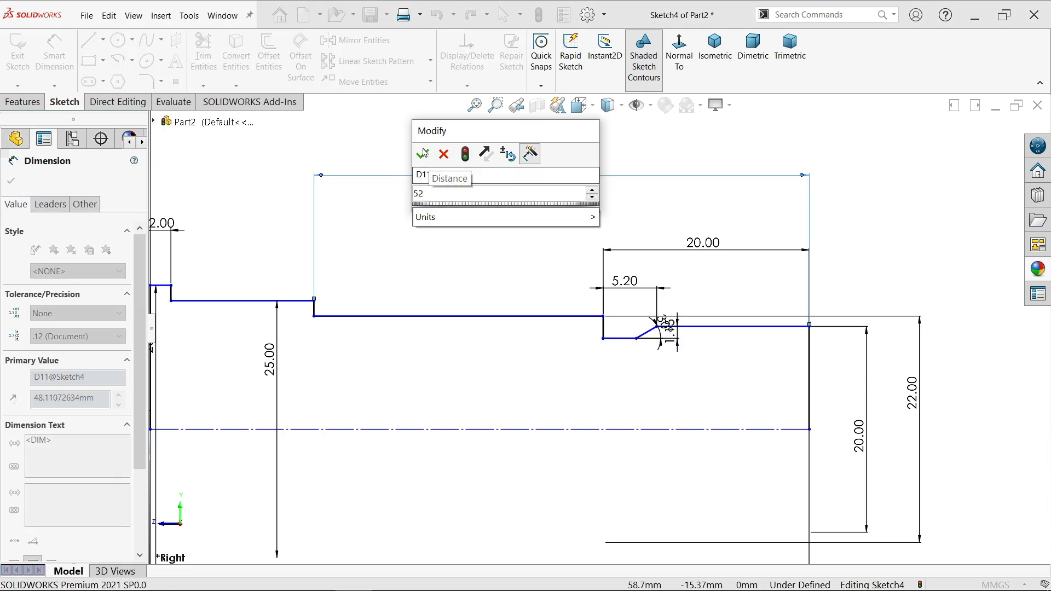
left_click(423, 154)
Step: Examine the dimensioned shaft profile and its groove for anything still left undefined
scroll(564, 268, "up", 3)
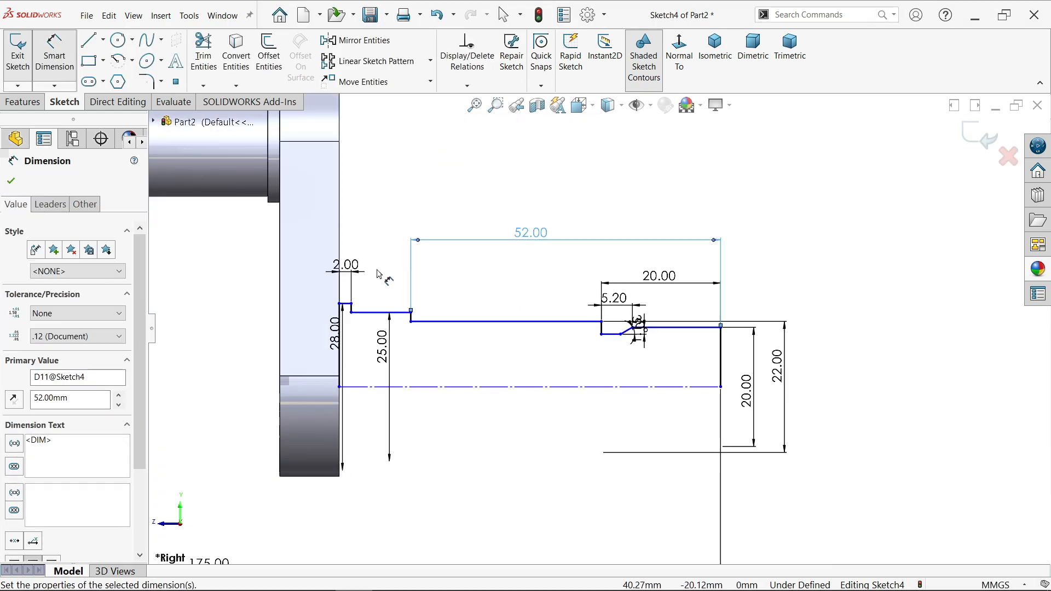
scroll(377, 274, "down", 2)
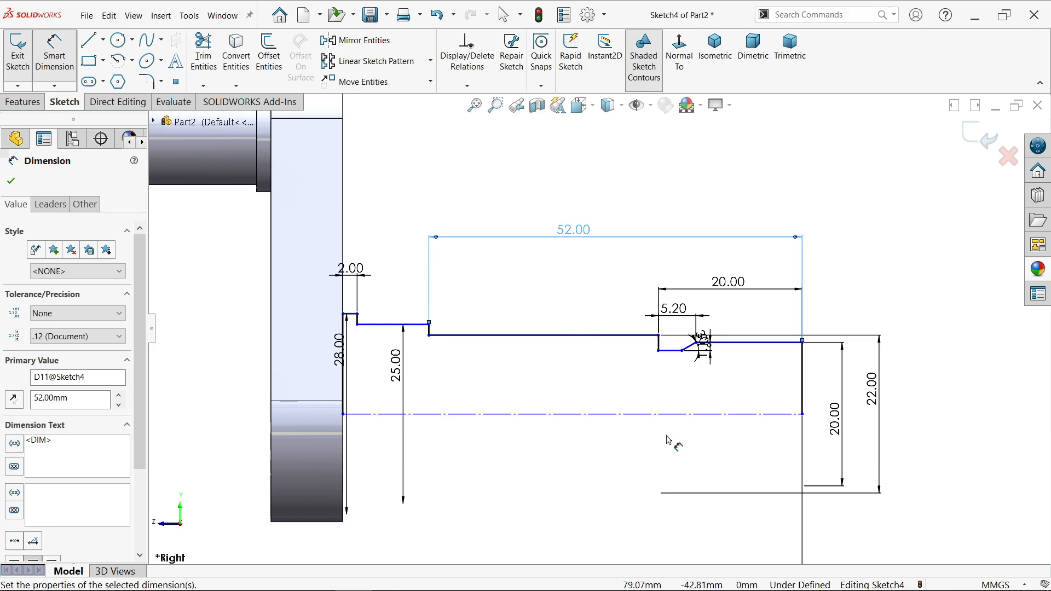
scroll(669, 439, "up", 1)
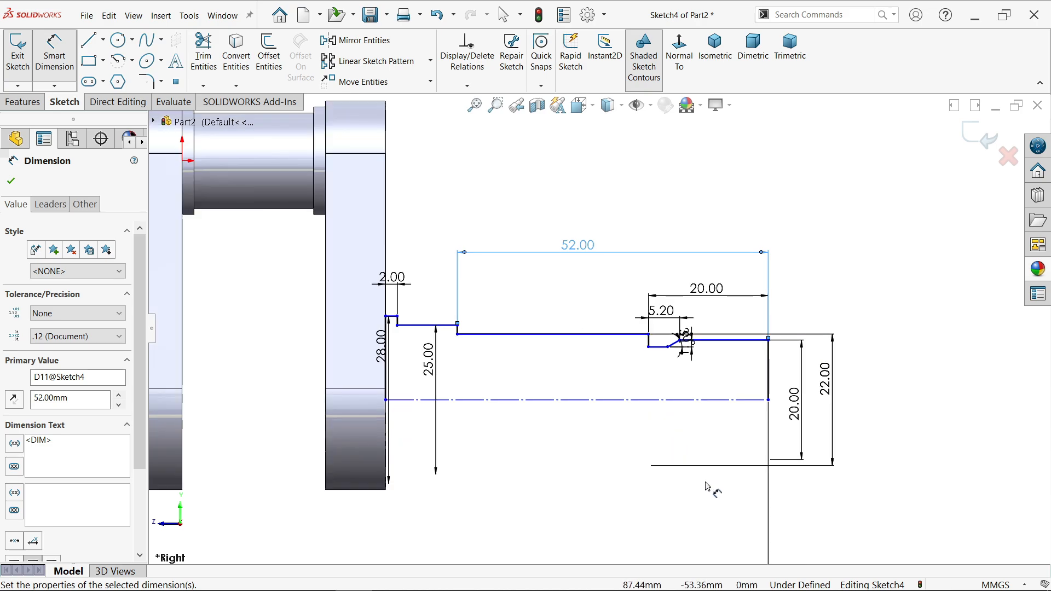
scroll(680, 404, "down", 6)
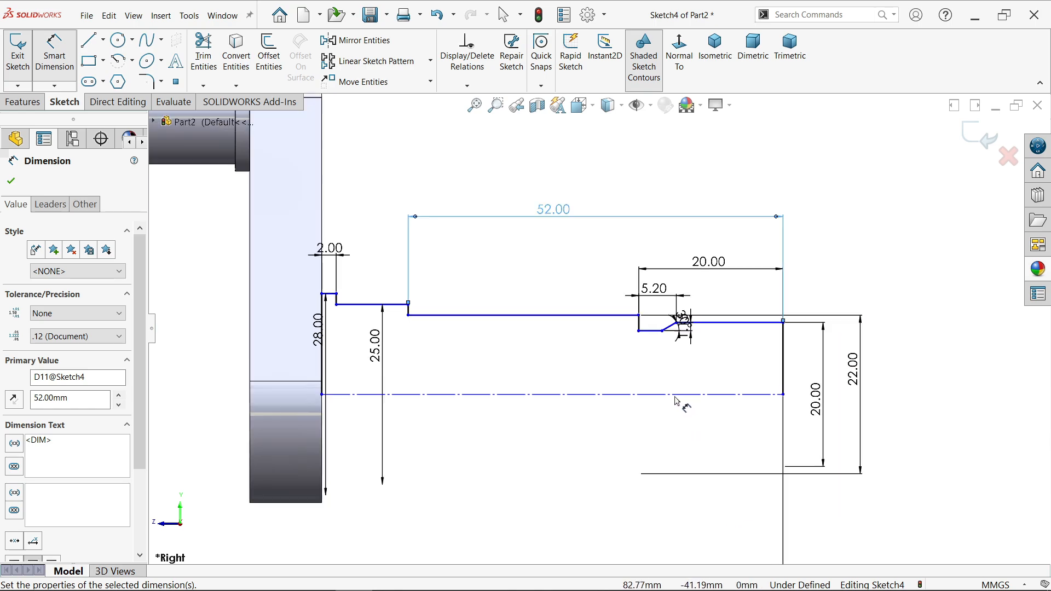
scroll(627, 313, "down", 1)
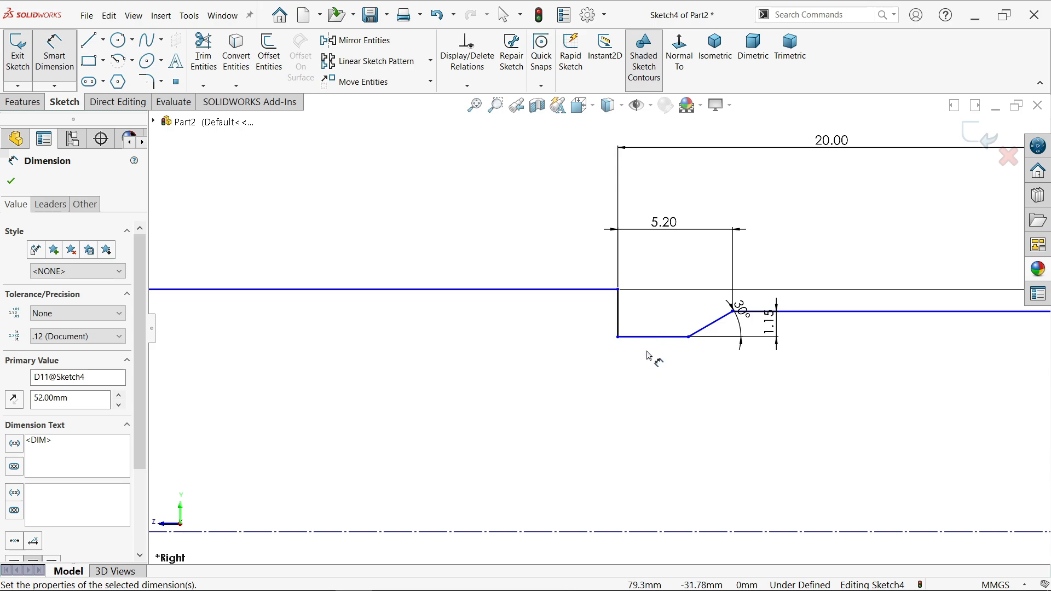
scroll(683, 347, "up", 2)
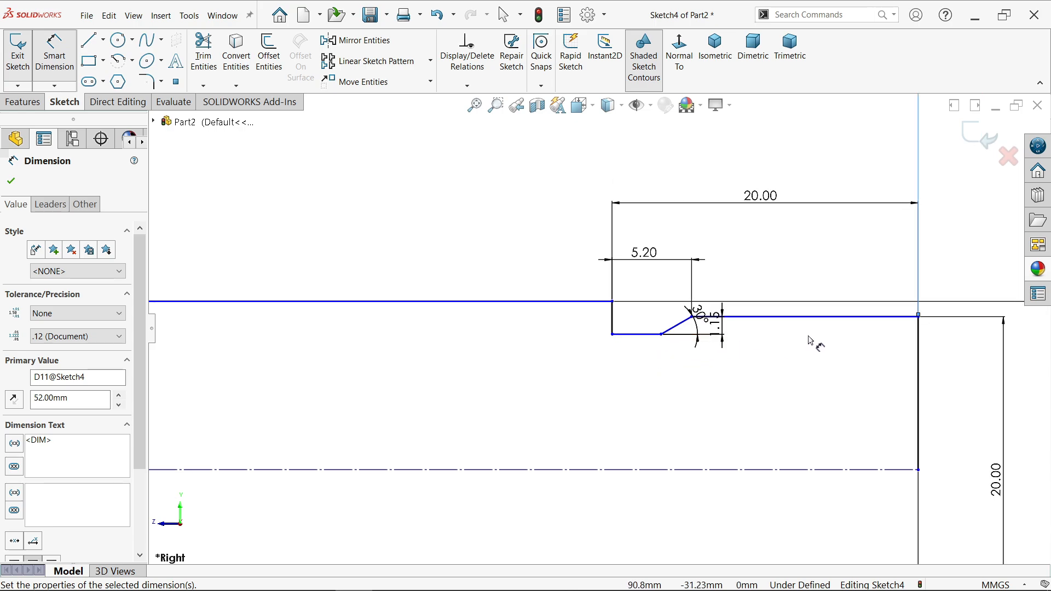
scroll(821, 351, "up", 2)
scroll(865, 370, "up", 1)
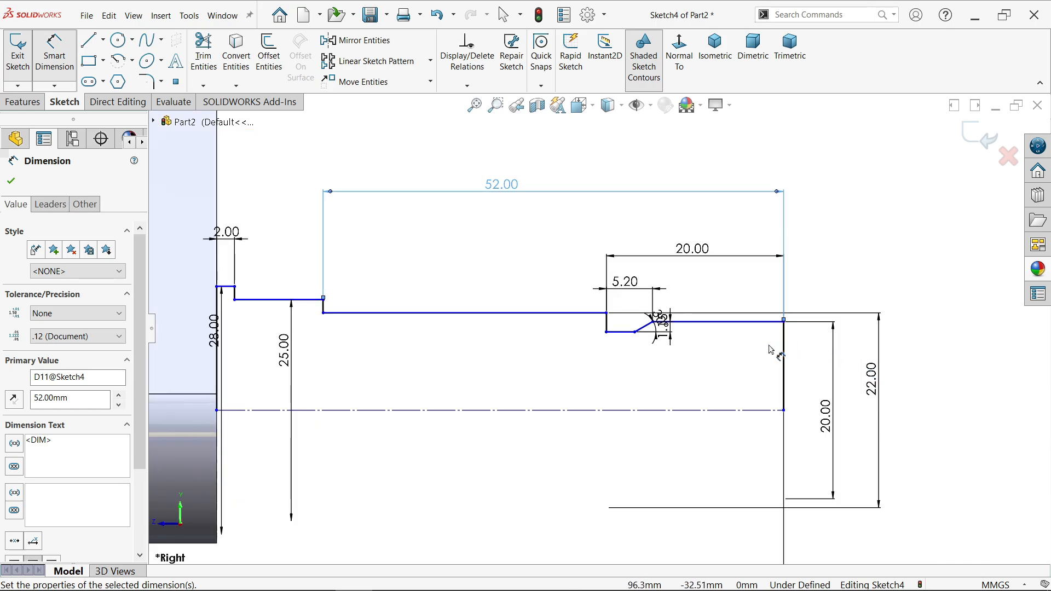
scroll(766, 345, "up", 2)
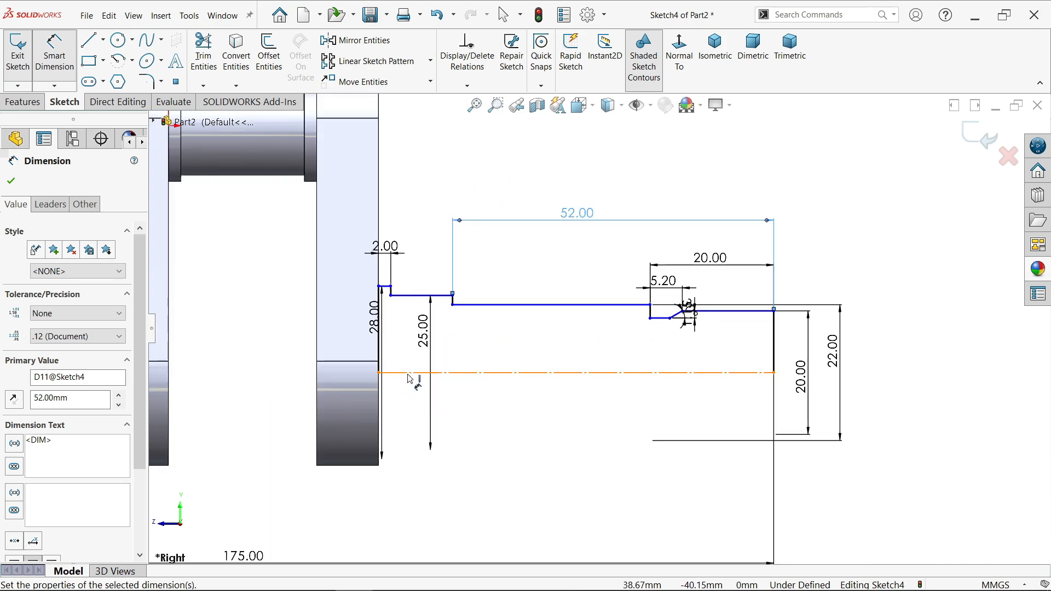
Step: Dimension the vertical distance from the profile's centerline to the bottom corner of the crank web as 15 mm
left_click(410, 375)
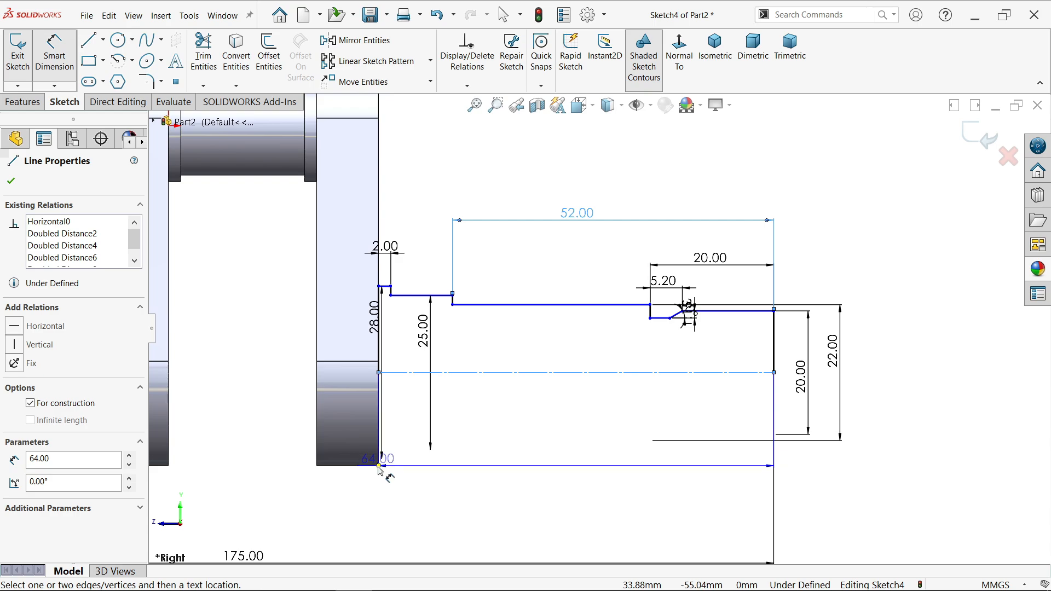
left_click(379, 466)
left_click(531, 424)
type("15")
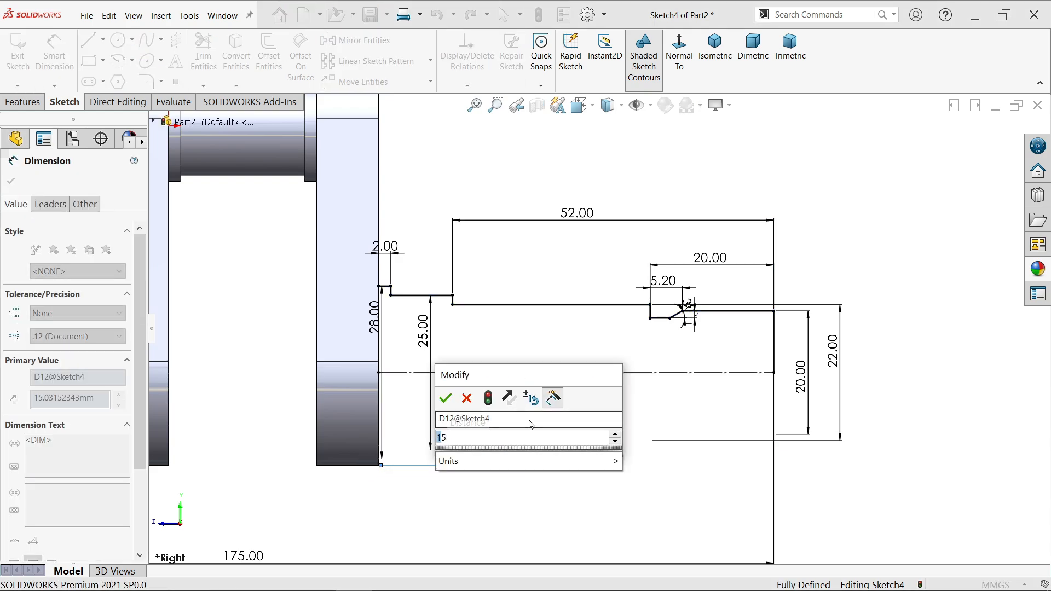
left_click(446, 399)
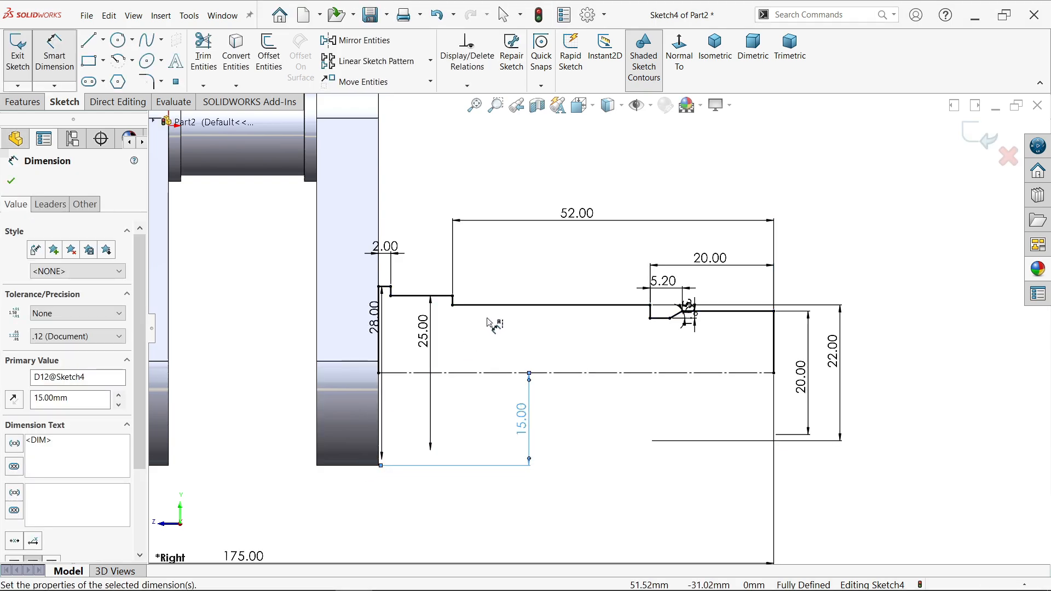
Step: Revolve the automatically closed shaft profile 360° about its centerline as a separate body, with Merge result off
scroll(490, 321, "down", 2)
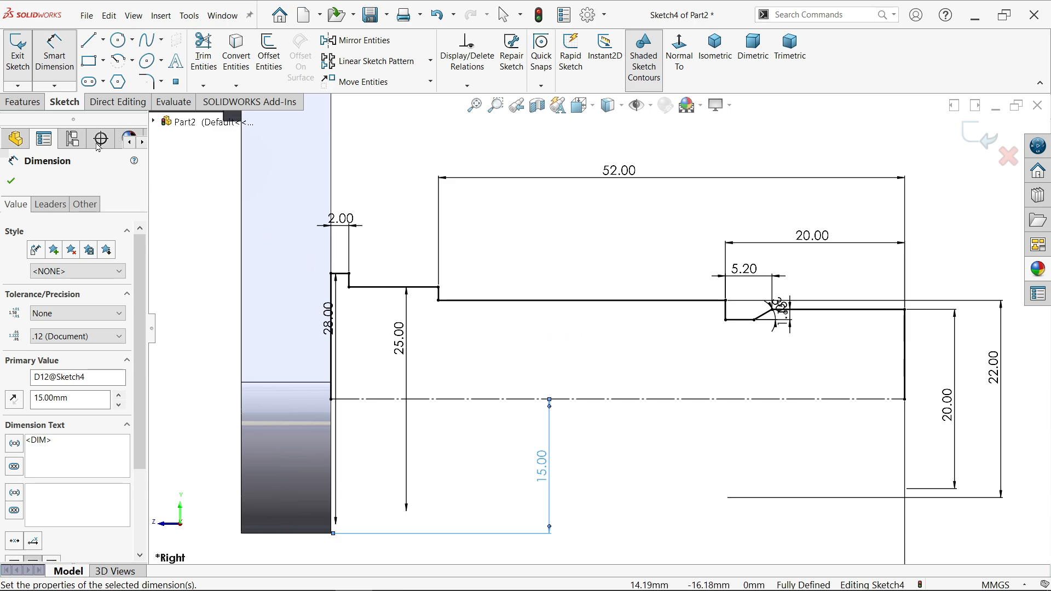
left_click(24, 106)
left_click(69, 64)
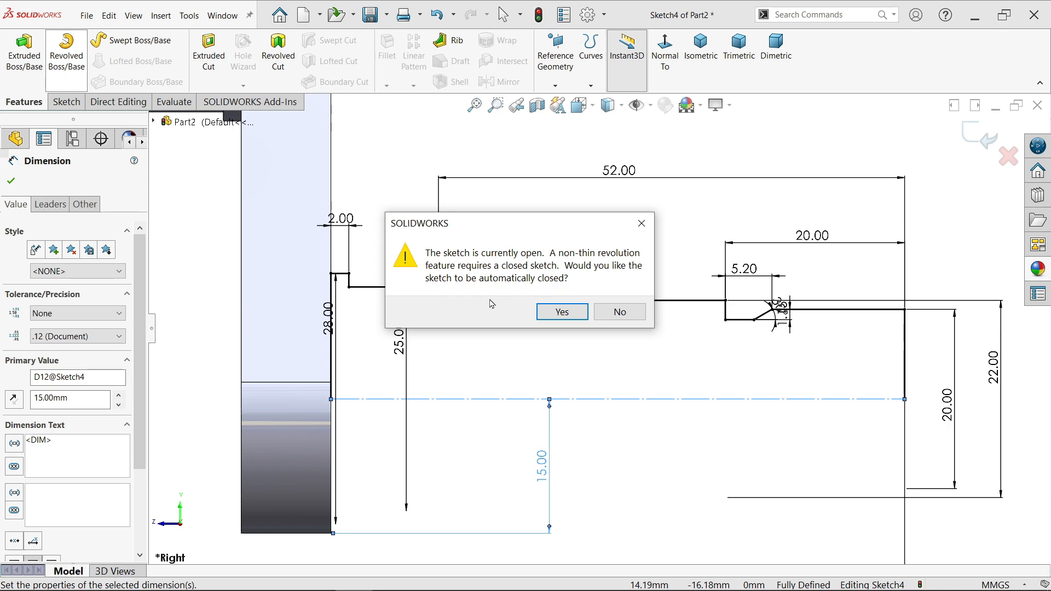
left_click(554, 313)
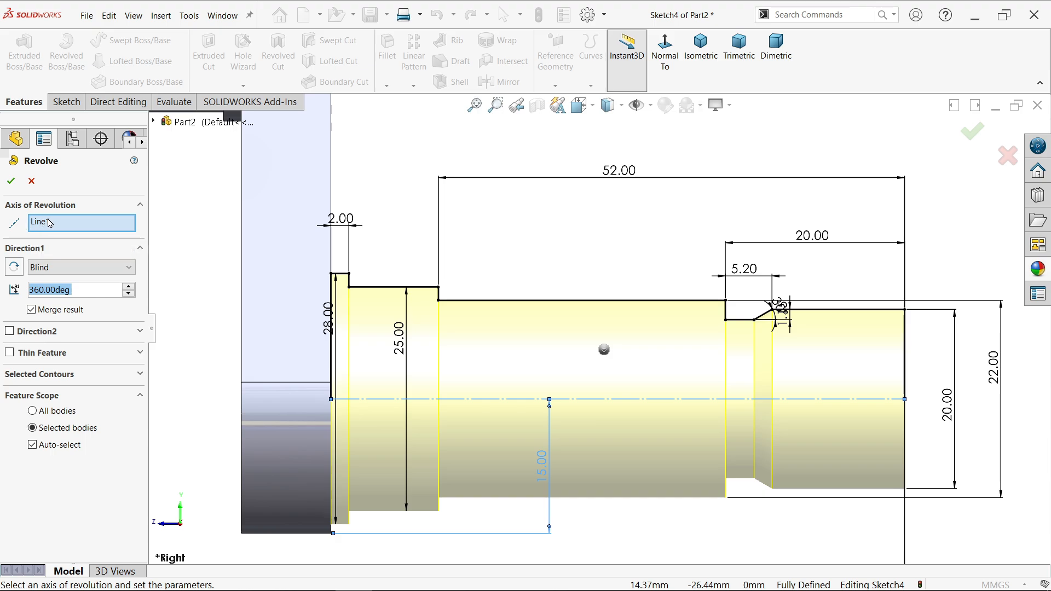
left_click(31, 310)
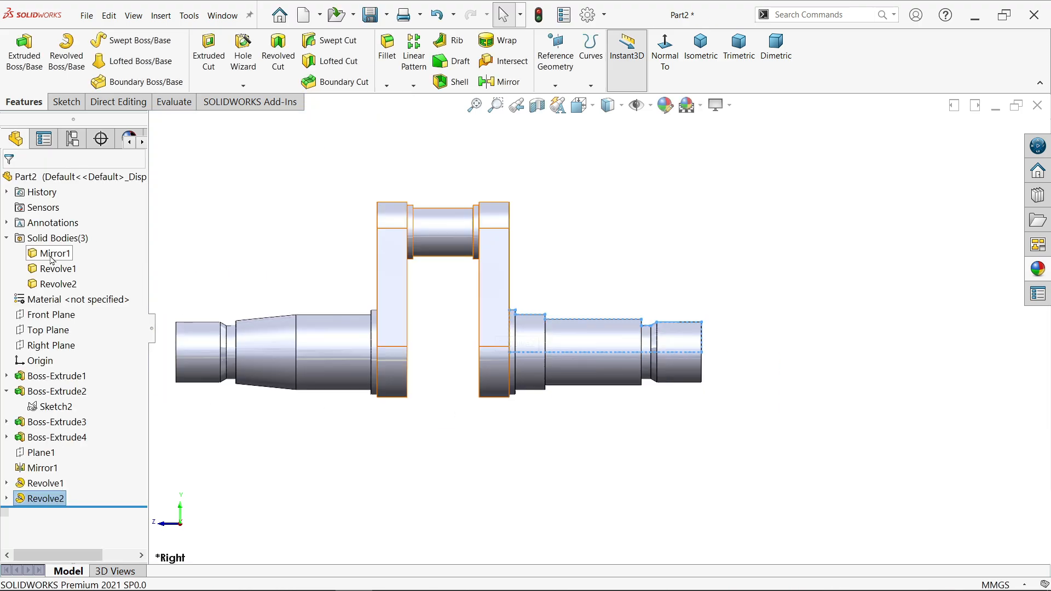
Step: Examine the separate web and revolved shaft bodies of the crankshaft
left_click(50, 257)
left_click(62, 284)
left_click(613, 210)
middle_click_drag(613, 210, 651, 275)
scroll(534, 304, "up", 1)
scroll(389, 299, "down", 3)
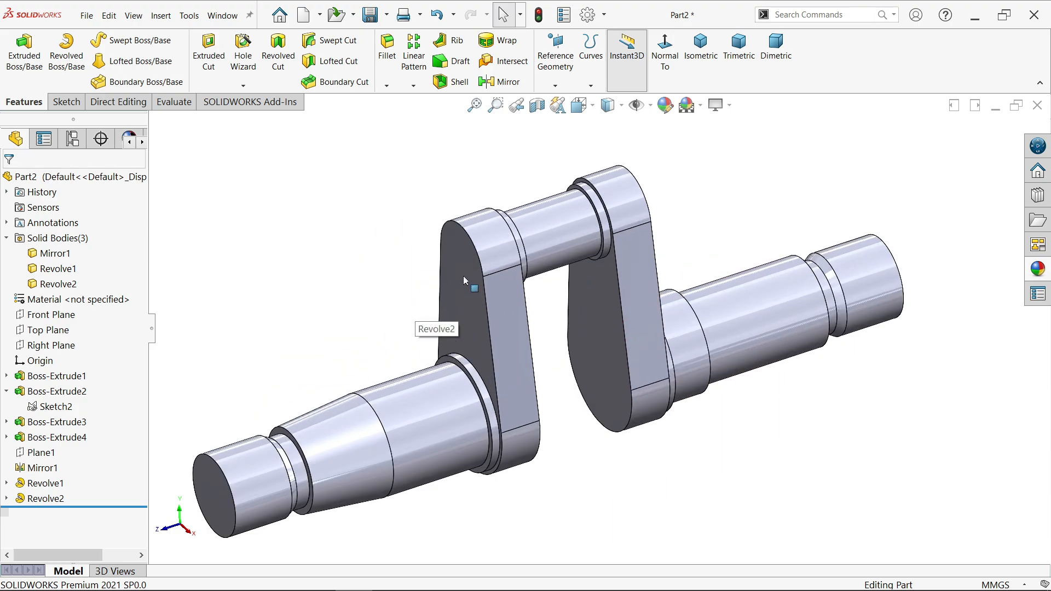
left_click(386, 56)
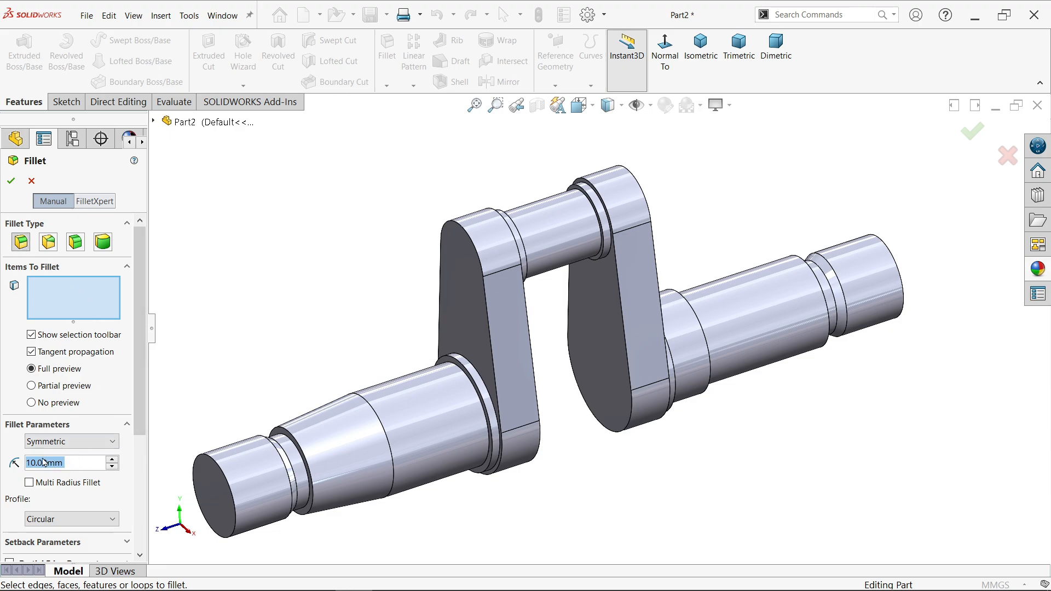
type("0.8")
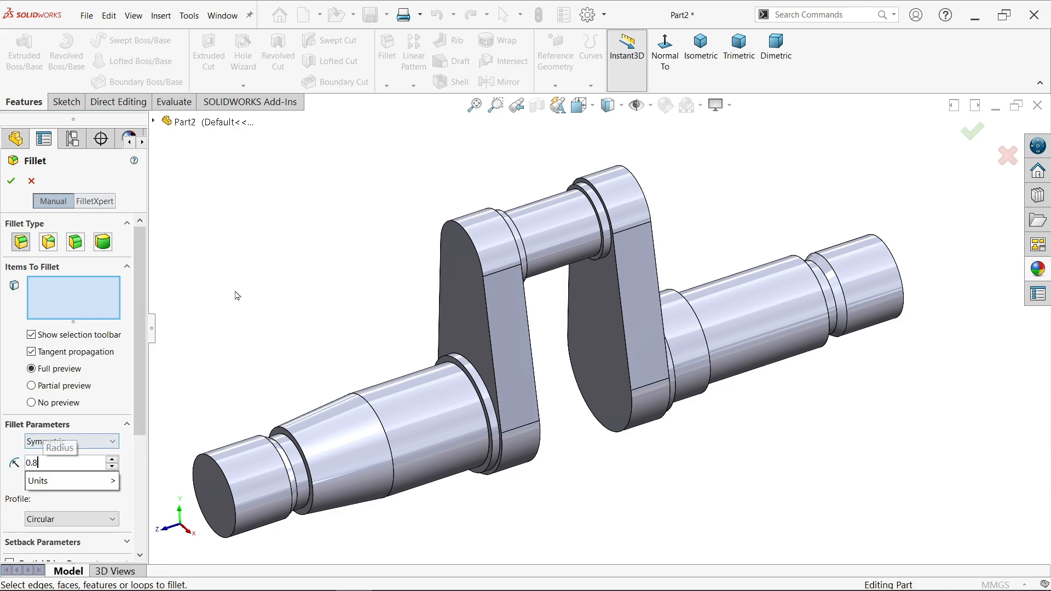
key("Return")
scroll(601, 229, "down", 10)
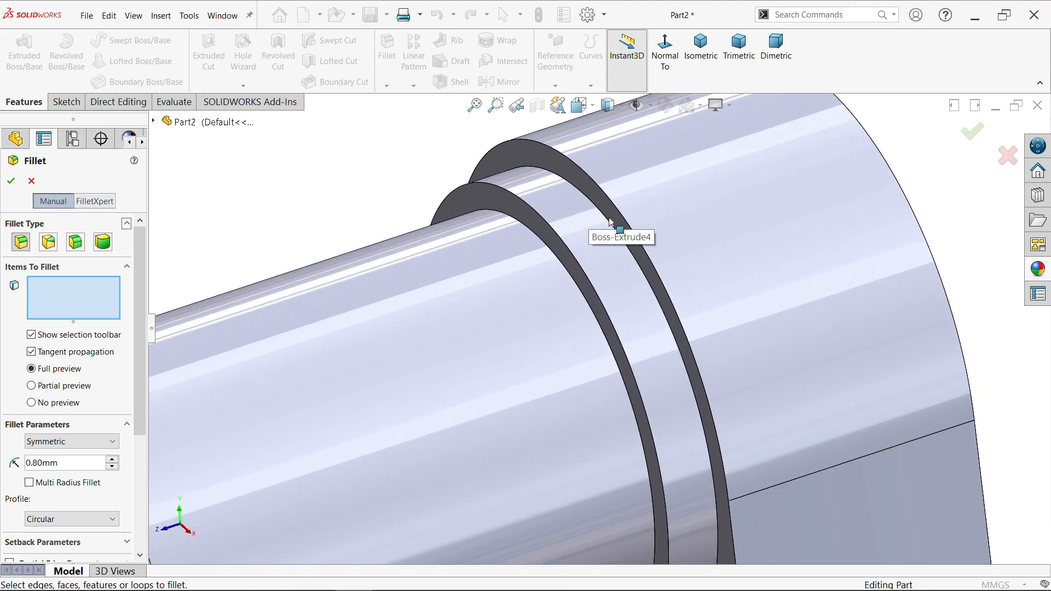
left_click(617, 232)
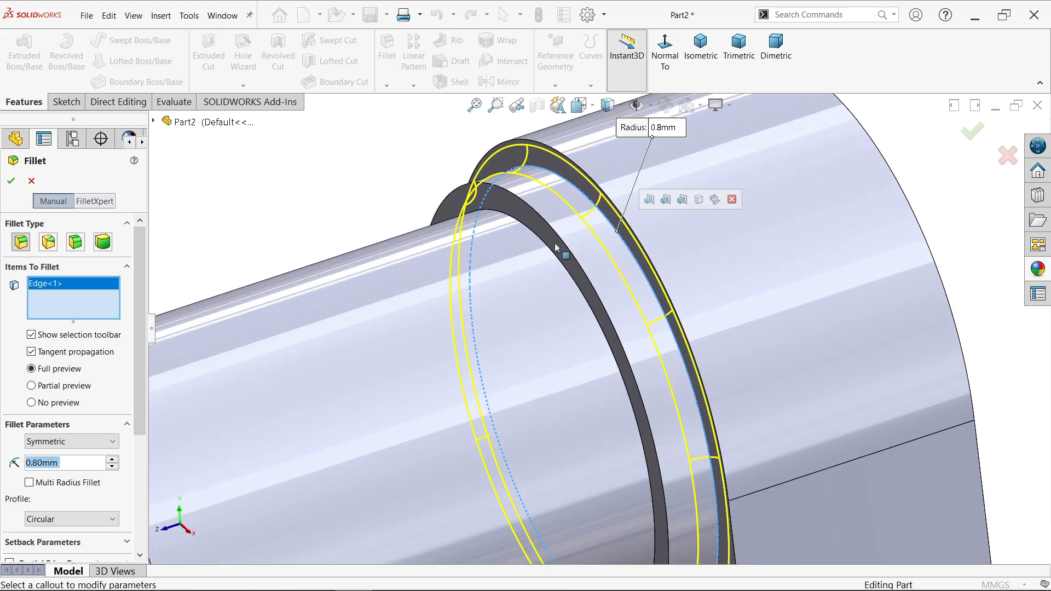
right_click(68, 301)
left_click(131, 310)
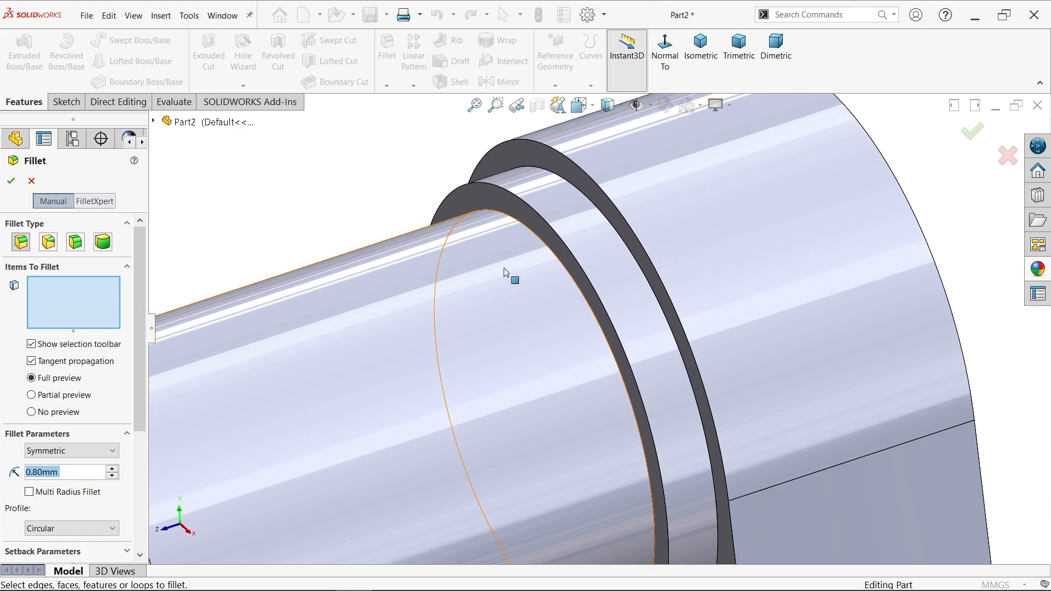
left_click(544, 269)
scroll(544, 269, "up", 5)
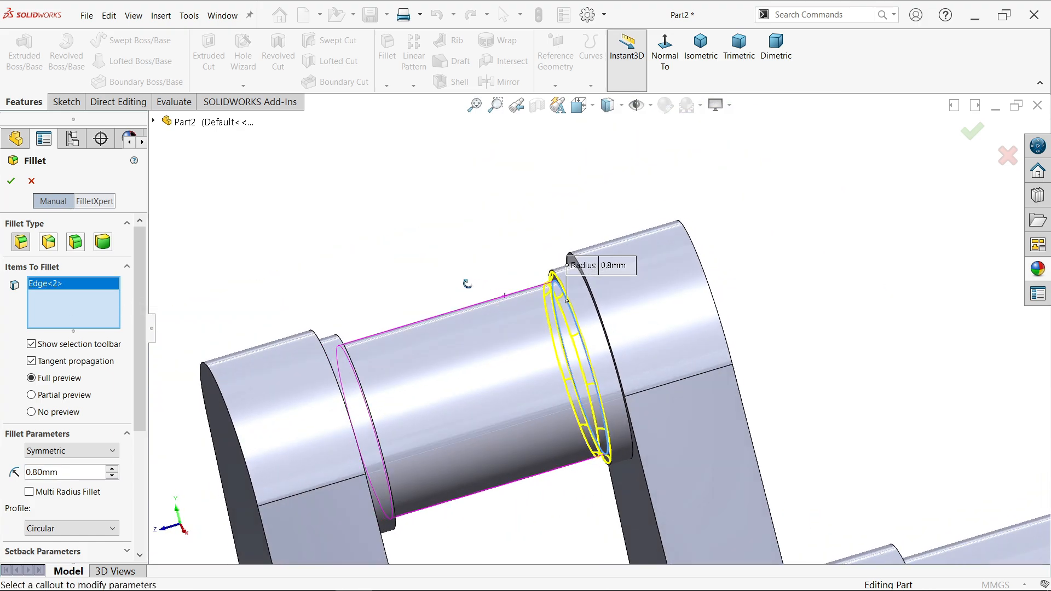
scroll(378, 350, "down", 4)
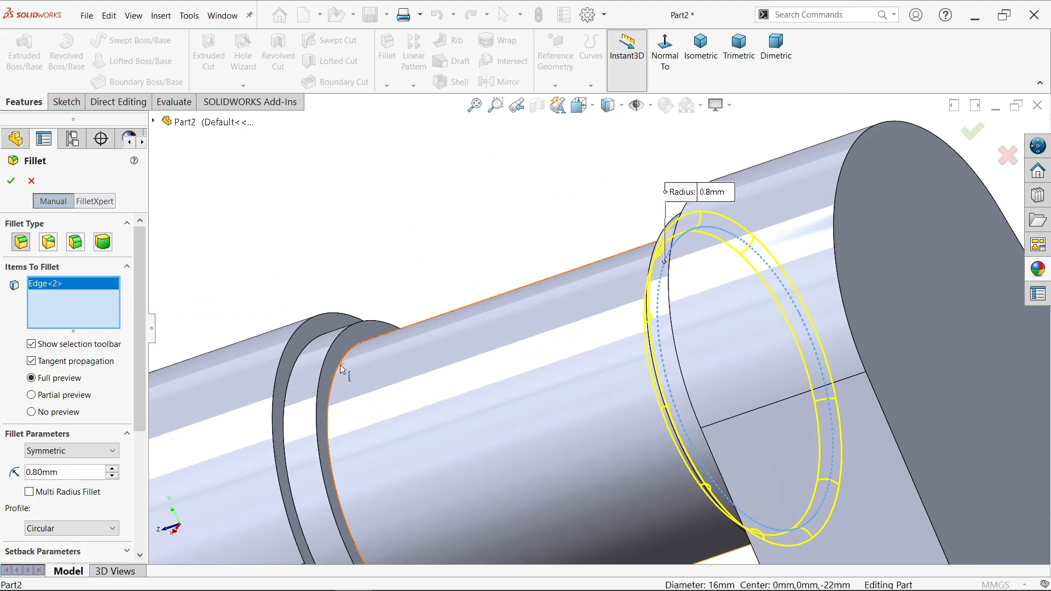
left_click(341, 369)
scroll(559, 340, "up", 5)
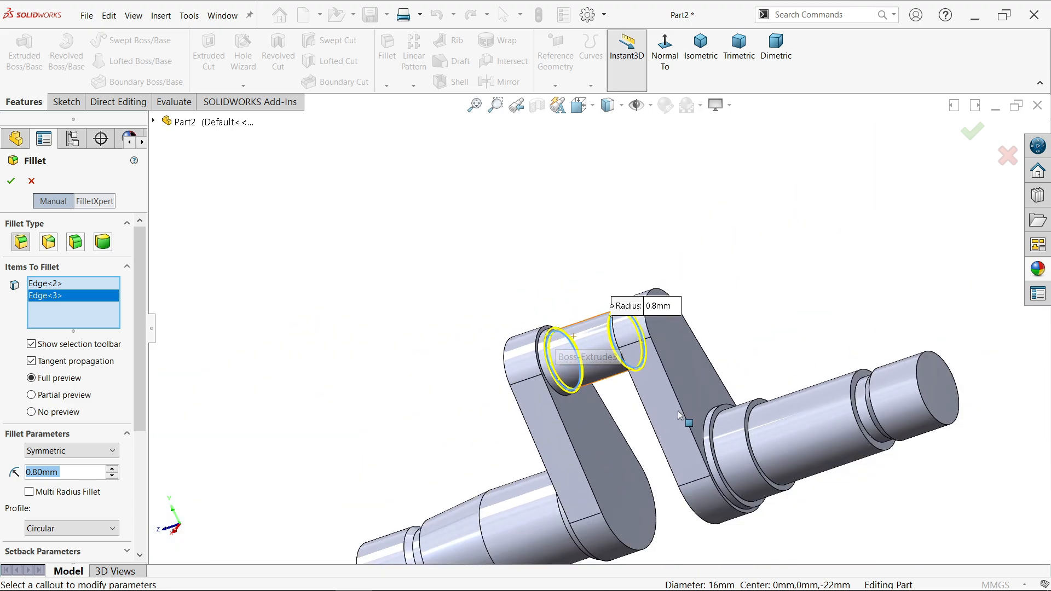
scroll(684, 408, "down", 5)
scroll(610, 405, "down", 1)
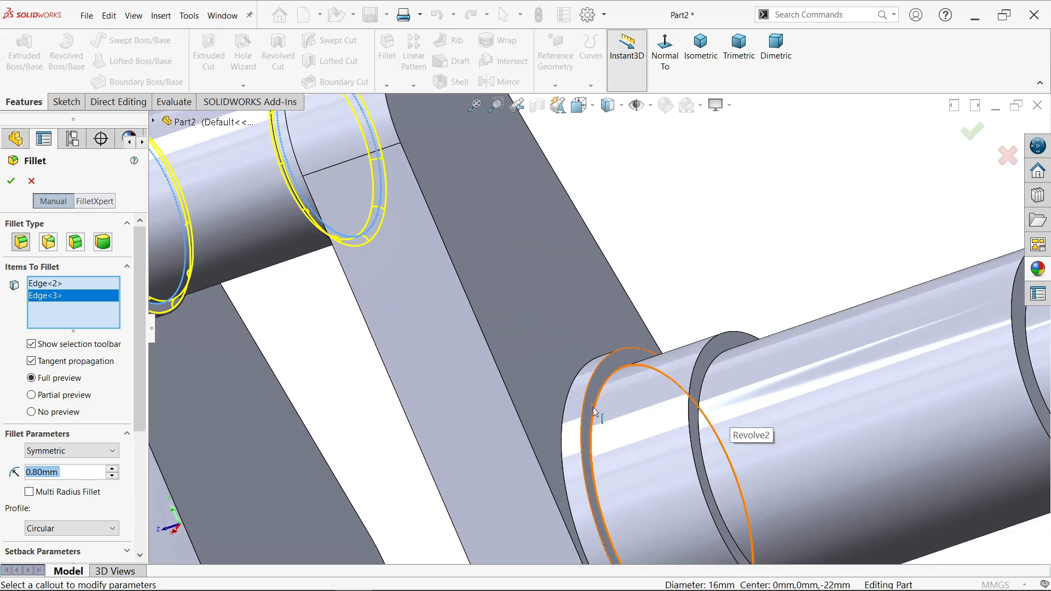
scroll(638, 361, "up", 3)
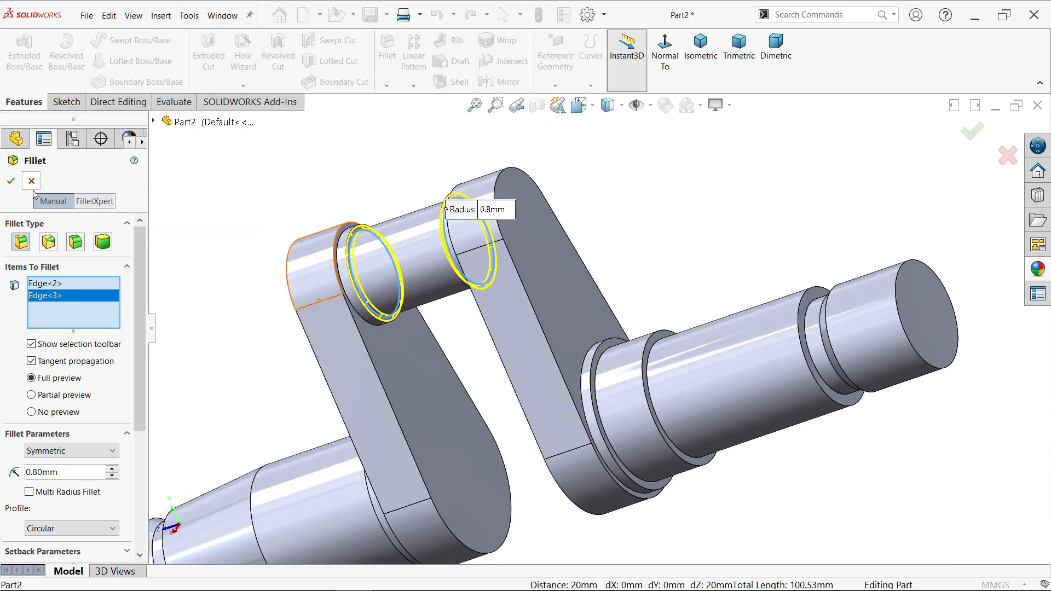
left_click(31, 181)
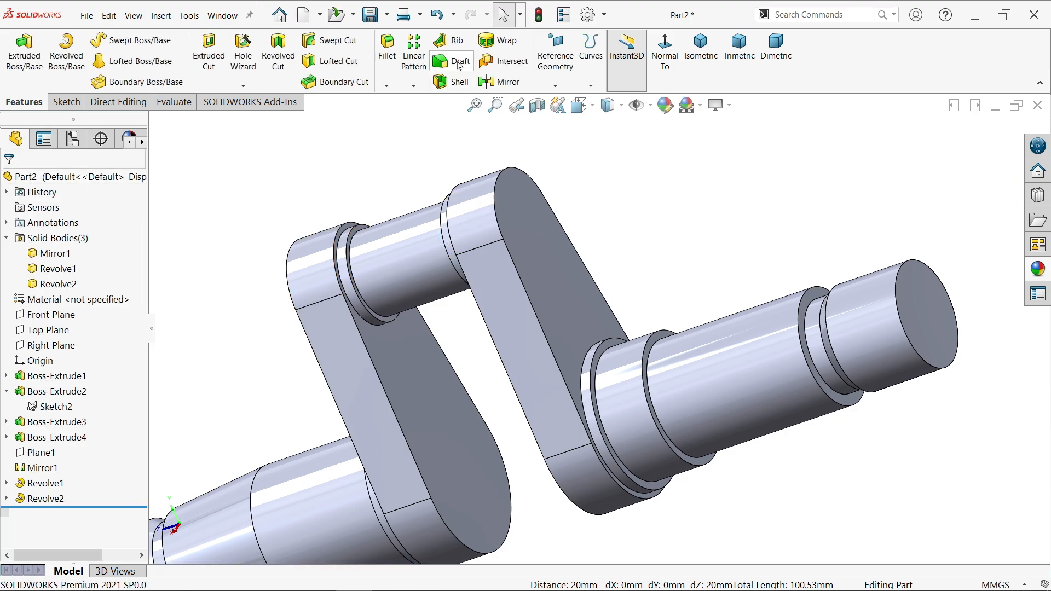
Step: Combine the two revolved shaft bodies and the mirrored crank web body into one solid using the Add operation
left_click(135, 108)
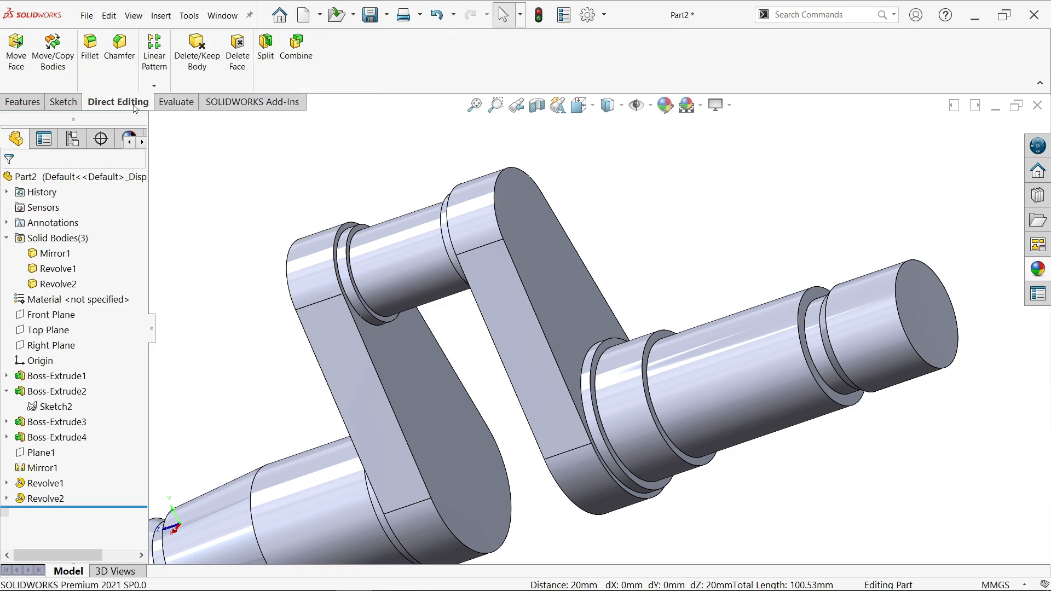
right_click(136, 108)
mouse_move(177, 144)
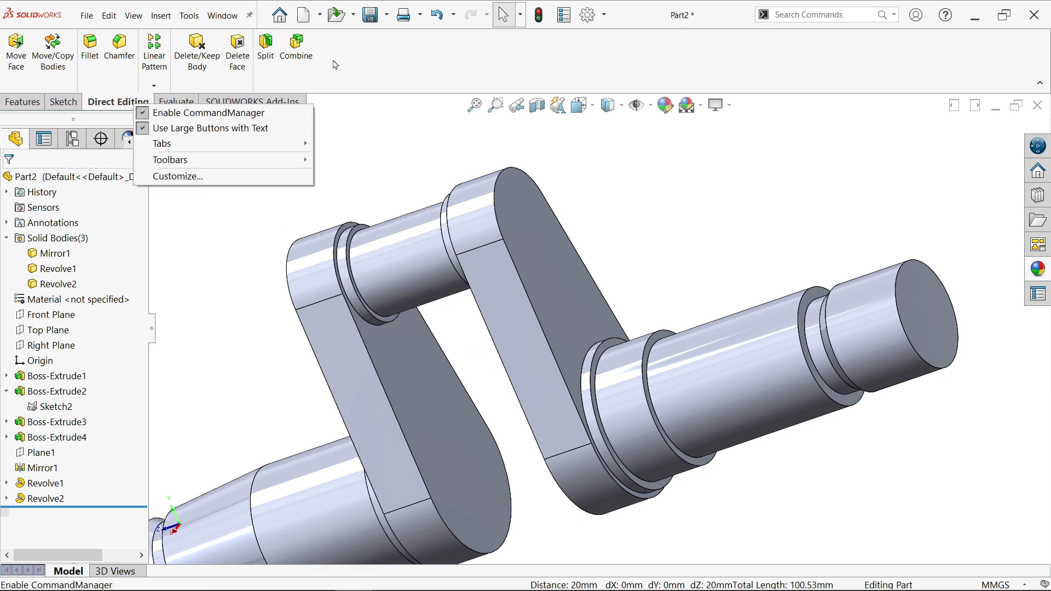
left_click(807, 53)
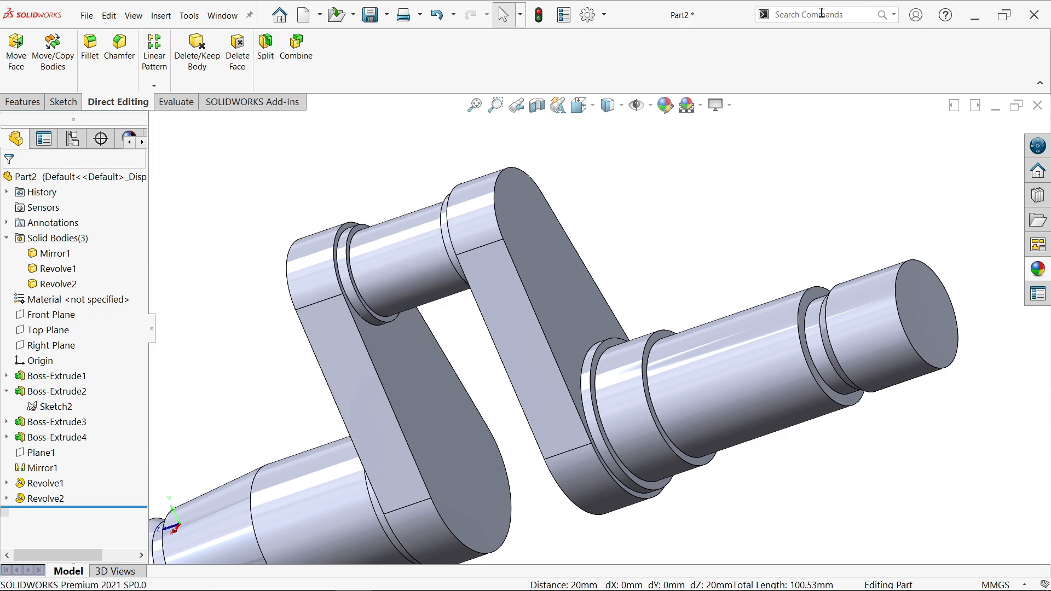
left_click(296, 52)
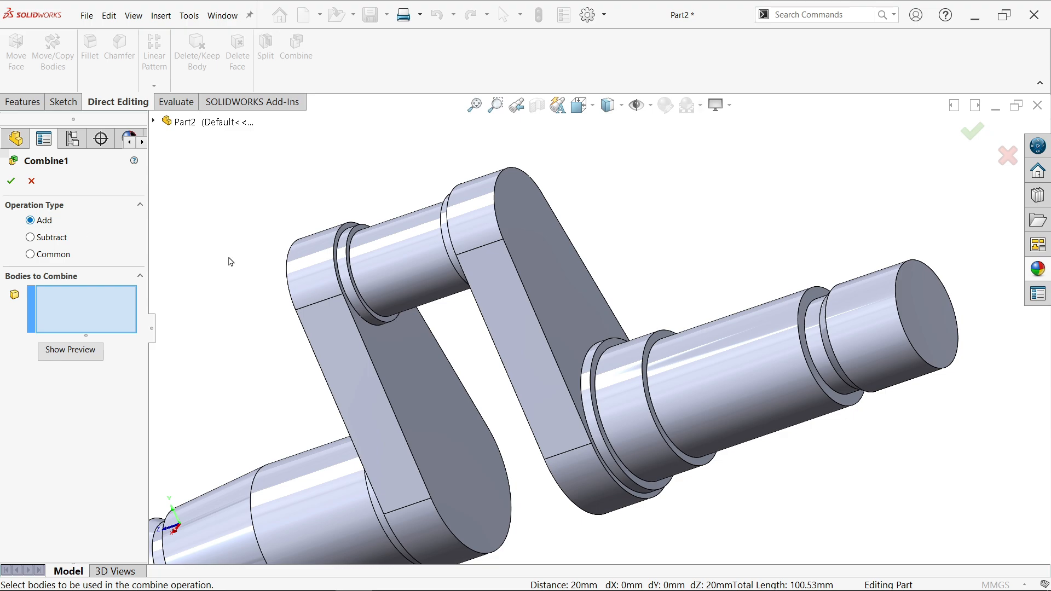
key("f")
left_click(476, 441)
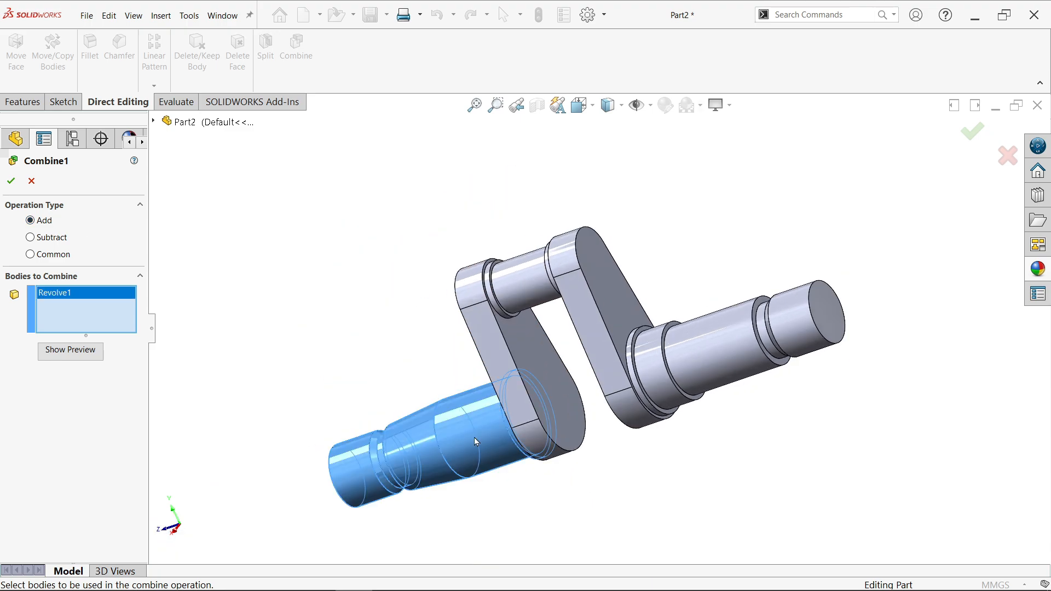
left_click(499, 351)
left_click(611, 382)
scroll(517, 418, "down", 2)
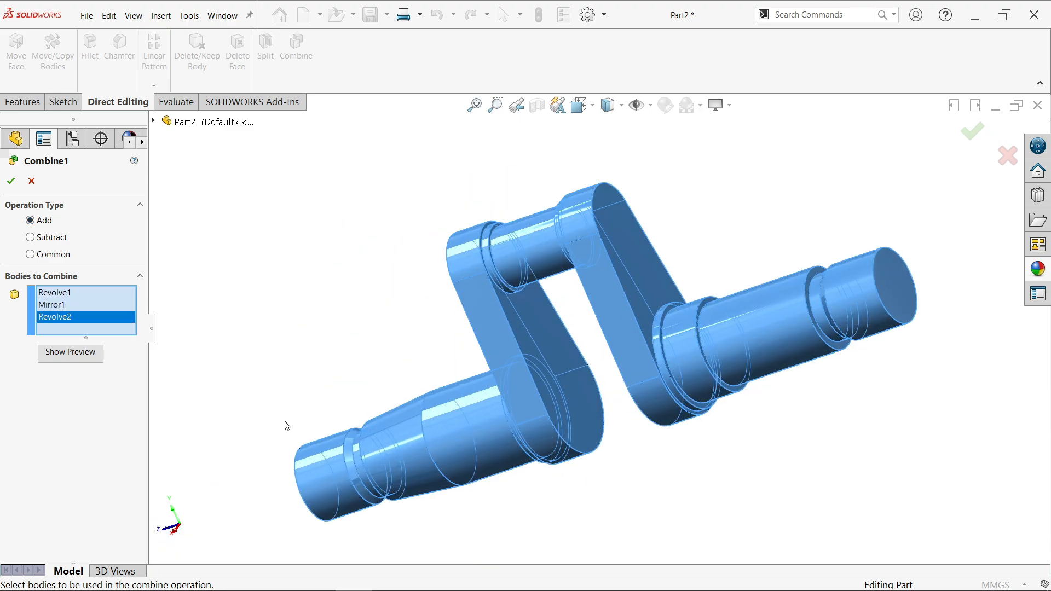
left_click(77, 353)
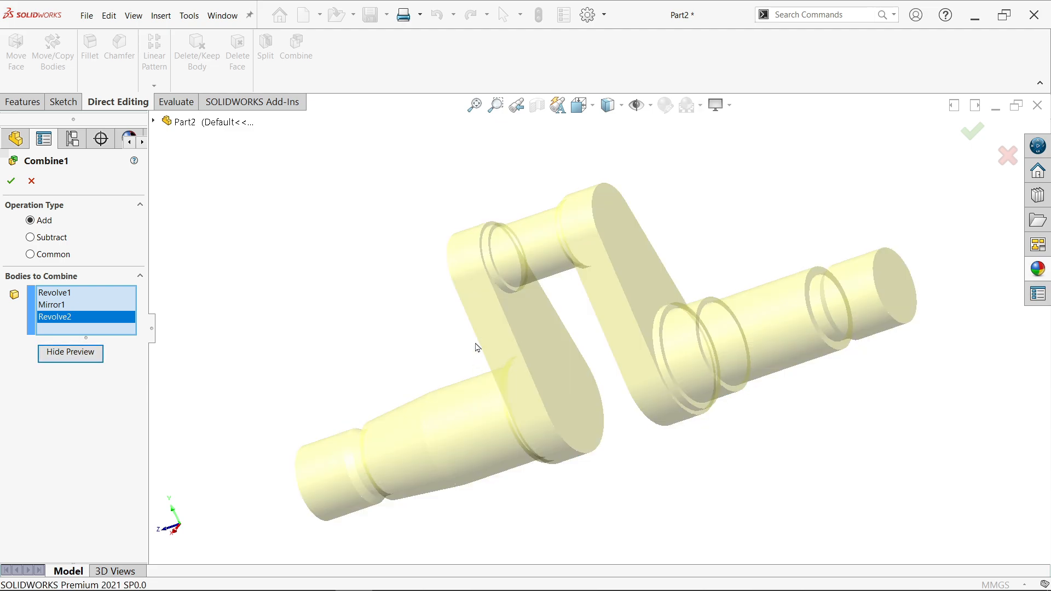
left_click(10, 181)
Step: Start a symmetric 0.8 mm fillet on both inner groove edges and the collar shoulder edge of the tapered shaft
middle_click_drag(429, 296, 506, 287)
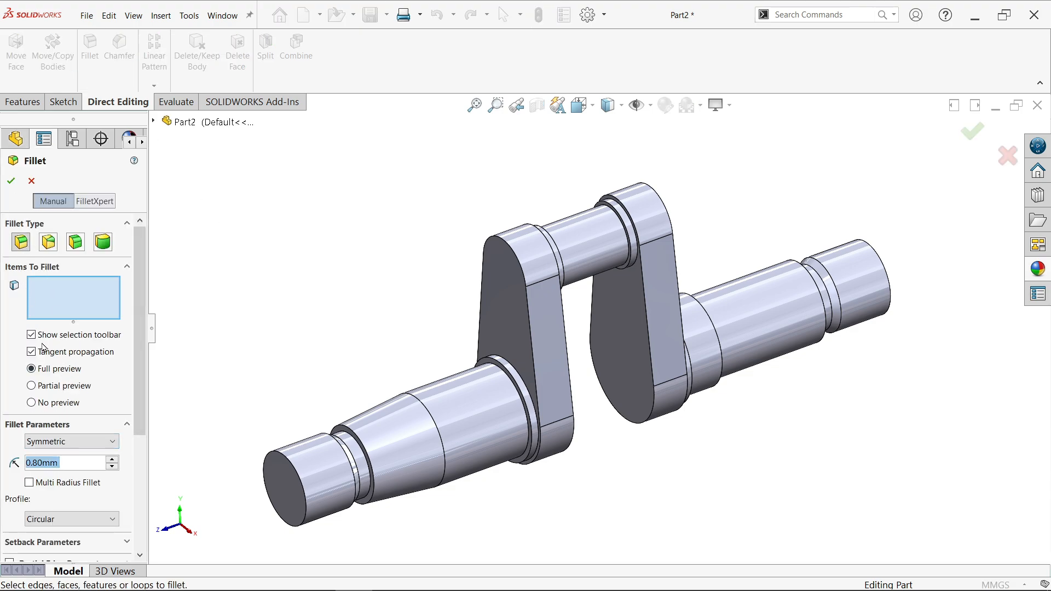
scroll(419, 459, "down", 6)
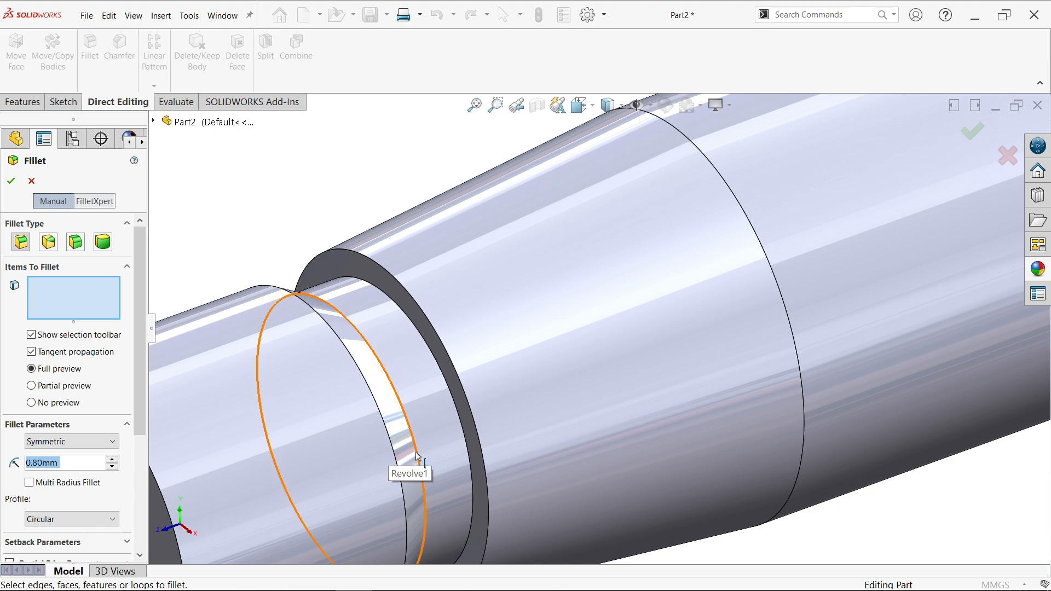
left_click(422, 457)
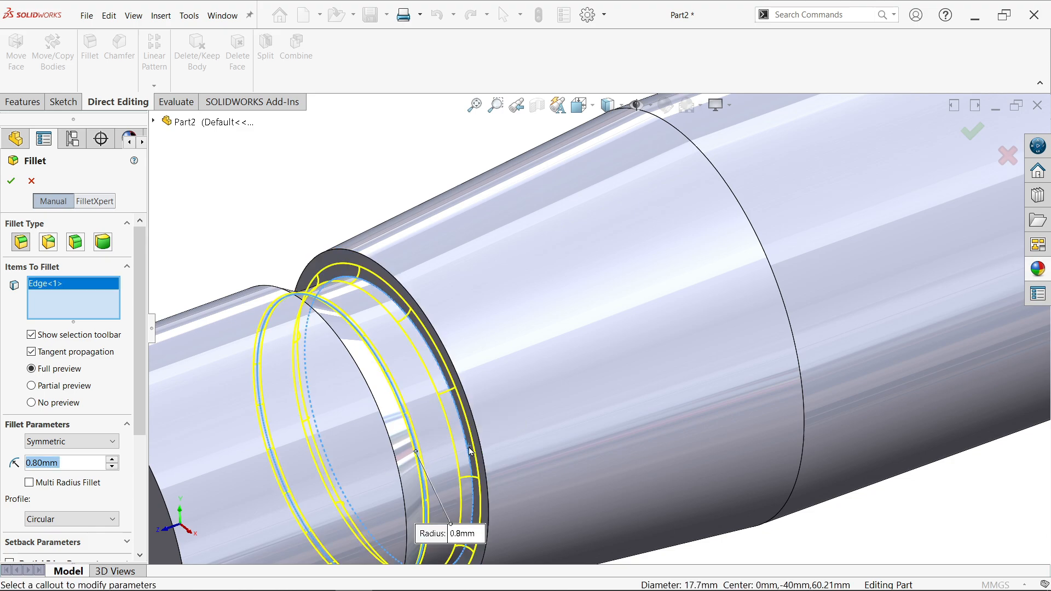
left_click(470, 452)
scroll(731, 383, "up", 5)
scroll(823, 284, "down", 3)
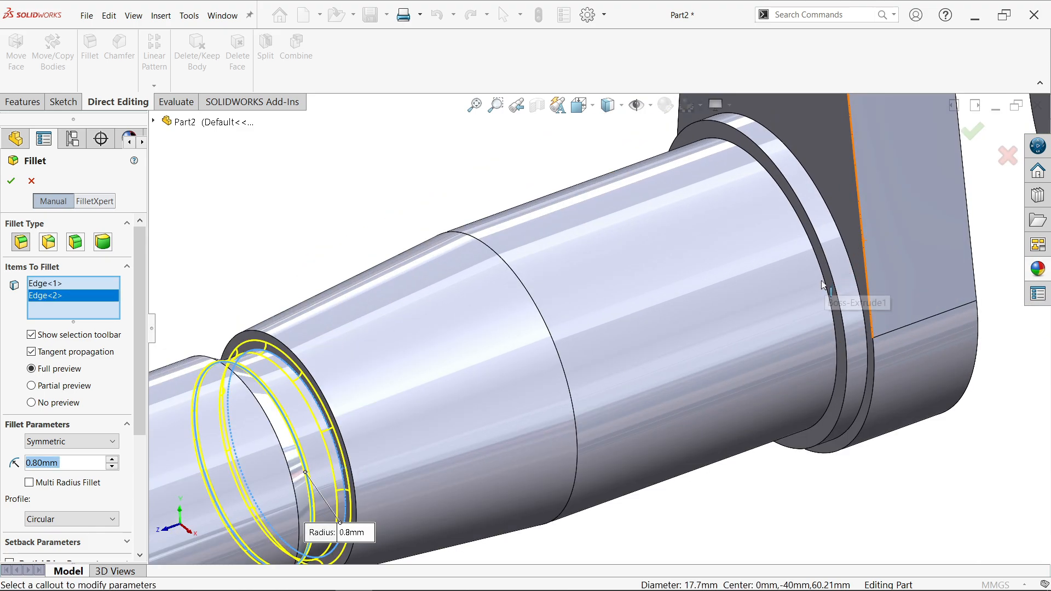
left_click(826, 289)
scroll(855, 304, "up", 4)
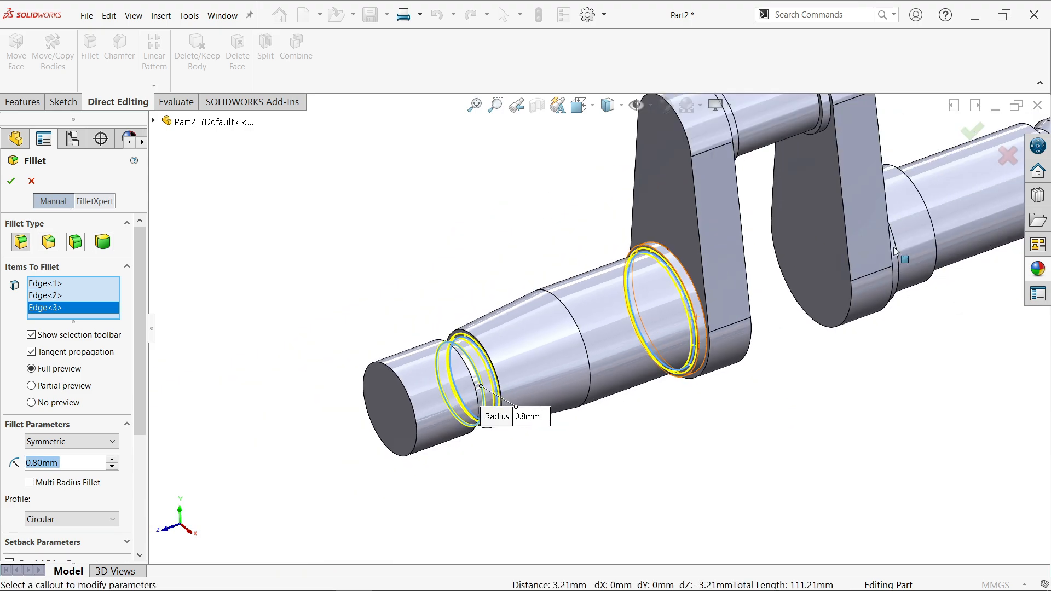
Step: Add the opposite shaft's two inner groove edges and the shoulder edge at its collar to the 0.8 mm fillet
scroll(896, 251, "down", 2)
scroll(892, 246, "up", 2)
scroll(884, 241, "down", 6)
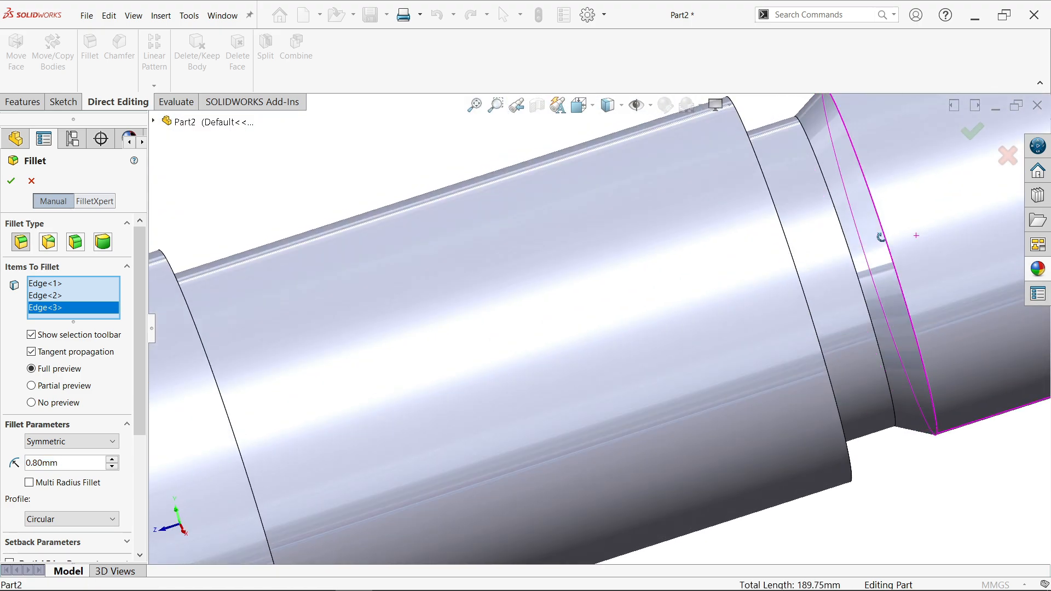
middle_click_drag(881, 236, 870, 276)
left_click(866, 273)
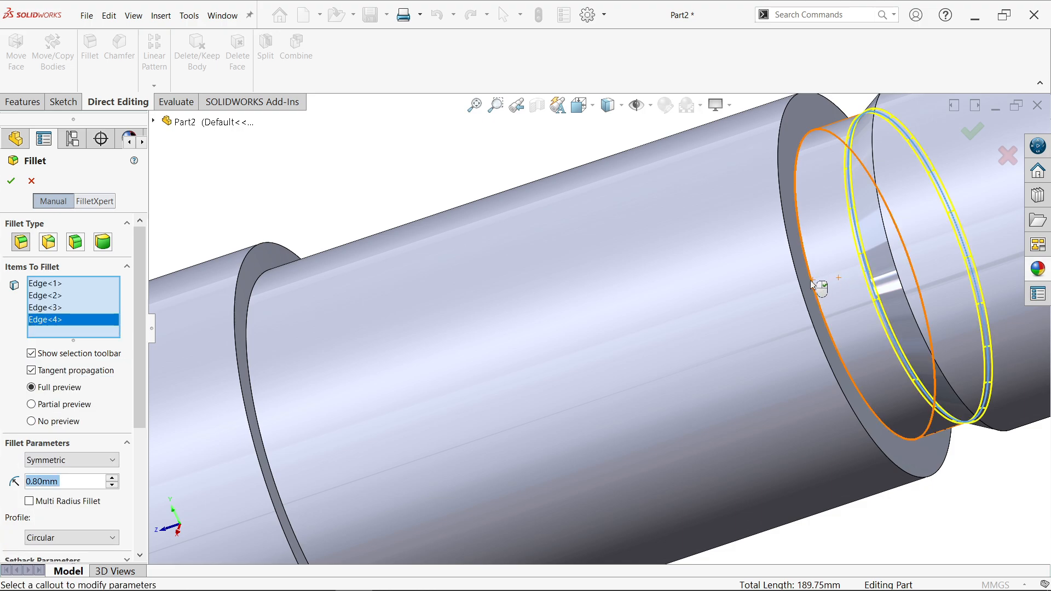
left_click(812, 282)
scroll(613, 326, "up", 3)
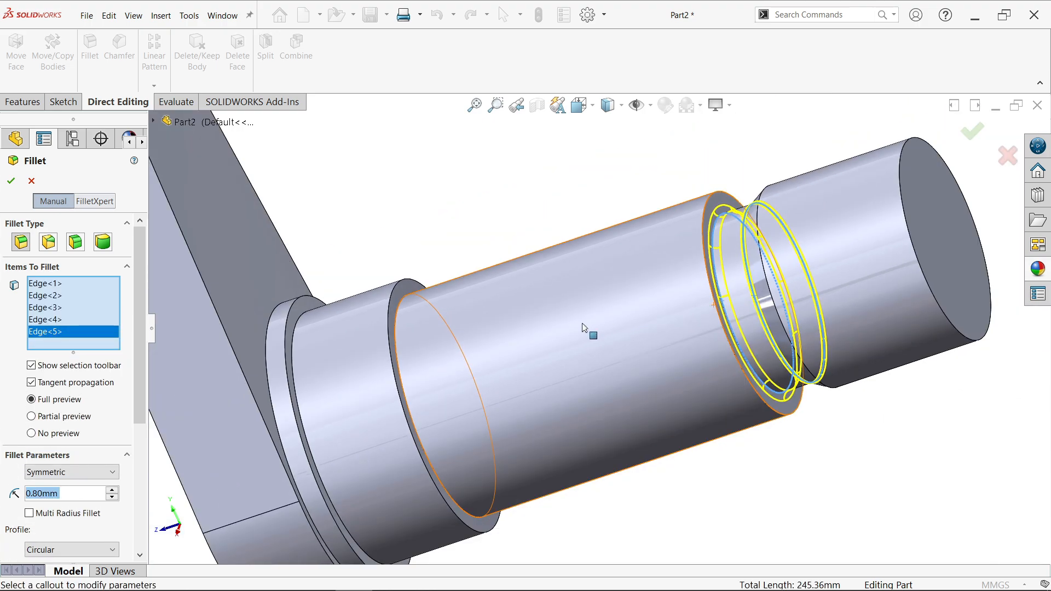
left_click(286, 336)
Step: Add the cylindrical face of the crankpin between the webs to the selection and apply the 0.8 mm fillet
scroll(439, 328, "up", 4)
scroll(440, 328, "down", 5)
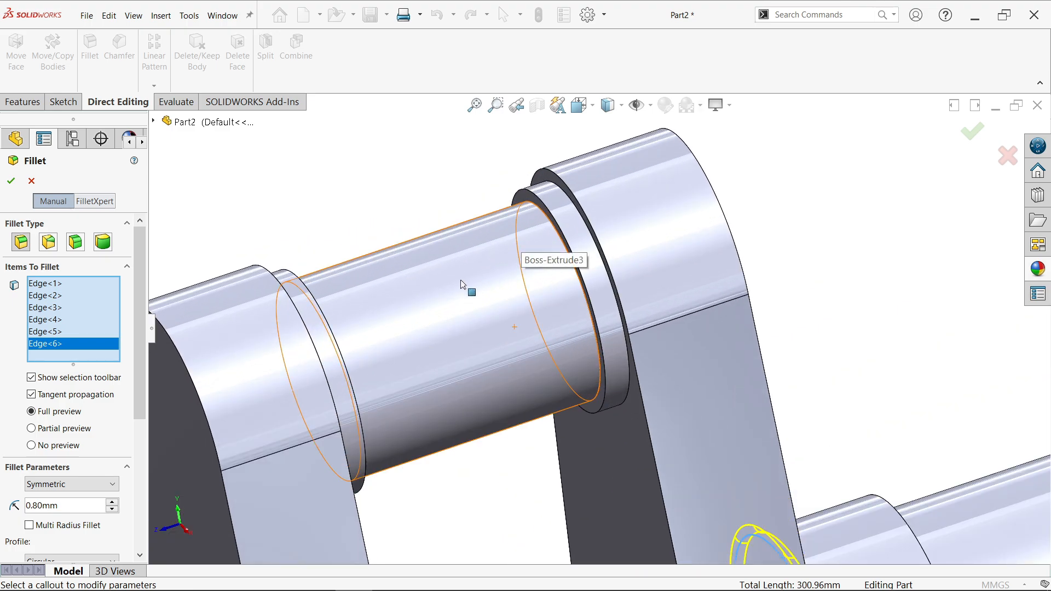
left_click(461, 286)
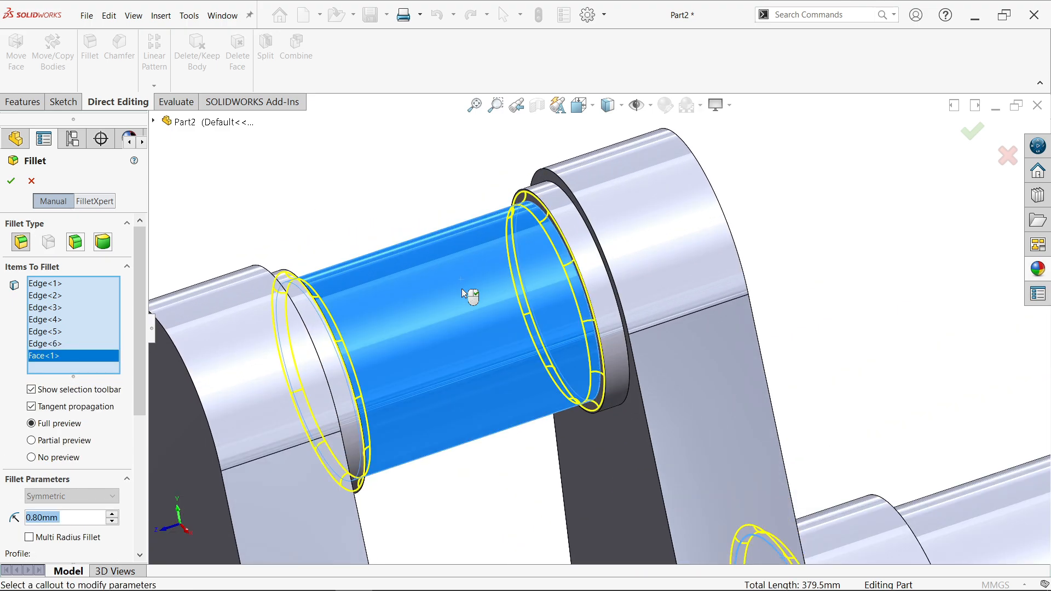
scroll(341, 305, "up", 3)
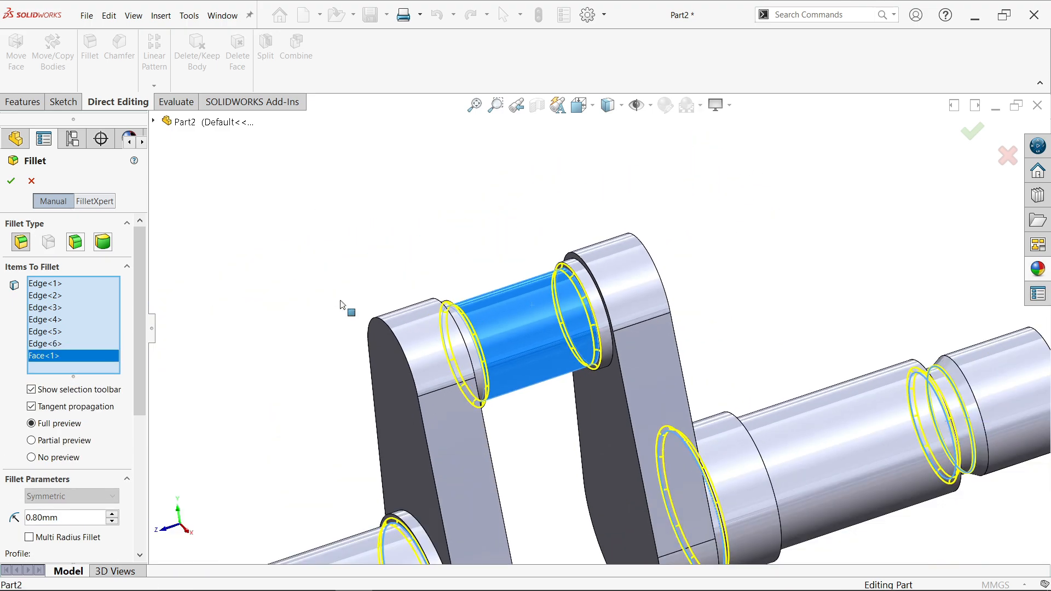
left_click(10, 183)
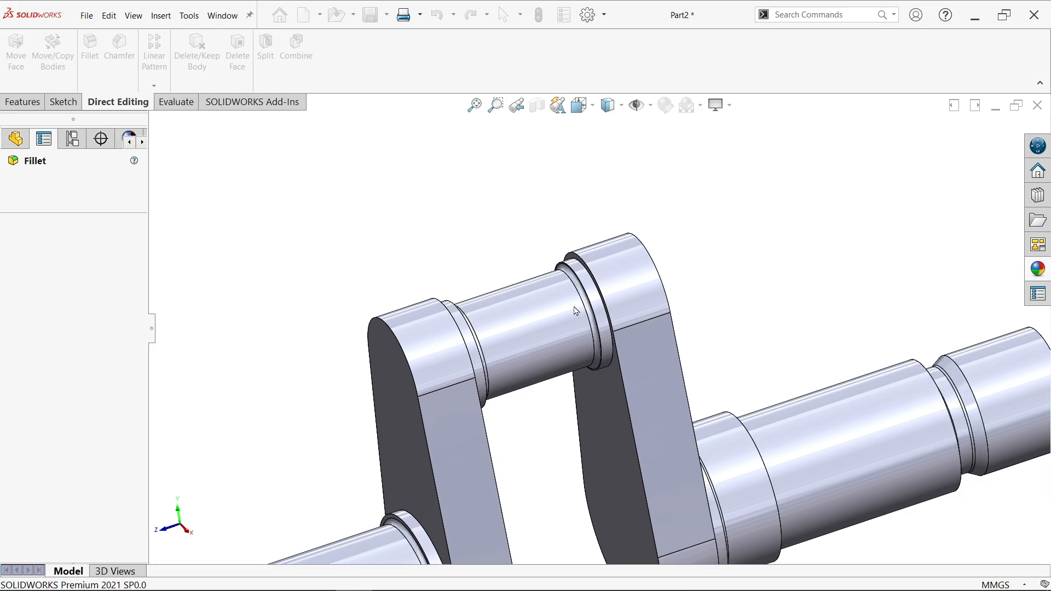
scroll(596, 323, "up", 5)
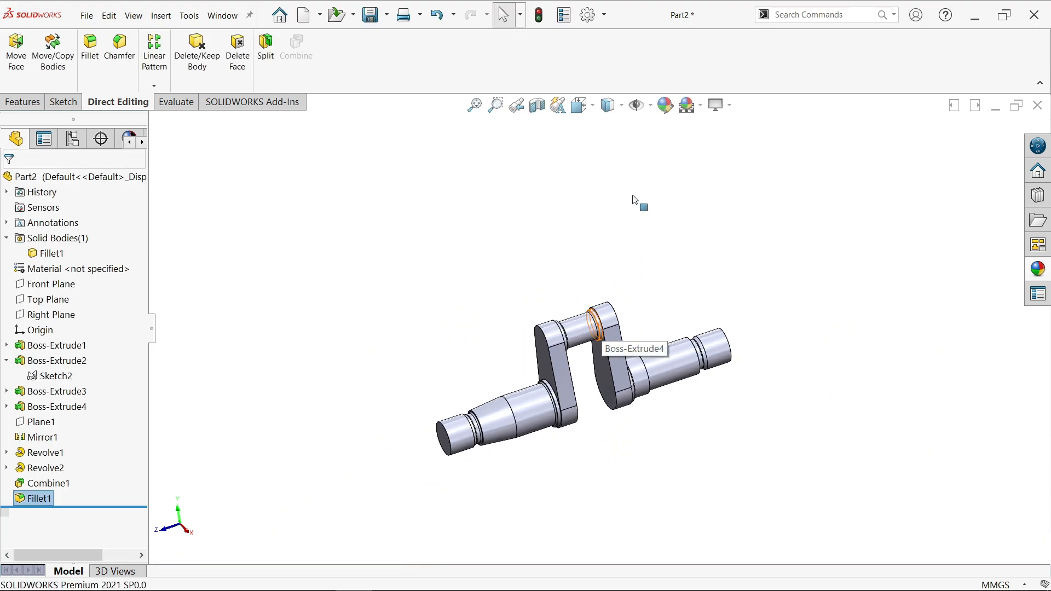
Step: Set the isometric view and switch to the reference drawing in the image viewer to examine the keyway dimensions in Section B-B
left_click(23, 102)
left_click(699, 74)
scroll(680, 265, "down", 4)
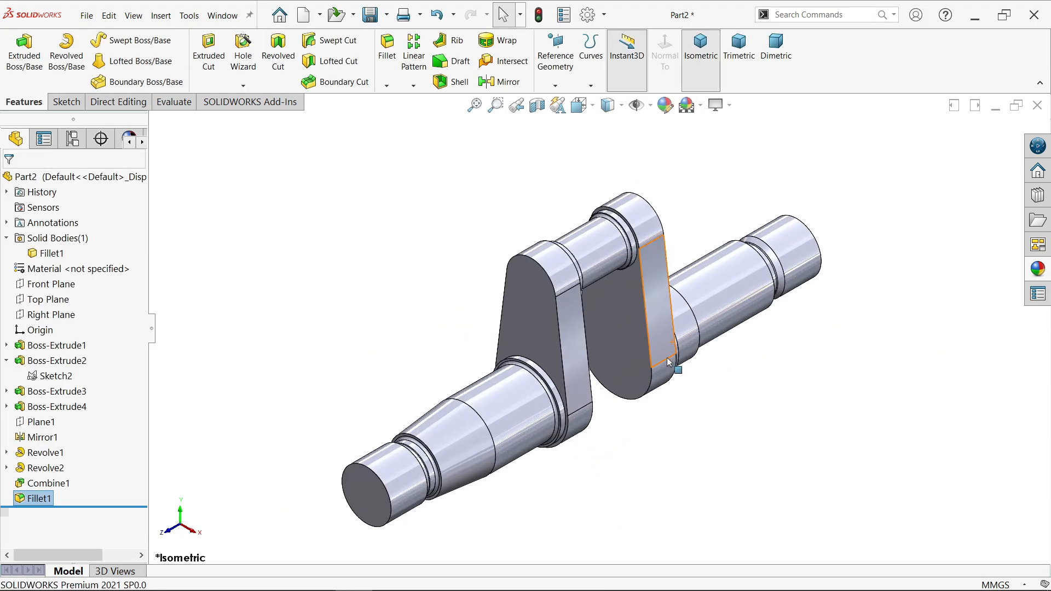
key("alt+Tab")
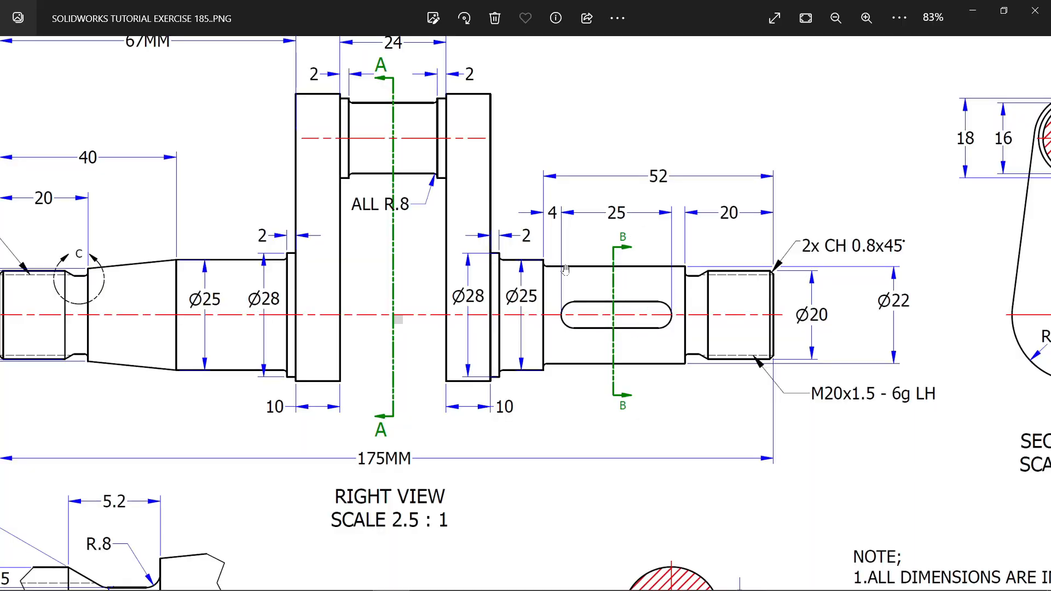
scroll(700, 316, "down", 5)
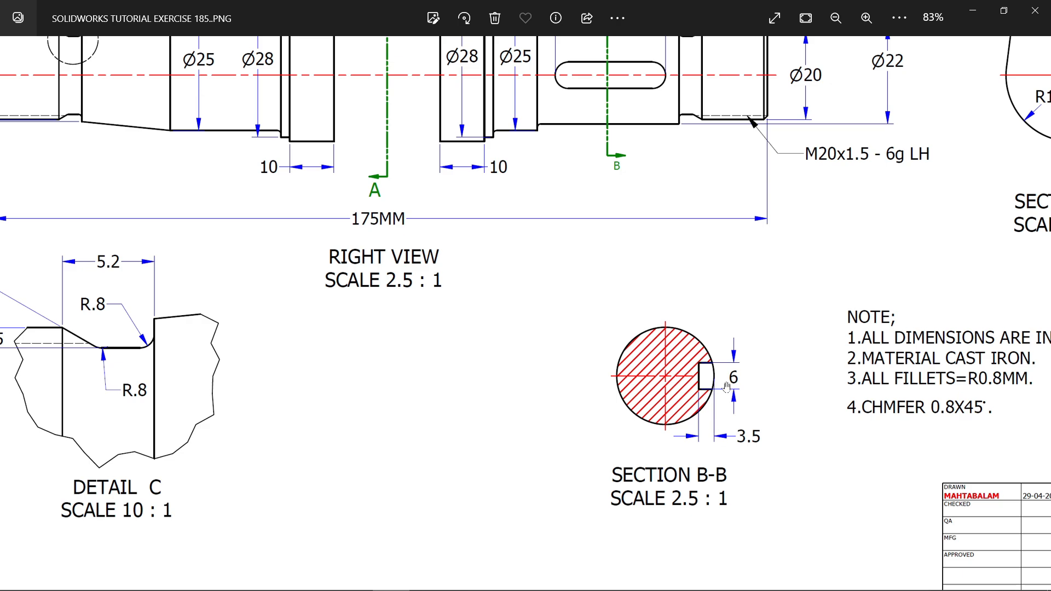
Step: Examine the keyway position and length, thread and shaft dimensions in the drawing's right view, and return to SOLIDWORKS
scroll(627, 232, "up", 4)
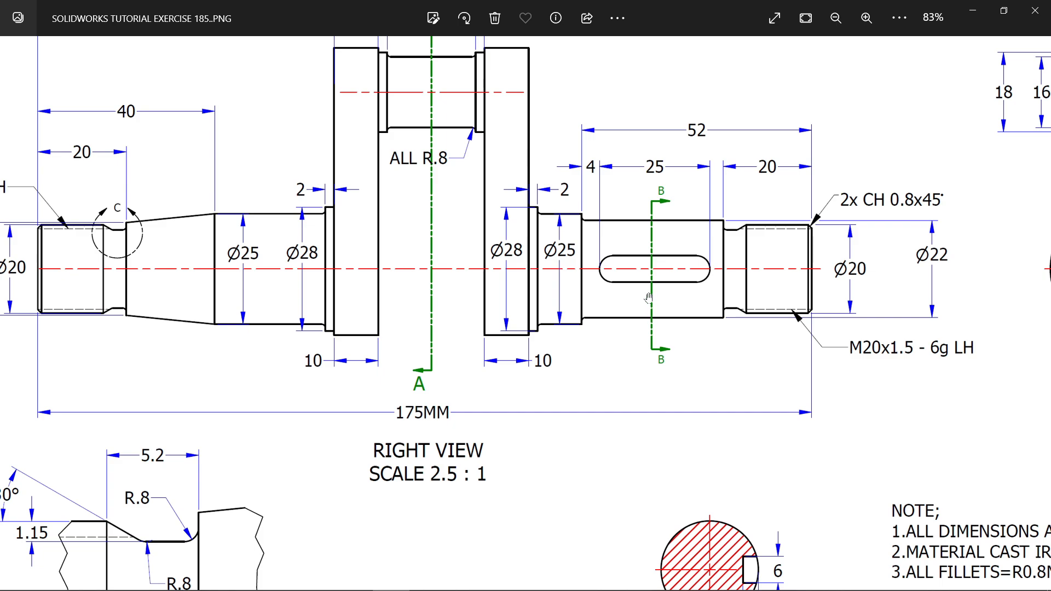
left_click_drag(721, 276, 797, 272)
left_click_drag(613, 256, 704, 281)
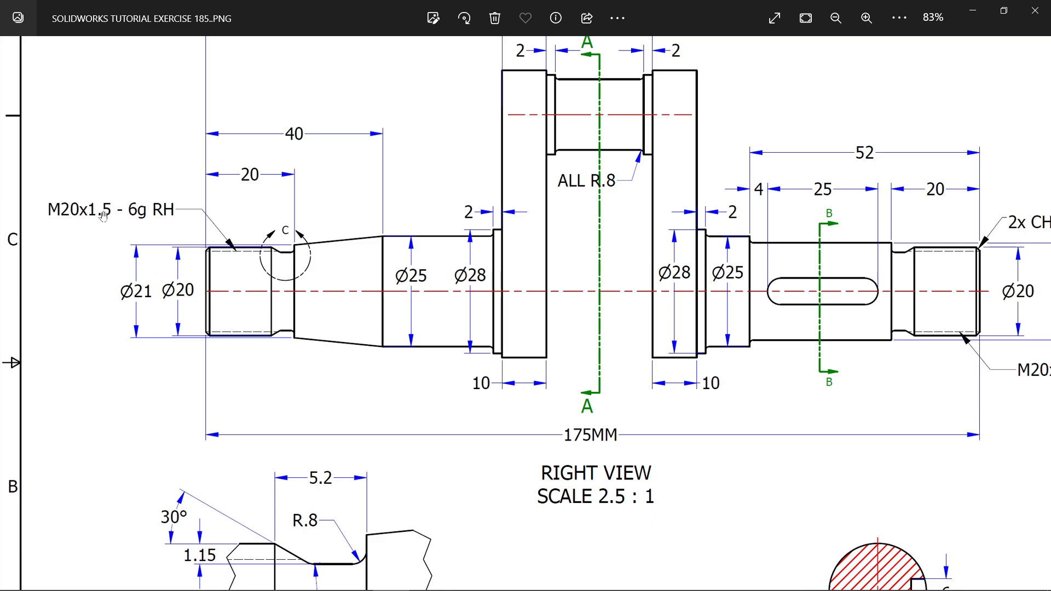
left_click_drag(731, 277, 638, 287)
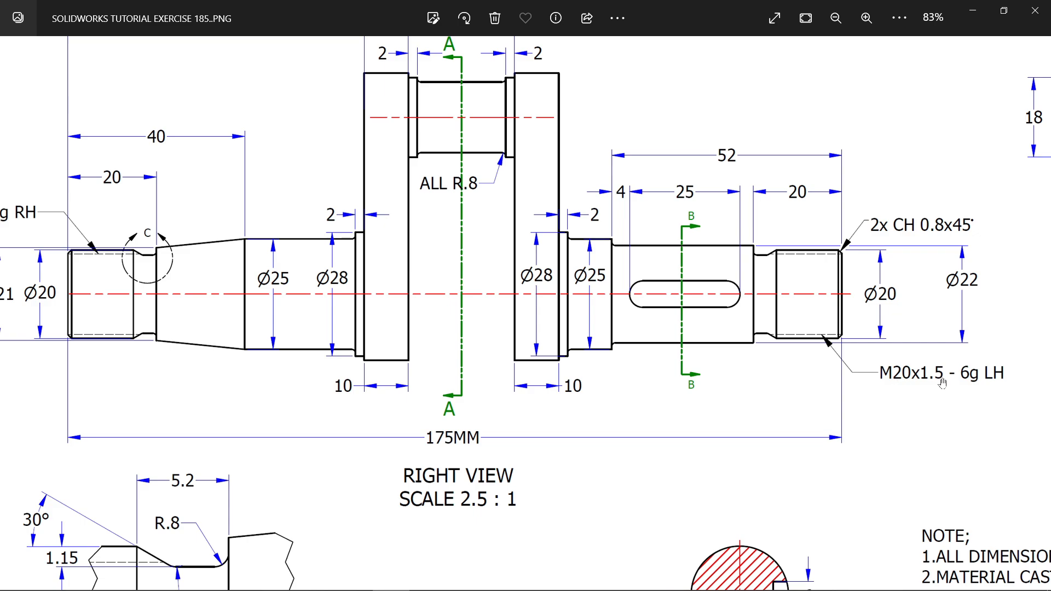
left_click_drag(498, 313, 571, 252)
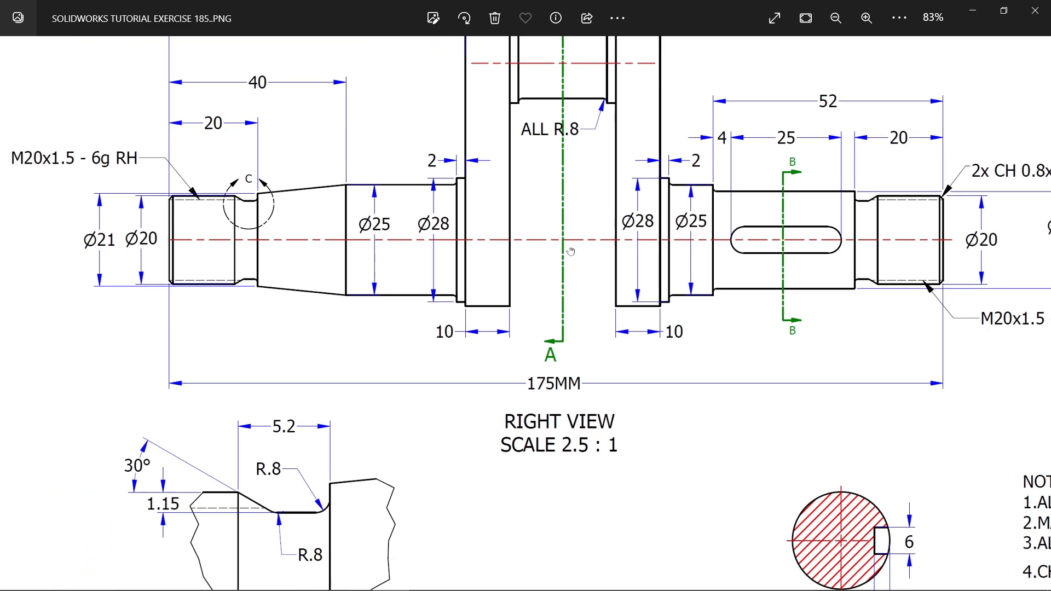
scroll(529, 295, "down", 3)
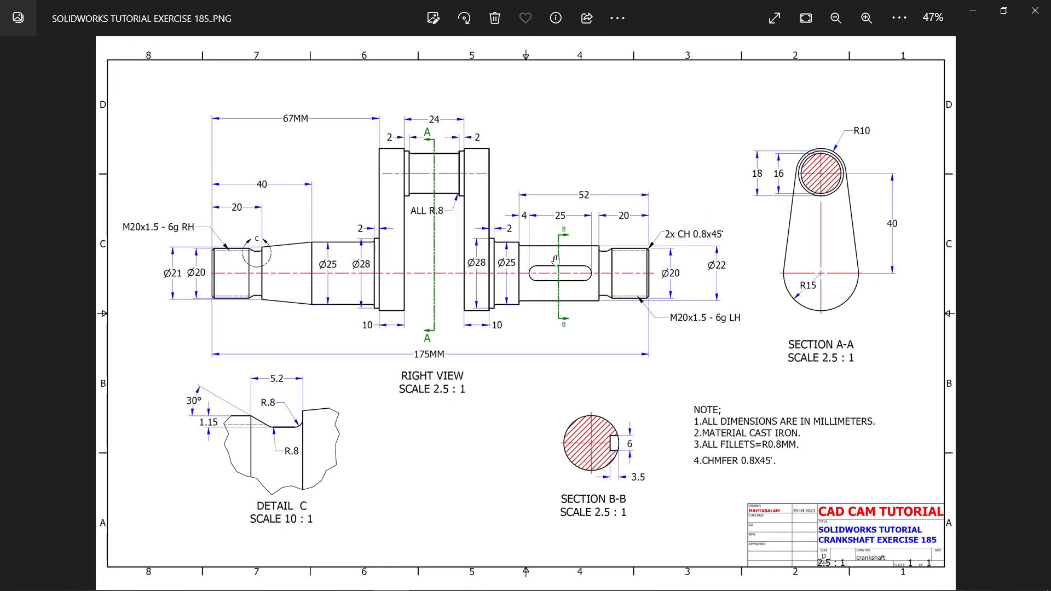
left_click(972, 10)
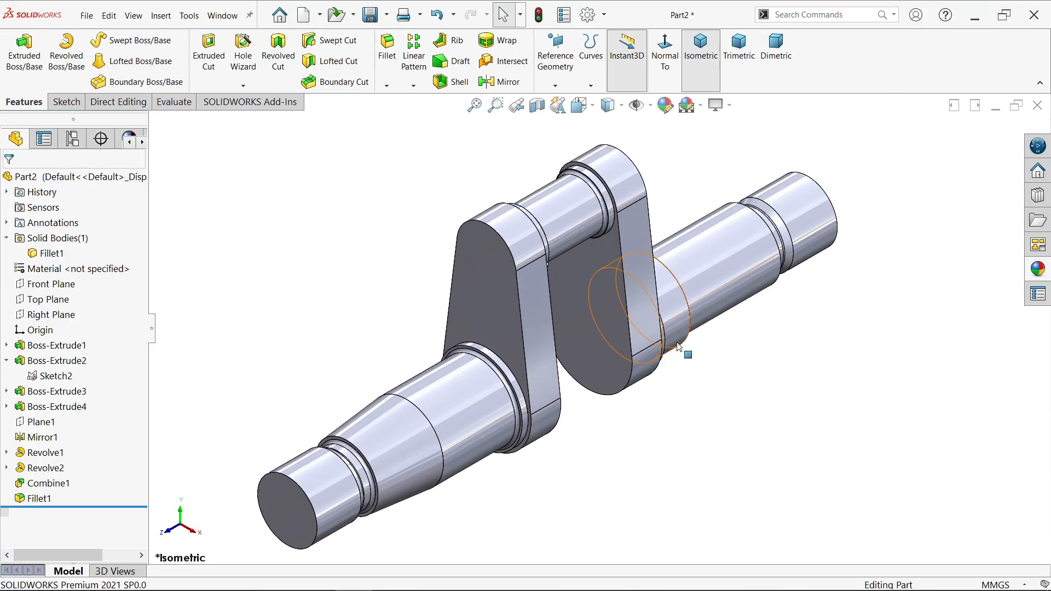
Step: Create a reference plane offset 11 mm from the Right Plane
left_click(6, 238)
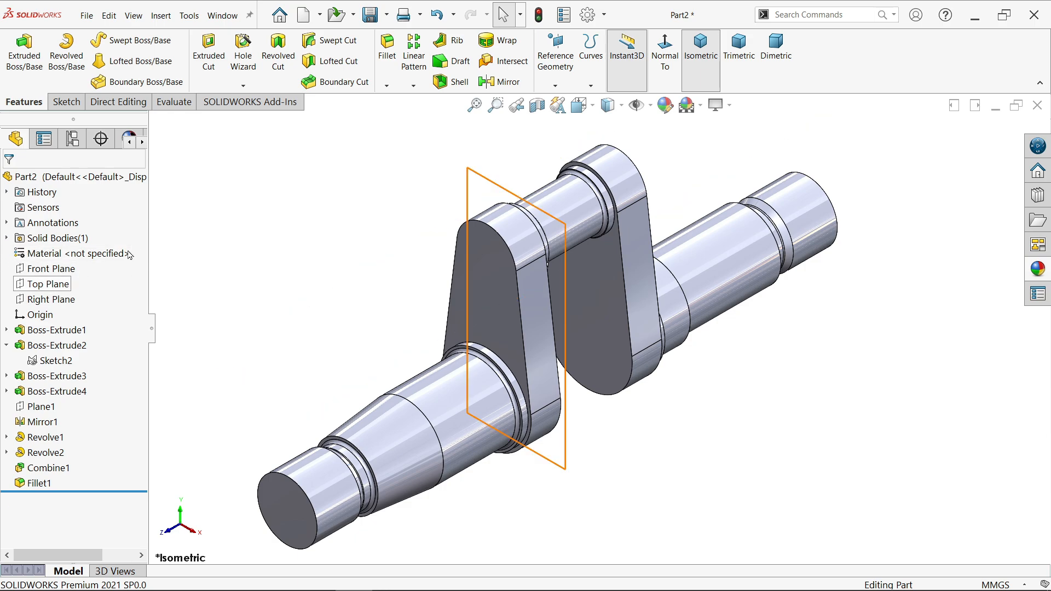
left_click(555, 86)
left_click(565, 101)
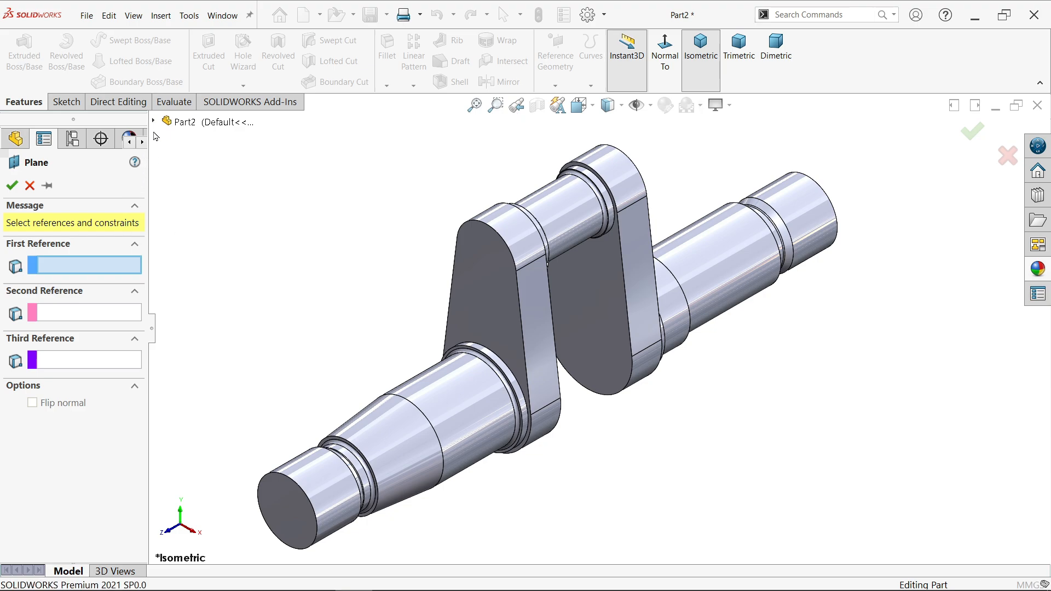
left_click(154, 121)
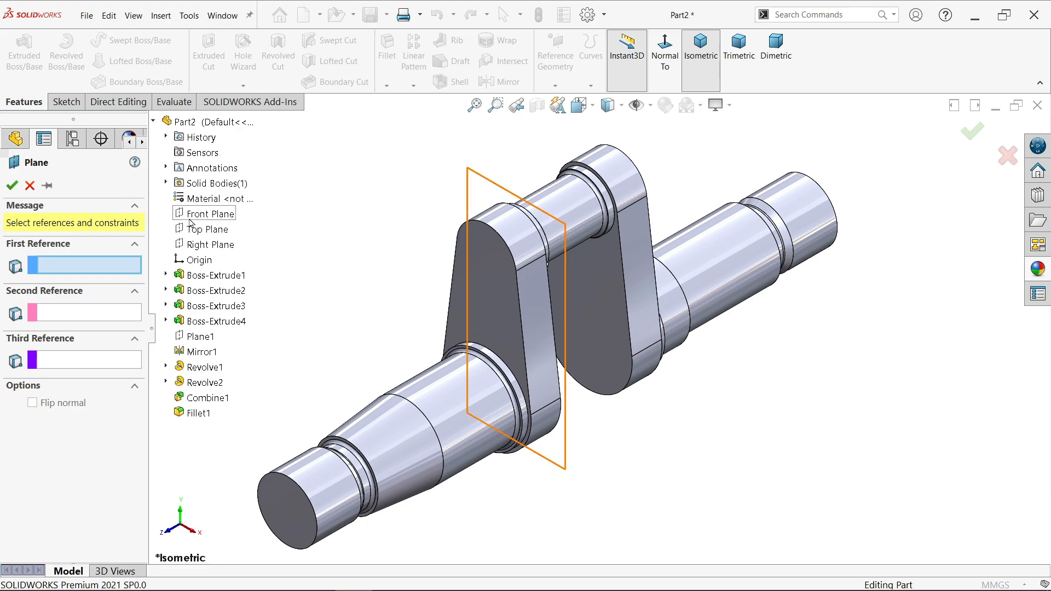
left_click(211, 245)
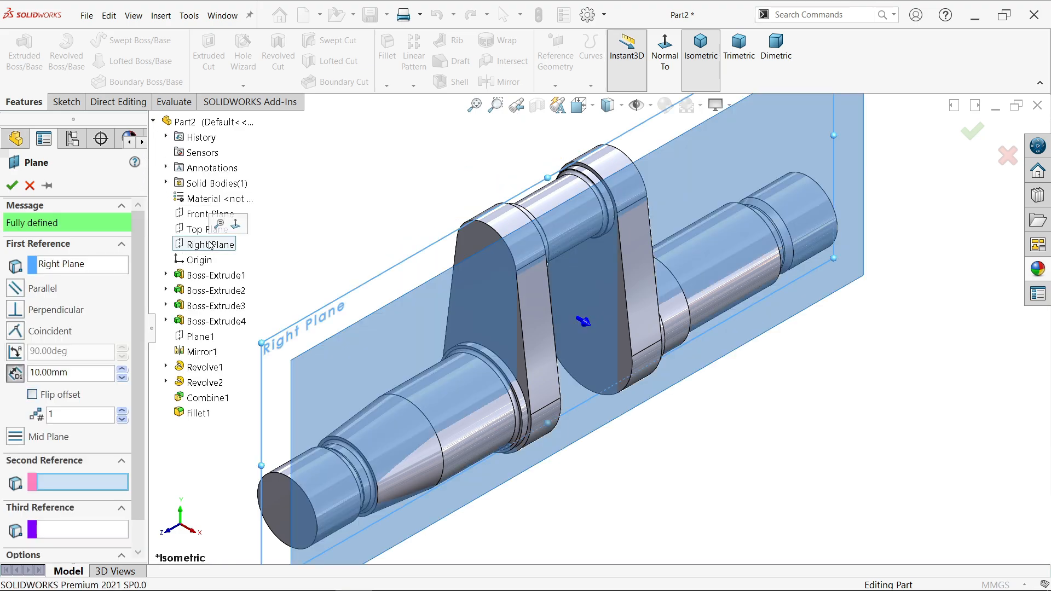
double_click(70, 374)
type("11")
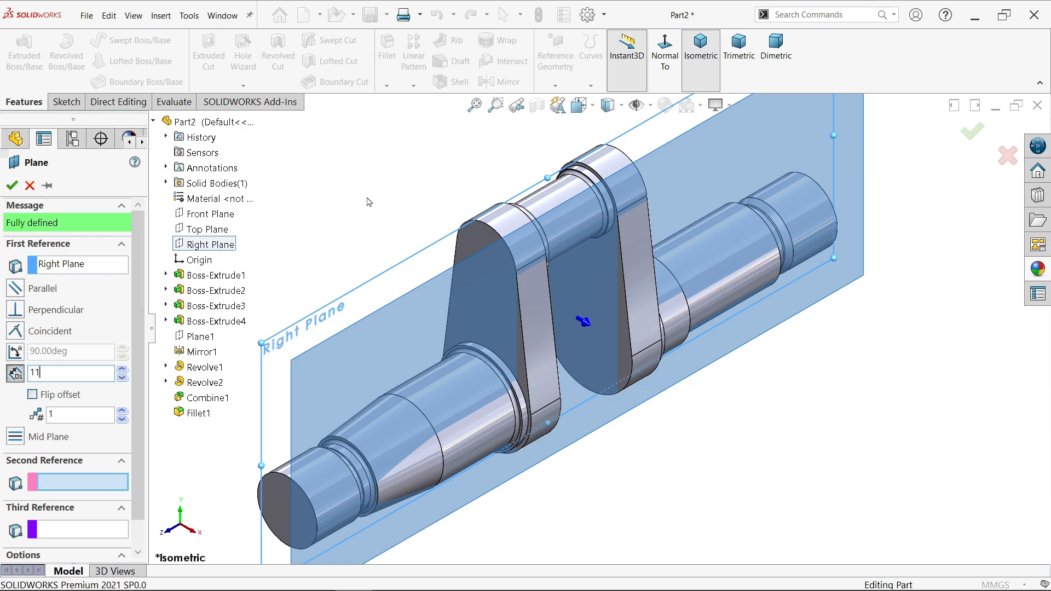
key("Return")
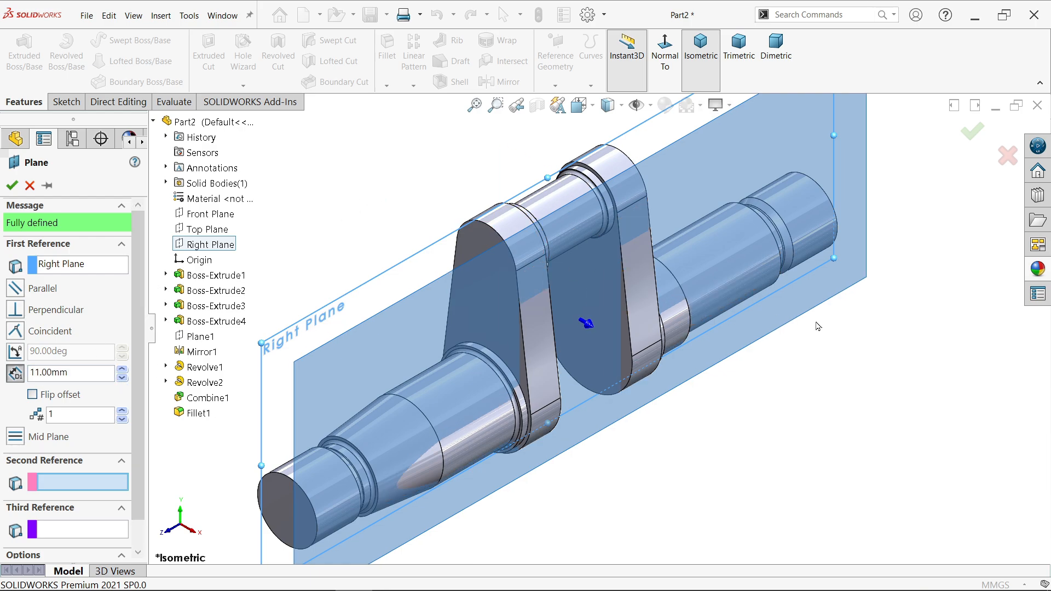
left_click(11, 185)
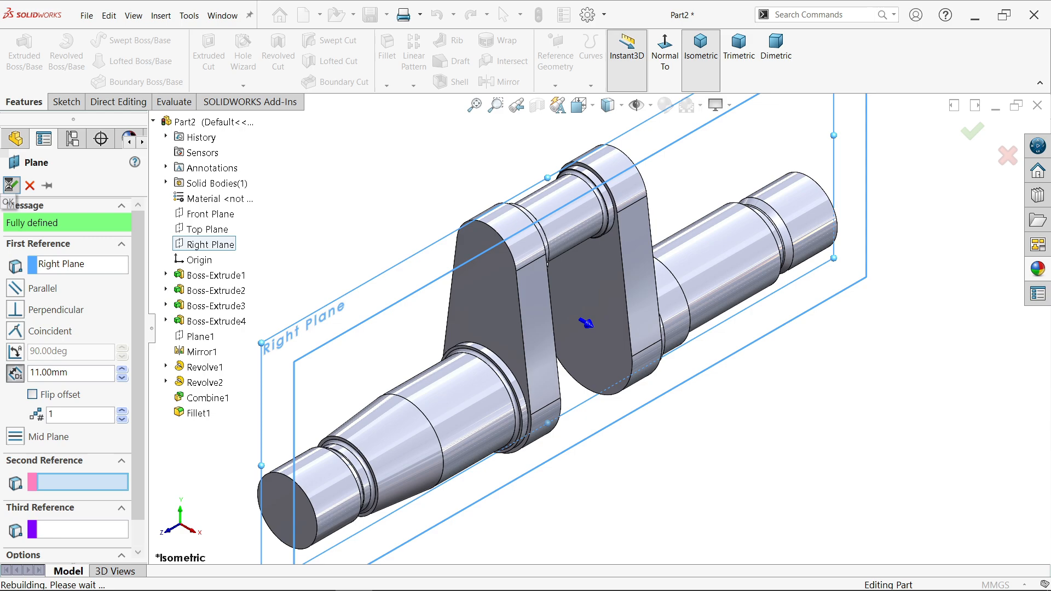
Step: Sketch a horizontal straight slot on the new plane over the untapered shaft, about 19.9 mm between centers and 6.9 mm wide
left_click(66, 103)
left_click(17, 49)
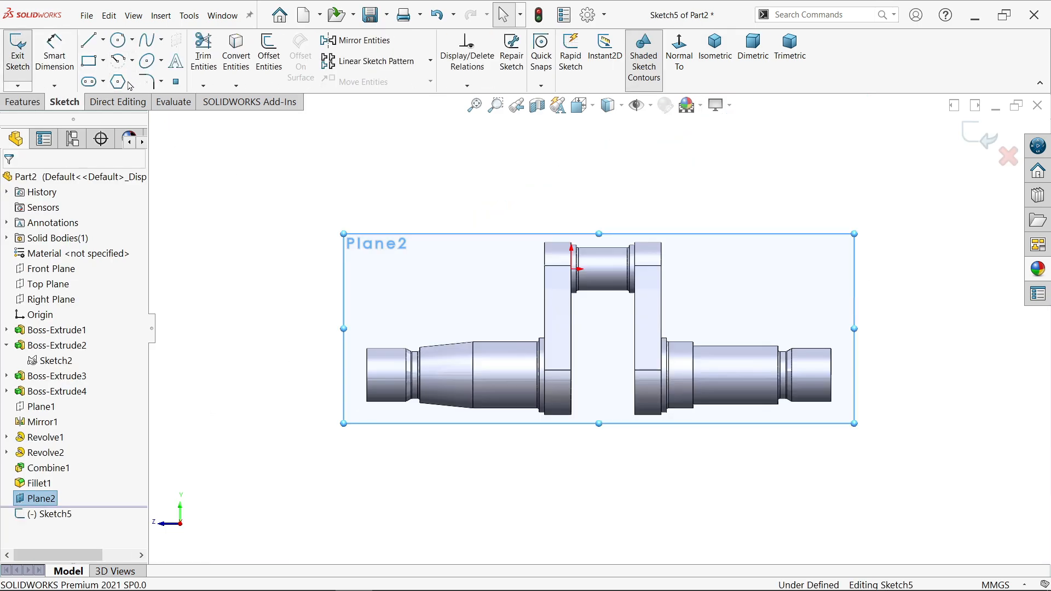
left_click(103, 83)
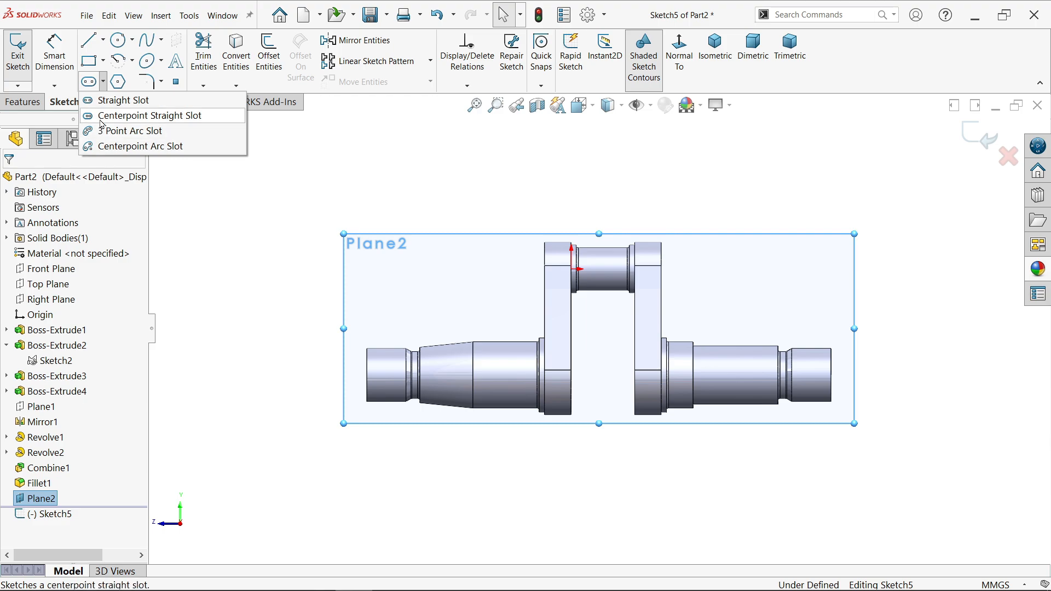
left_click(113, 101)
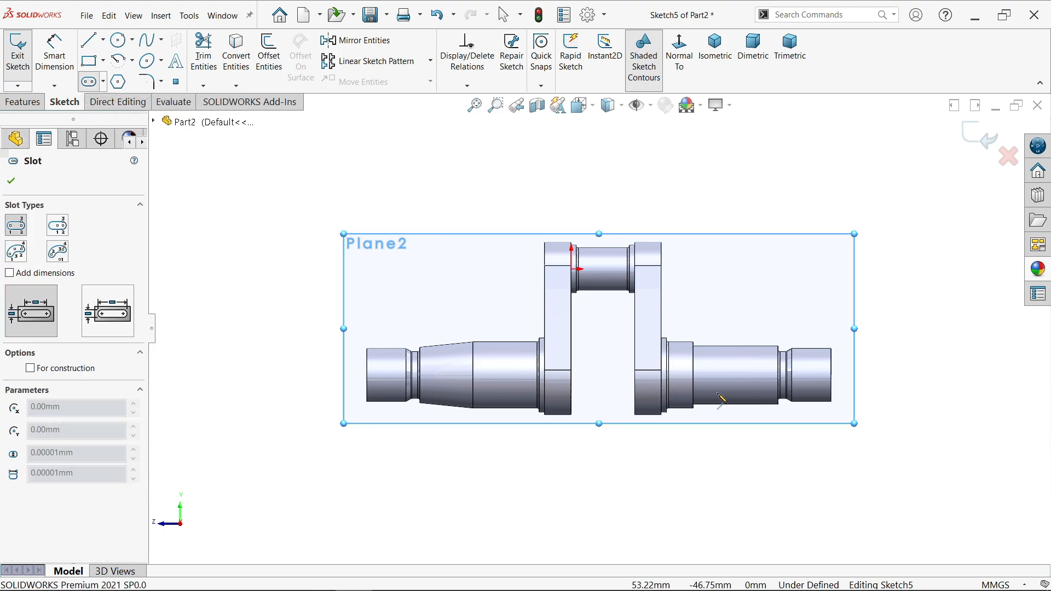
scroll(745, 405, "down", 5)
left_click(662, 336)
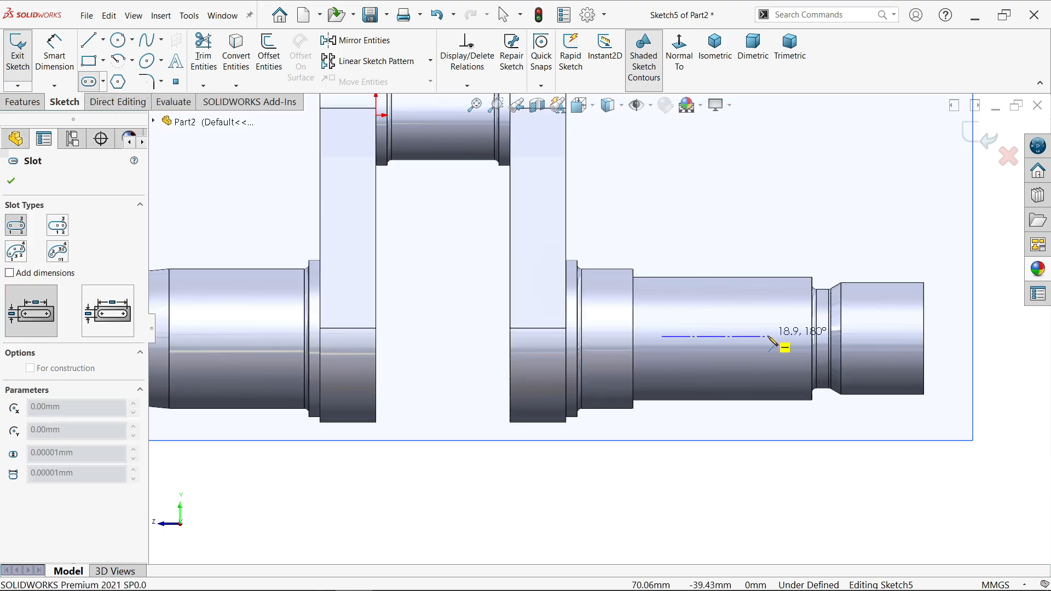
left_click(774, 336)
left_click(773, 323)
scroll(767, 336, "down", 3)
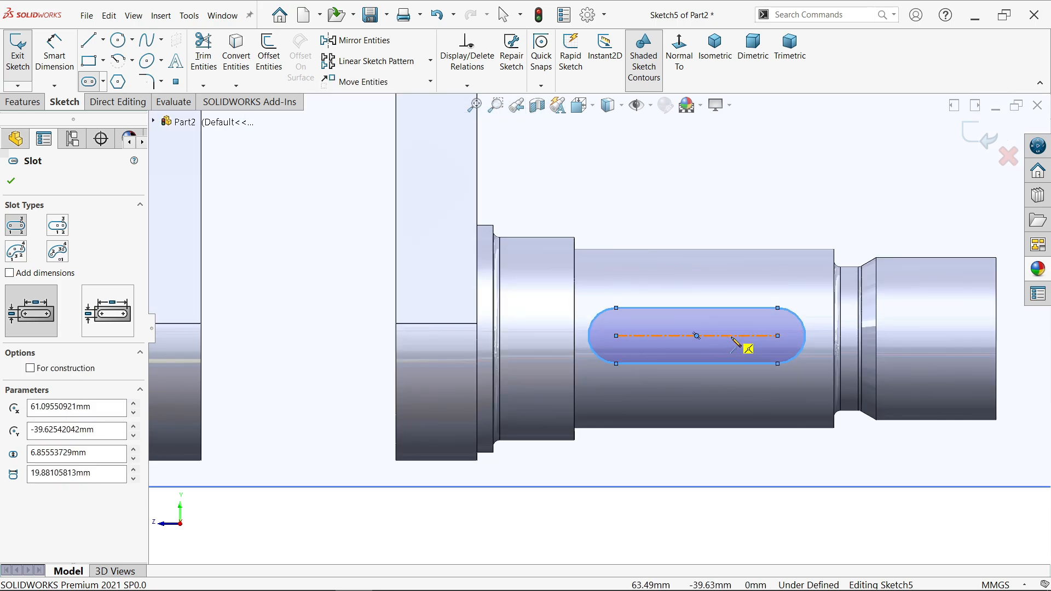
right_click(610, 158)
left_click(630, 163)
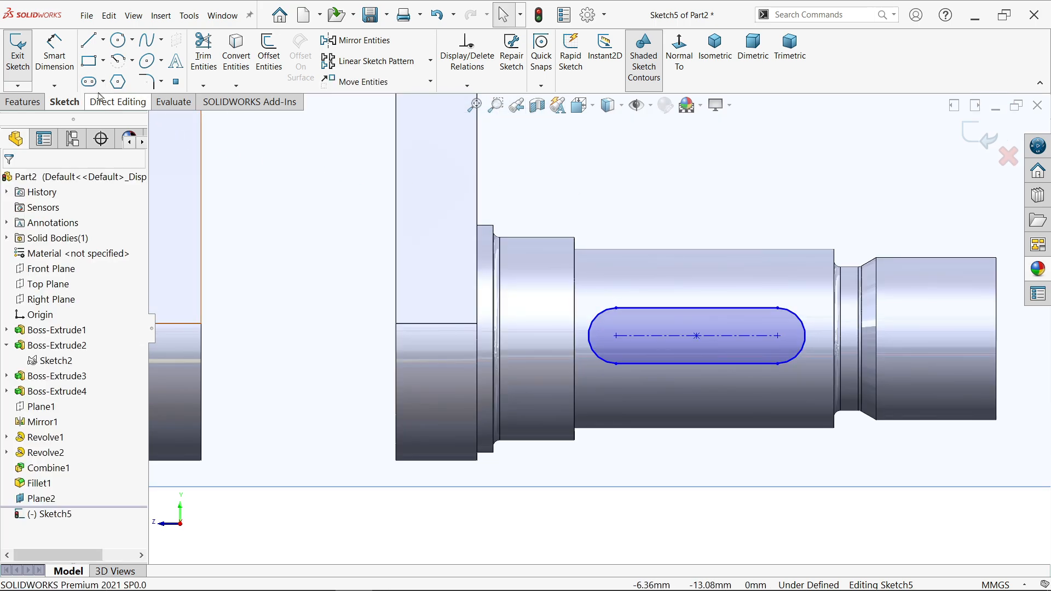
Step: Dimension the slot's overall length between its two end arcs as 25 mm
left_click(57, 61)
left_click(717, 336)
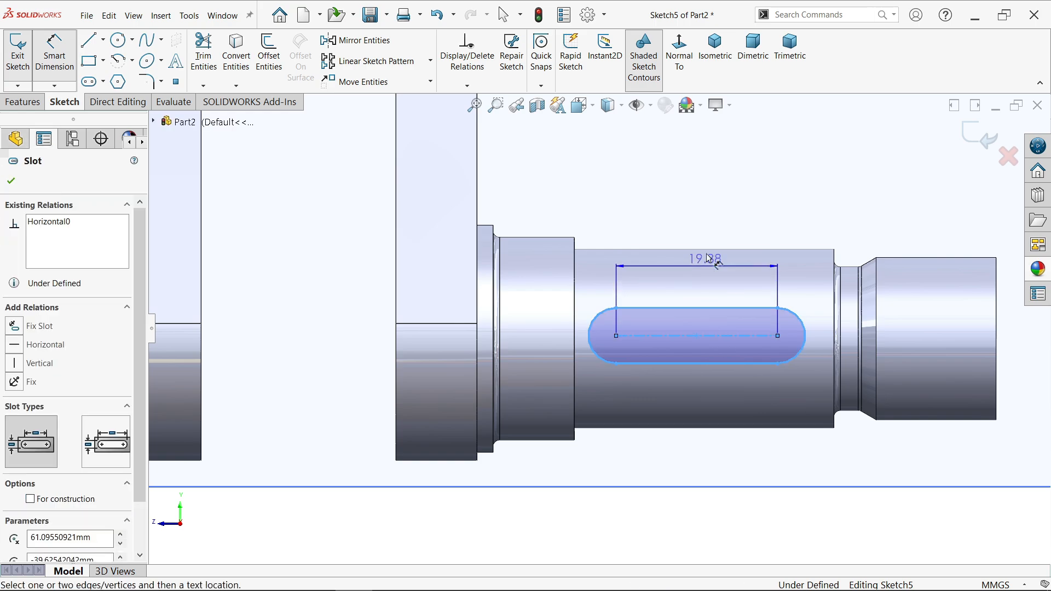
key("Escape")
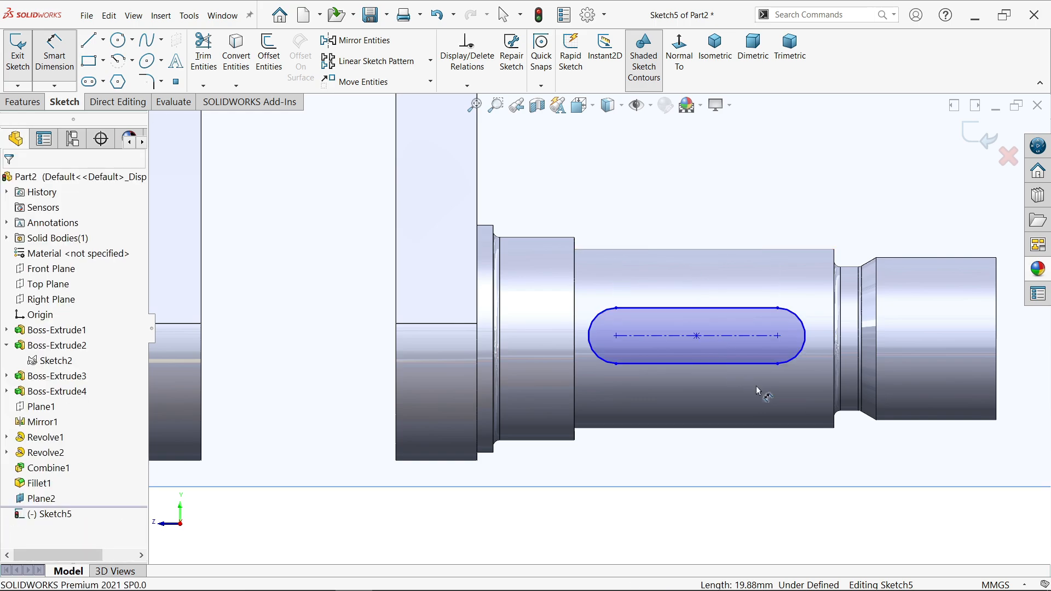
left_click(806, 345)
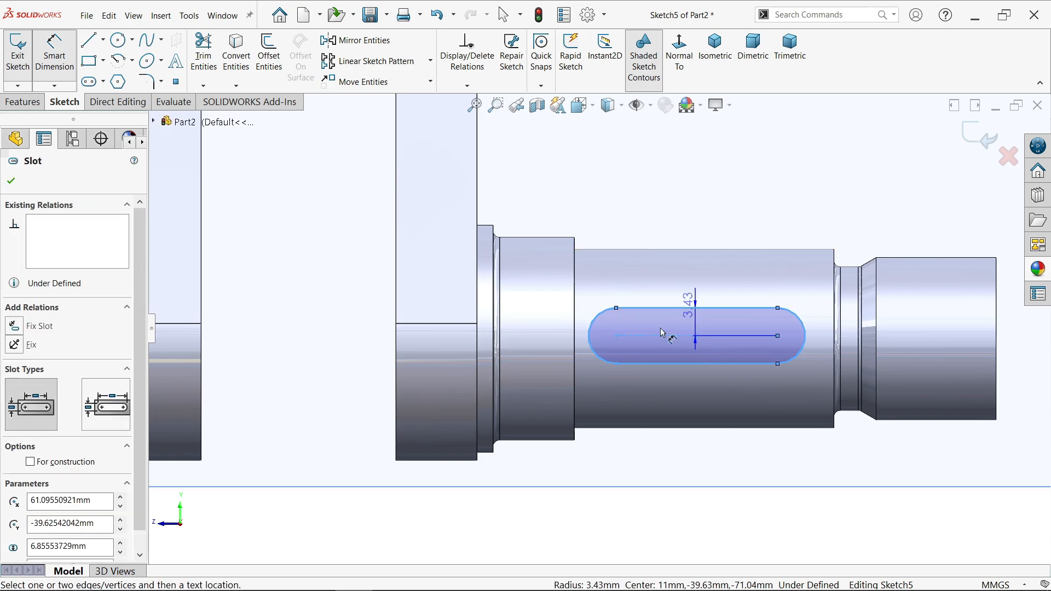
left_click(593, 337)
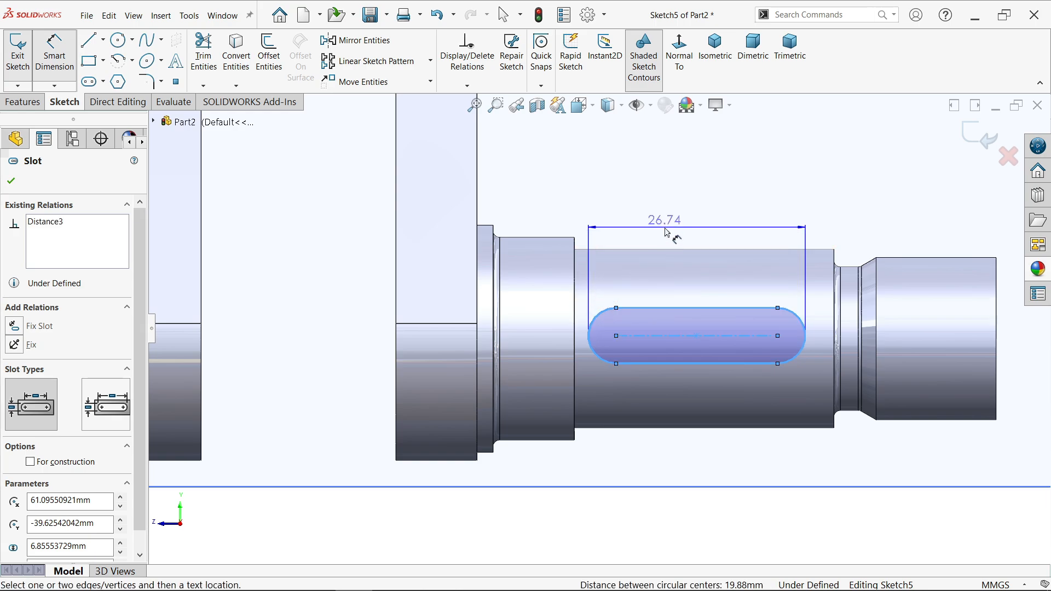
left_click(672, 230)
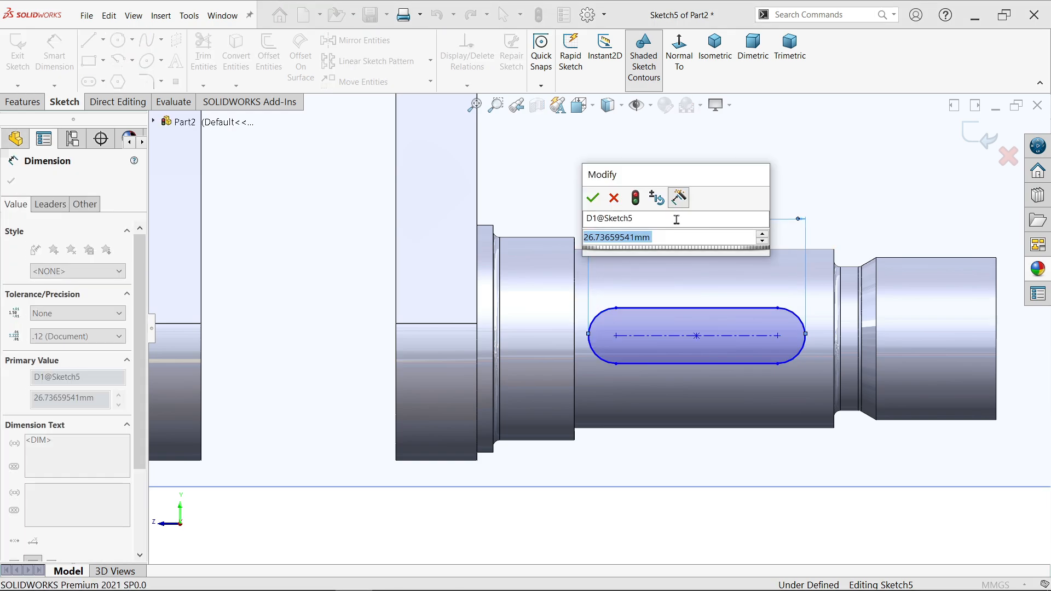
type("25")
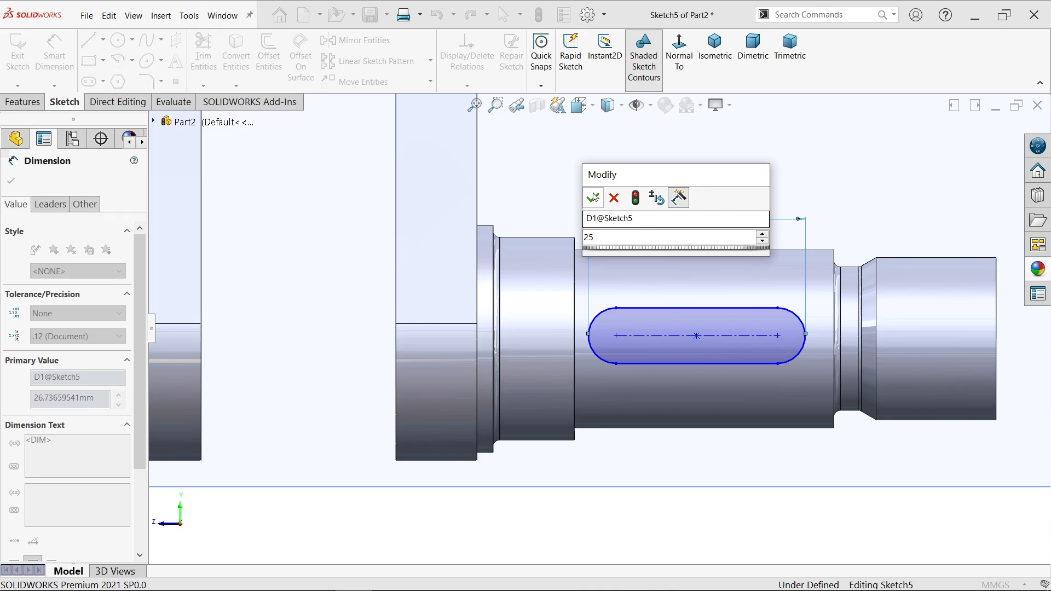
key("Return")
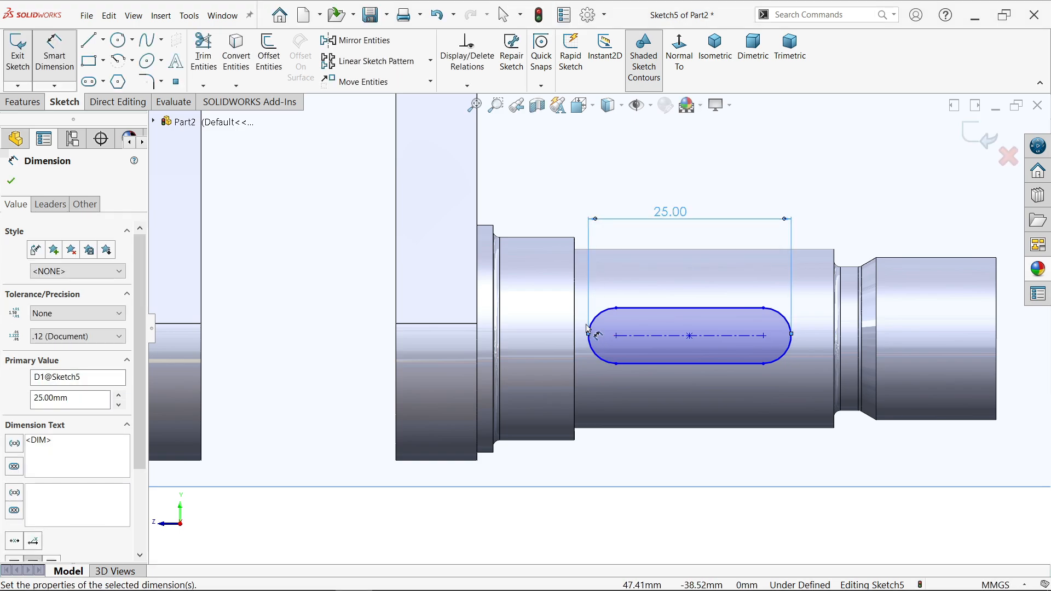
Step: Dimension the gap between the shaft's shoulder edge and the slot's nearest end arc as 4 mm
left_click(574, 298)
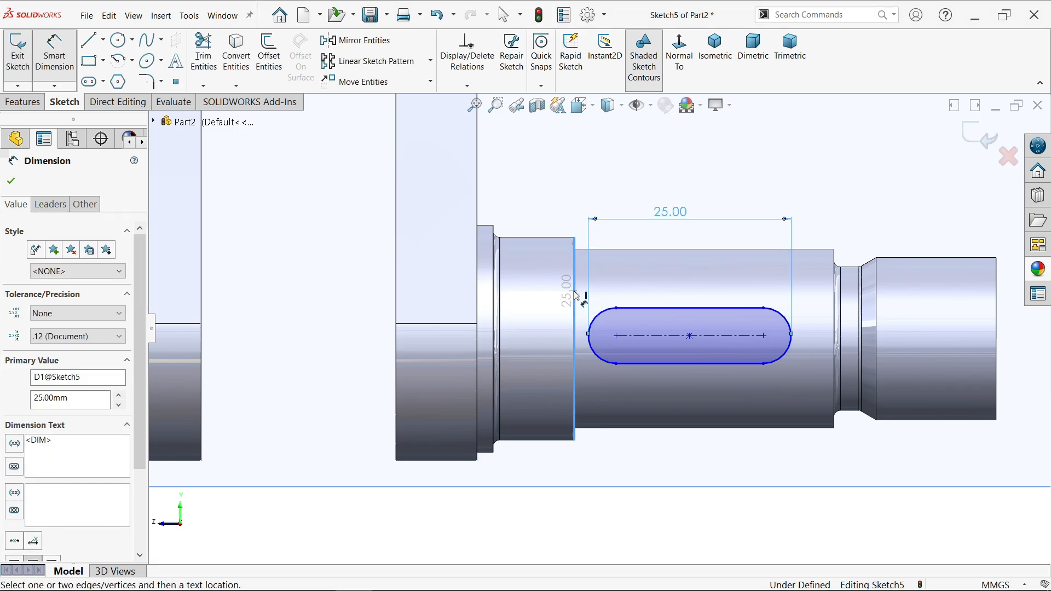
left_click(586, 335)
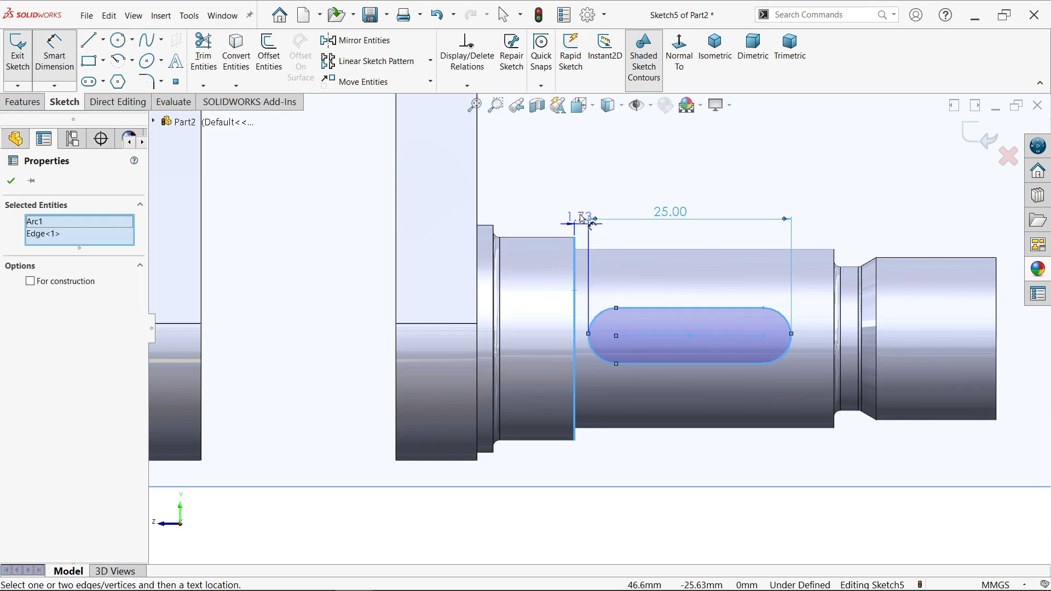
left_click(583, 206)
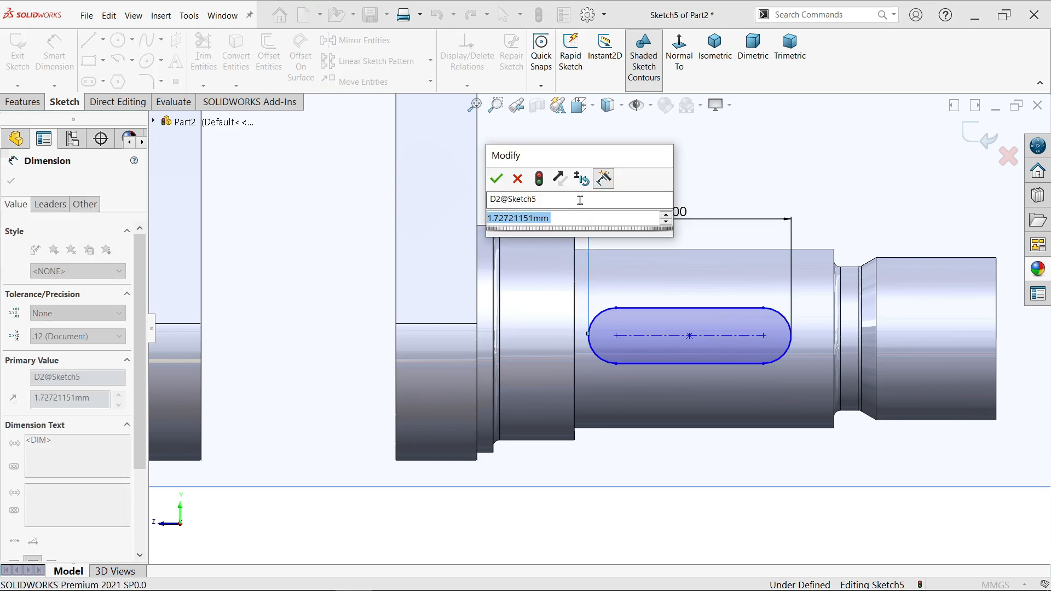
type("4")
key("Return")
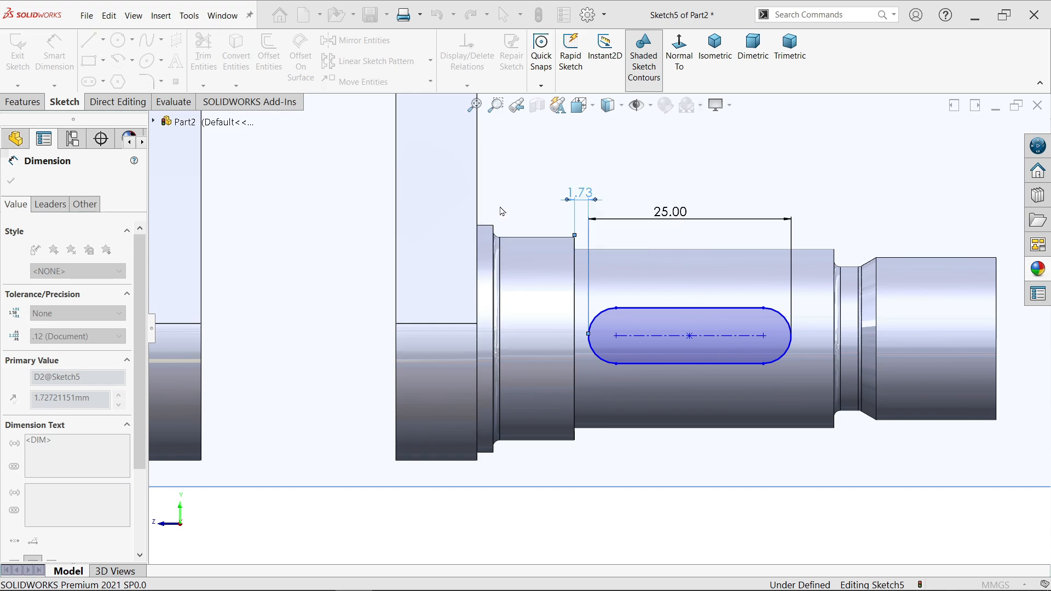
scroll(651, 328, "up", 2)
scroll(667, 336, "down", 2)
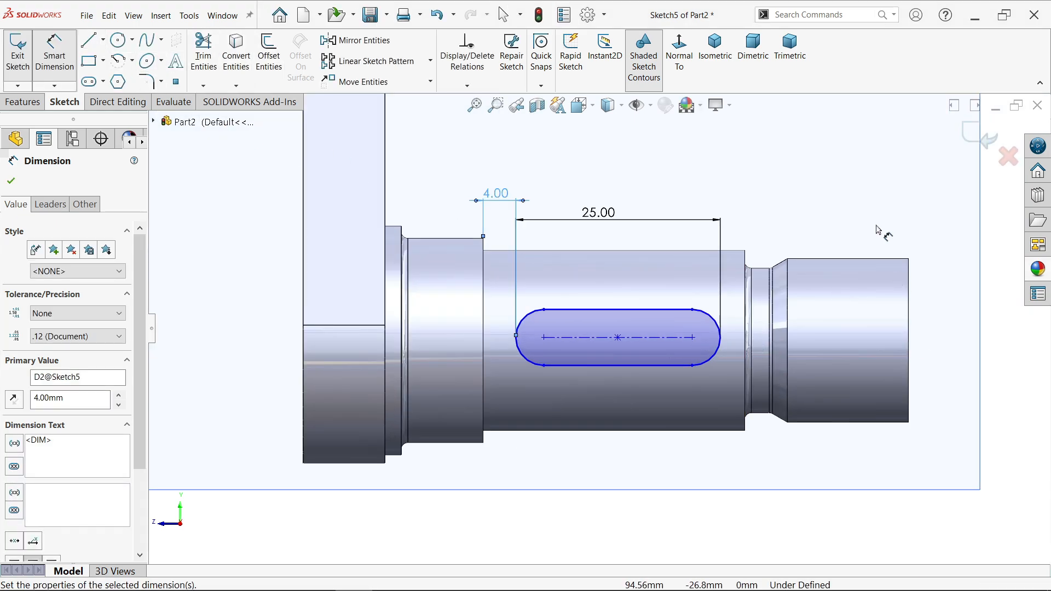
right_click(880, 167)
left_click(879, 204)
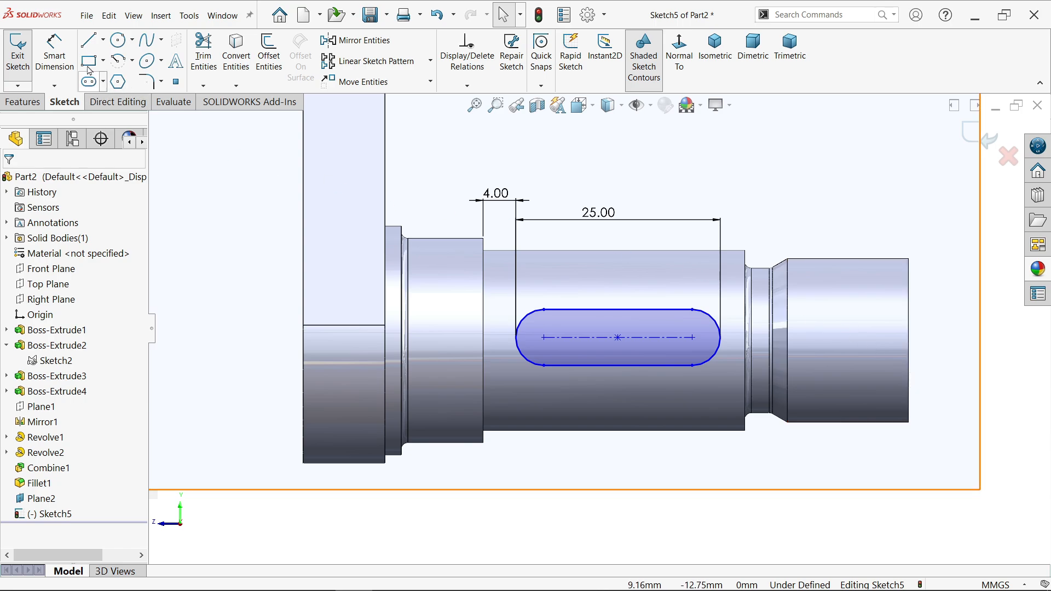
Step: Sketch a horizontal construction centerline about 11.9 mm long inward from the midpoint of the shaft's end edge
left_click(103, 40)
left_click(113, 75)
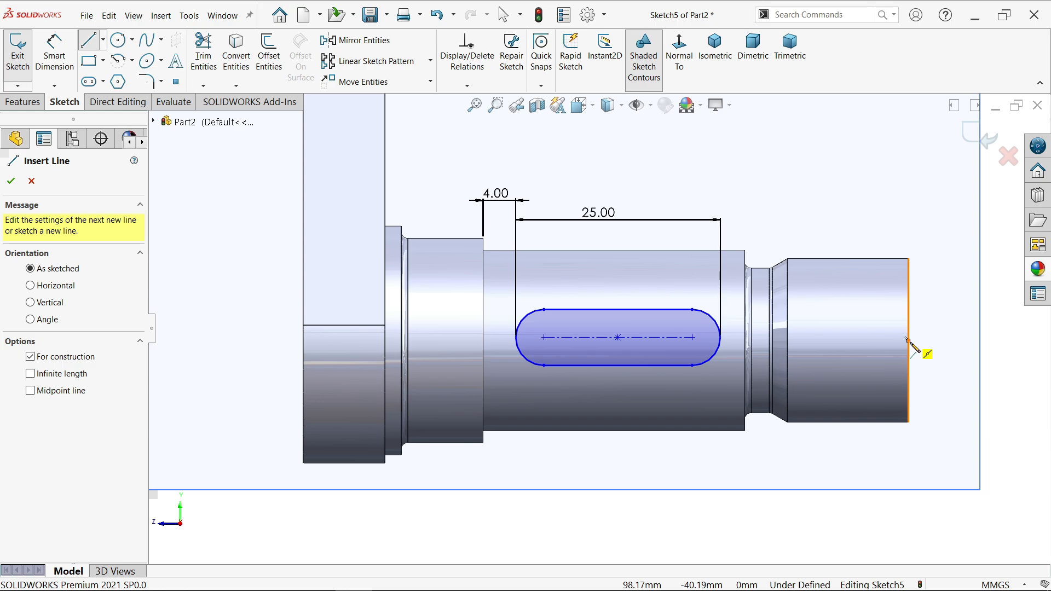
left_click(907, 340)
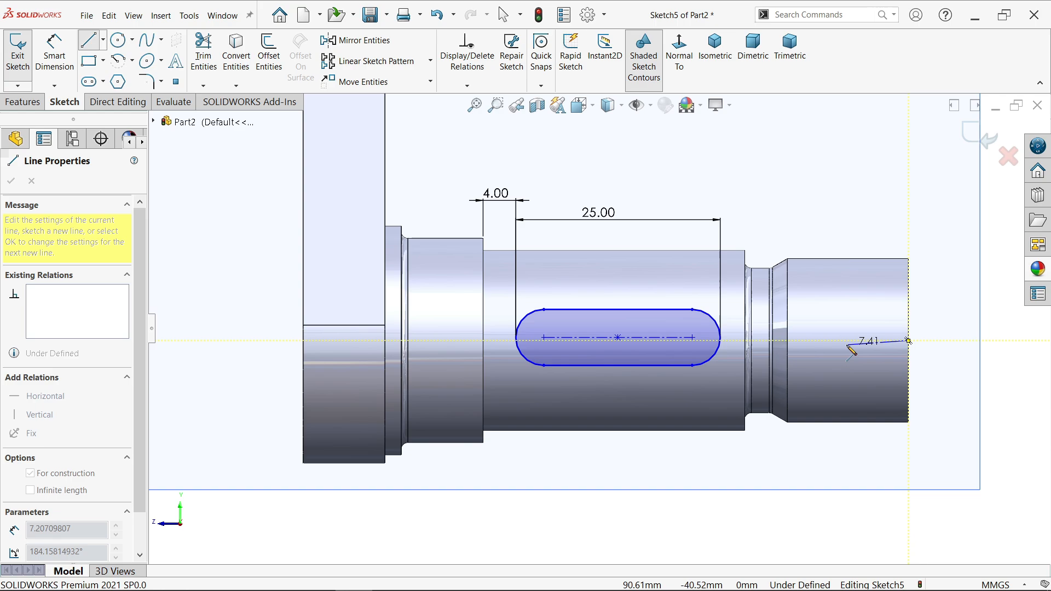
left_click(812, 340)
right_click(830, 284)
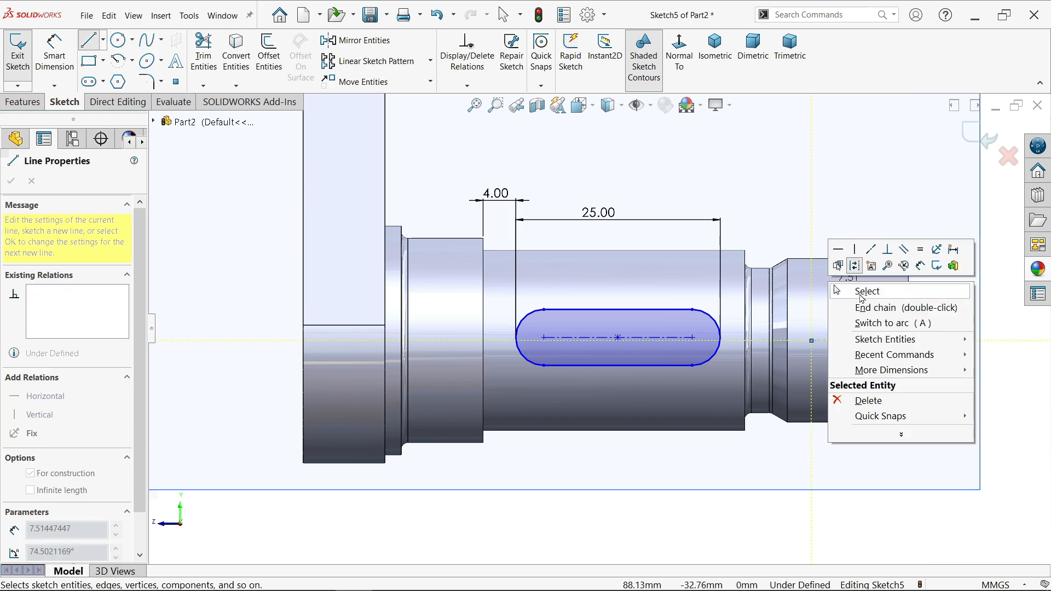
left_click(858, 294)
Step: Make the slot's centerline collinear with the construction line at the shaft's end
scroll(862, 315, "down", 1)
scroll(814, 324, "down", 1)
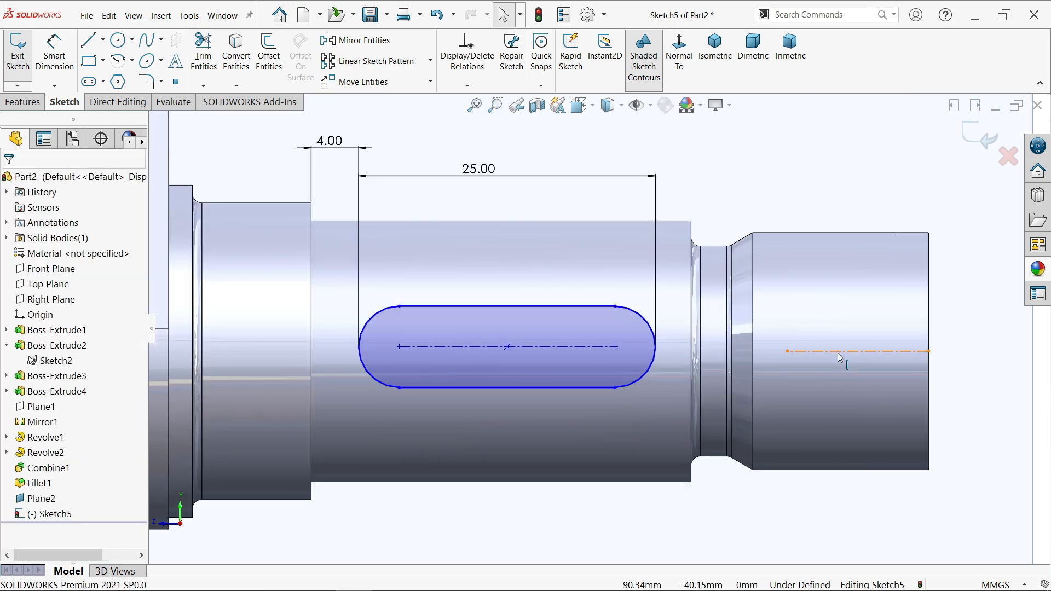
left_click(840, 359)
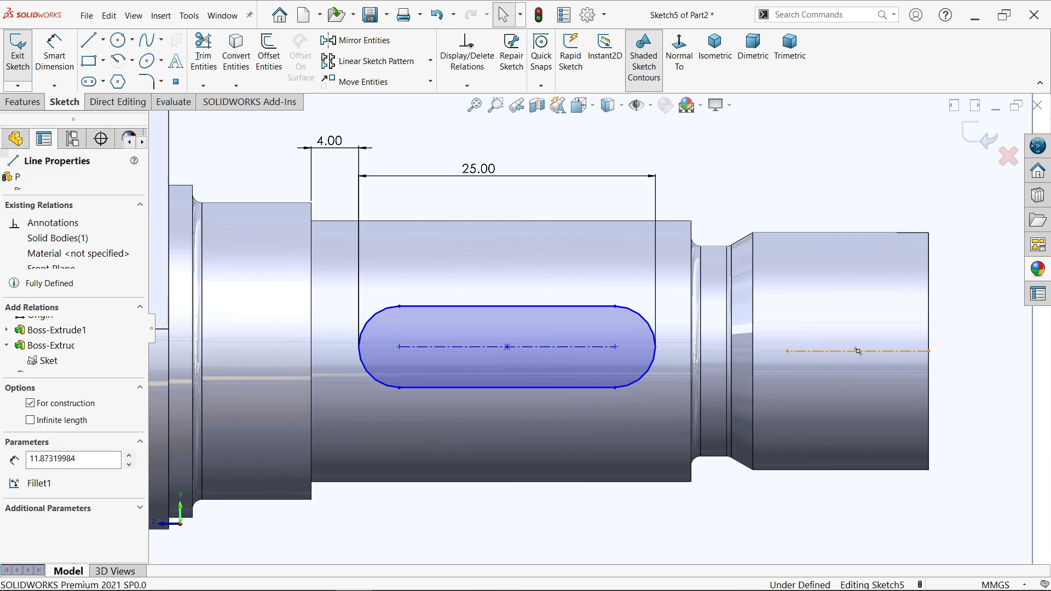
left_click(598, 353, "ctrl")
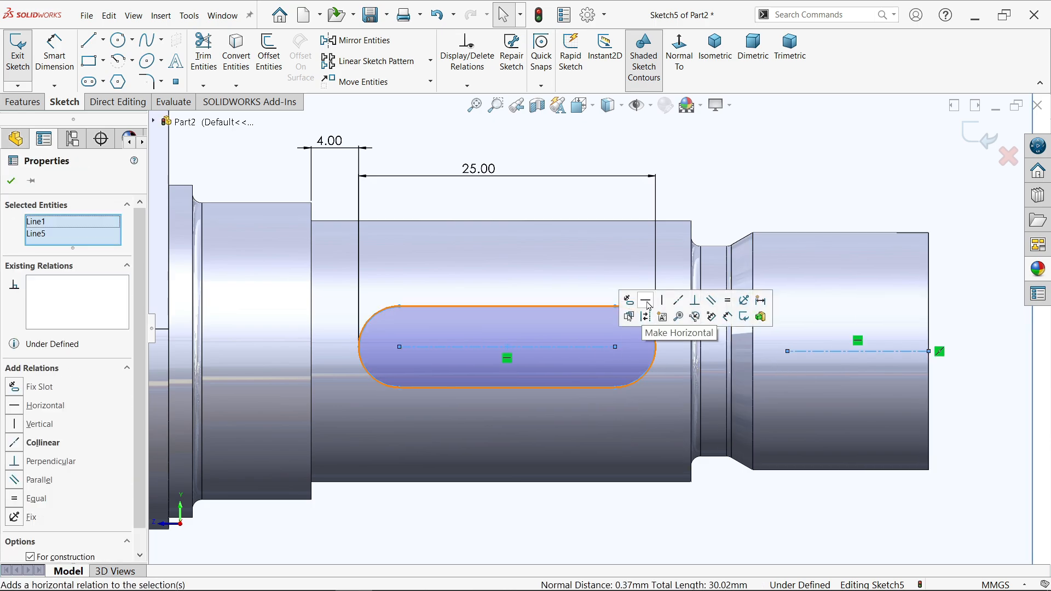
left_click(678, 301)
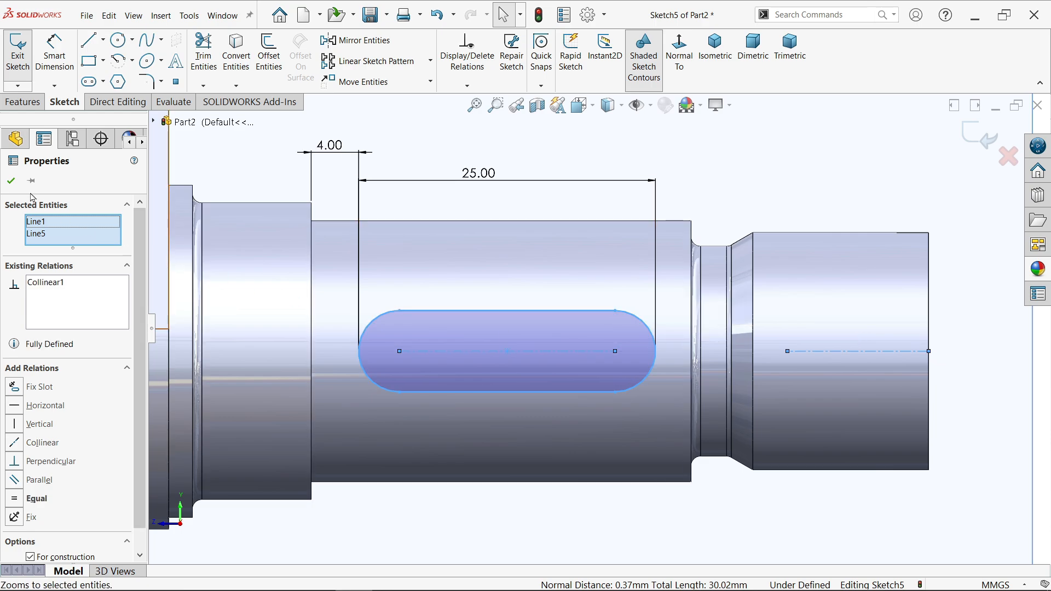
left_click(10, 181)
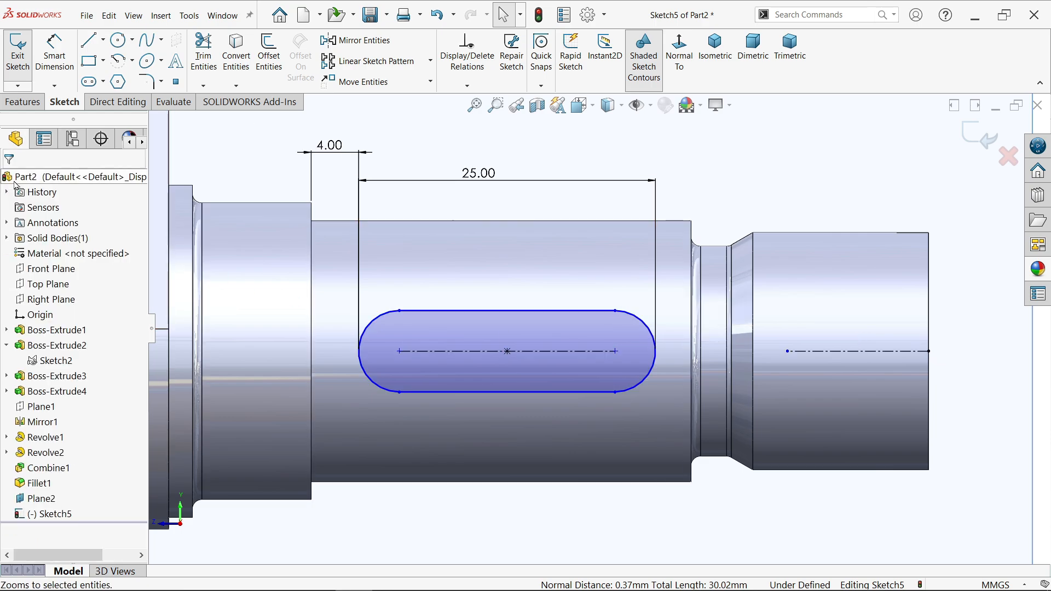
Step: Dimension the slot's end arc with a radius of 3 mm
left_click(53, 59)
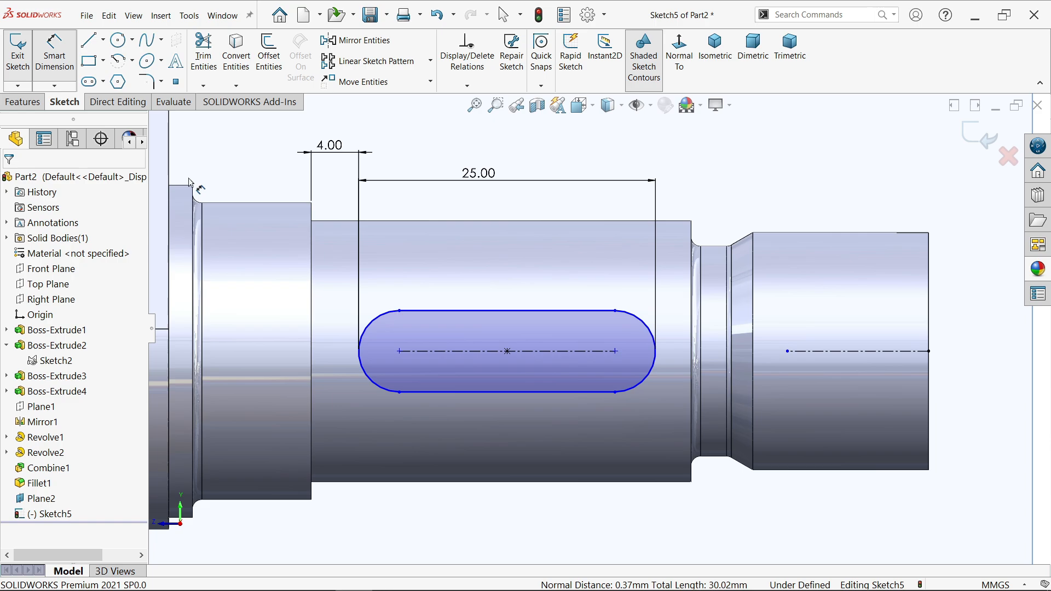
left_click(657, 370)
left_click(678, 382)
type("3")
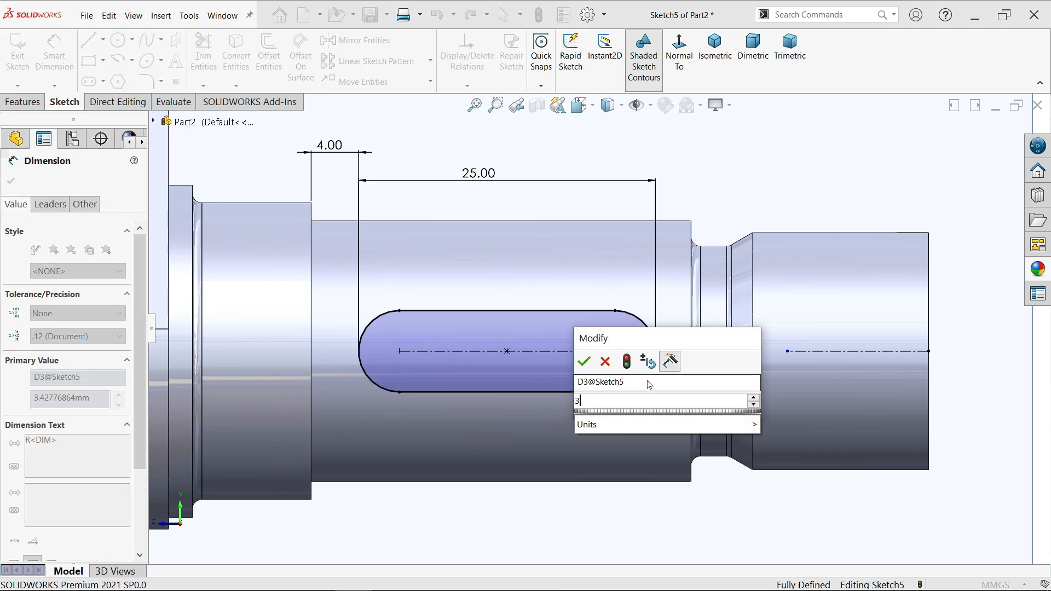
left_click(583, 361)
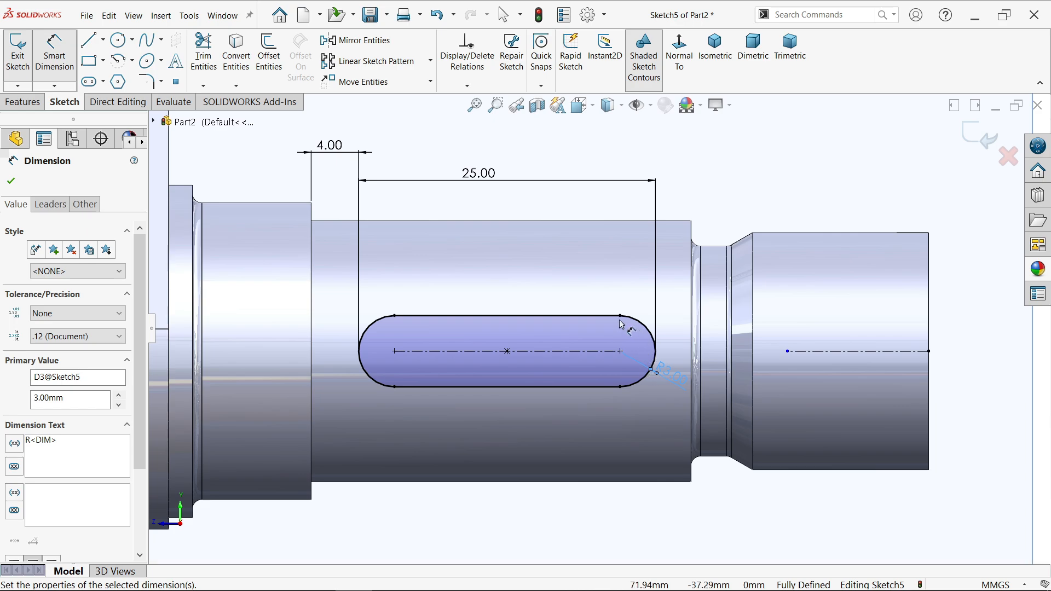
Step: Cut the slot profile into the shaft with a Blind Extruded Cut 3.5 mm deep
scroll(623, 326, "up", 1)
left_click(23, 101)
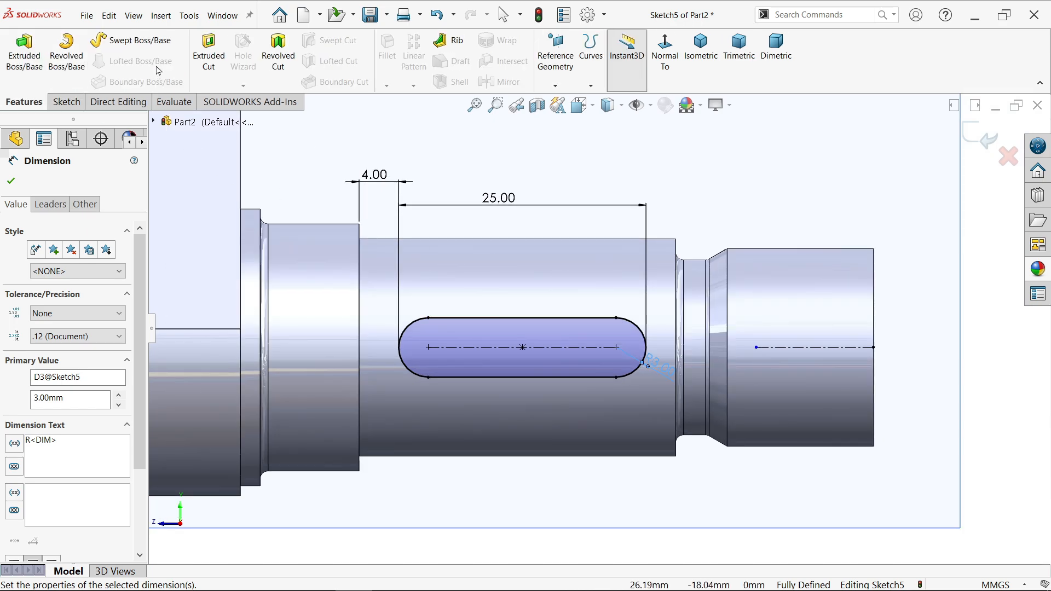
left_click(209, 52)
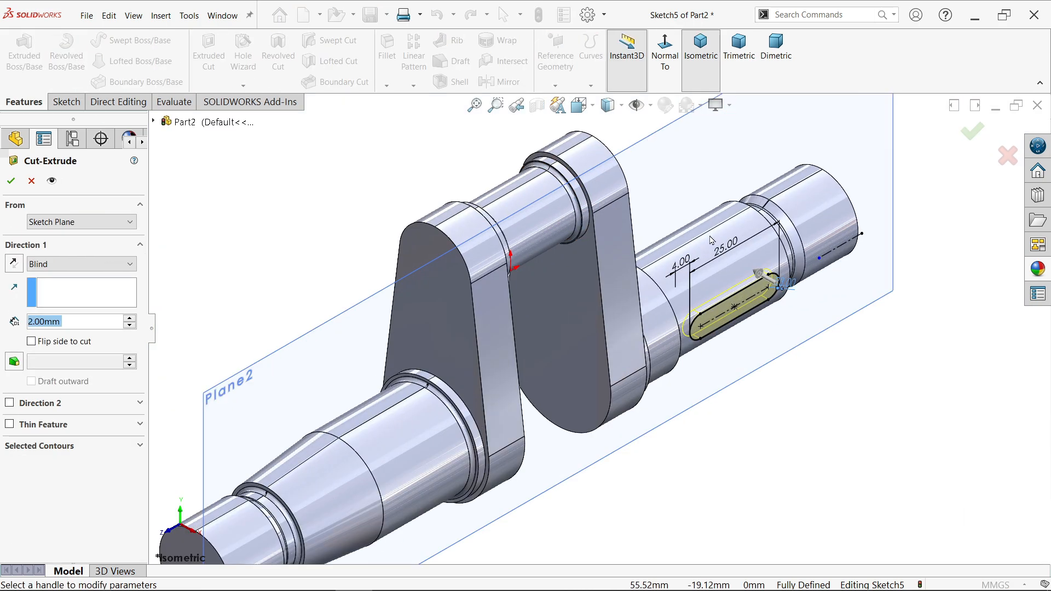
scroll(711, 241, "down", 4)
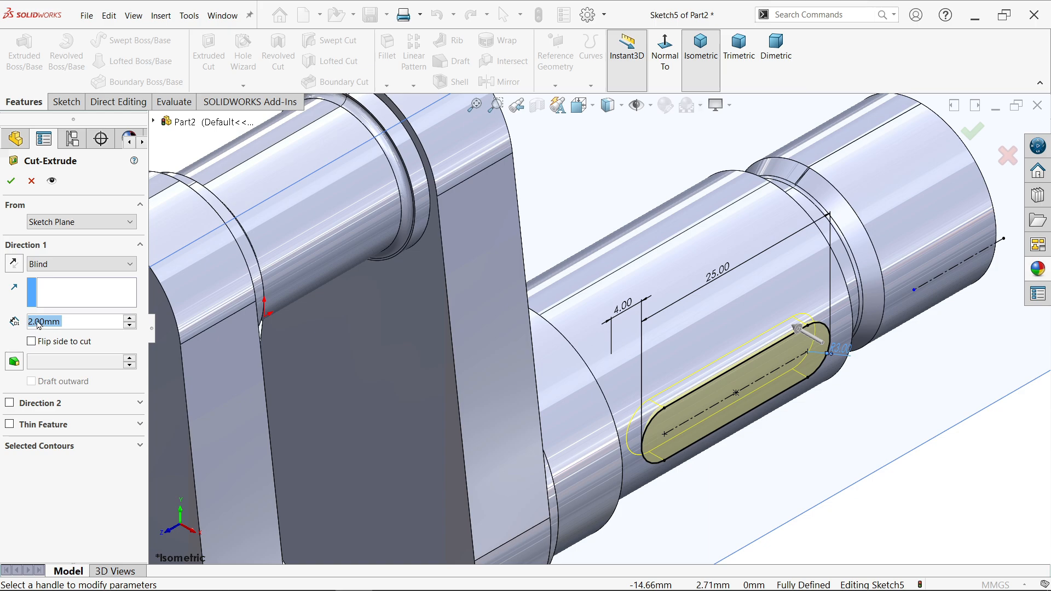
type("15")
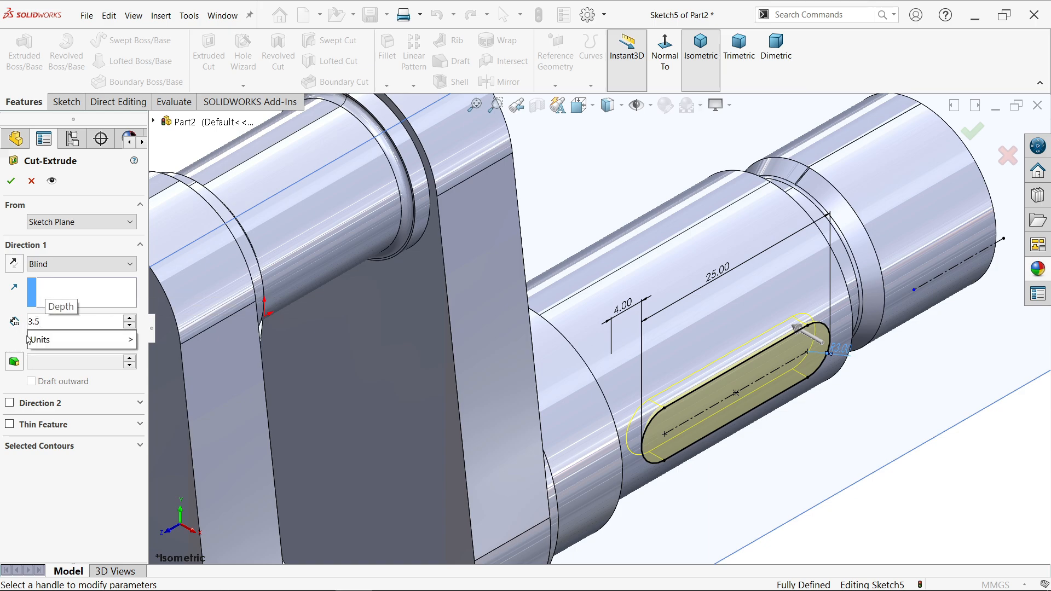
left_click(30, 340)
left_click(10, 182)
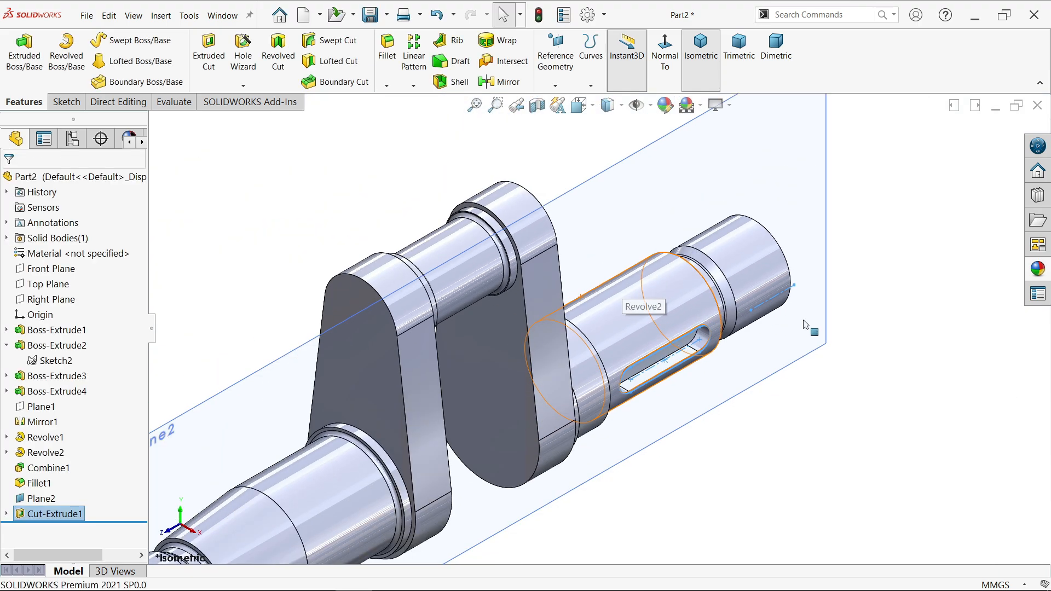
Step: Hide the offset reference plane used for the keyway slot sketch
left_click(819, 343)
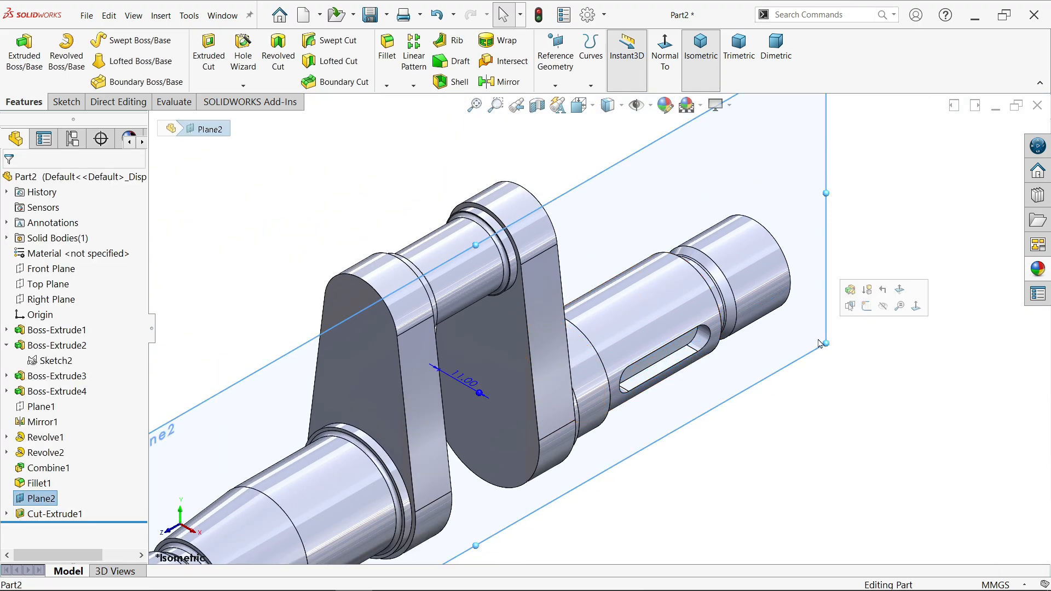
left_click(884, 309)
scroll(785, 348, "up", 3)
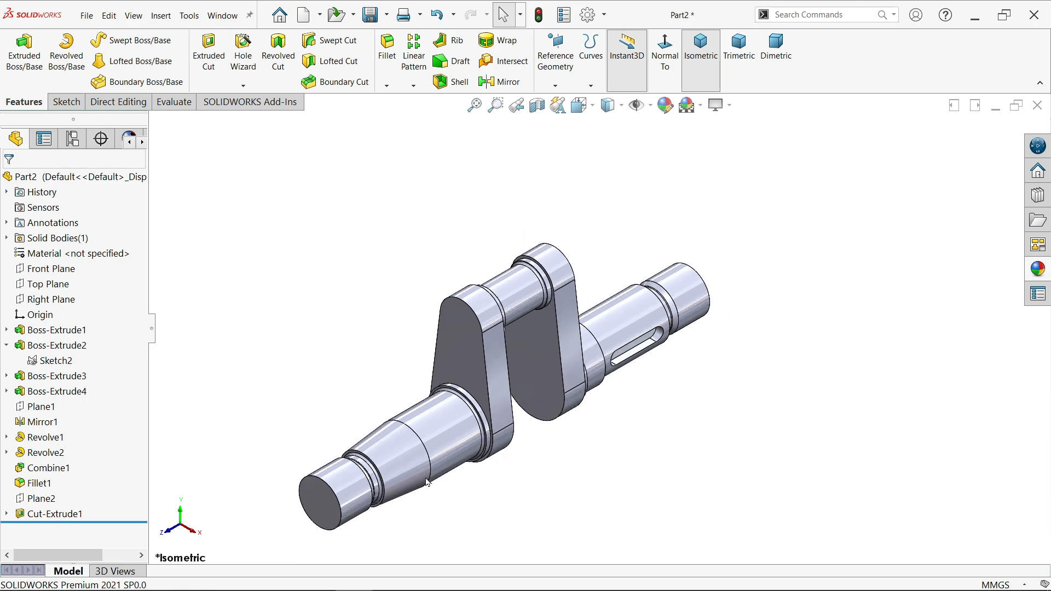
Step: Chamfer the outer circular edges at both ends of the crankshaft at 0.8 mm and 45 degrees
scroll(425, 478, "down", 2)
scroll(334, 326, "down", 2)
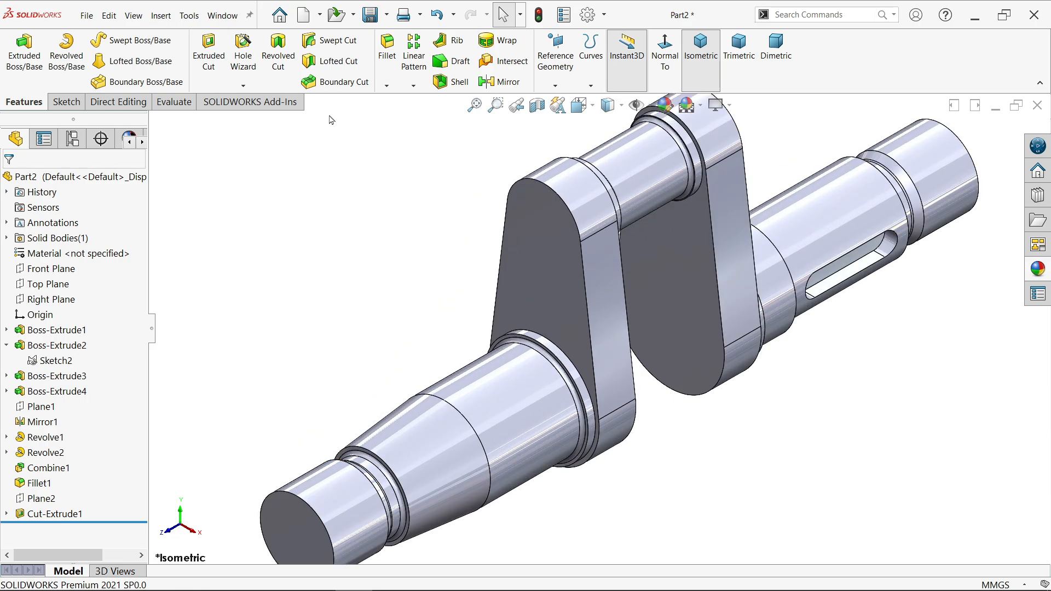
left_click(386, 85)
left_click(414, 115)
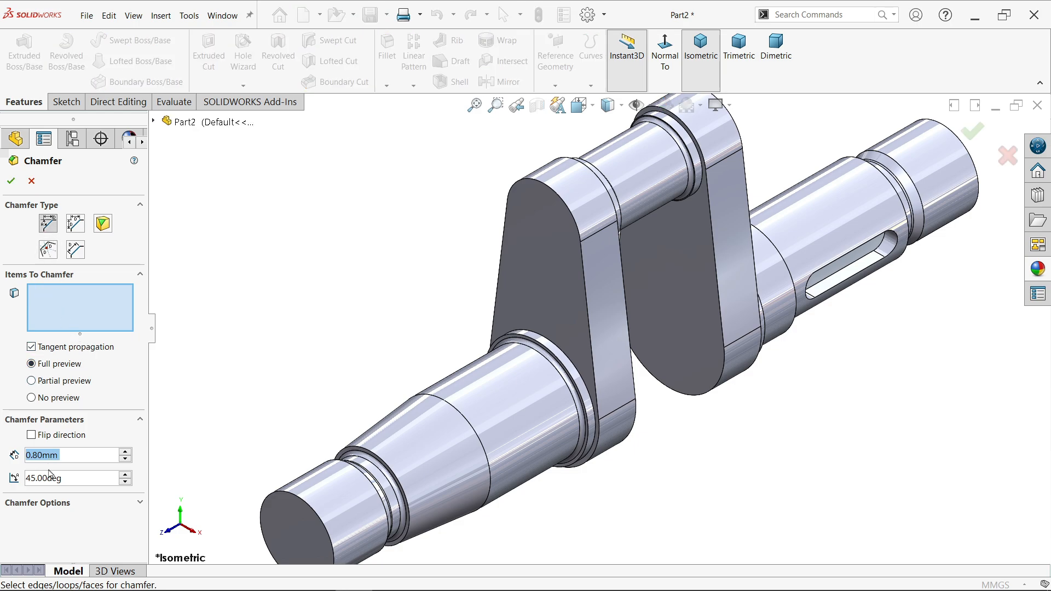
scroll(597, 394, "up", 1)
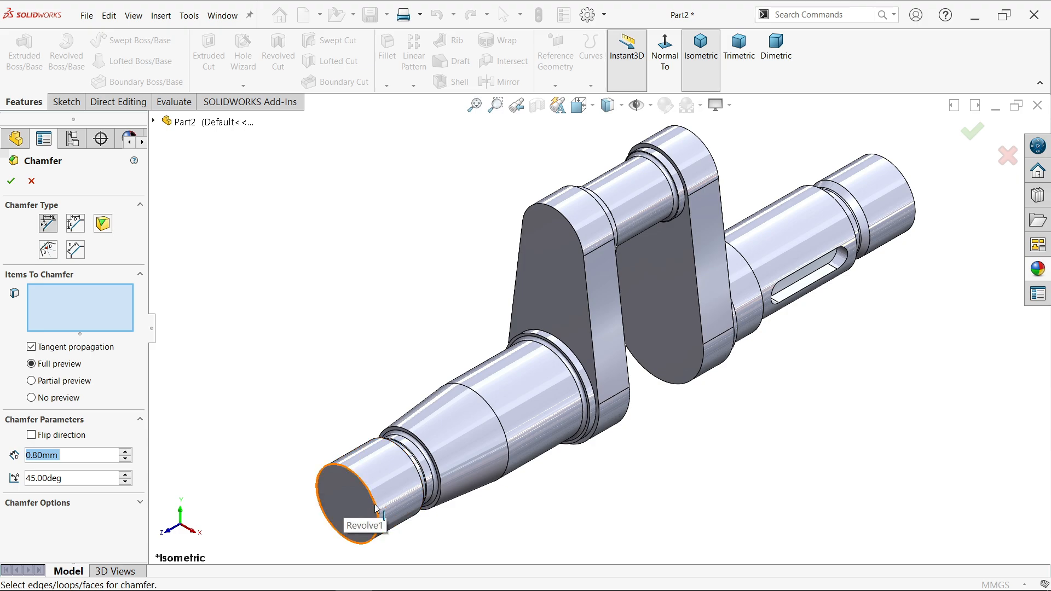
left_click(348, 535)
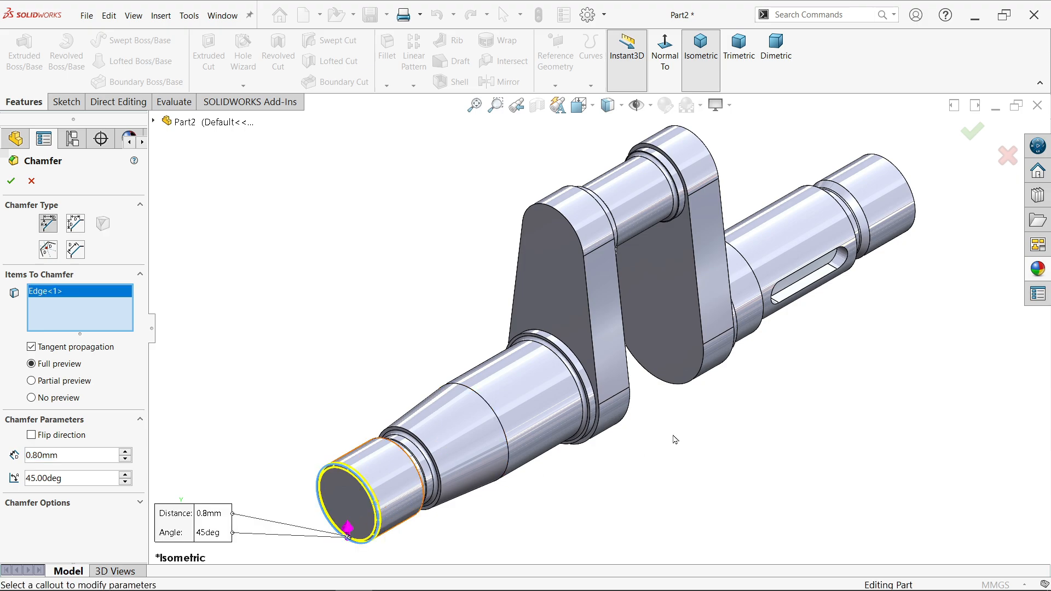
left_click(918, 222)
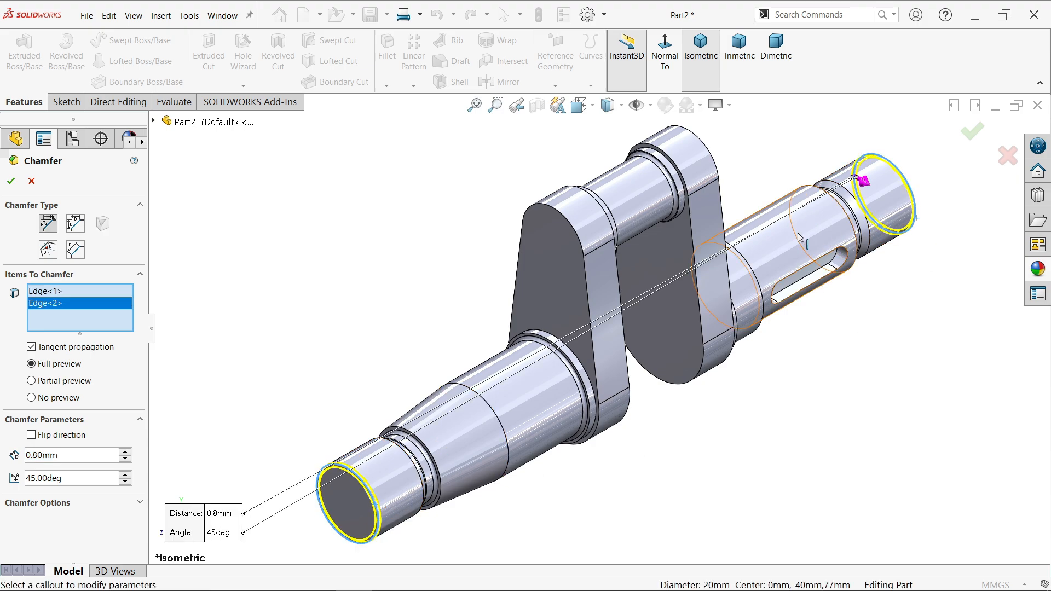
left_click(13, 181)
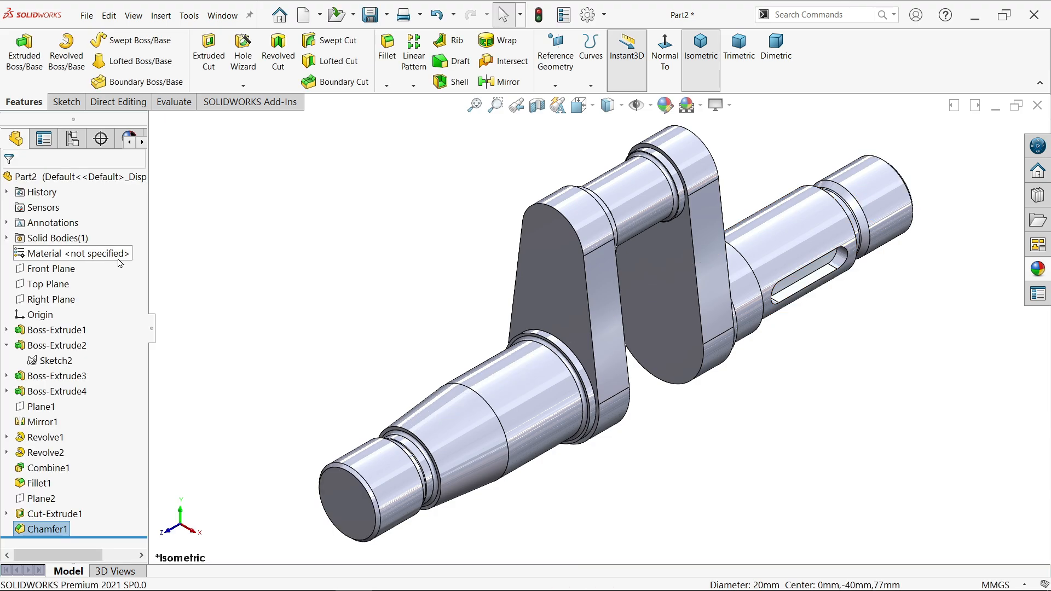
Step: Start a Thread on the tapered shaft's end section, using the chamfer's outer circular edge as location and the flat end face as start
left_click(243, 86)
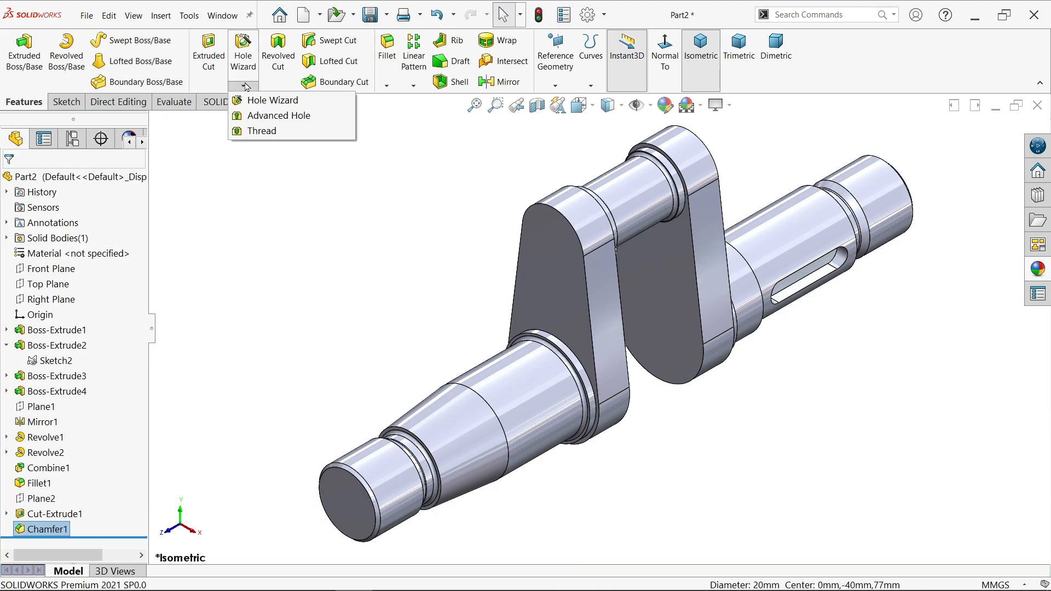
left_click(260, 134)
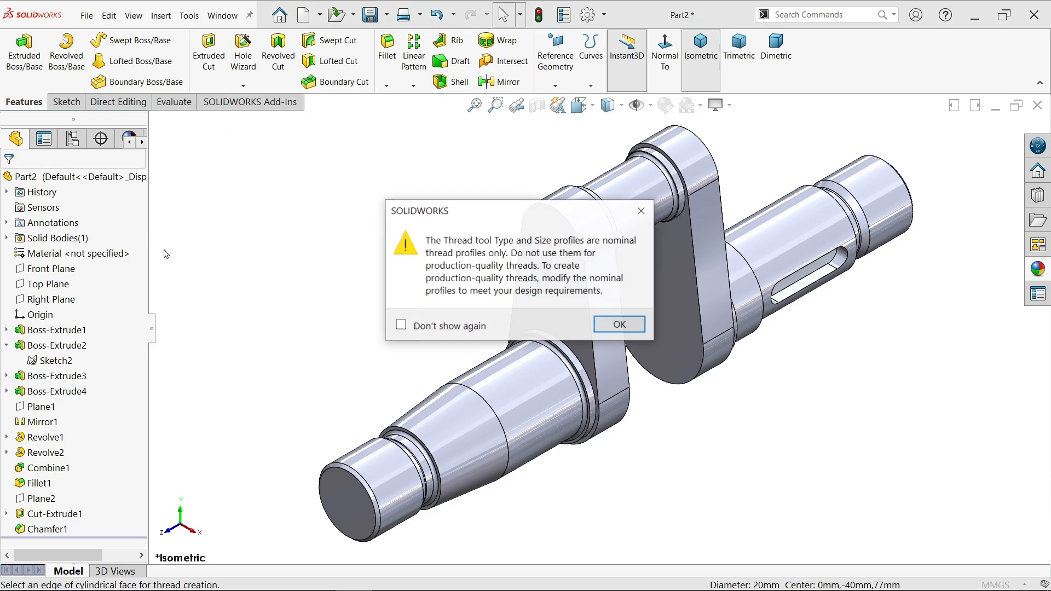
key("Return")
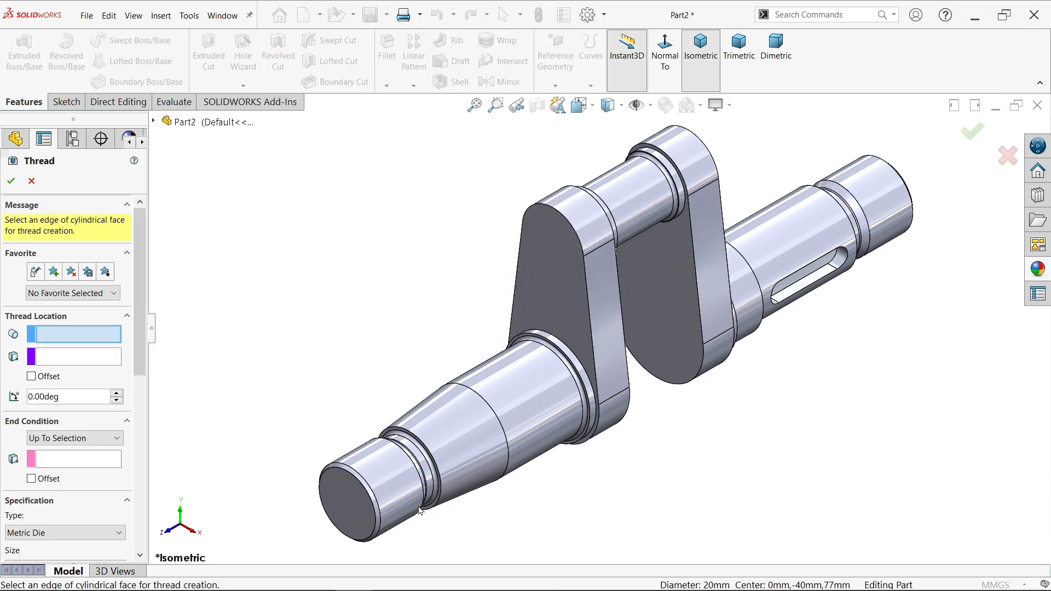
scroll(419, 510, "down", 5)
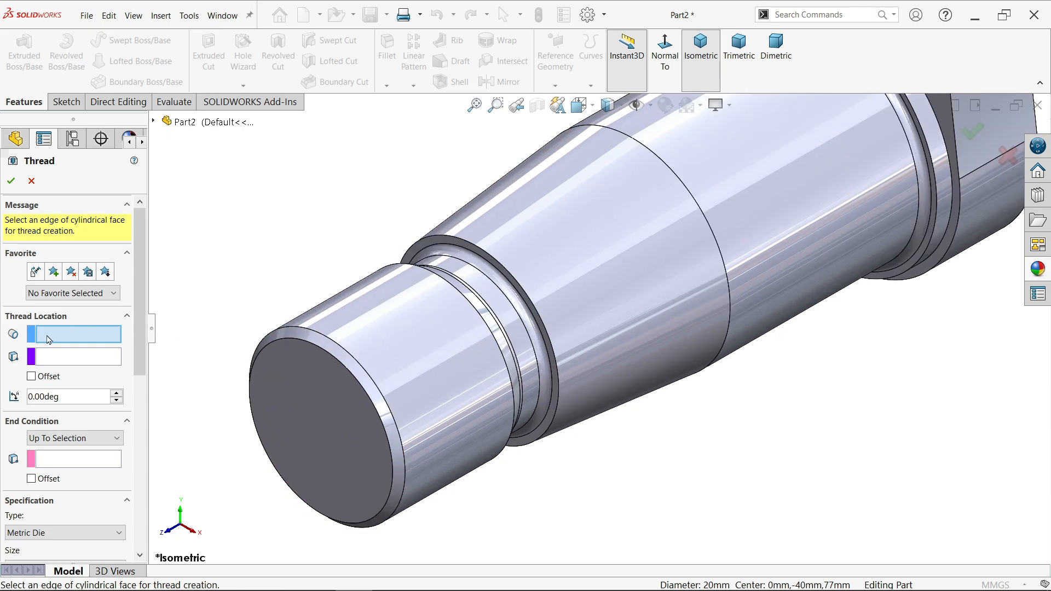
left_click(386, 405)
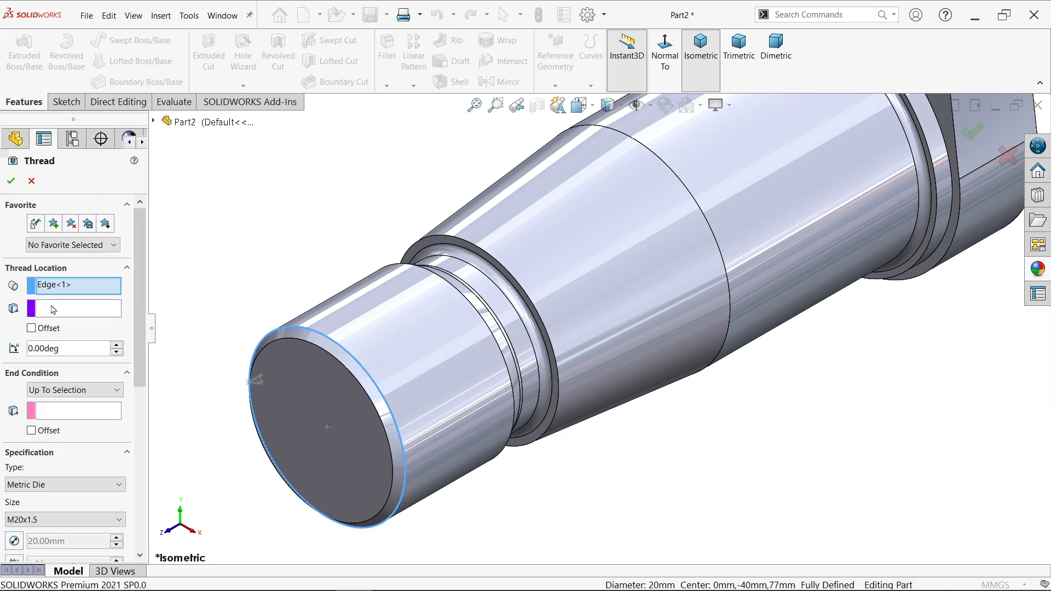
left_click(43, 313)
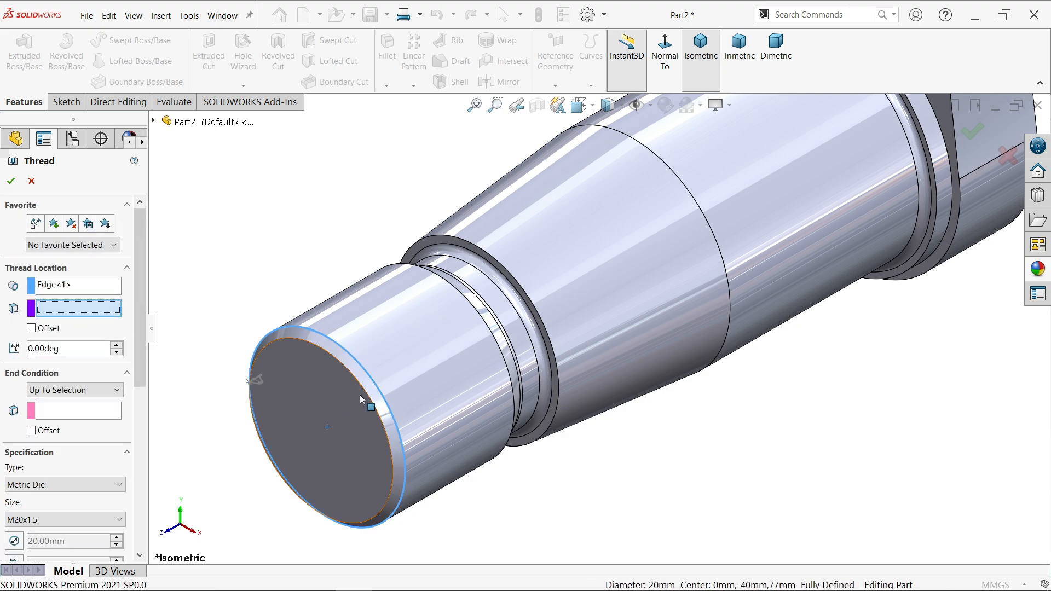
left_click(316, 391)
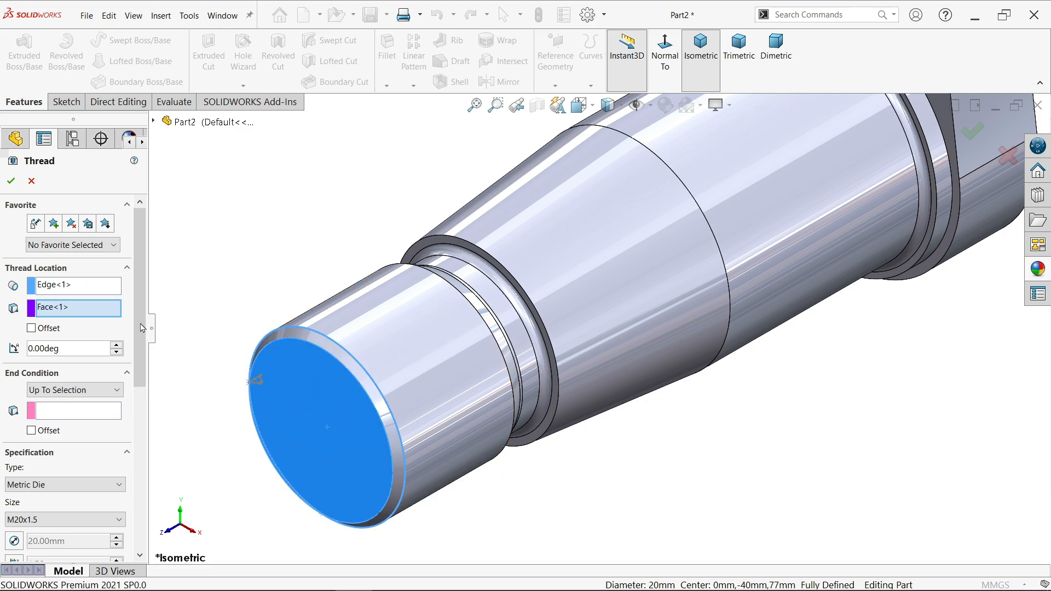
Step: Try the Blind end condition for the thread and restore Up To Selection
left_click(75, 391)
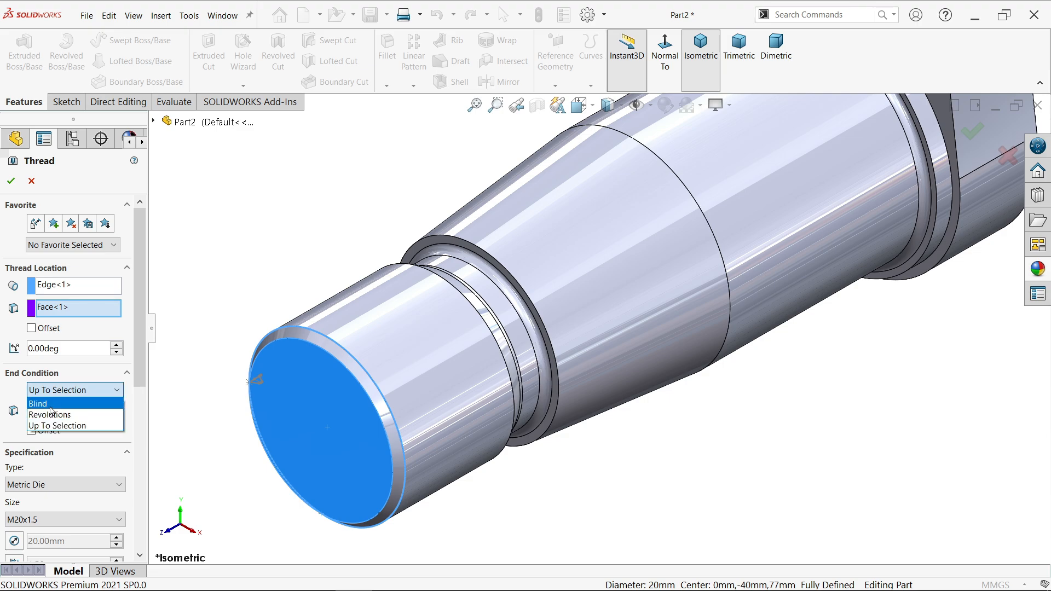
left_click(66, 403)
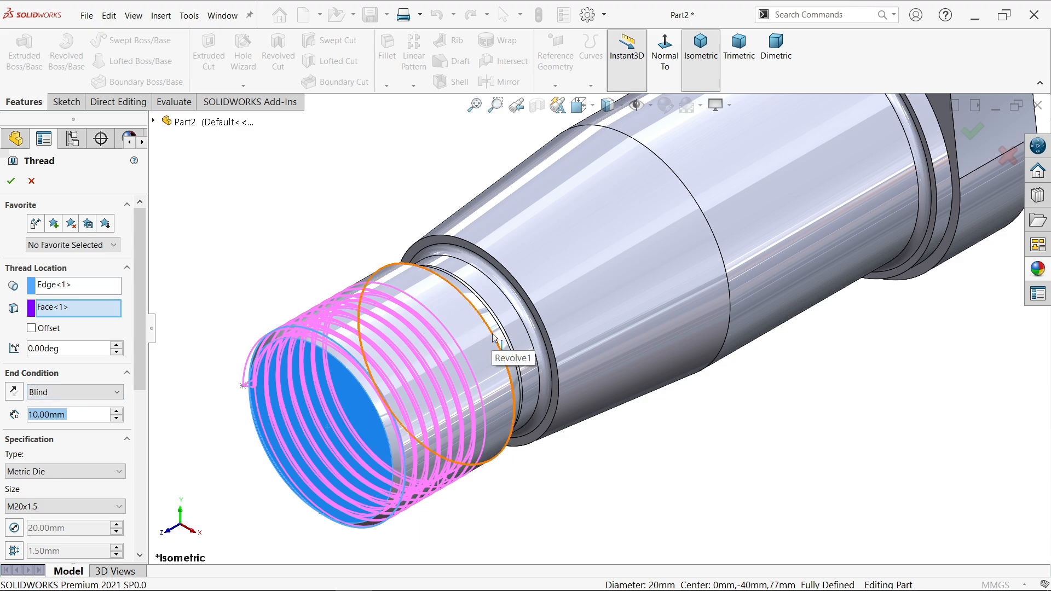
left_click(81, 393)
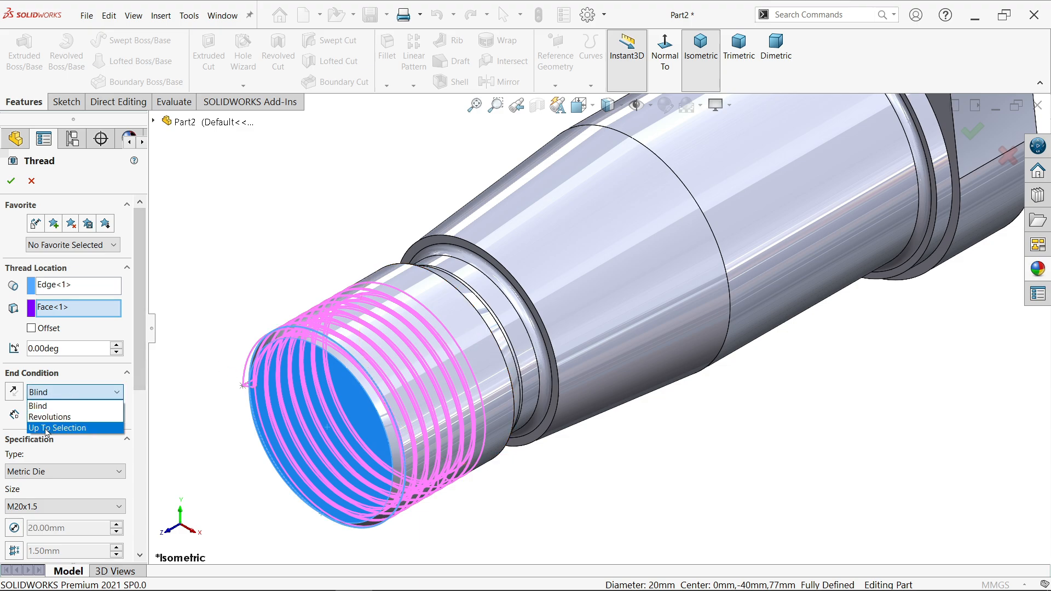
left_click(54, 428)
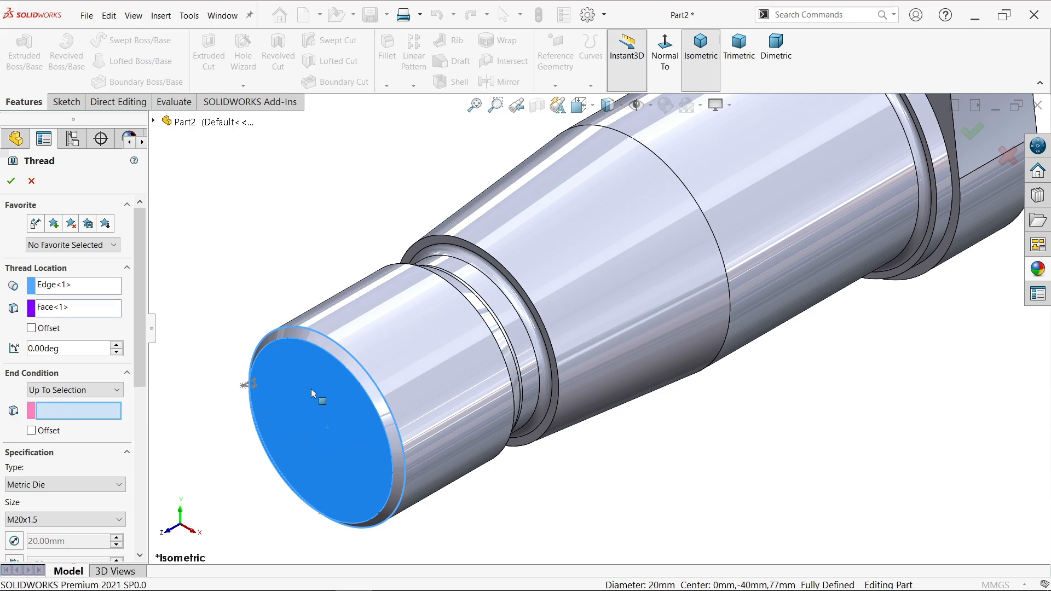
Step: Finish the thread up to the circular edge beside the groove as a right-hand Metric Die M20x1.5 cut thread
left_click(505, 367)
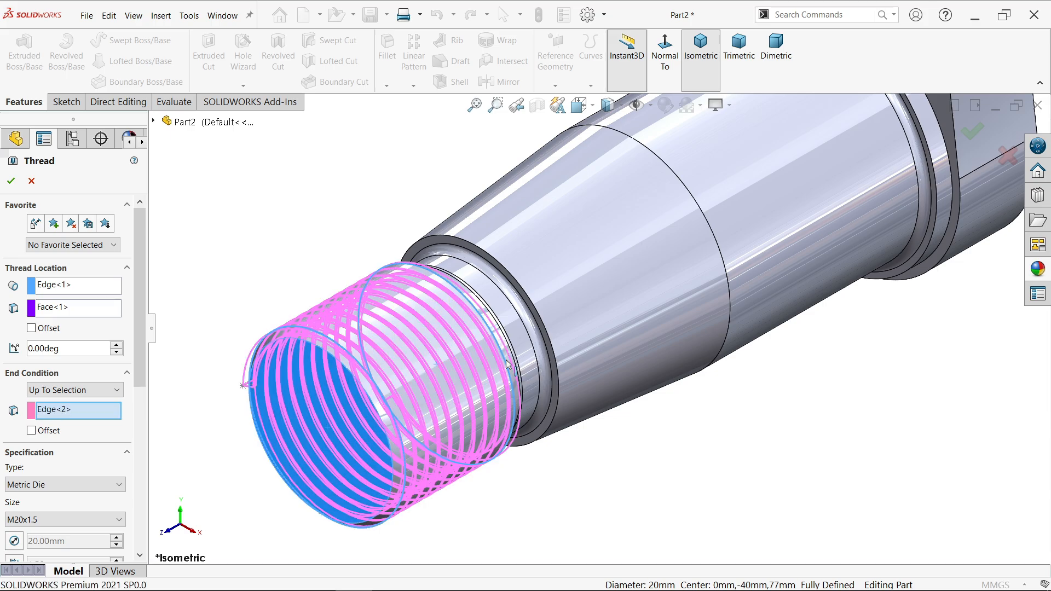
middle_click_drag(448, 373, 432, 357)
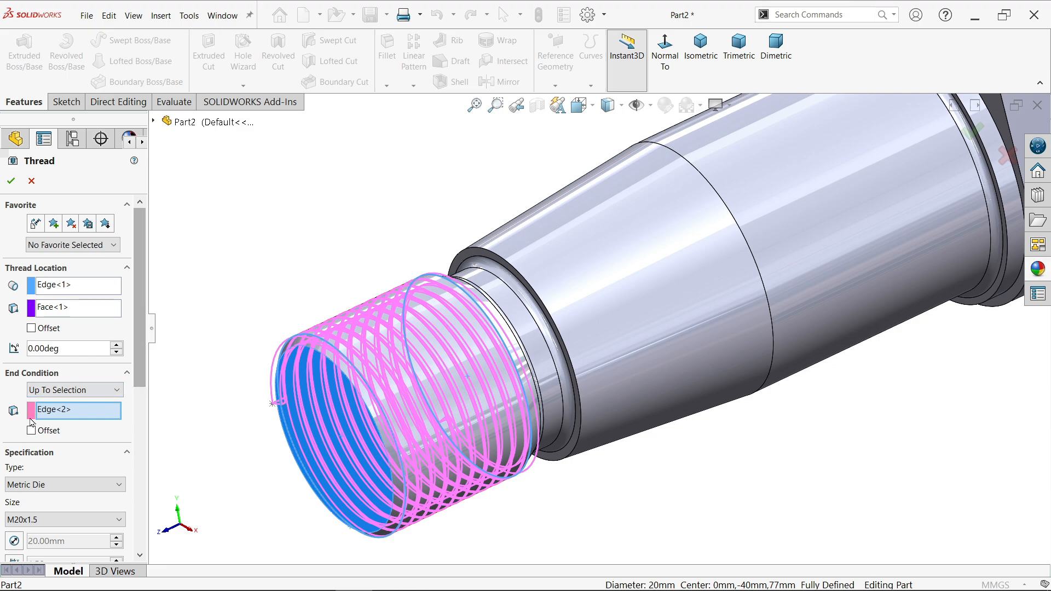
scroll(104, 377, "down", 5)
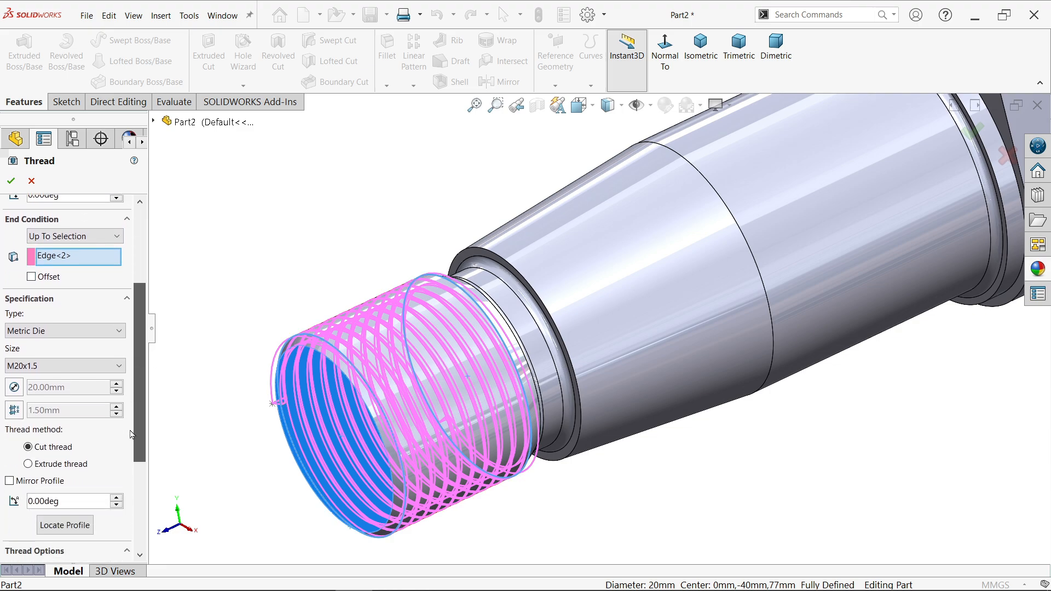
left_click(62, 333)
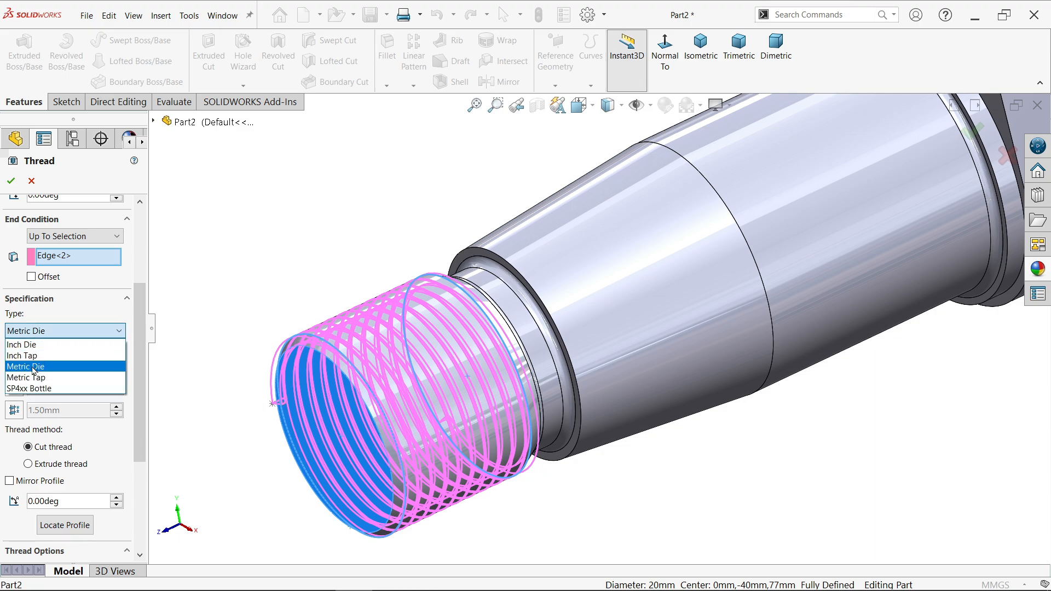
left_click(57, 331)
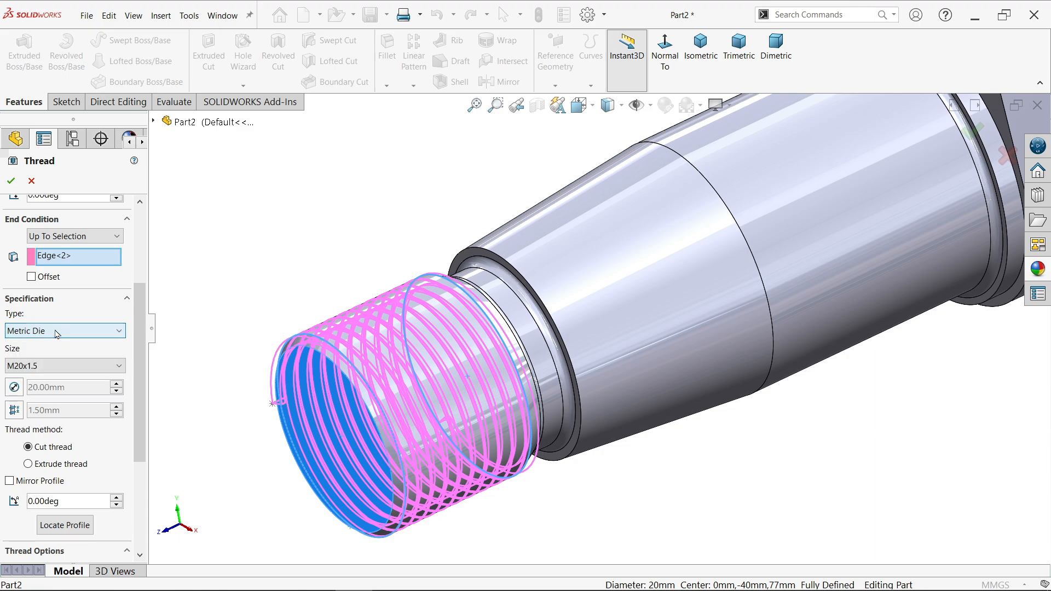
left_click(40, 366)
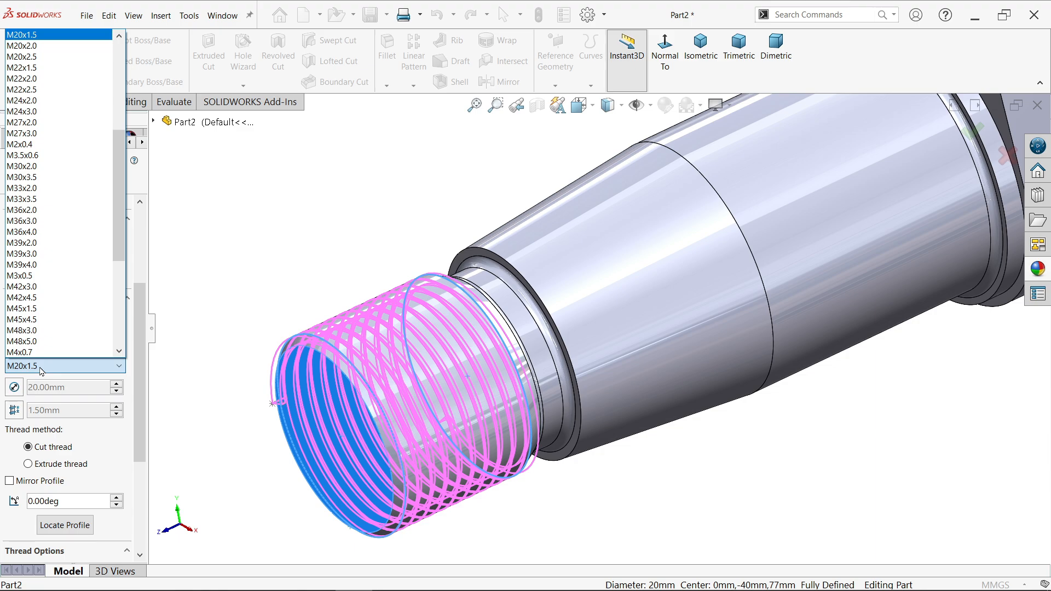
left_click(41, 370)
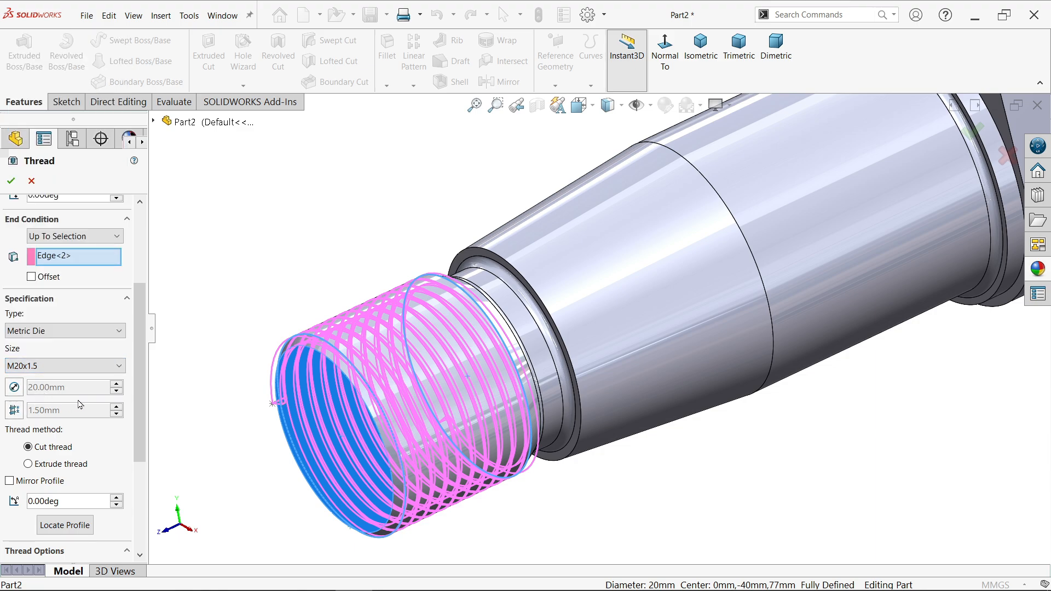
left_click_drag(135, 409, 134, 449)
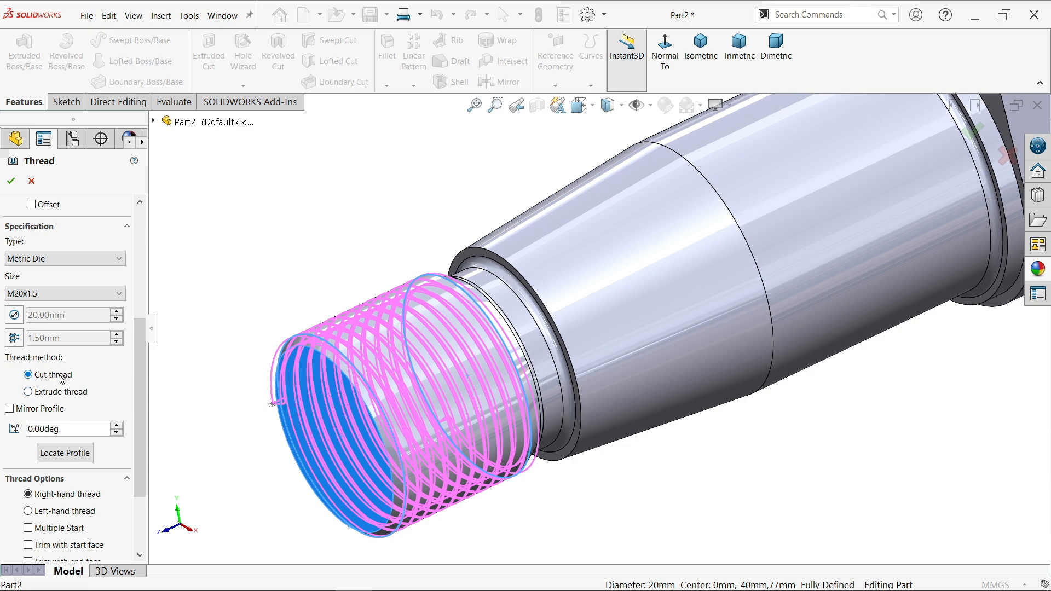
scroll(137, 382, "down", 3)
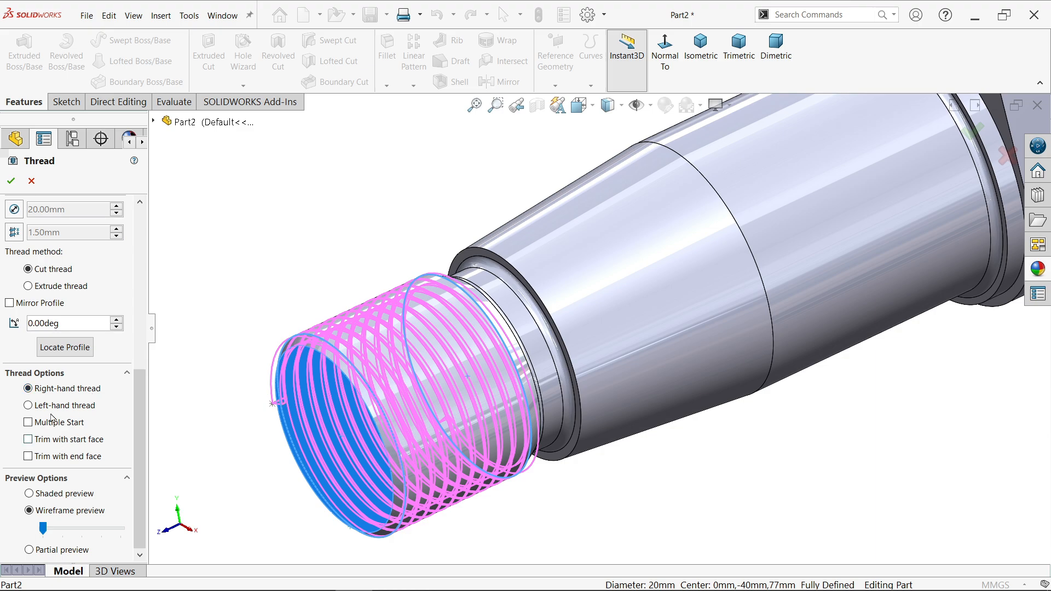
left_click(11, 181)
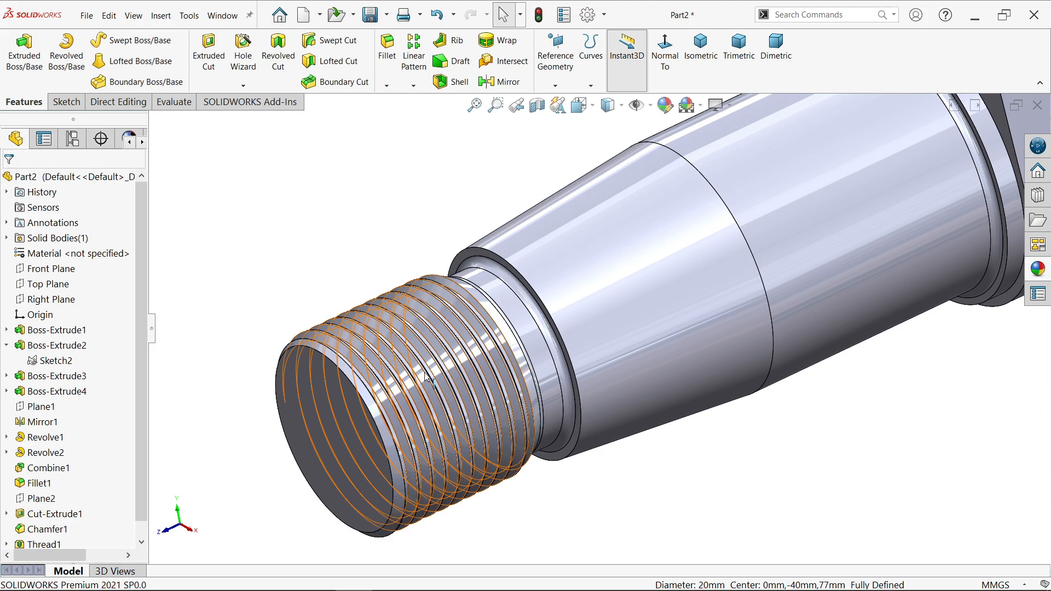
Step: Examine the thread's start at the chamfered end face and its runout beside the groove
middle_click_drag(368, 404, 446, 368)
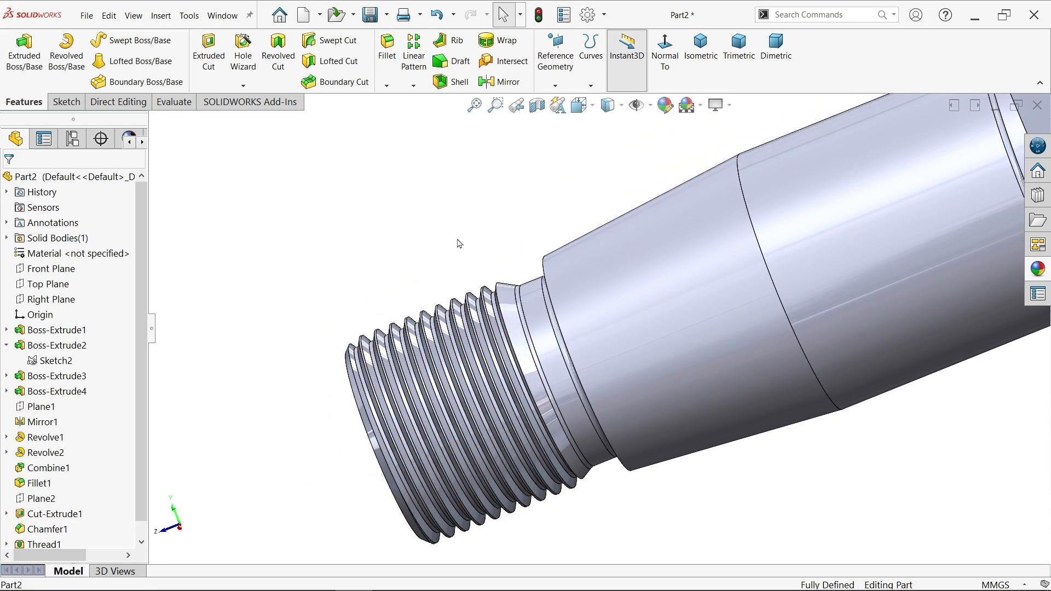
middle_click_drag(458, 242, 599, 341)
middle_click_drag(705, 366, 788, 366)
scroll(684, 367, "down", 9)
scroll(606, 353, "up", 6)
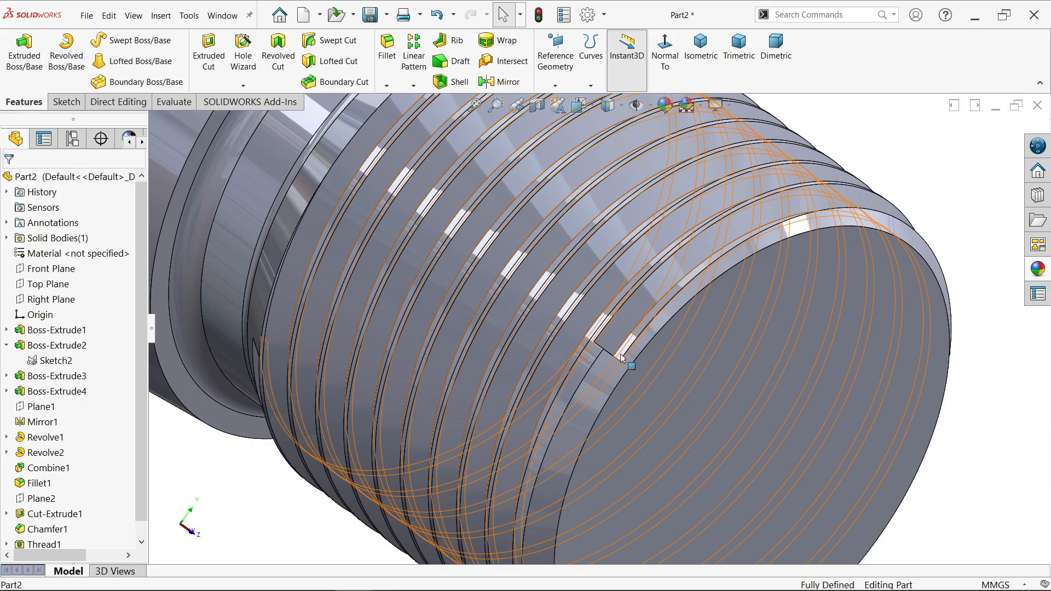
scroll(602, 324, "up", 4)
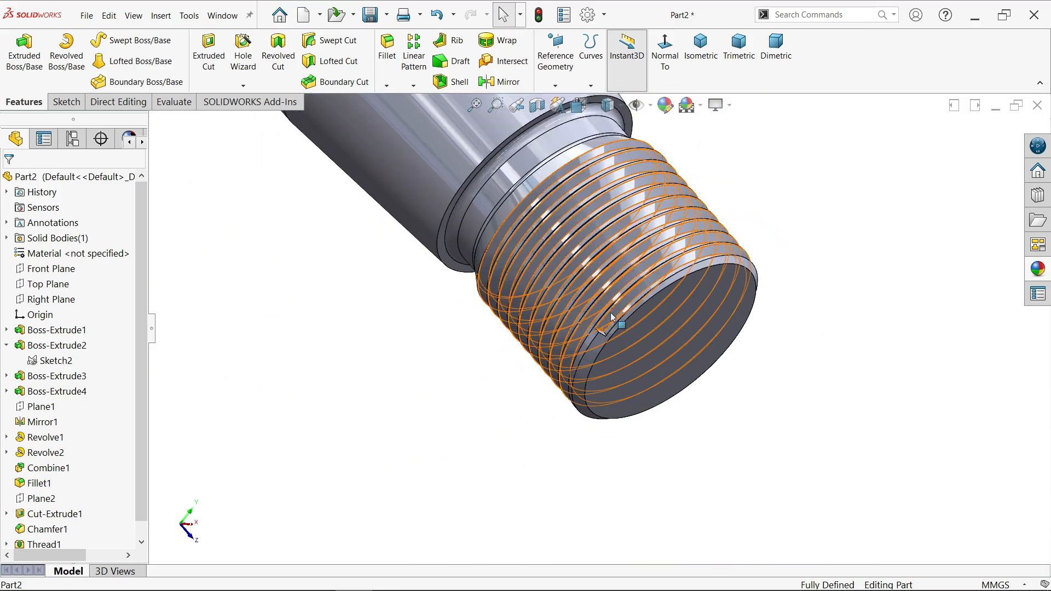
middle_click_drag(609, 315, 654, 208)
scroll(609, 284, "down", 8)
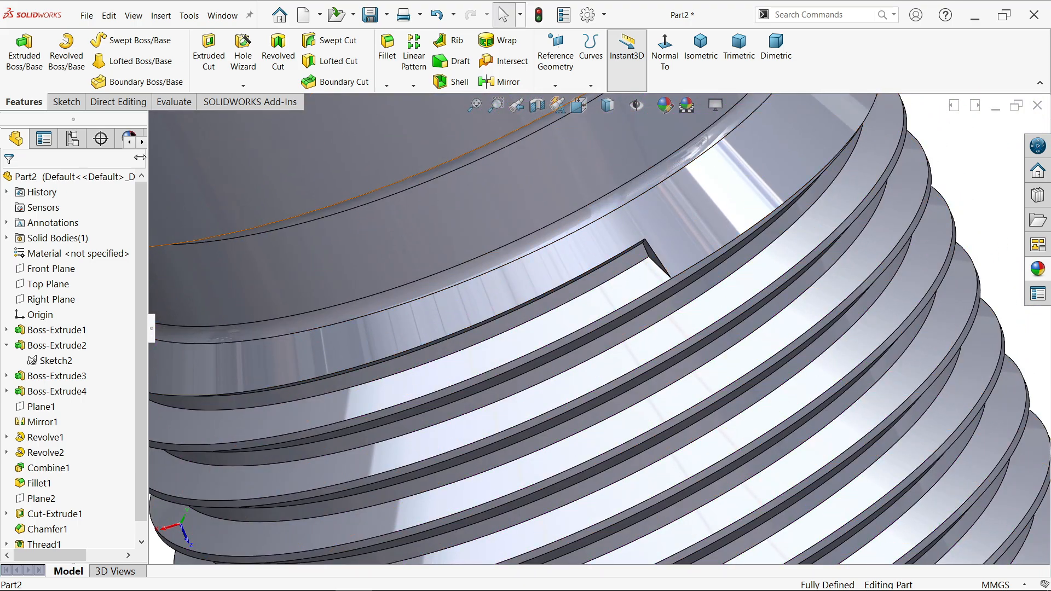
Step: Edit the tapered shaft's thread and extend its end 2 mm past the selected edge with an end condition offset
scroll(144, 461, "down", 1)
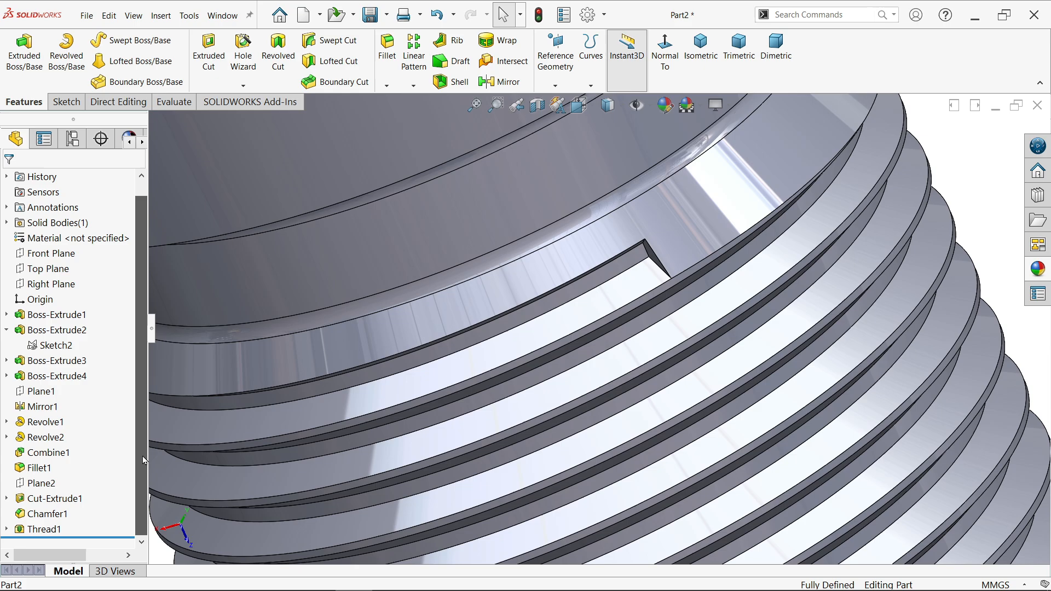
right_click(24, 529)
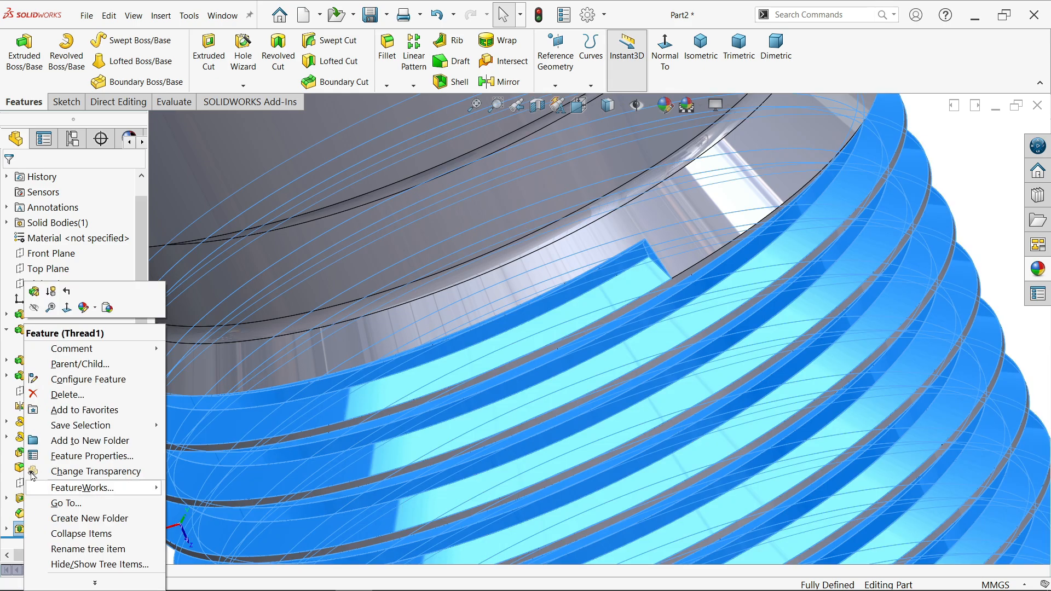
left_click(36, 291)
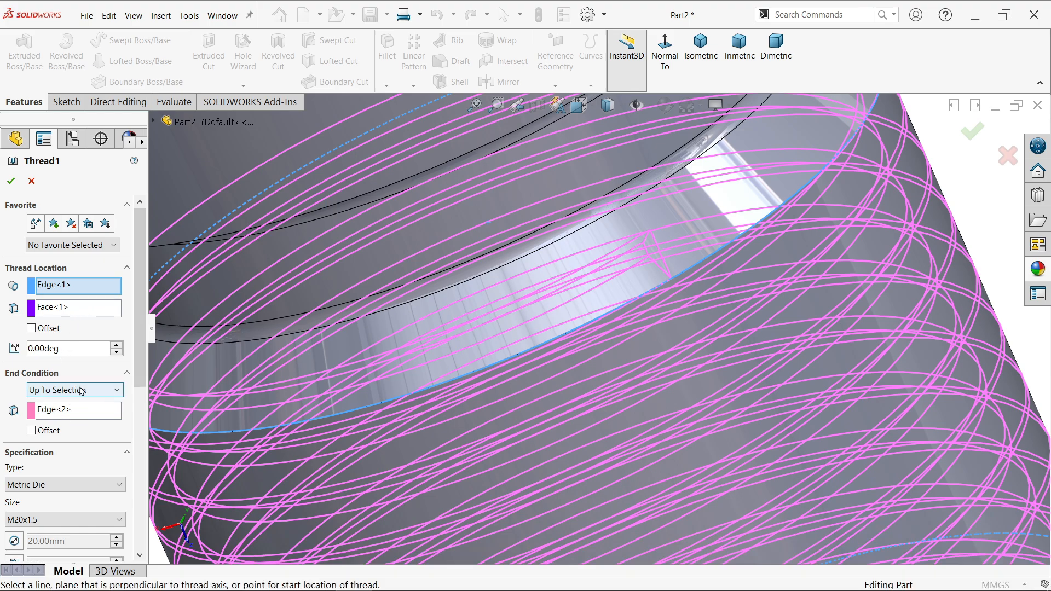
scroll(60, 350, "down", 1)
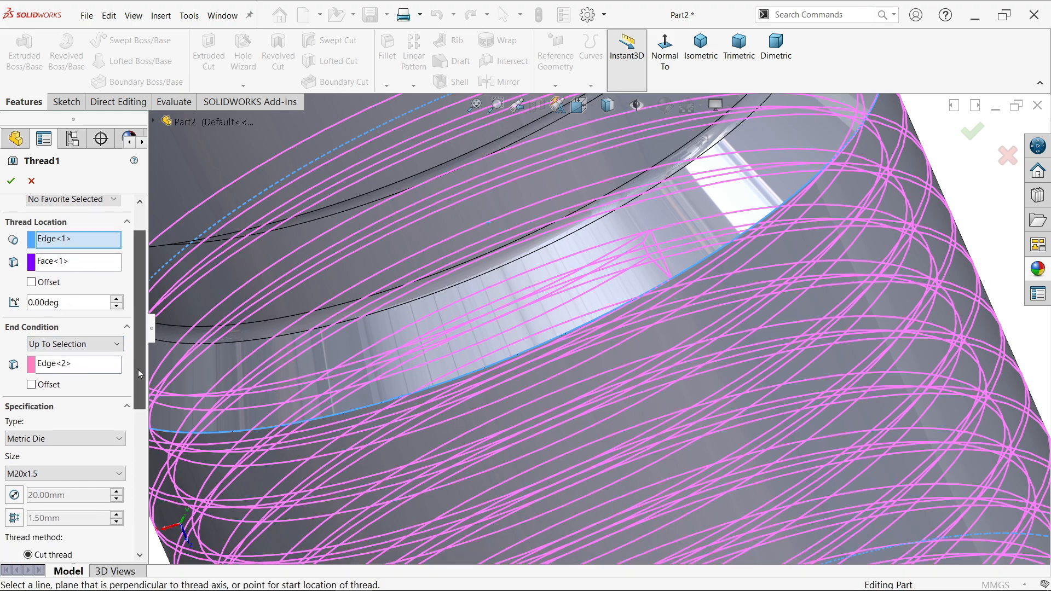
left_click(33, 385)
scroll(553, 314, "up", 9)
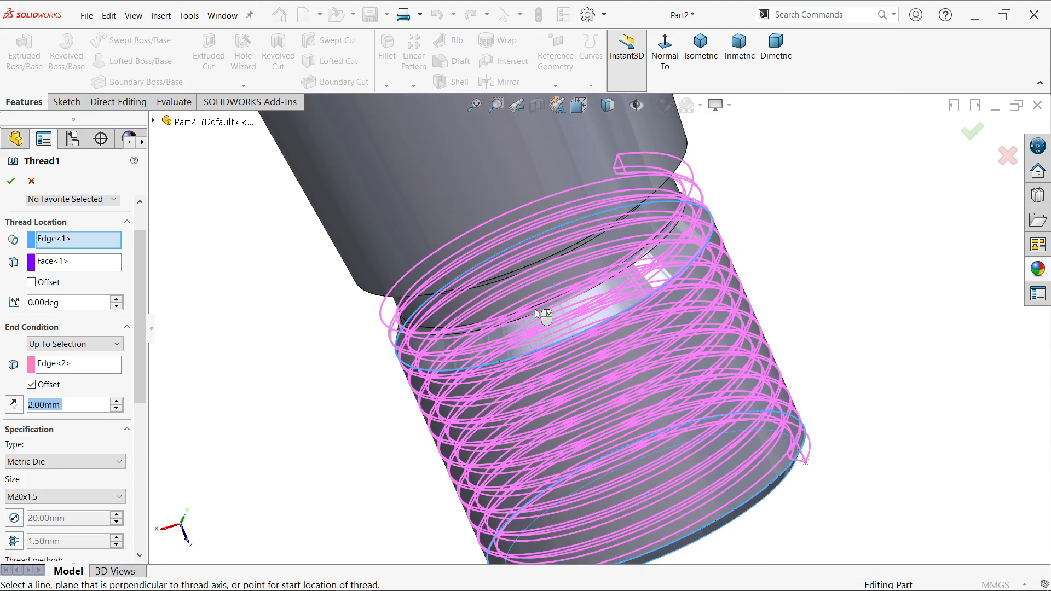
middle_click_drag(769, 256, 726, 208)
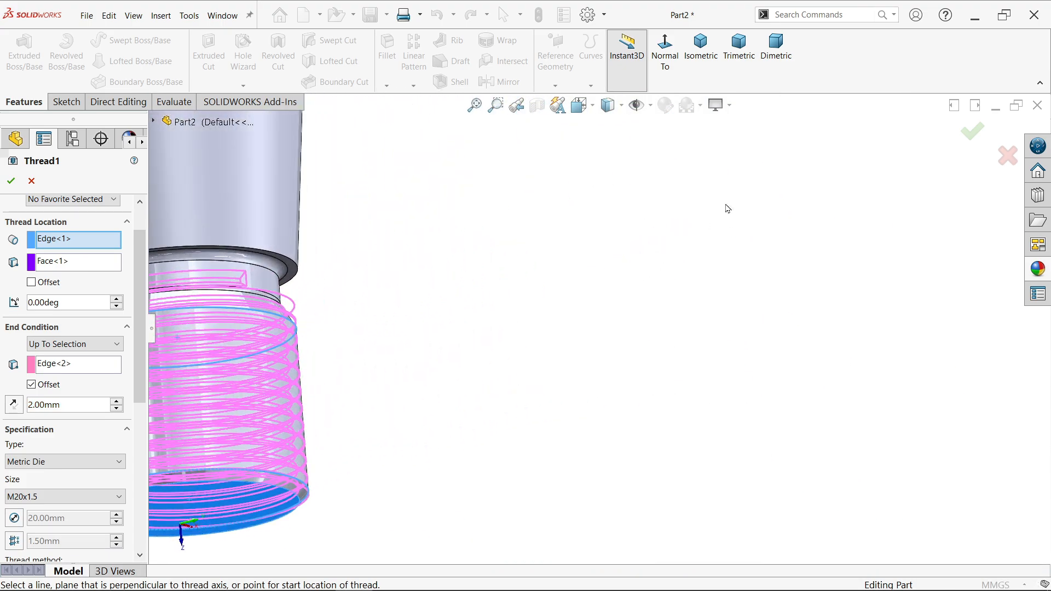
left_click(701, 48)
scroll(487, 487, "down", 8)
scroll(524, 311, "down", 10)
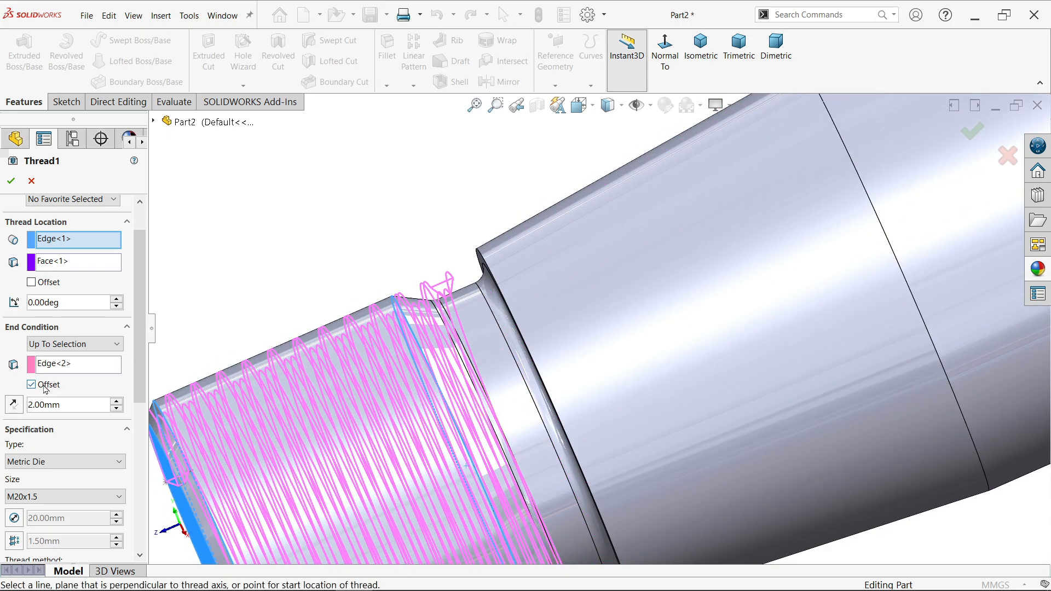
Step: Offset the thread's start 2 mm outward beyond the end face by reversing the offset direction, and apply the edit
left_click_drag(141, 362, 142, 313)
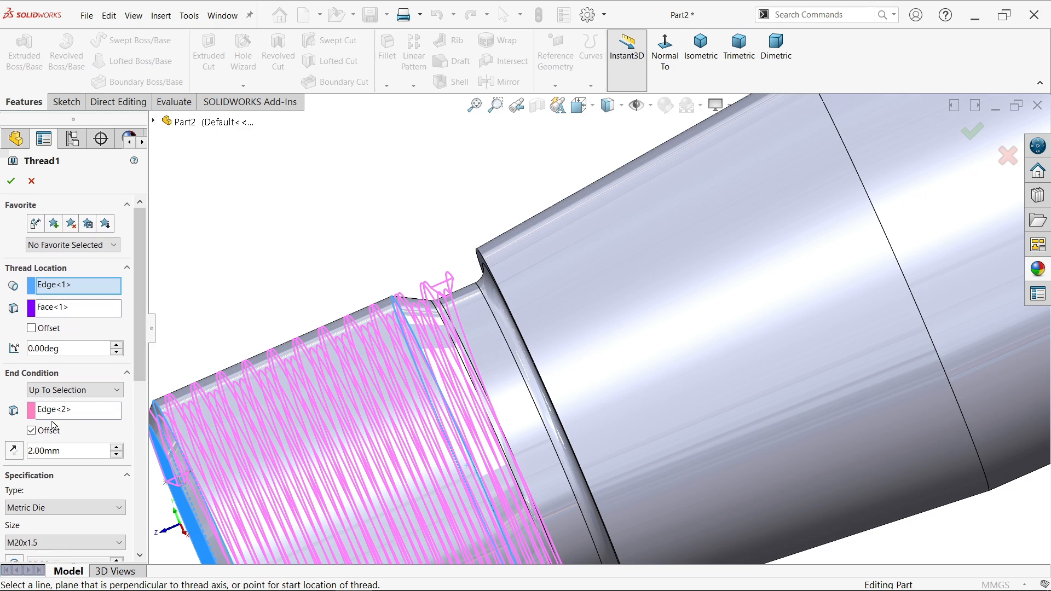
left_click(31, 329)
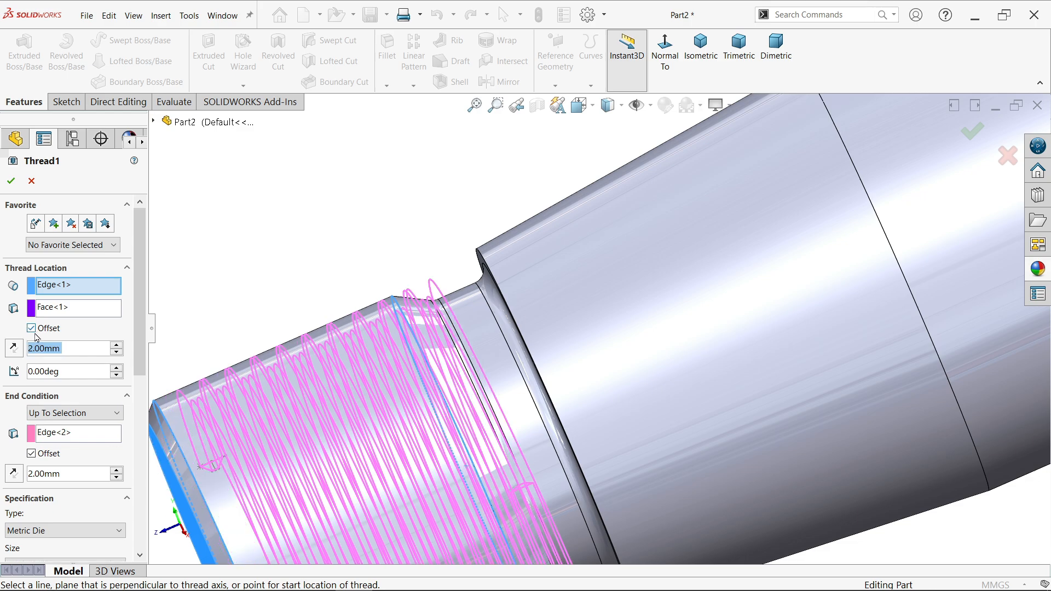
scroll(309, 354, "up", 3)
scroll(360, 414, "down", 4)
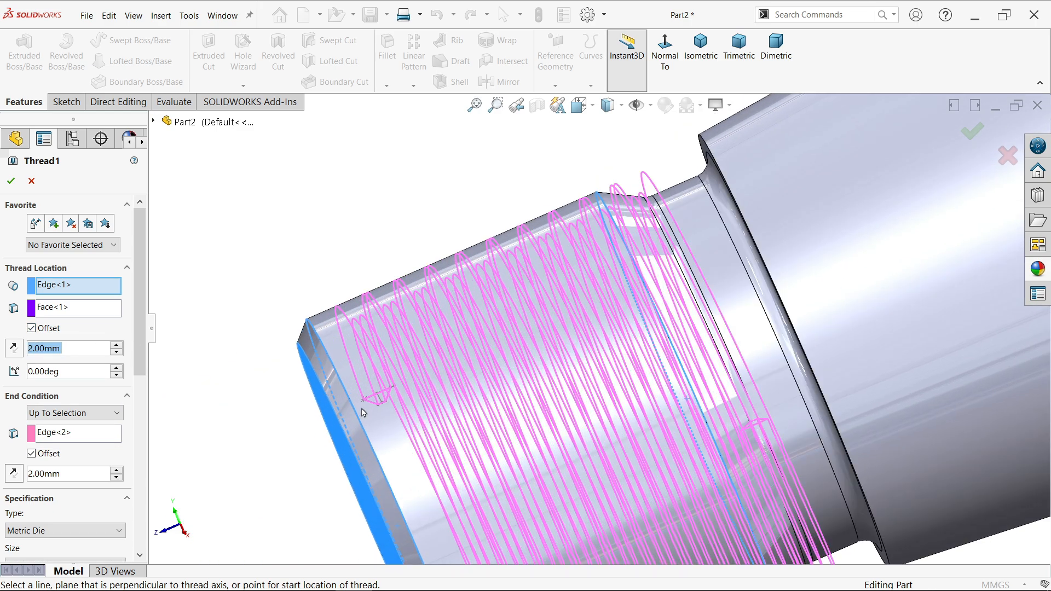
left_click(14, 352)
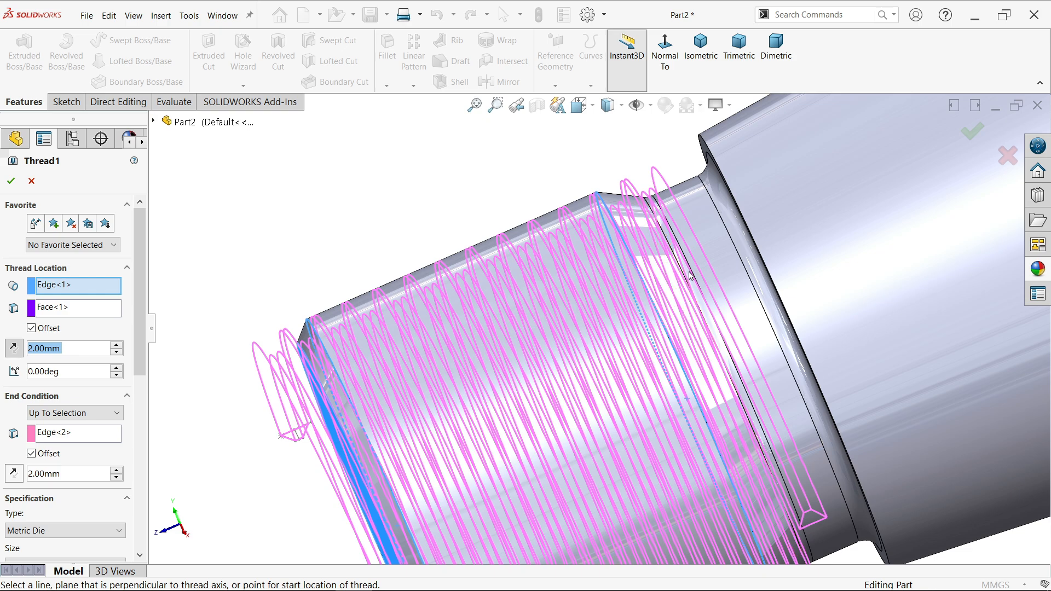
left_click(12, 182)
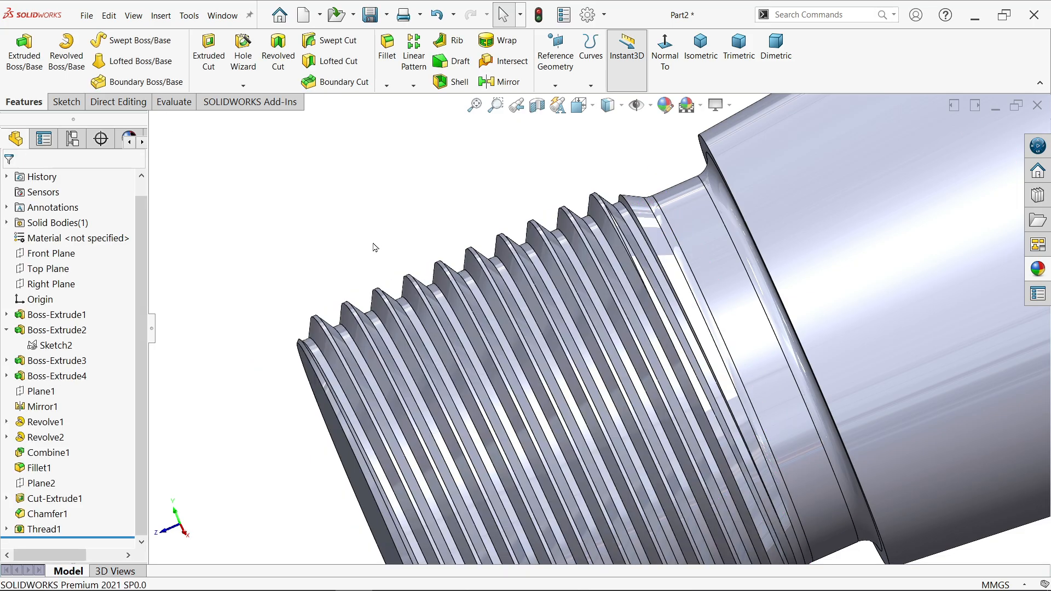
scroll(653, 368, "up", 2)
middle_click_drag(653, 368, 568, 316)
scroll(796, 426, "down", 5)
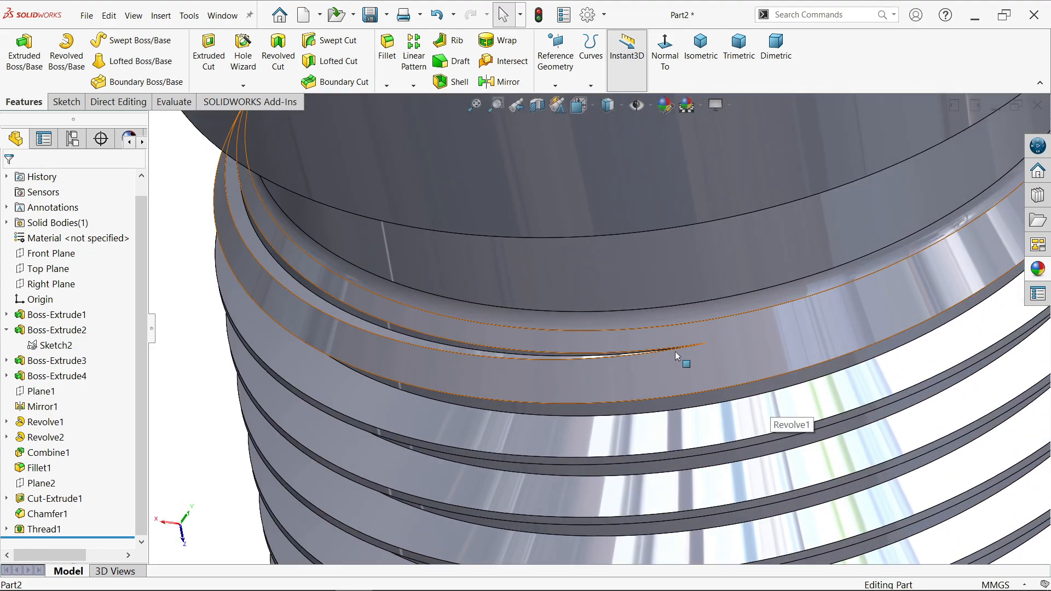
Step: Start a thread on the keyway-side shaft end from the outer circular chamfer edge, using the flat end face as start location
left_click(694, 79)
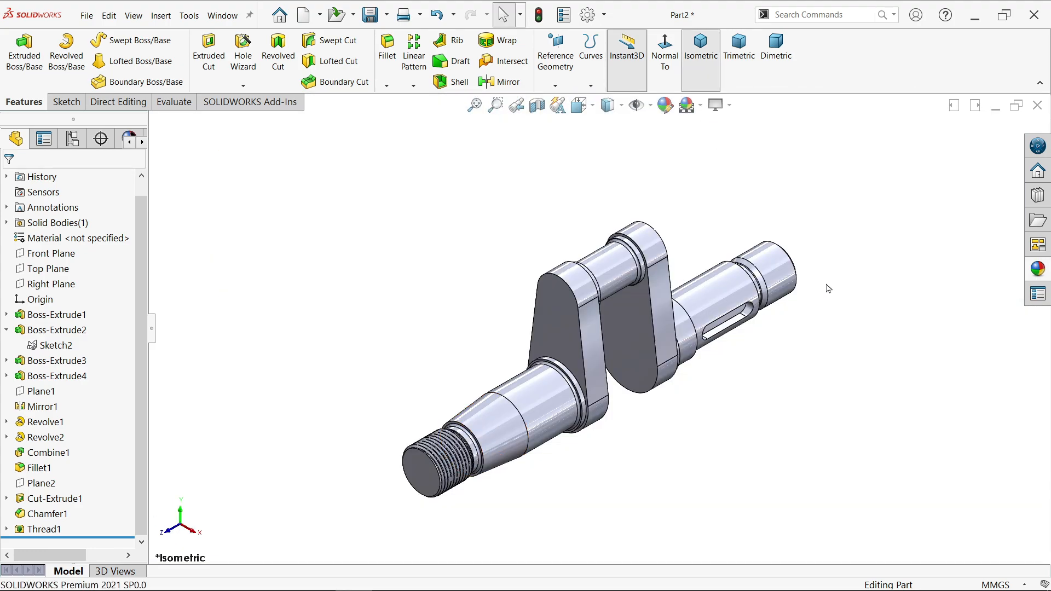
scroll(812, 283, "down", 3)
scroll(675, 245, "down", 2)
left_click(243, 86)
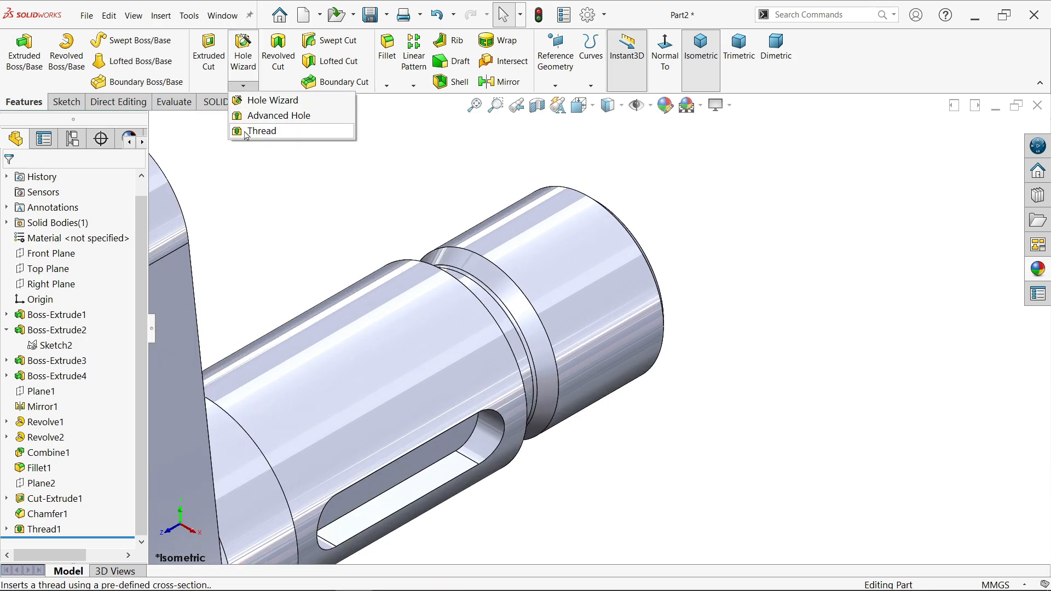
left_click(246, 137)
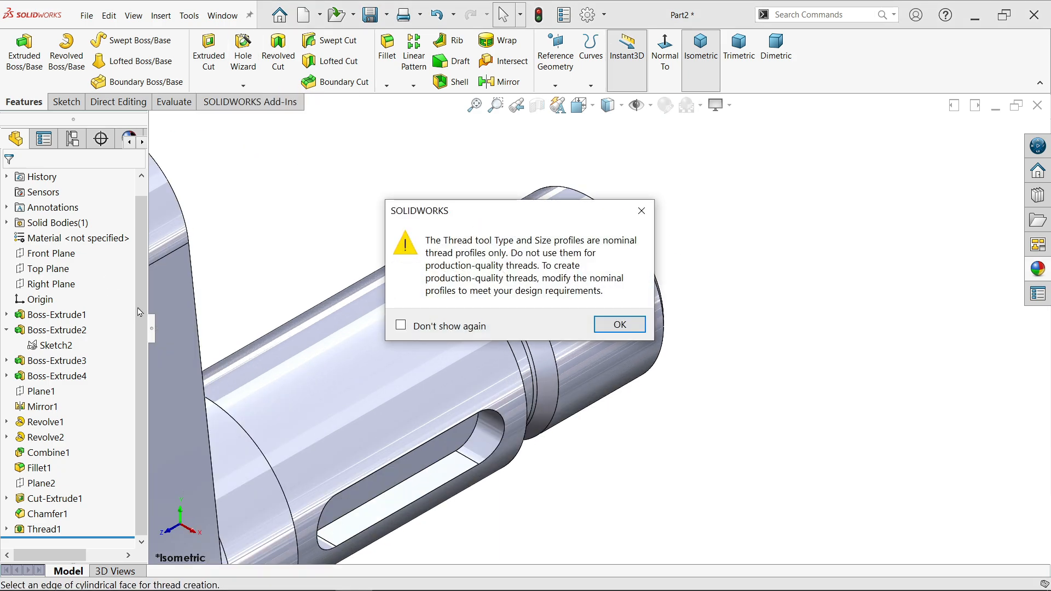
left_click(634, 325)
scroll(712, 304, "down", 4)
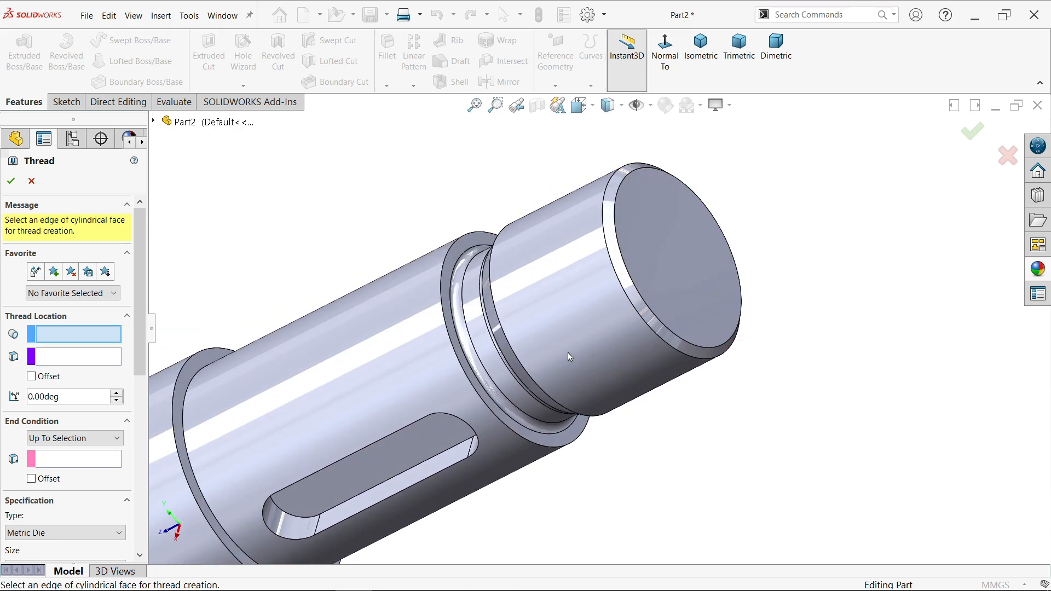
left_click(635, 304)
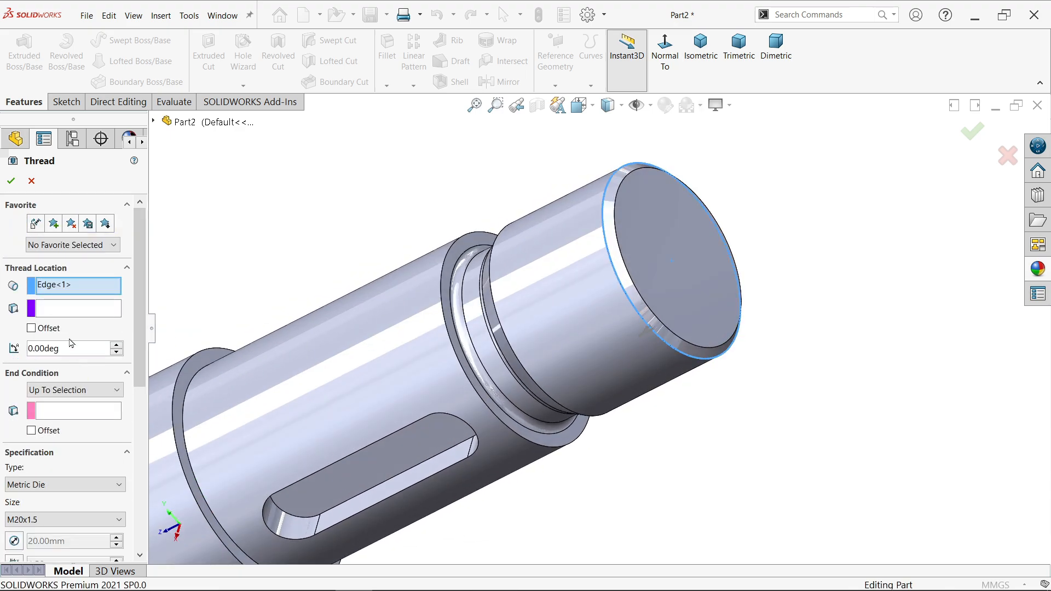
left_click(70, 310)
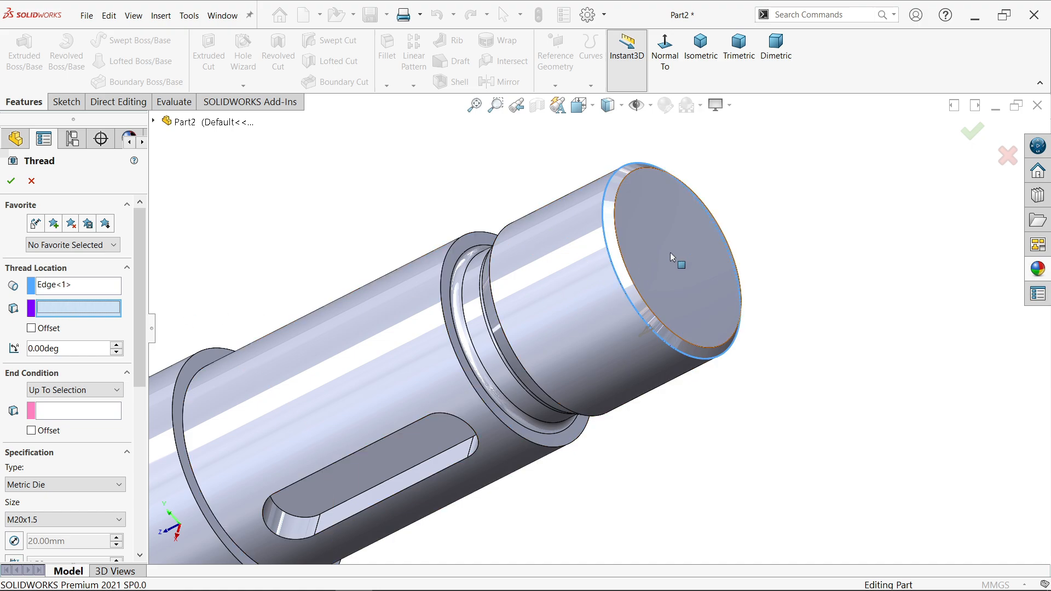
left_click(669, 251)
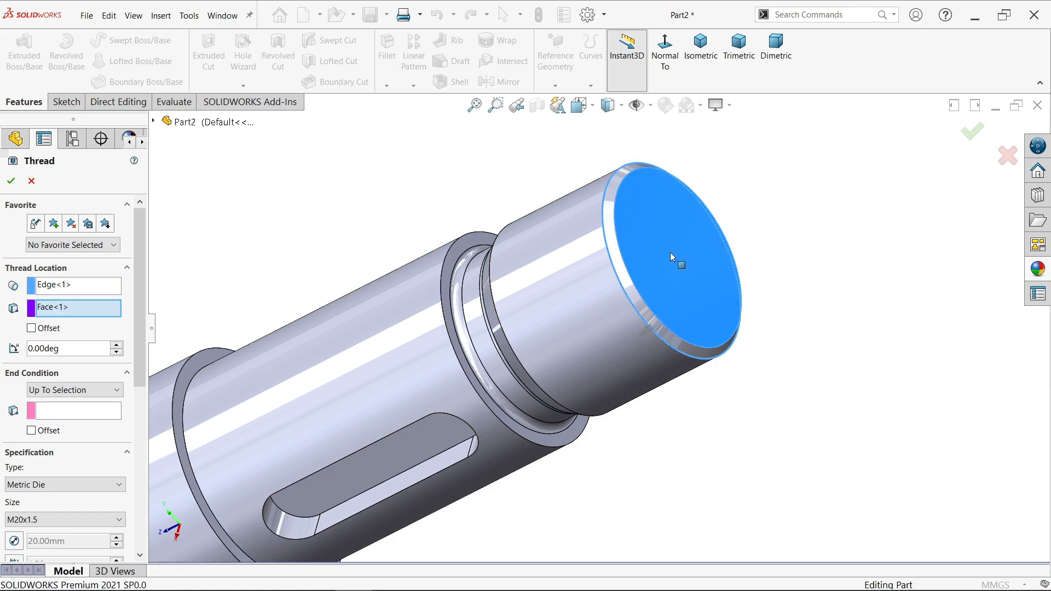
Step: Offset the thread start 2 mm outward beyond the end face and run it up to the groove-side edge with a 2 mm end offset
left_click(31, 329)
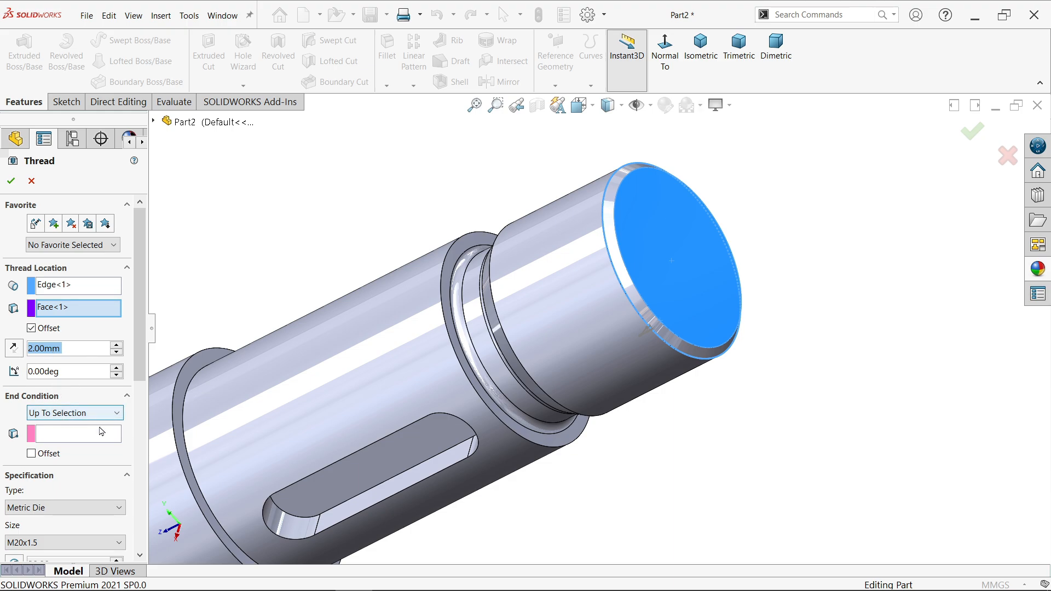
left_click(79, 438)
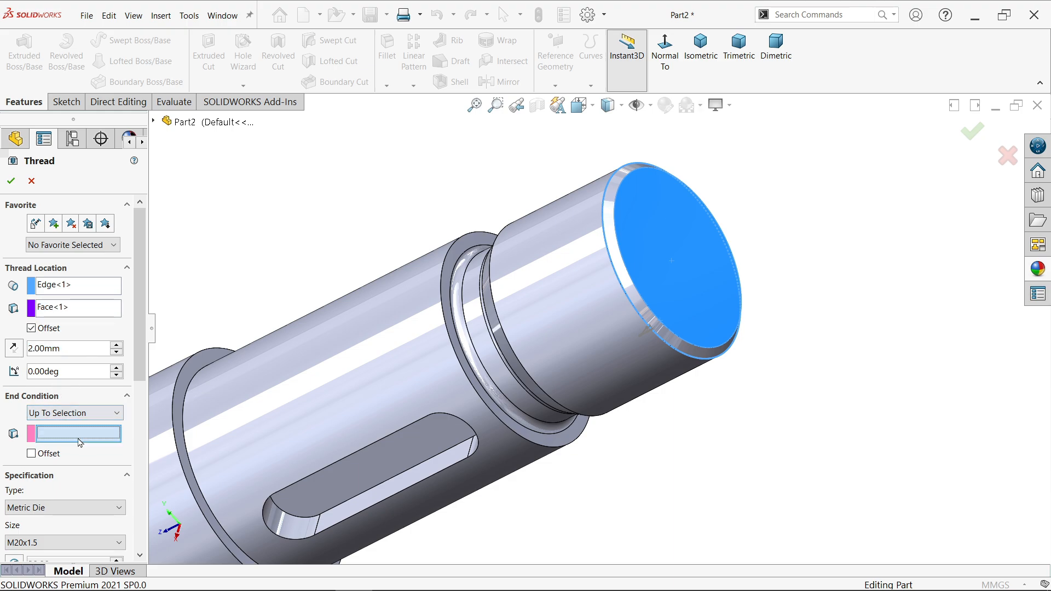
left_click(529, 374)
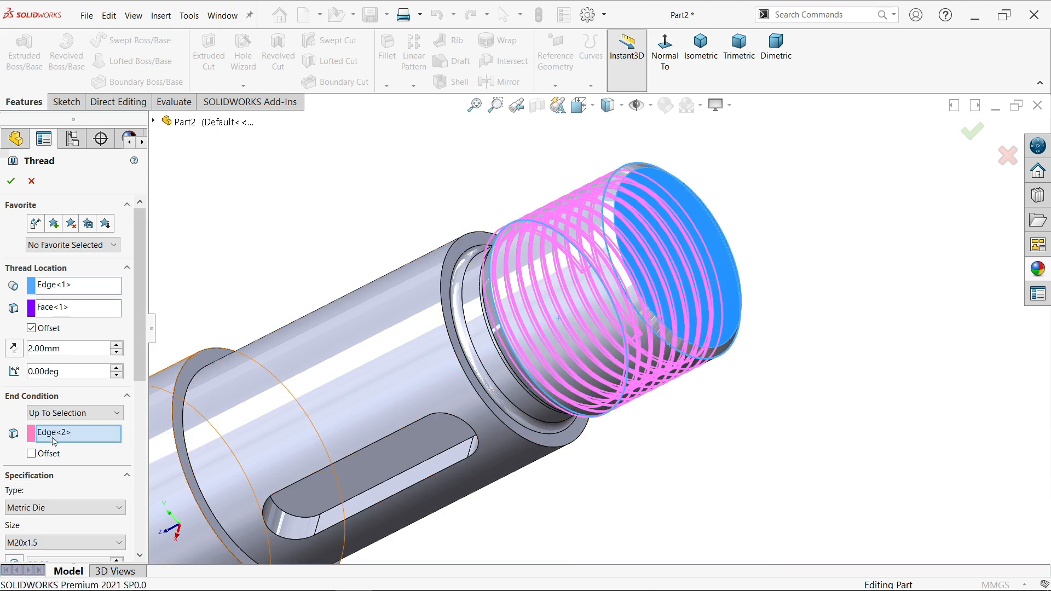
left_click(31, 453)
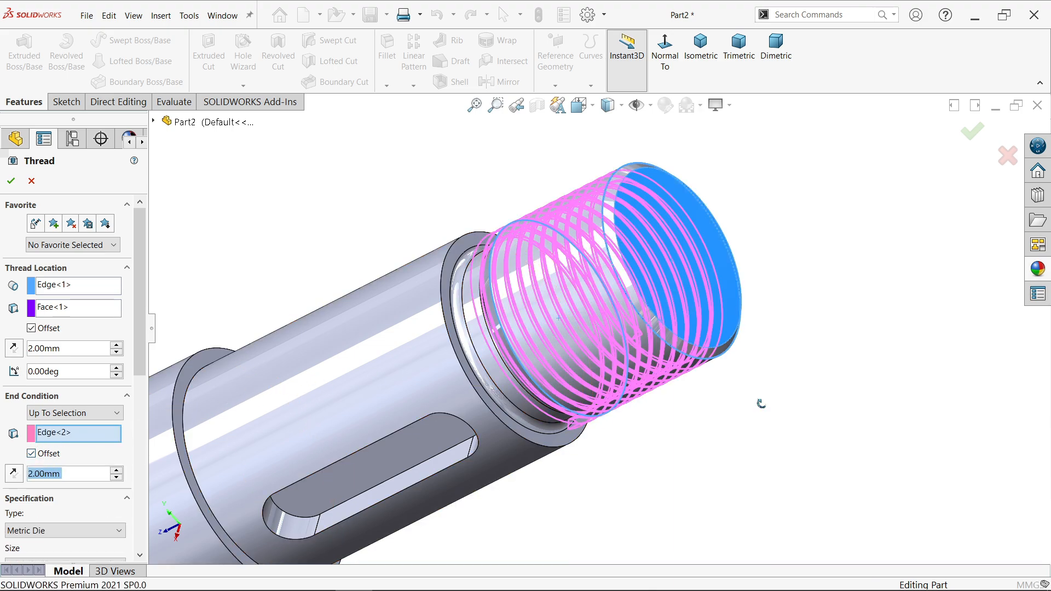
middle_click_drag(762, 403, 797, 403)
scroll(797, 404, "down", 3)
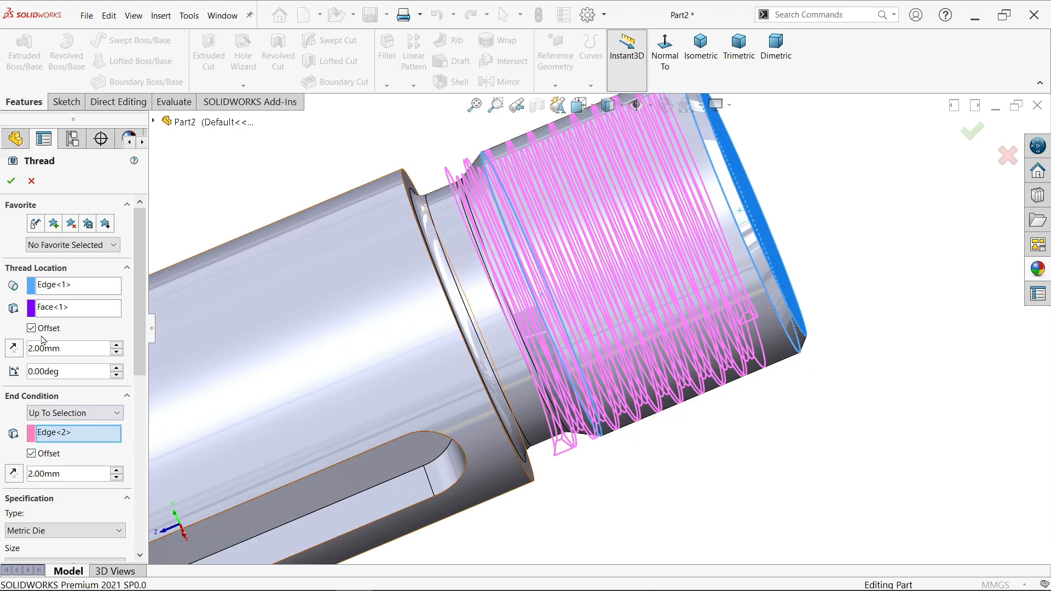
left_click(14, 348)
scroll(807, 279, "up", 2)
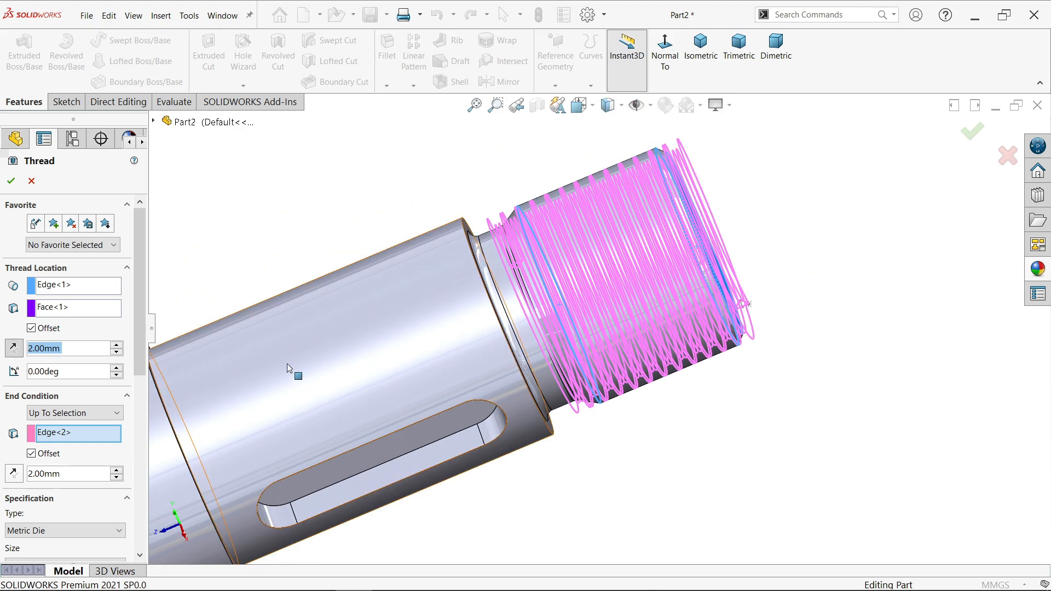
Step: Finish the keyway-side thread as a left-hand Metric Die M20x1.5 cut thread
scroll(132, 438, "down", 5)
scroll(132, 439, "down", 1)
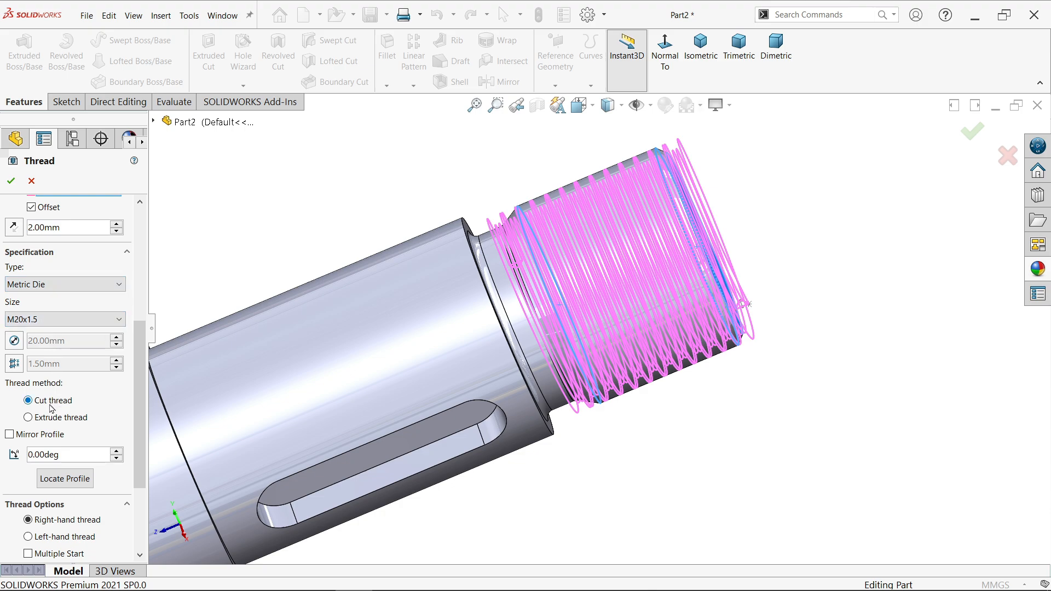
scroll(97, 417, "down", 3)
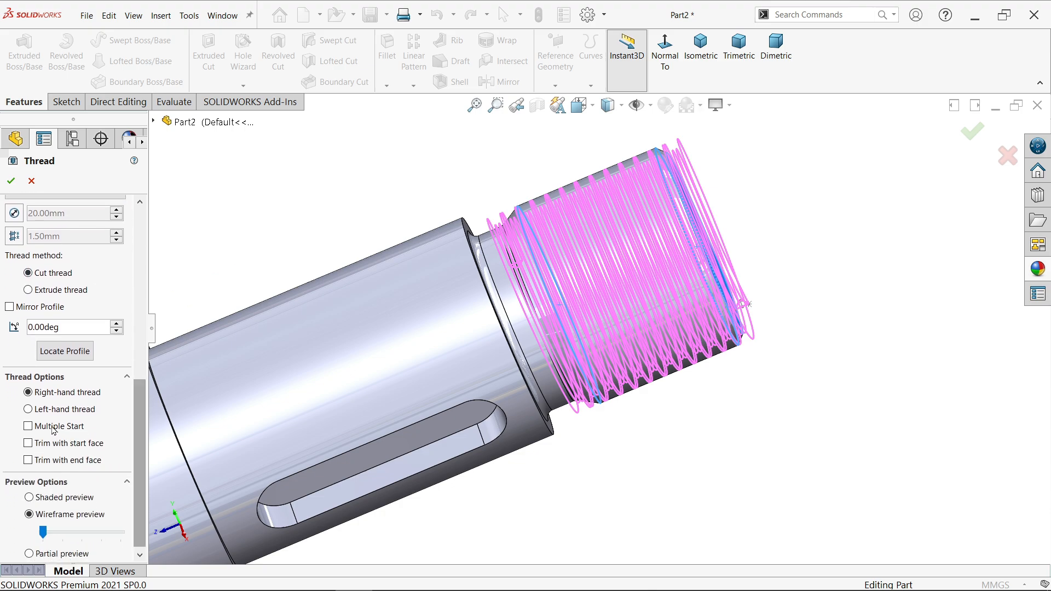
left_click(43, 408)
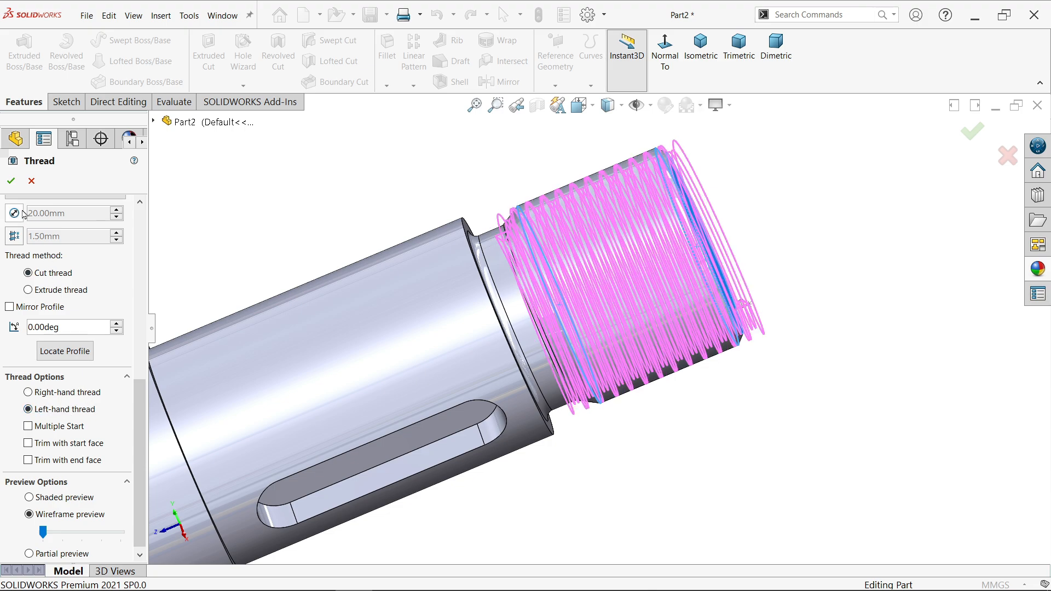
left_click(10, 181)
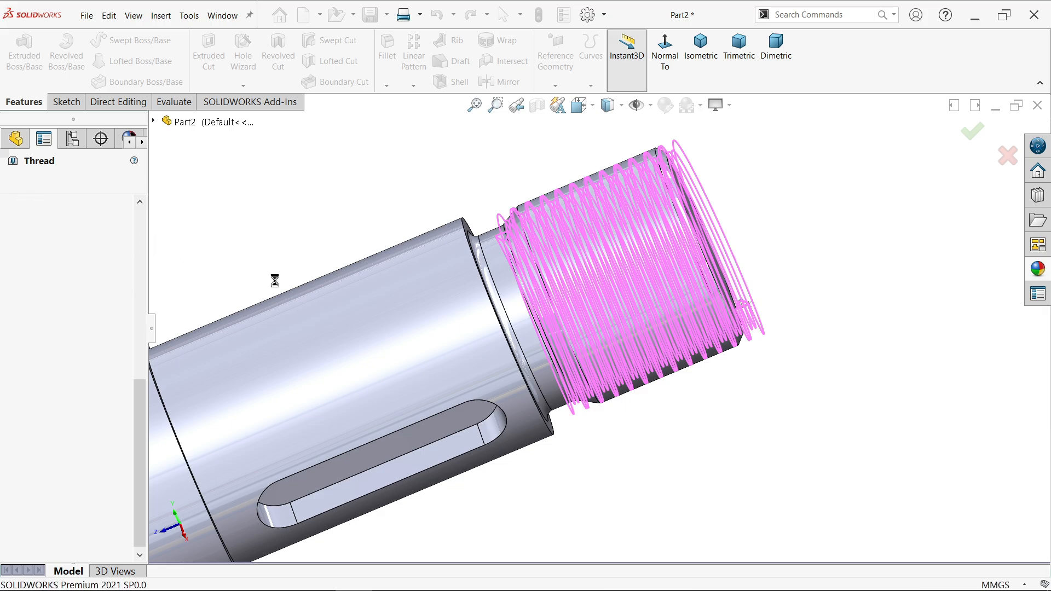
middle_click_drag(553, 338, 596, 322)
left_click(760, 310)
scroll(811, 270, "down", 2)
middle_click_drag(812, 273, 831, 285)
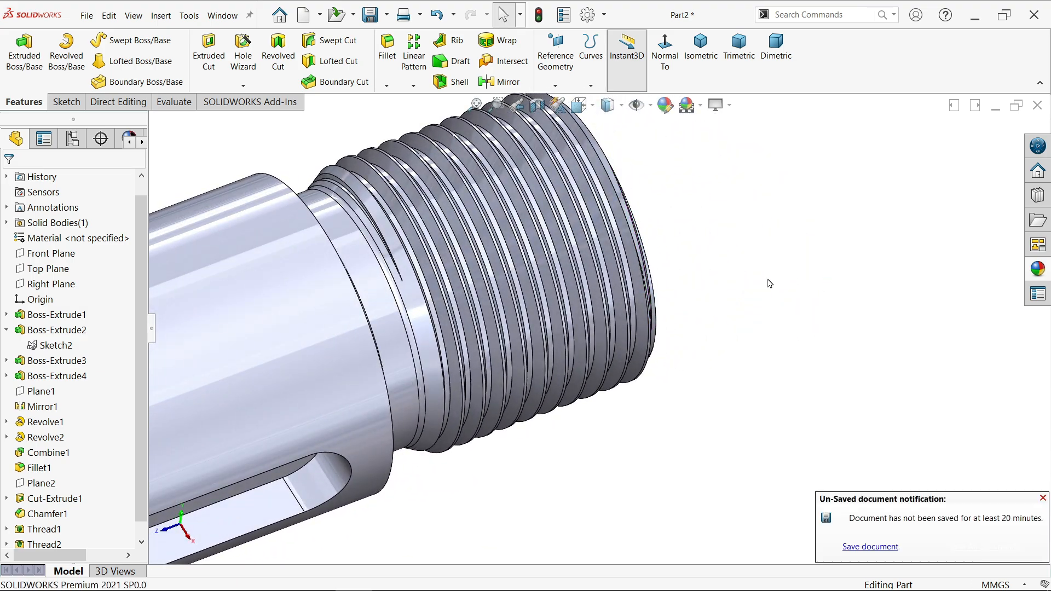
Step: Assign Gray Cast Iron from the Iron category as the part's material
left_click(706, 67)
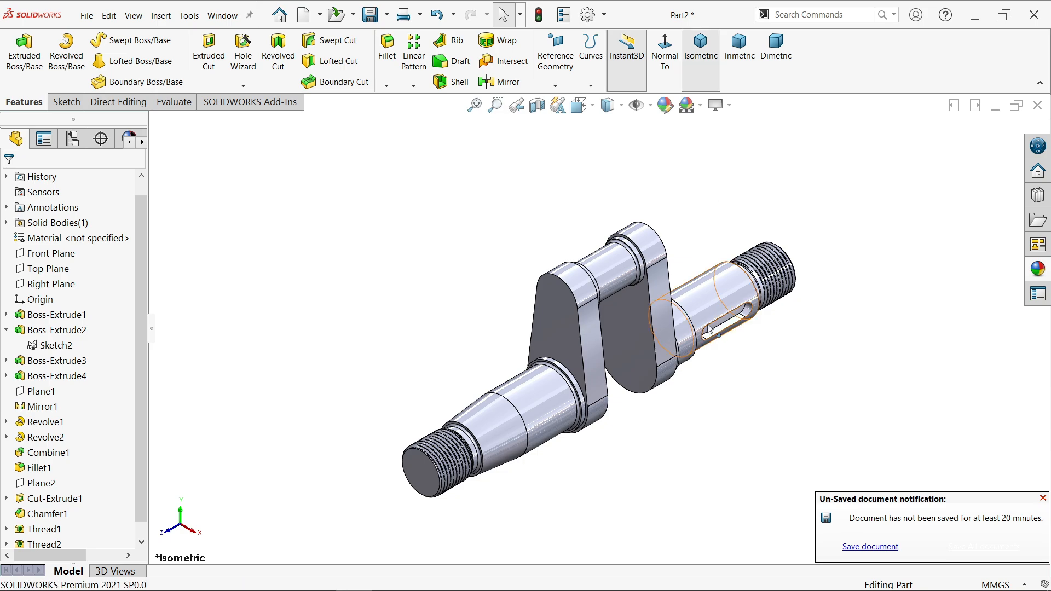
scroll(699, 308, "down", 2)
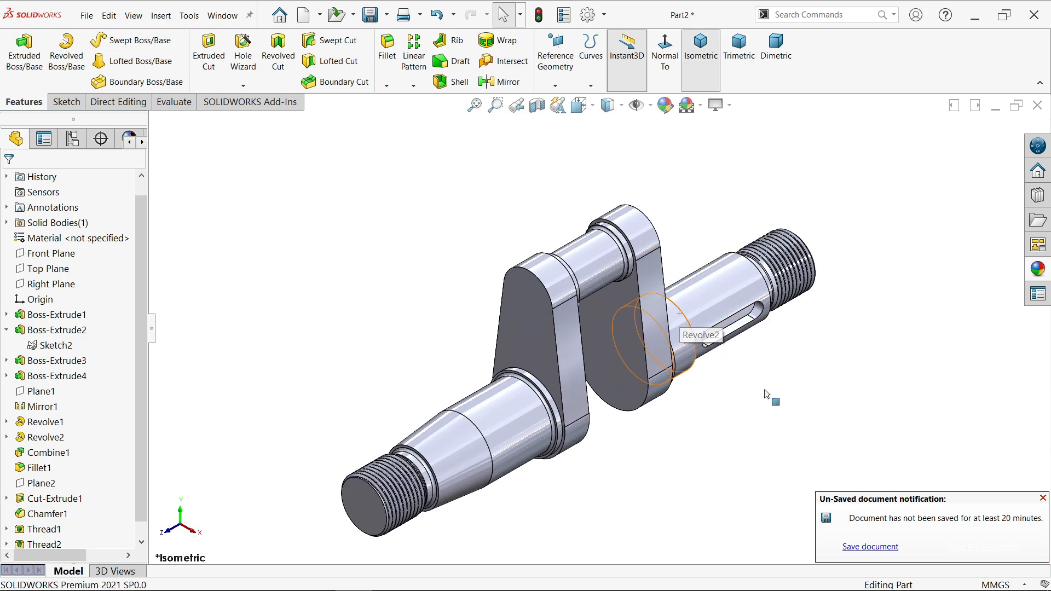
left_click(1043, 498)
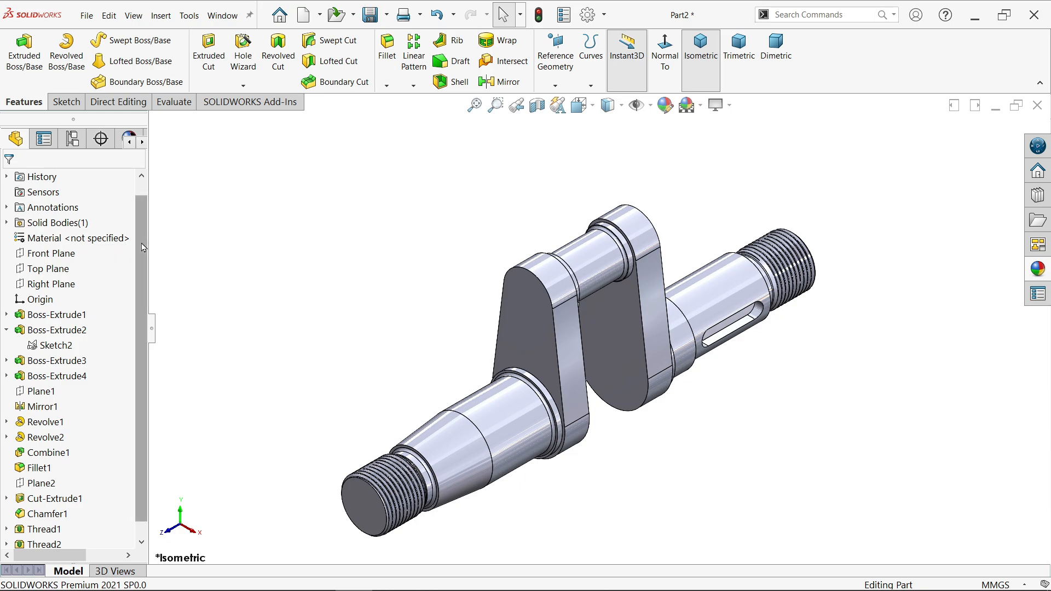
scroll(140, 207, "up", 1)
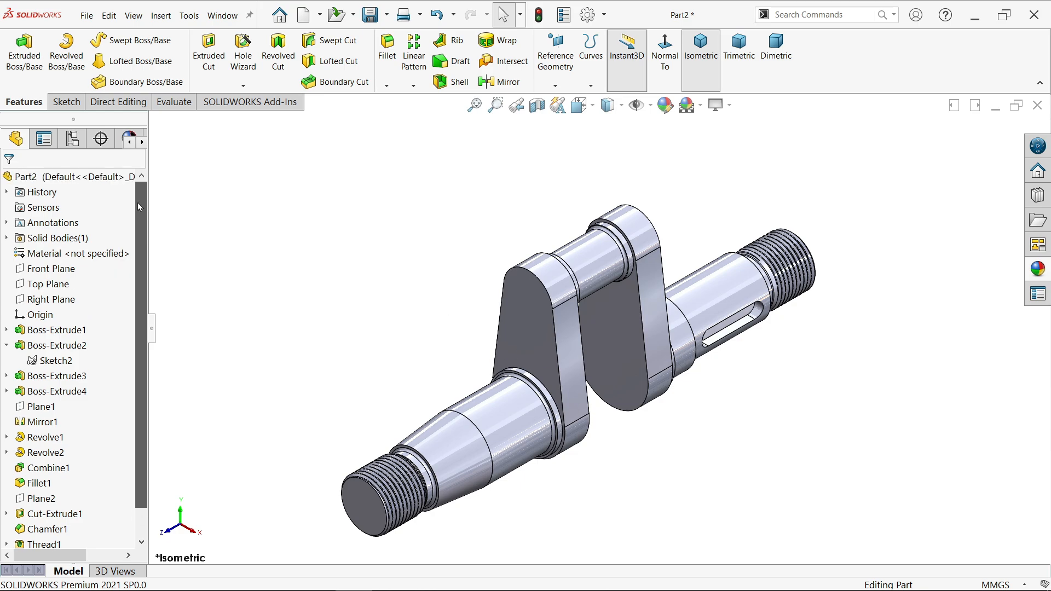
right_click(65, 253)
left_click(100, 267)
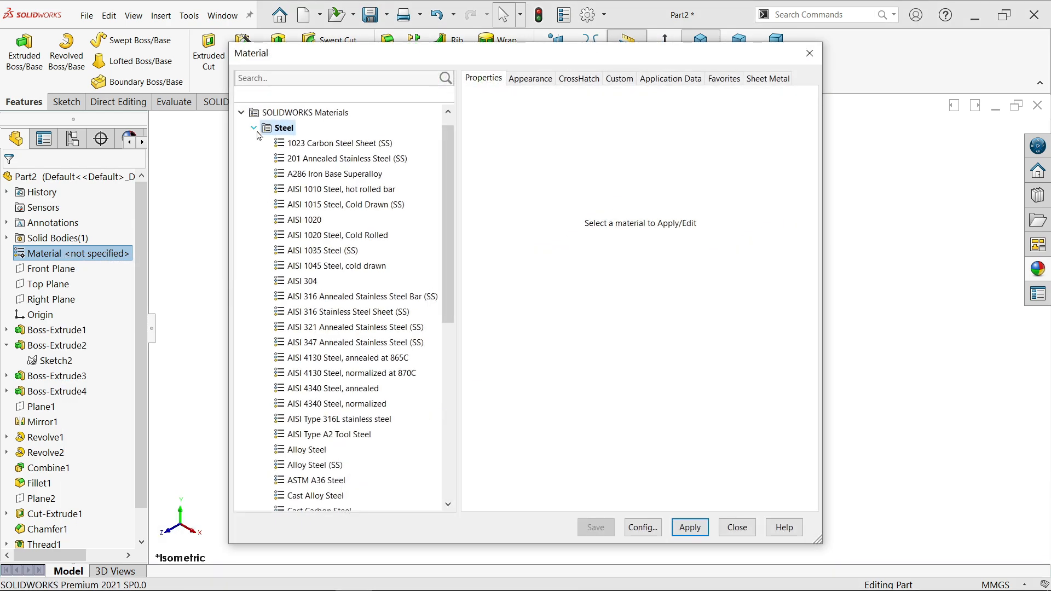
left_click(253, 128)
left_click(254, 159)
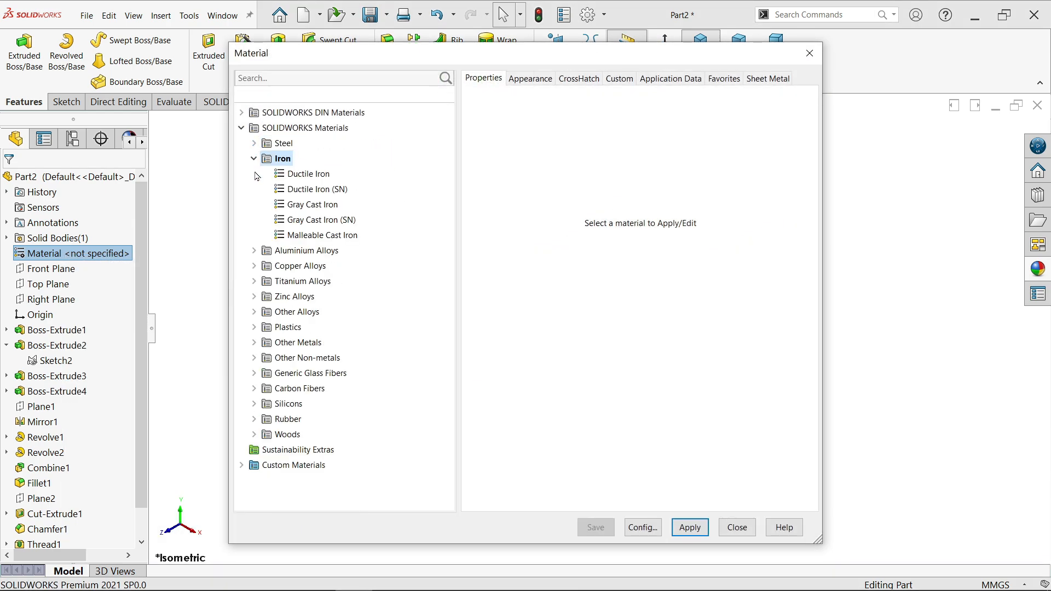
left_click(314, 205)
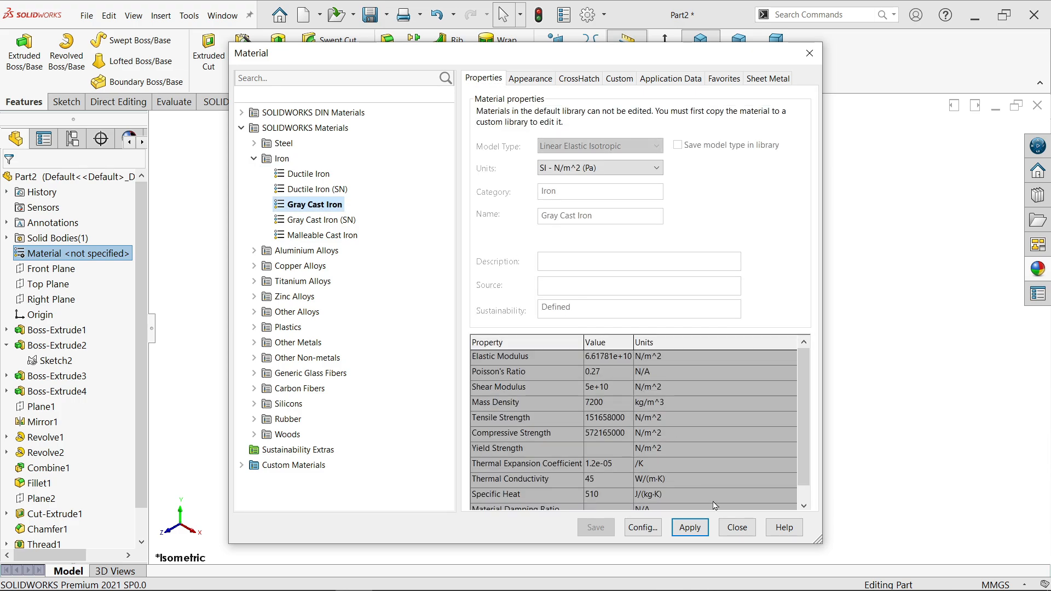
left_click(691, 531)
left_click(738, 527)
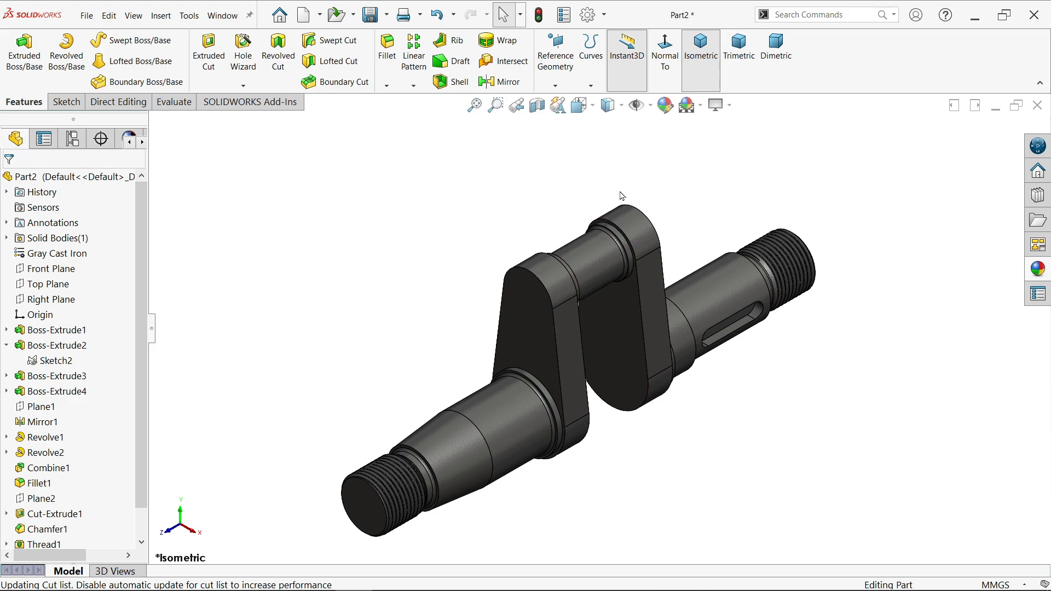
Step: Recolor the whole part's cast iron appearance to red with RGB 255, 43, 43
left_click(665, 106)
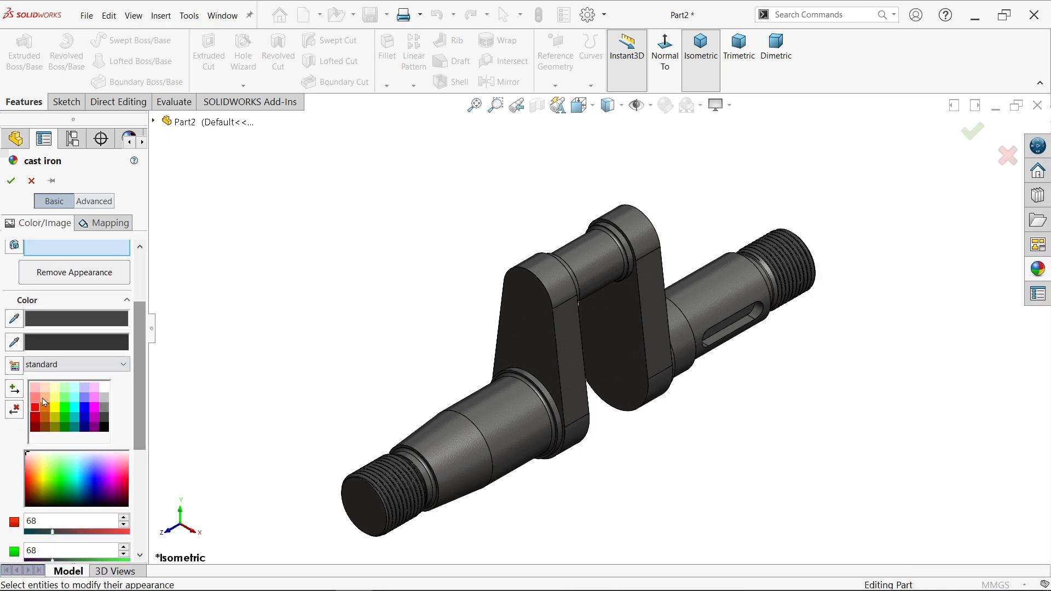
left_click(35, 407)
scroll(142, 398, "down", 3)
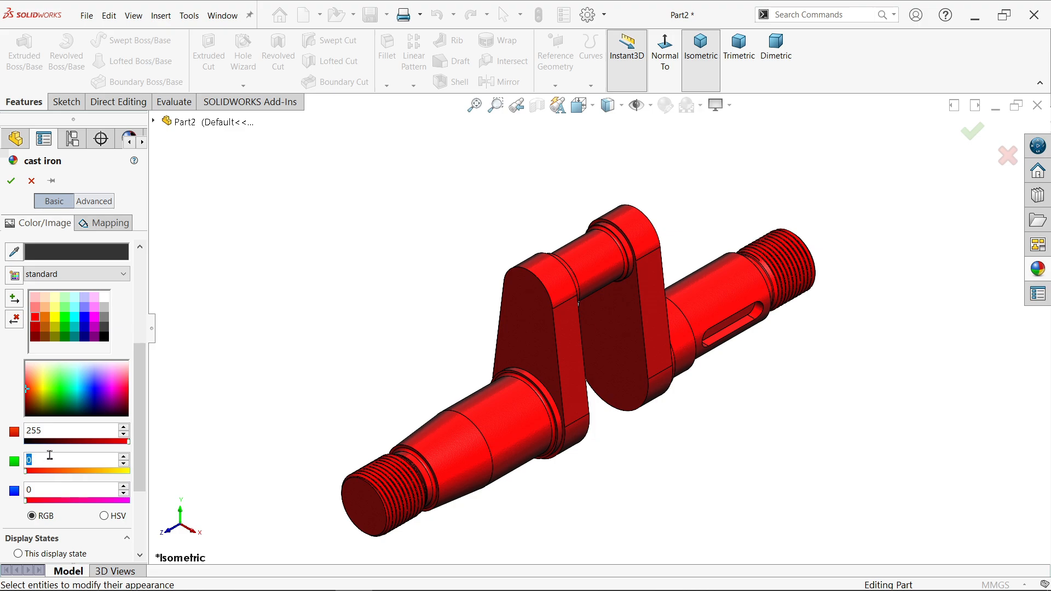
left_click(44, 489)
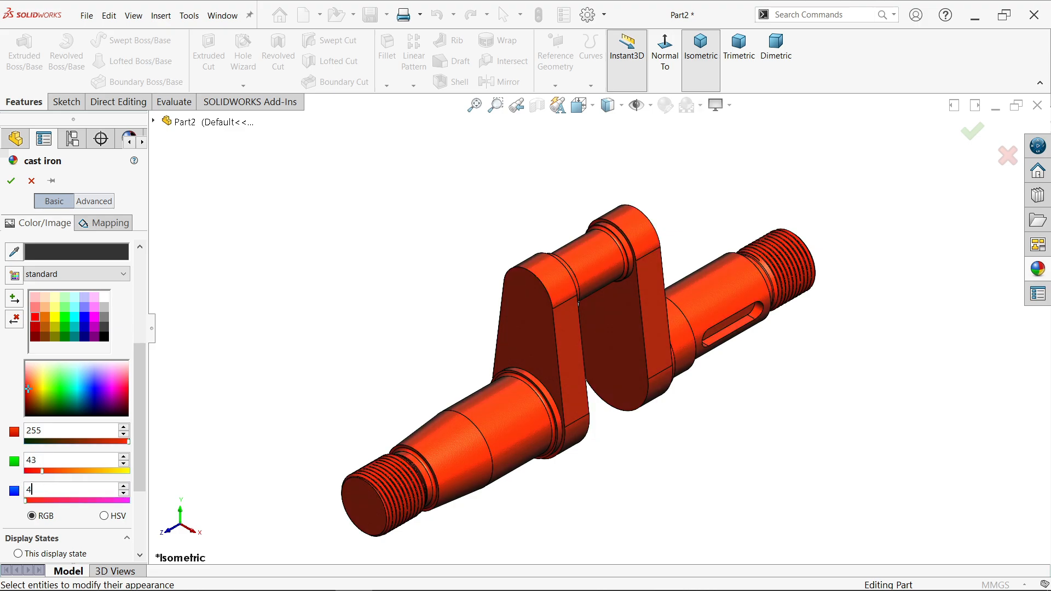
type("43")
key("Return")
left_click(10, 181)
scroll(613, 384, "down", 2)
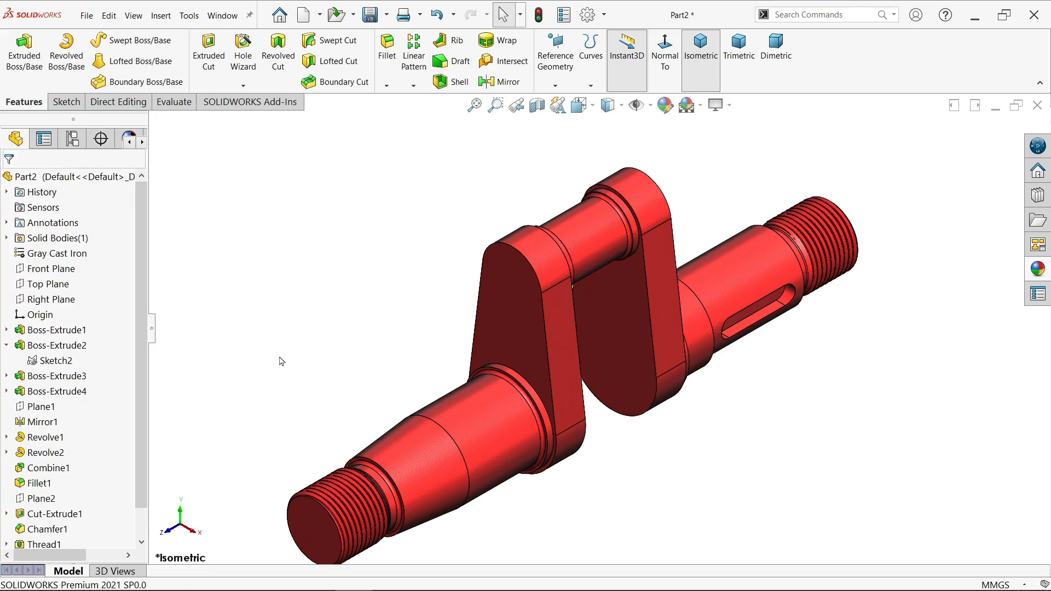
Step: Apply the chromium plate appearance to the end chamfers and both threads
scroll(66, 493, "down", 1)
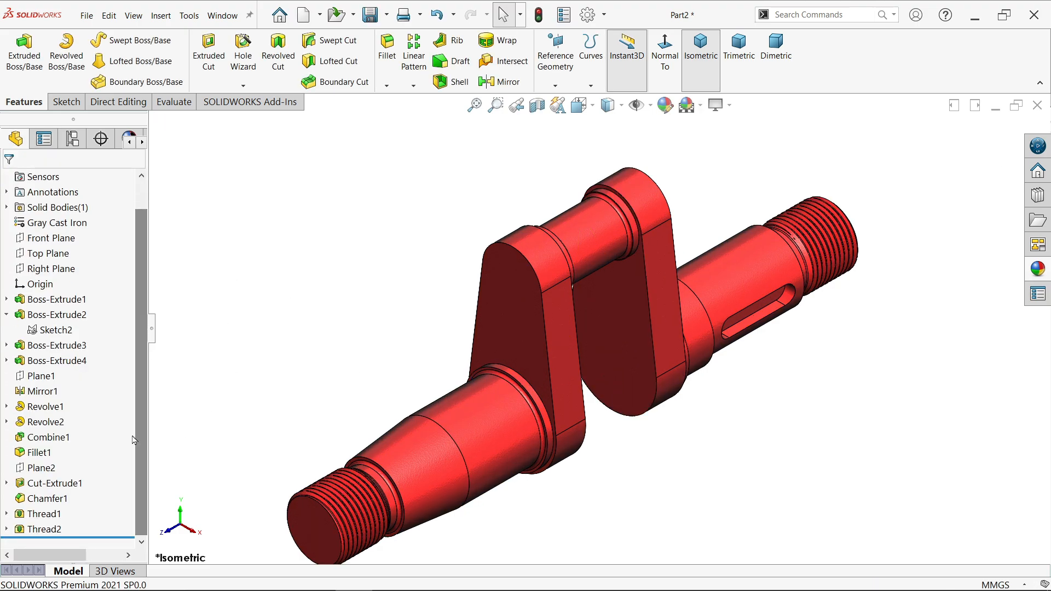
left_click(43, 519)
left_click(41, 529, "ctrl")
left_click(38, 499, "ctrl")
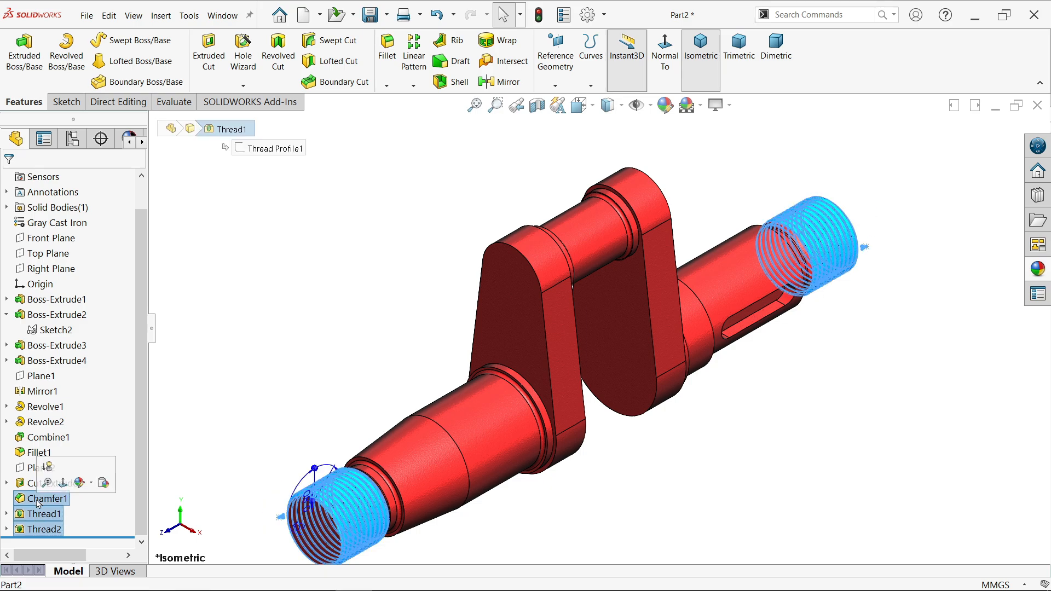
left_click(1039, 269)
scroll(897, 192, "up", 3)
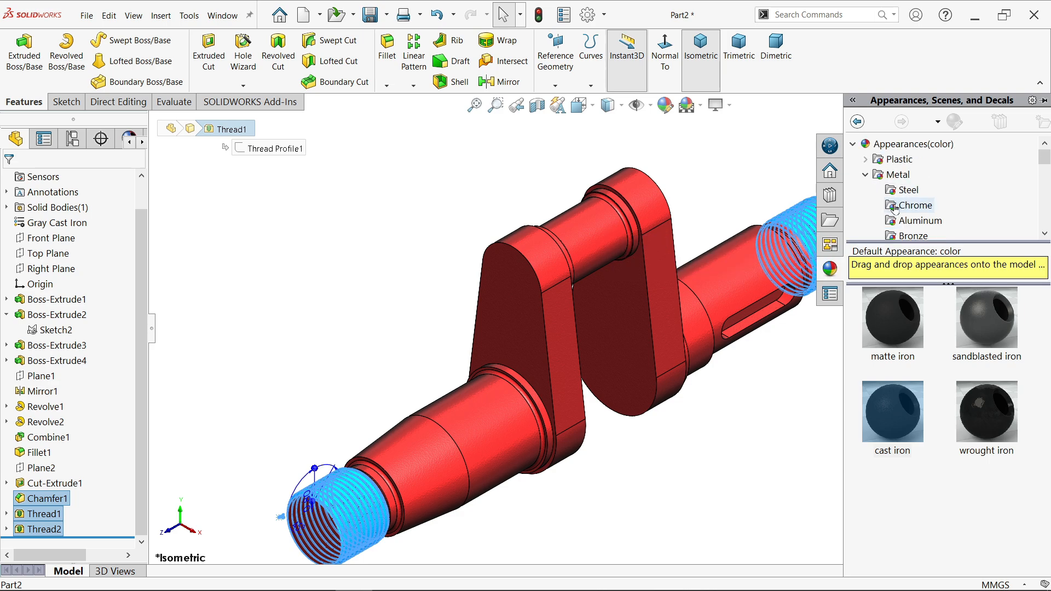
left_click(913, 206)
left_click(897, 326)
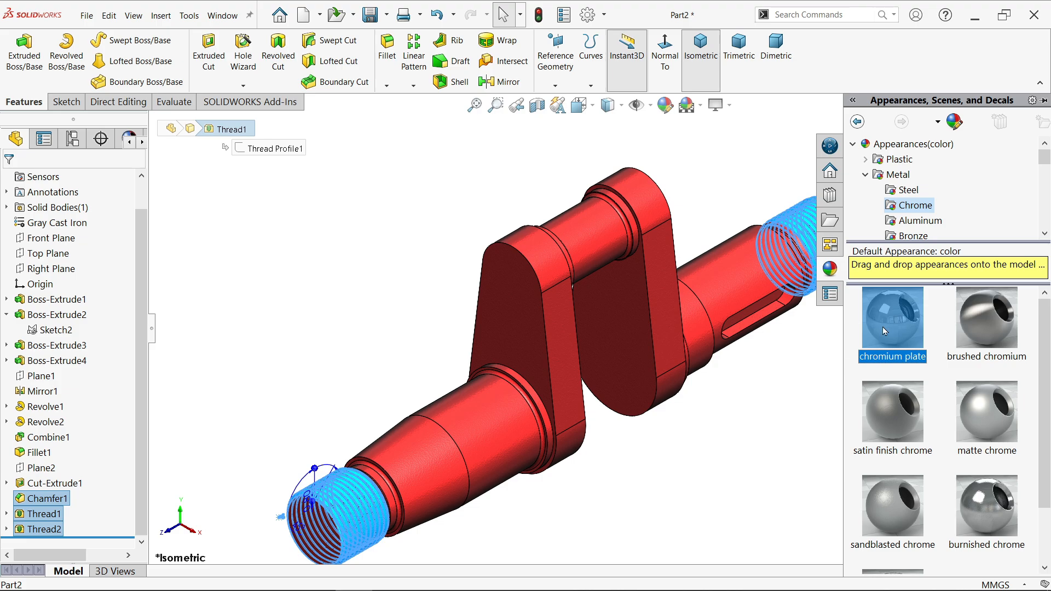
double_click(882, 331)
left_click(791, 401)
middle_click_drag(776, 404, 752, 396)
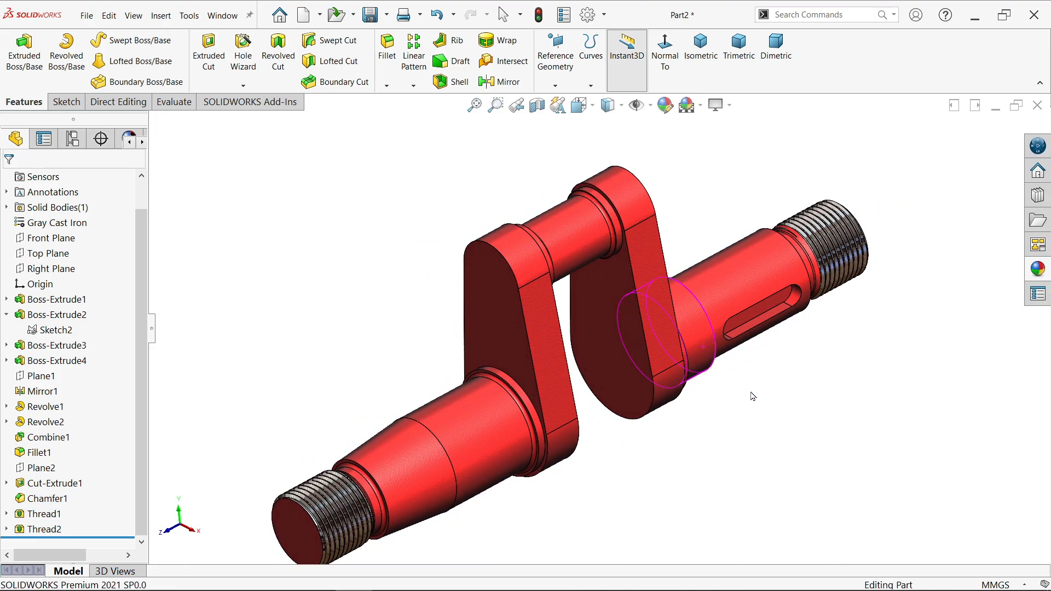
Step: Apply the chromium plate appearance to the keyway cut and show the whole crankshaft
left_click(784, 310)
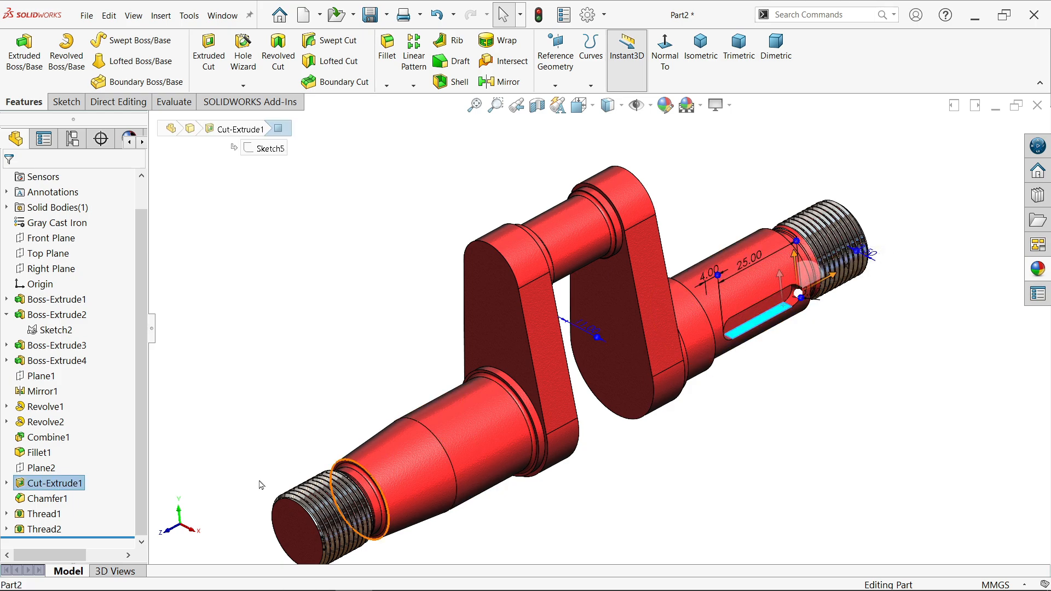
left_click(74, 485)
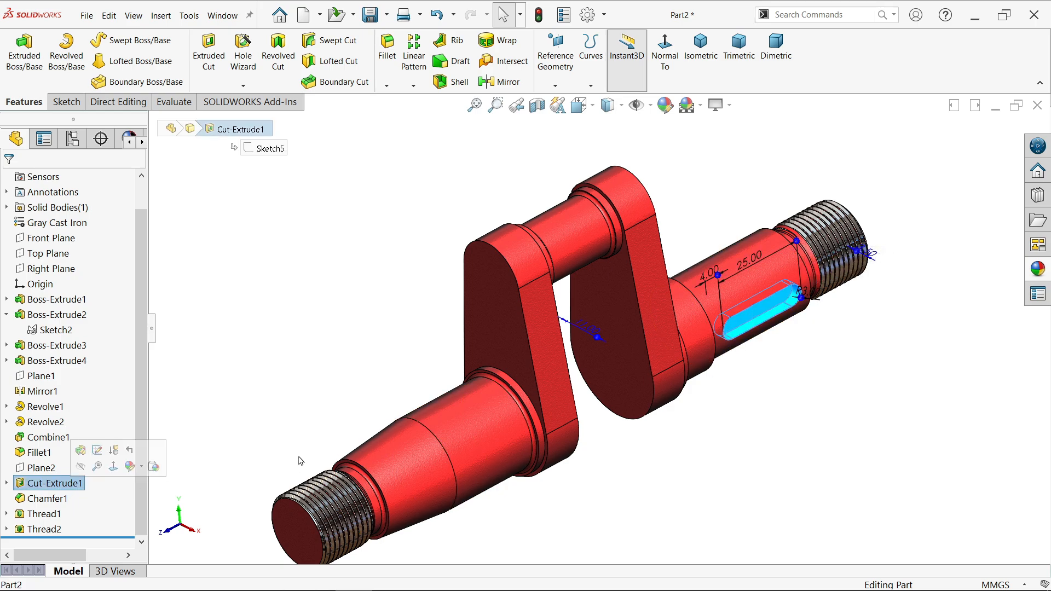
left_click(1038, 270)
left_click_drag(894, 318, 760, 311)
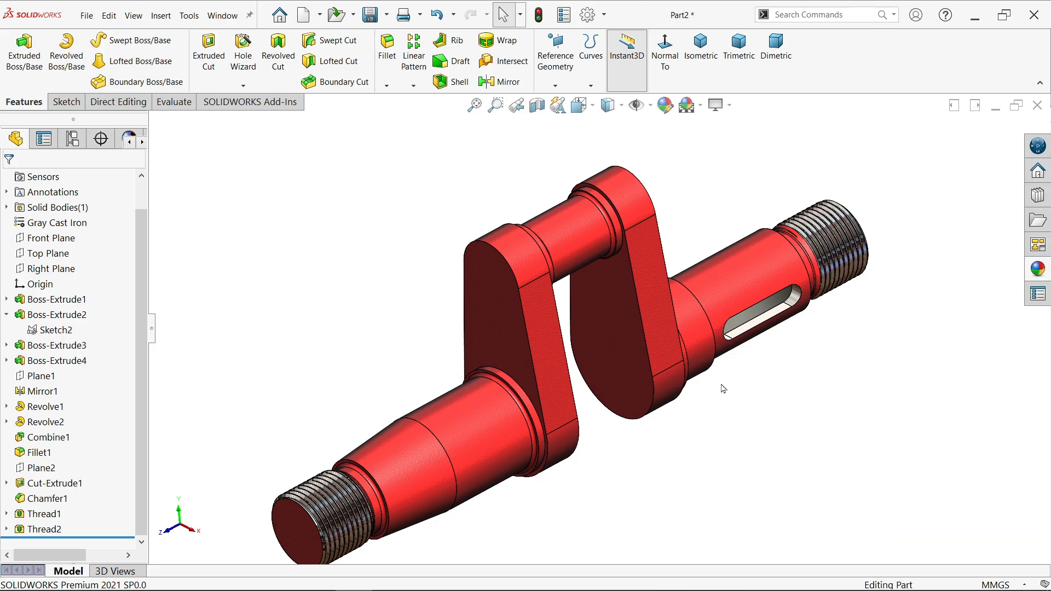
key("f")
left_click(701, 50)
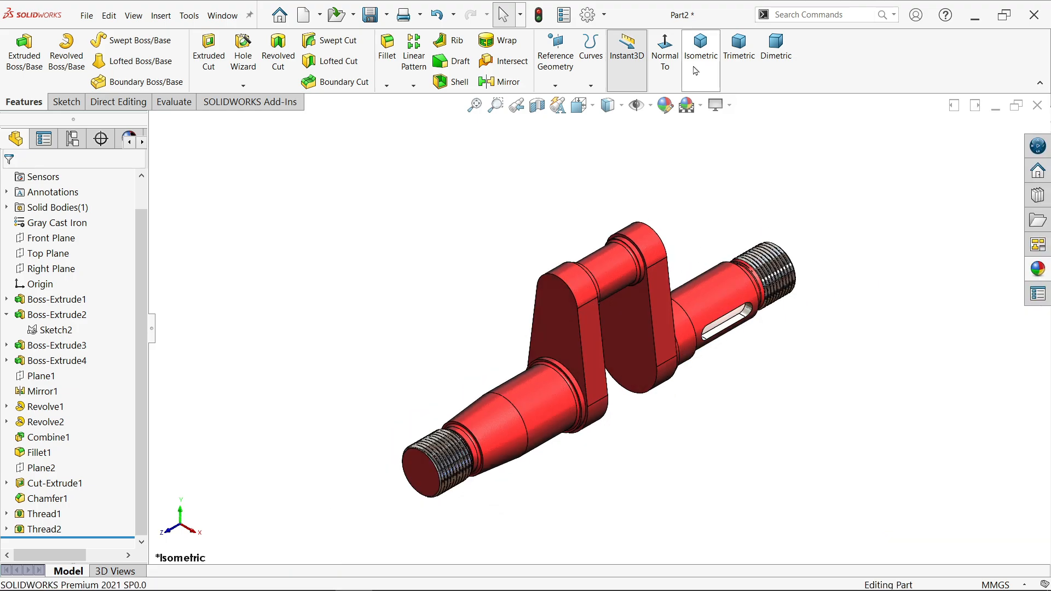
middle_click_drag(712, 425, 679, 452)
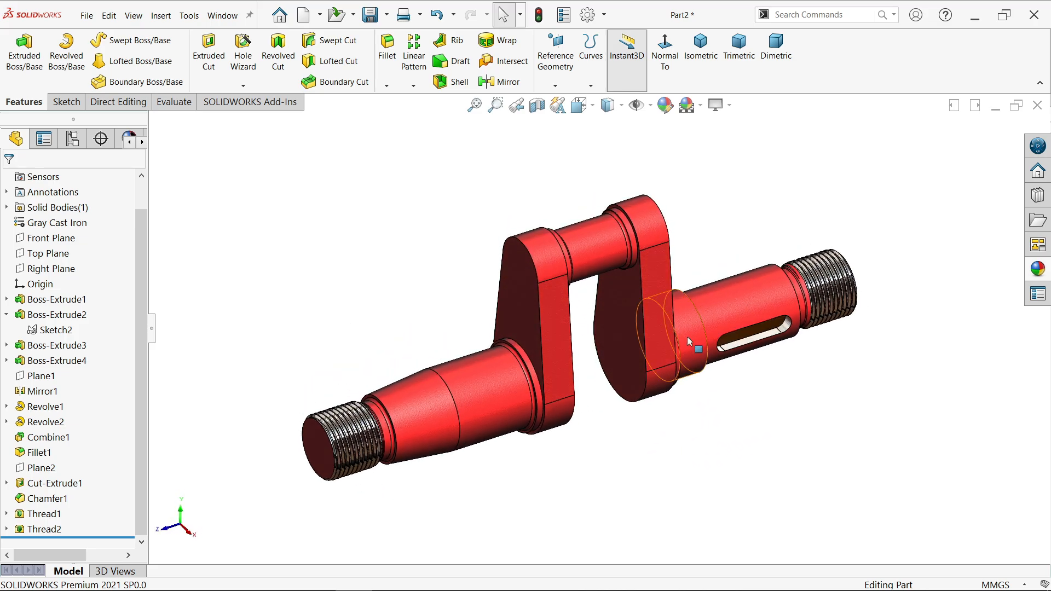